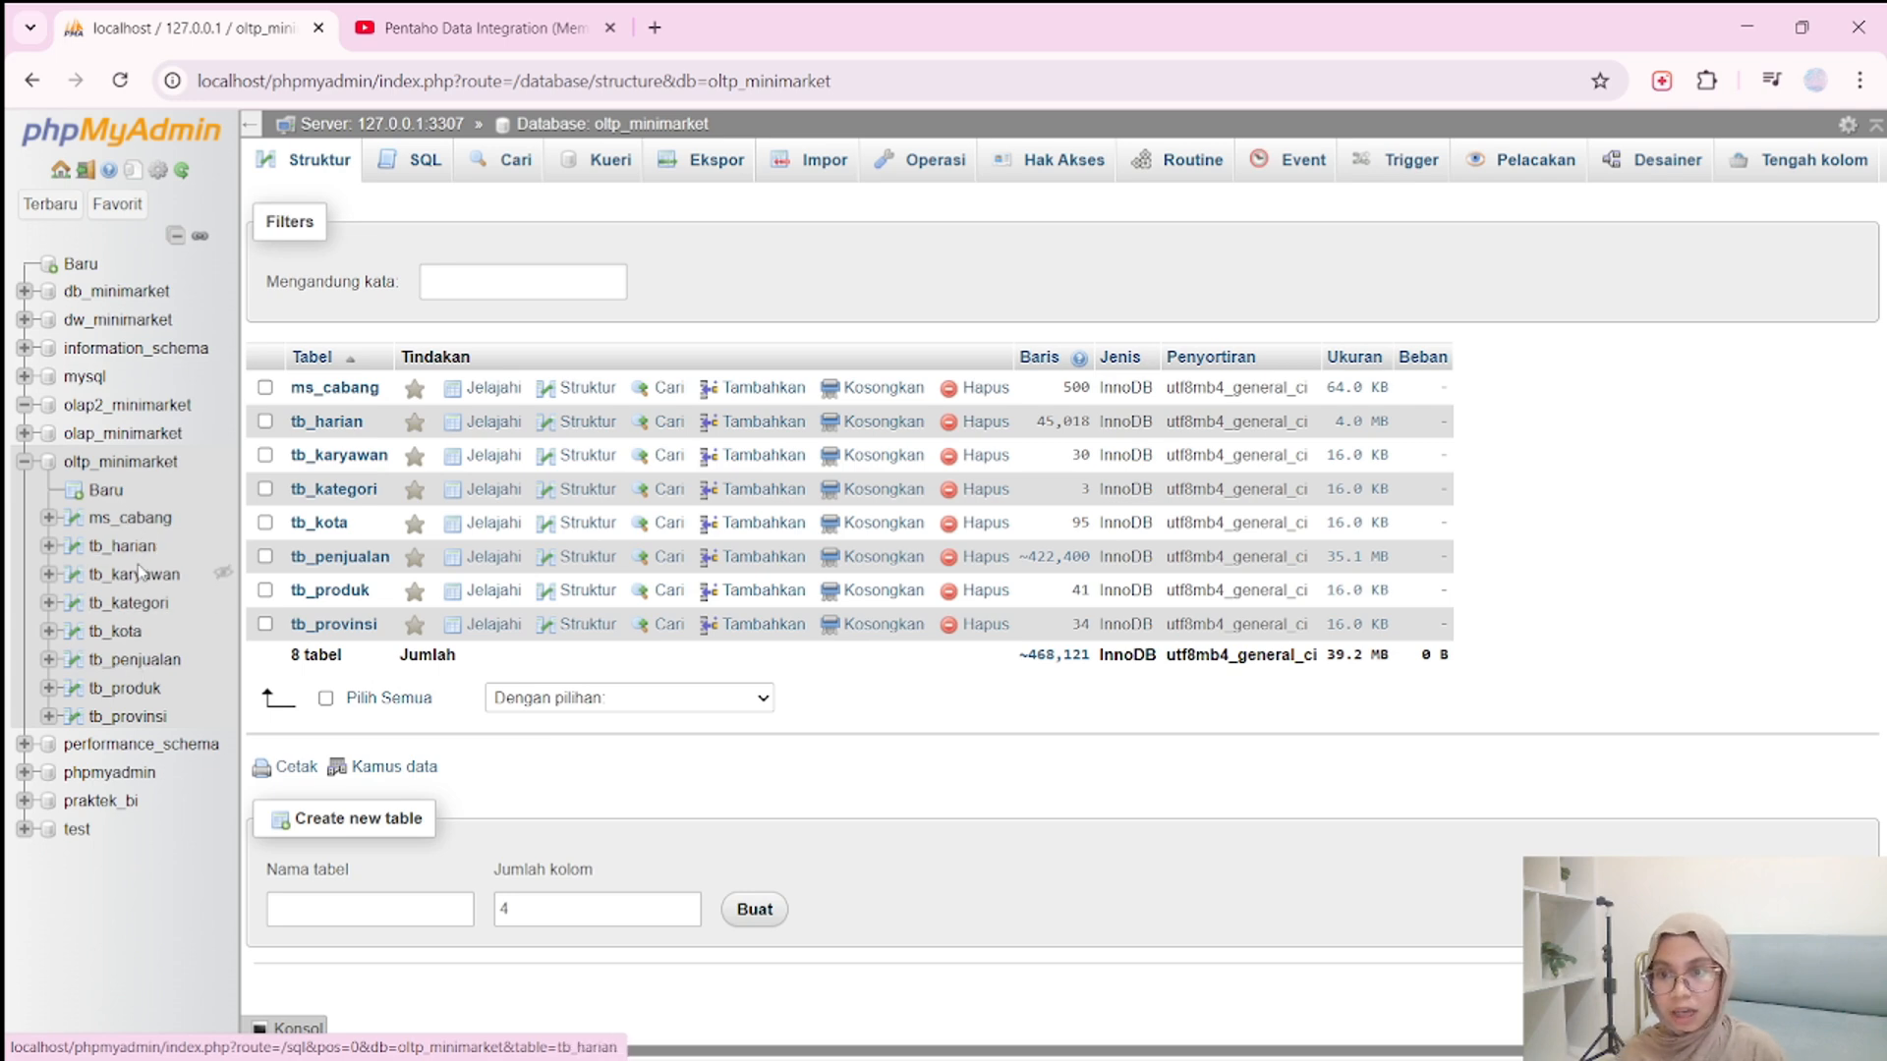
Open the olap2_minimarket database to check its table structure.
{"action": "left_click", "coordinate": [143, 406]}
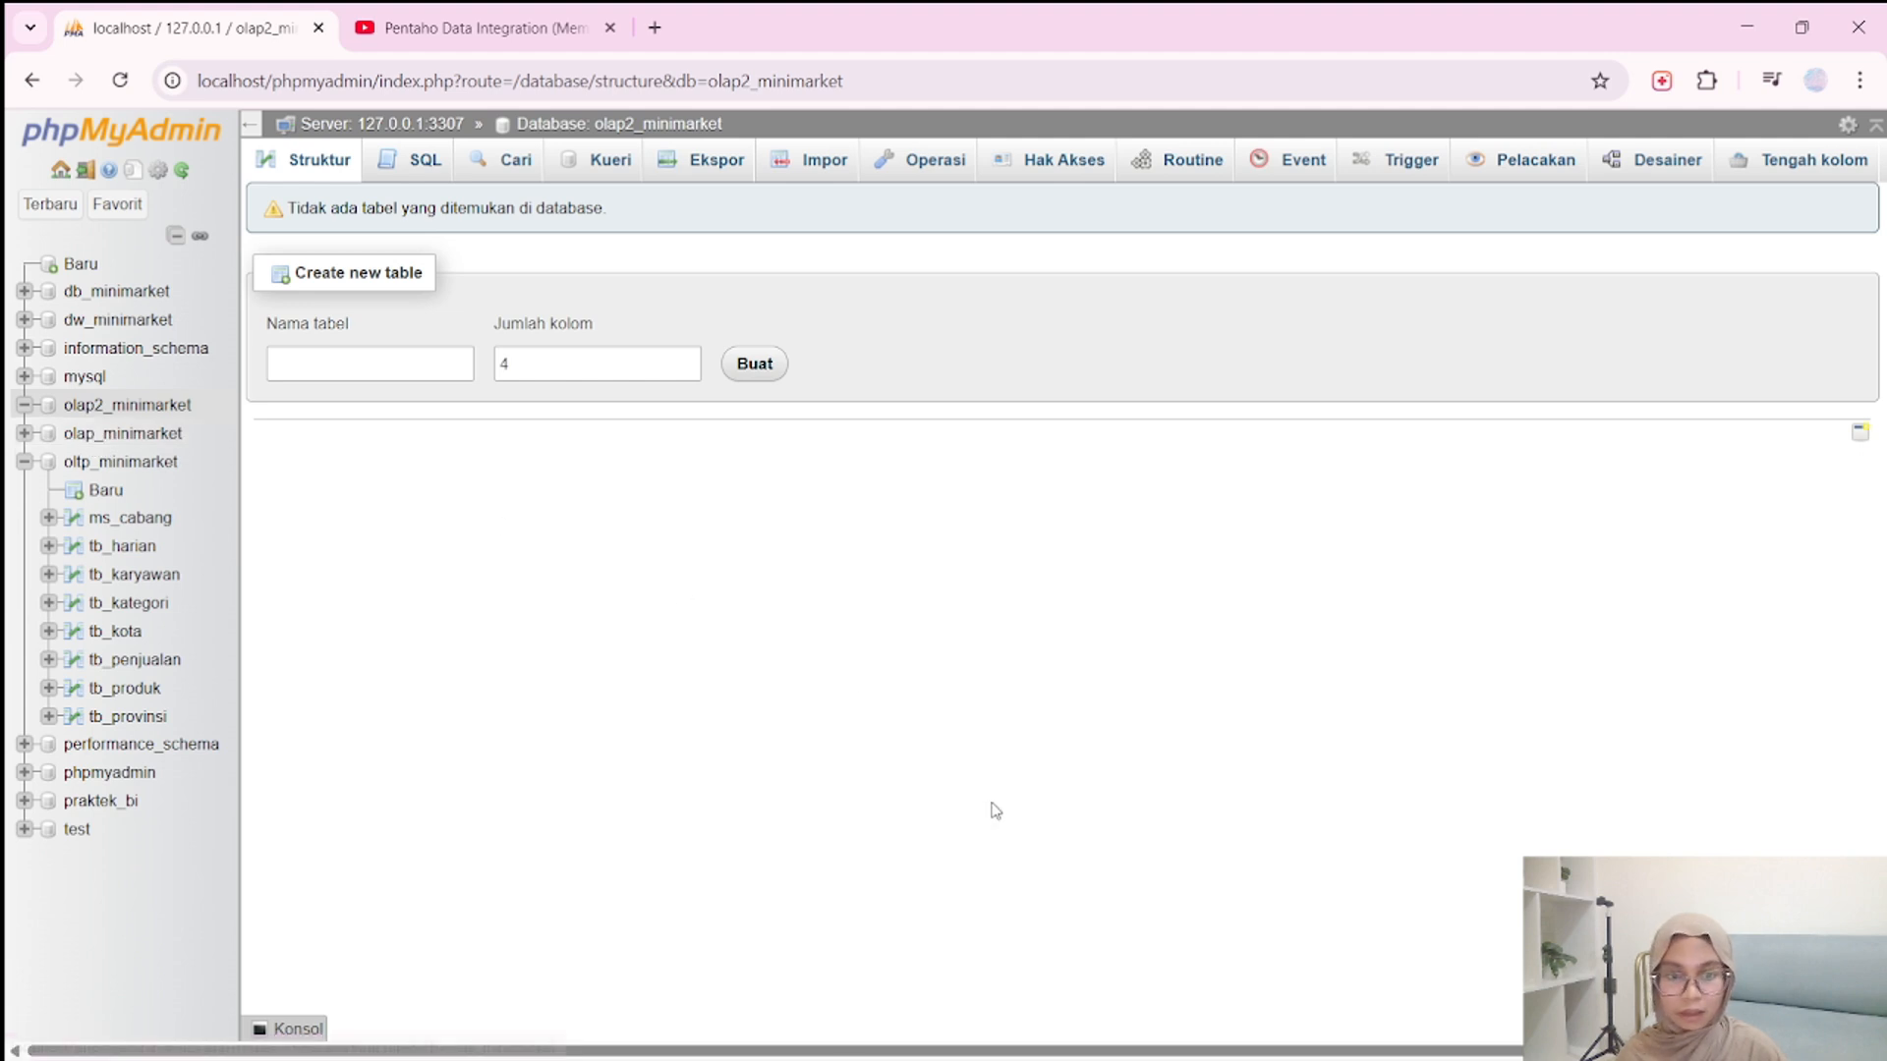
Switch to Spoon and create a new transformation.
{"action": "mouse_move", "coordinate": [1278, 1042]}
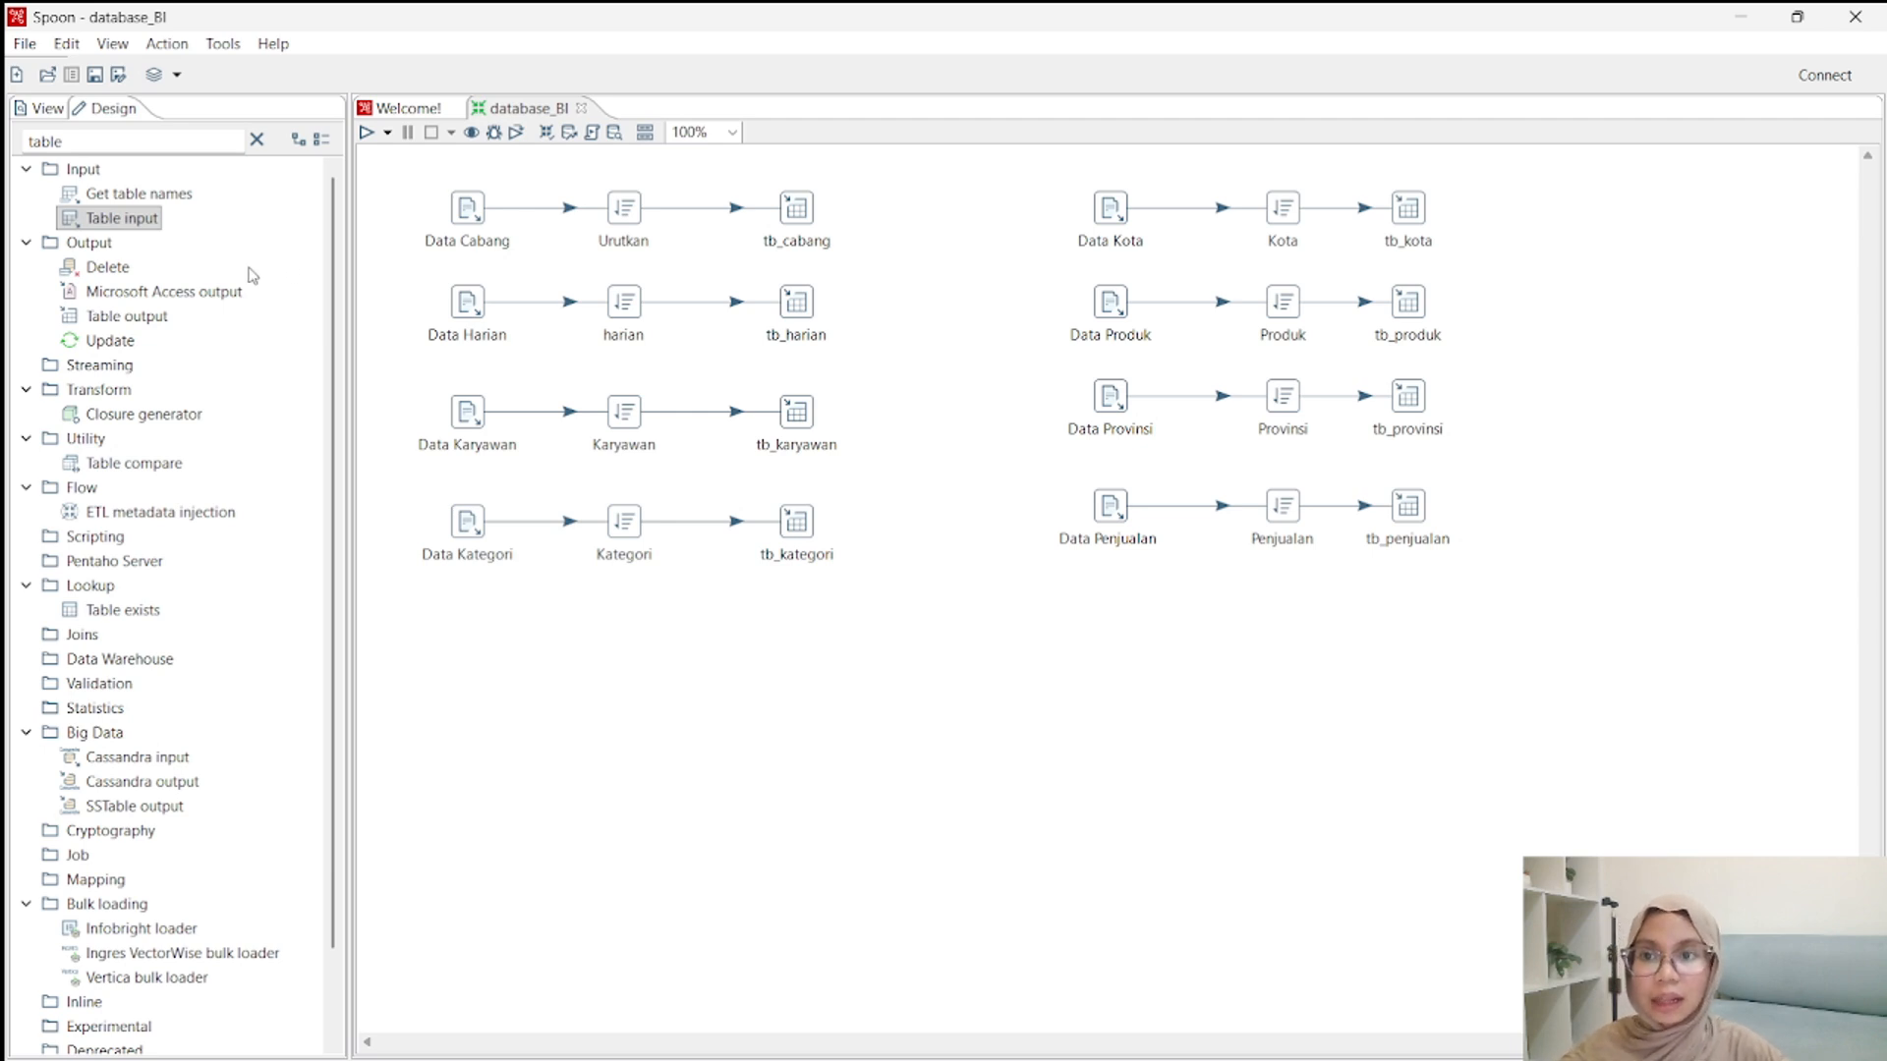
{"action": "left_click", "coordinate": [16, 47]}
{"action": "mouse_move", "coordinate": [128, 71]}
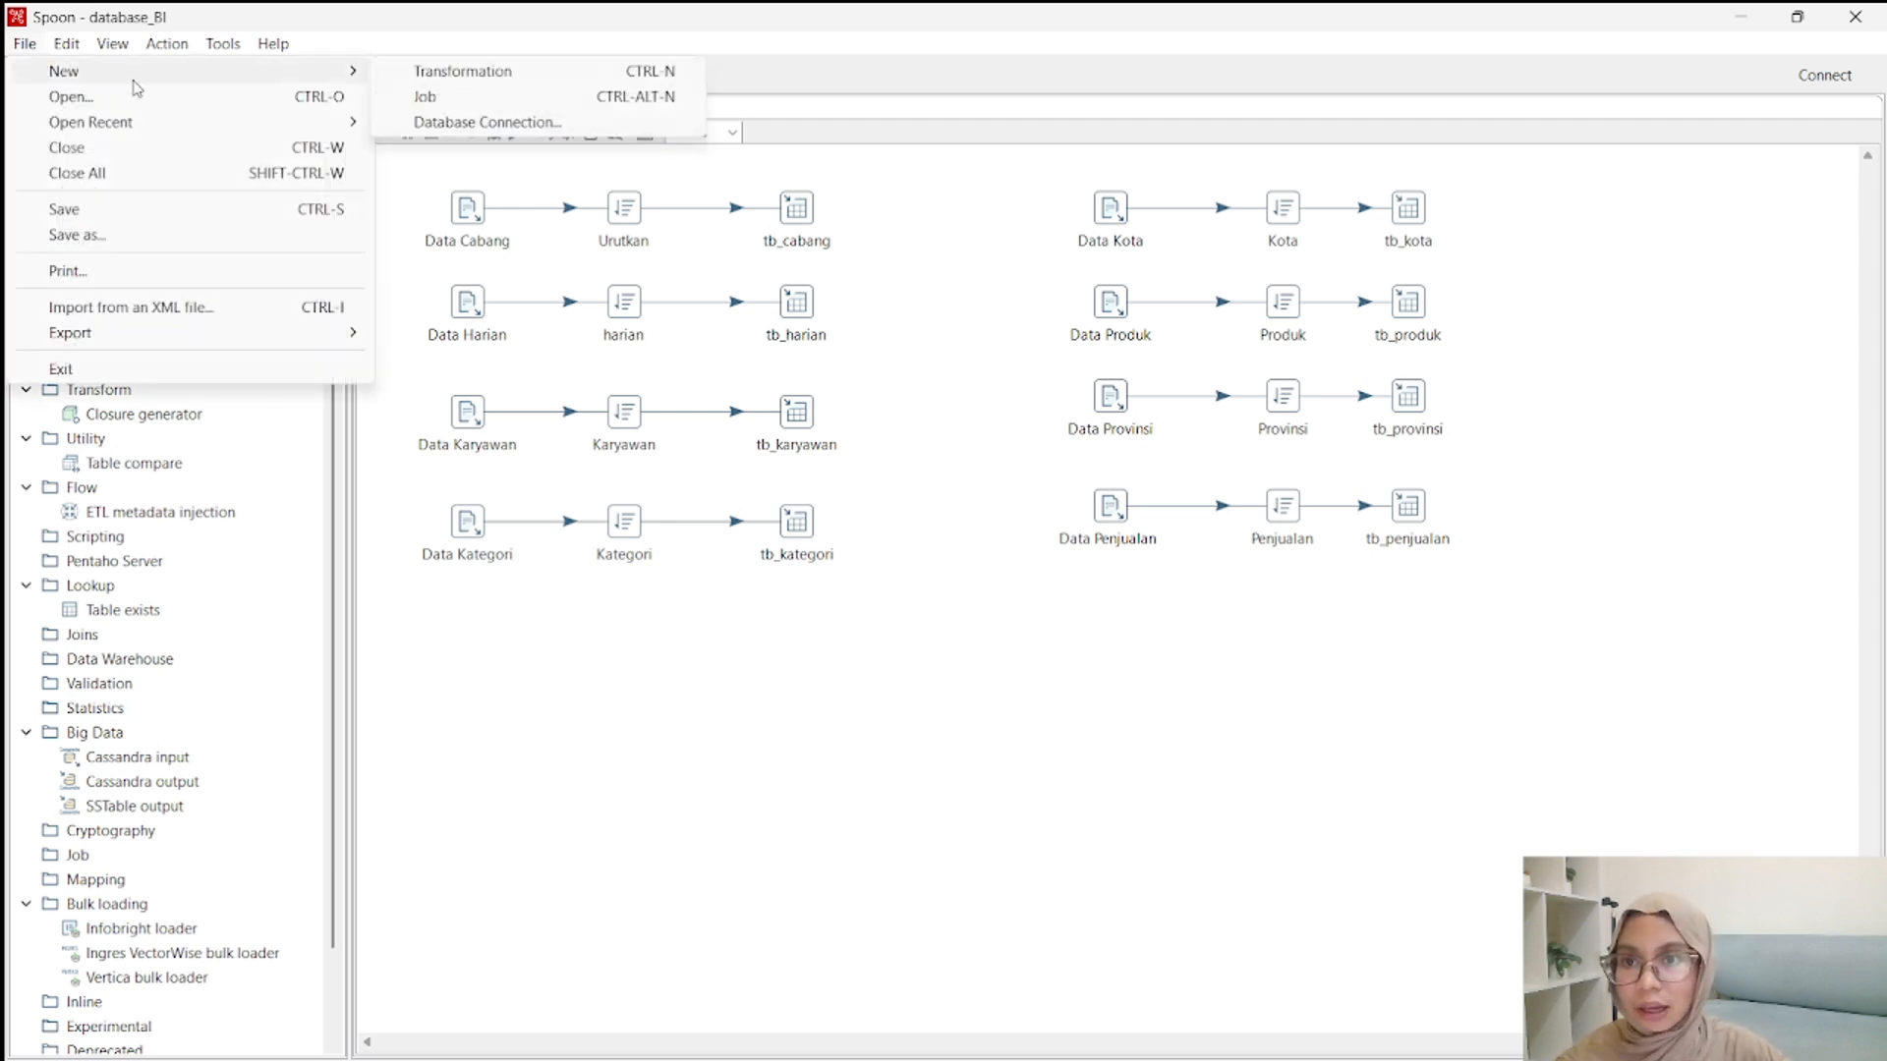
{"action": "left_click", "coordinate": [439, 68]}
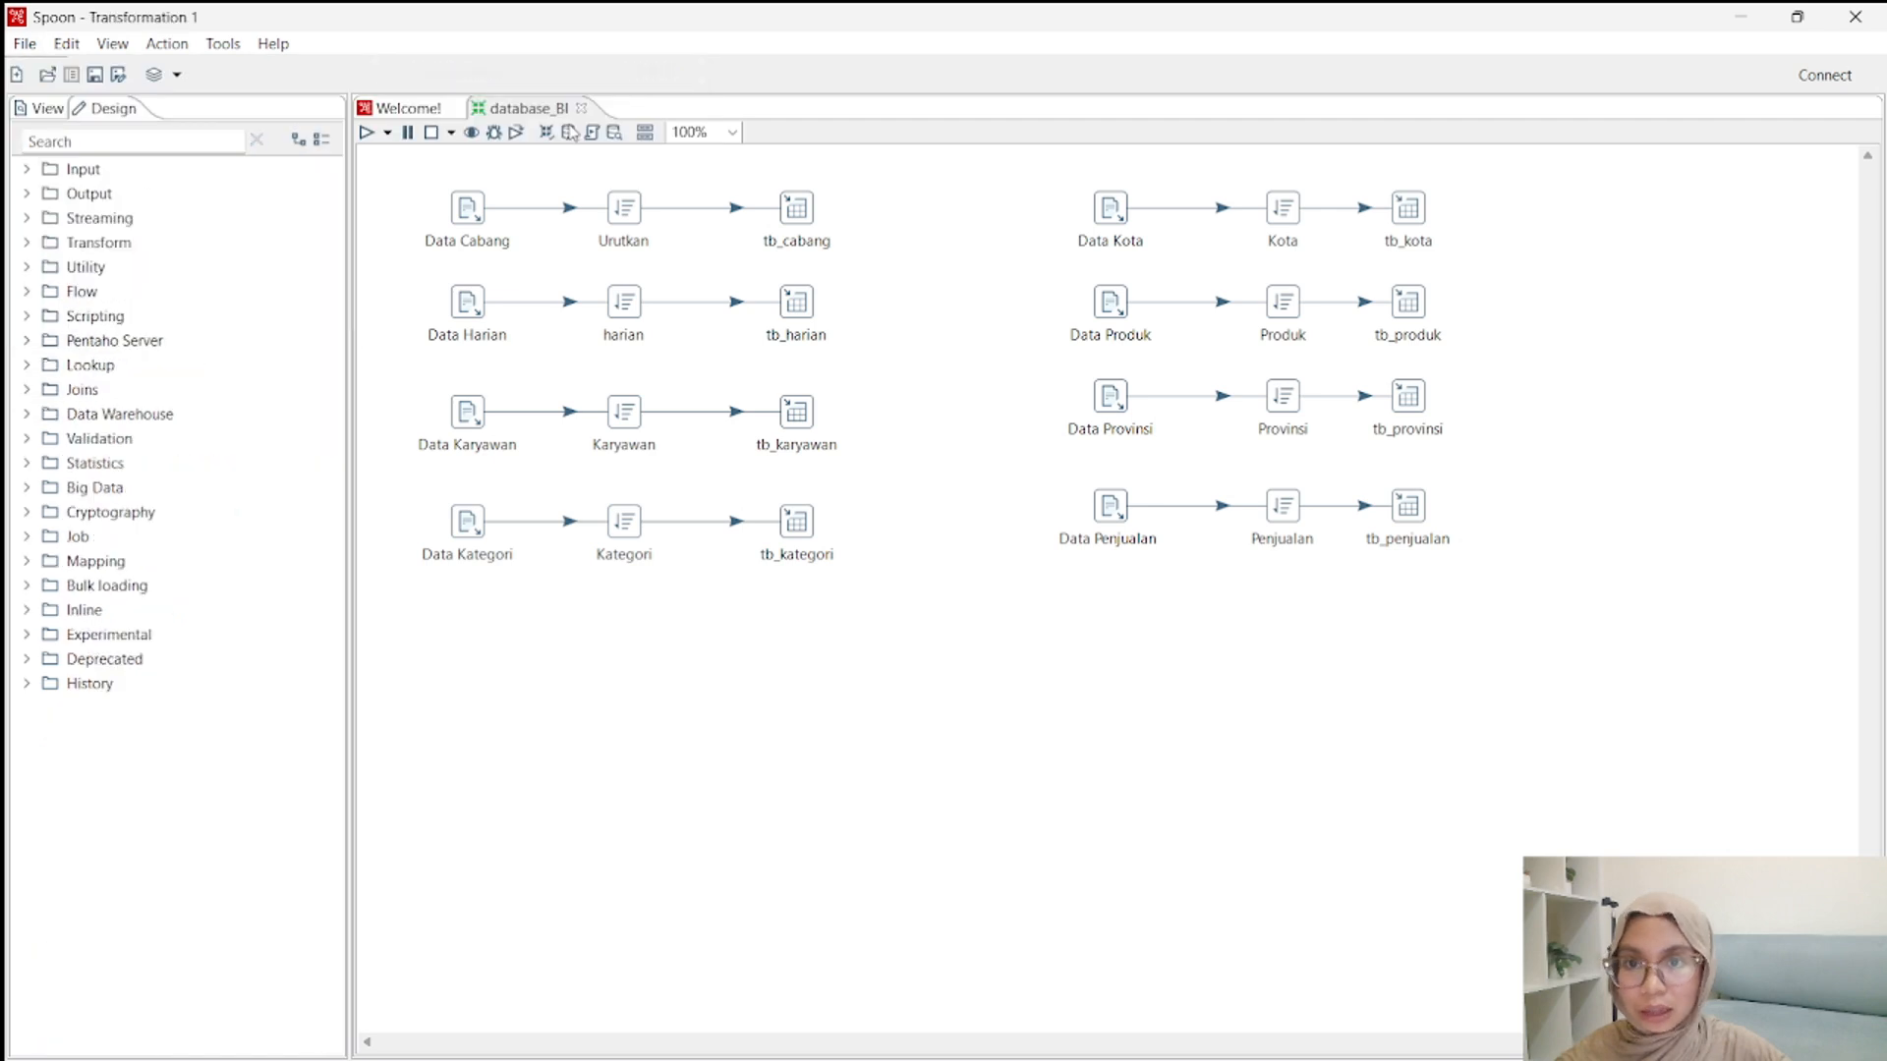
Save the new transformation as dim_produk, overwriting the existing transformation of that name.
{"action": "left_click", "coordinate": [118, 75]}
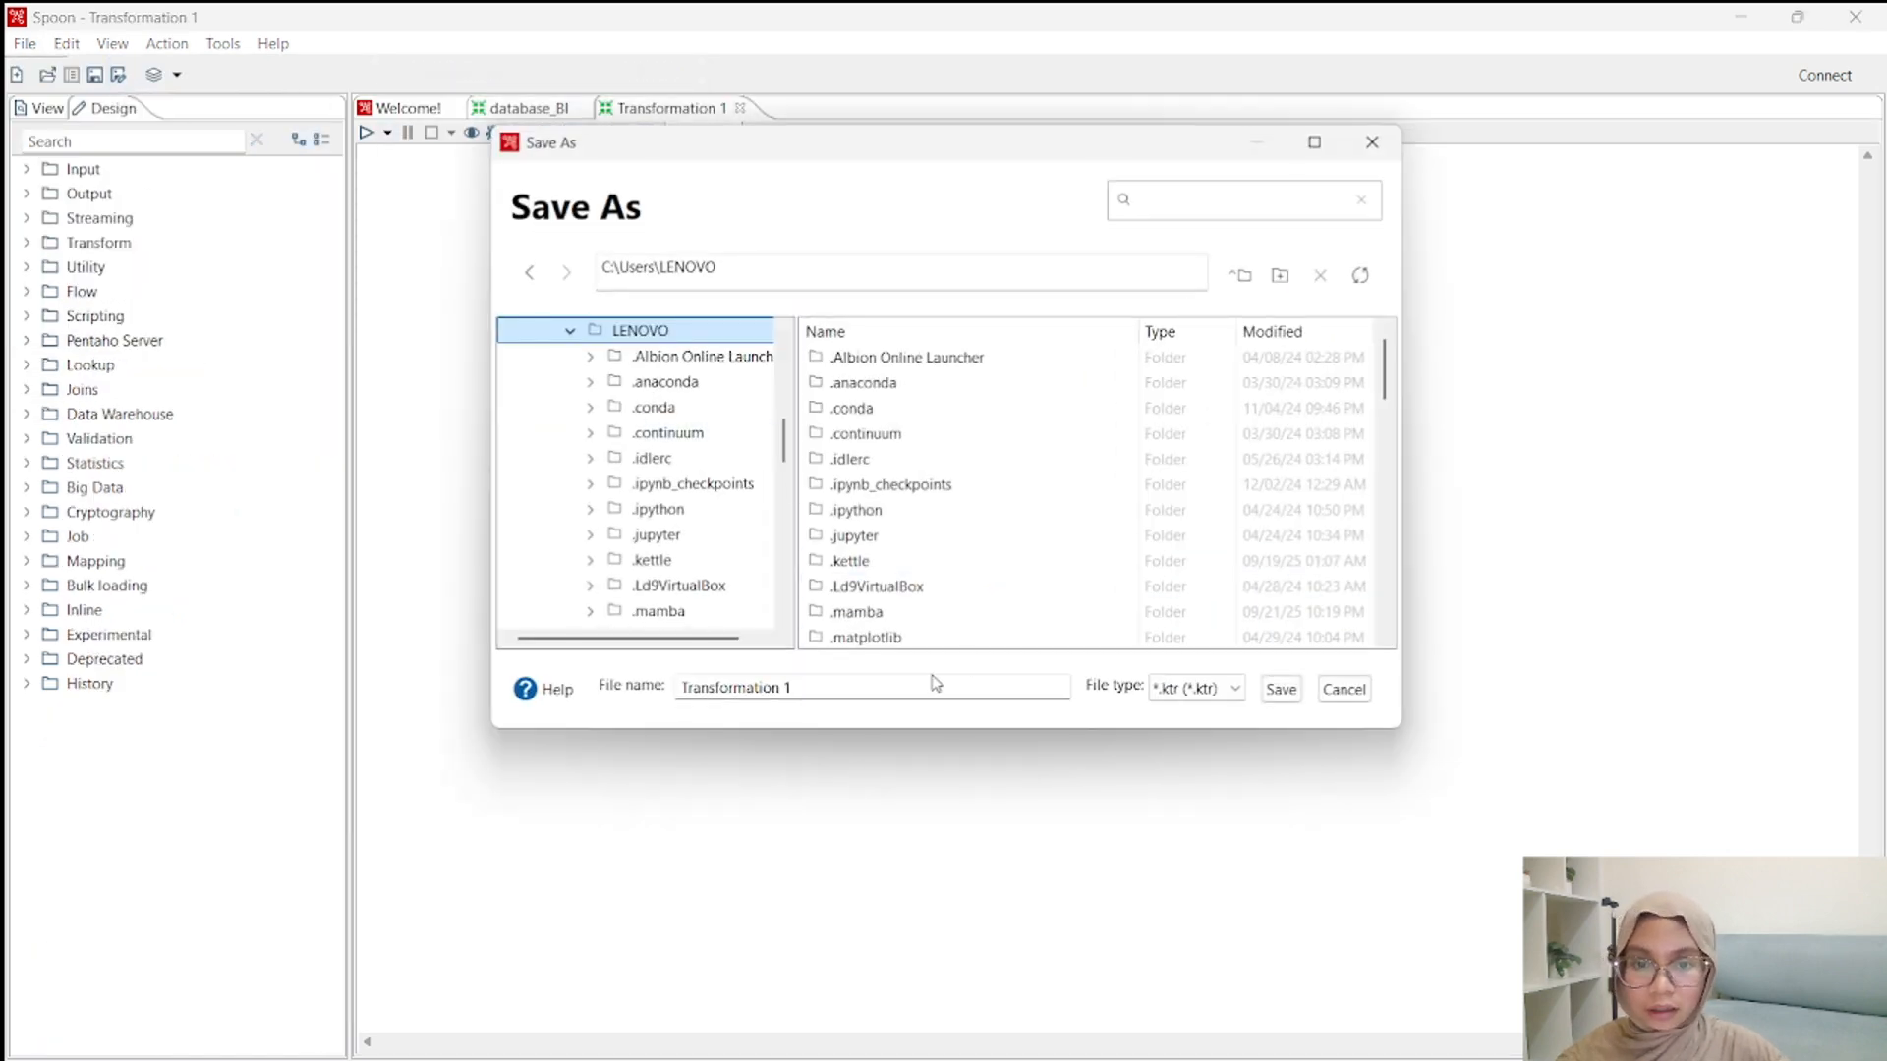
{"action": "type", "text": "dim"}
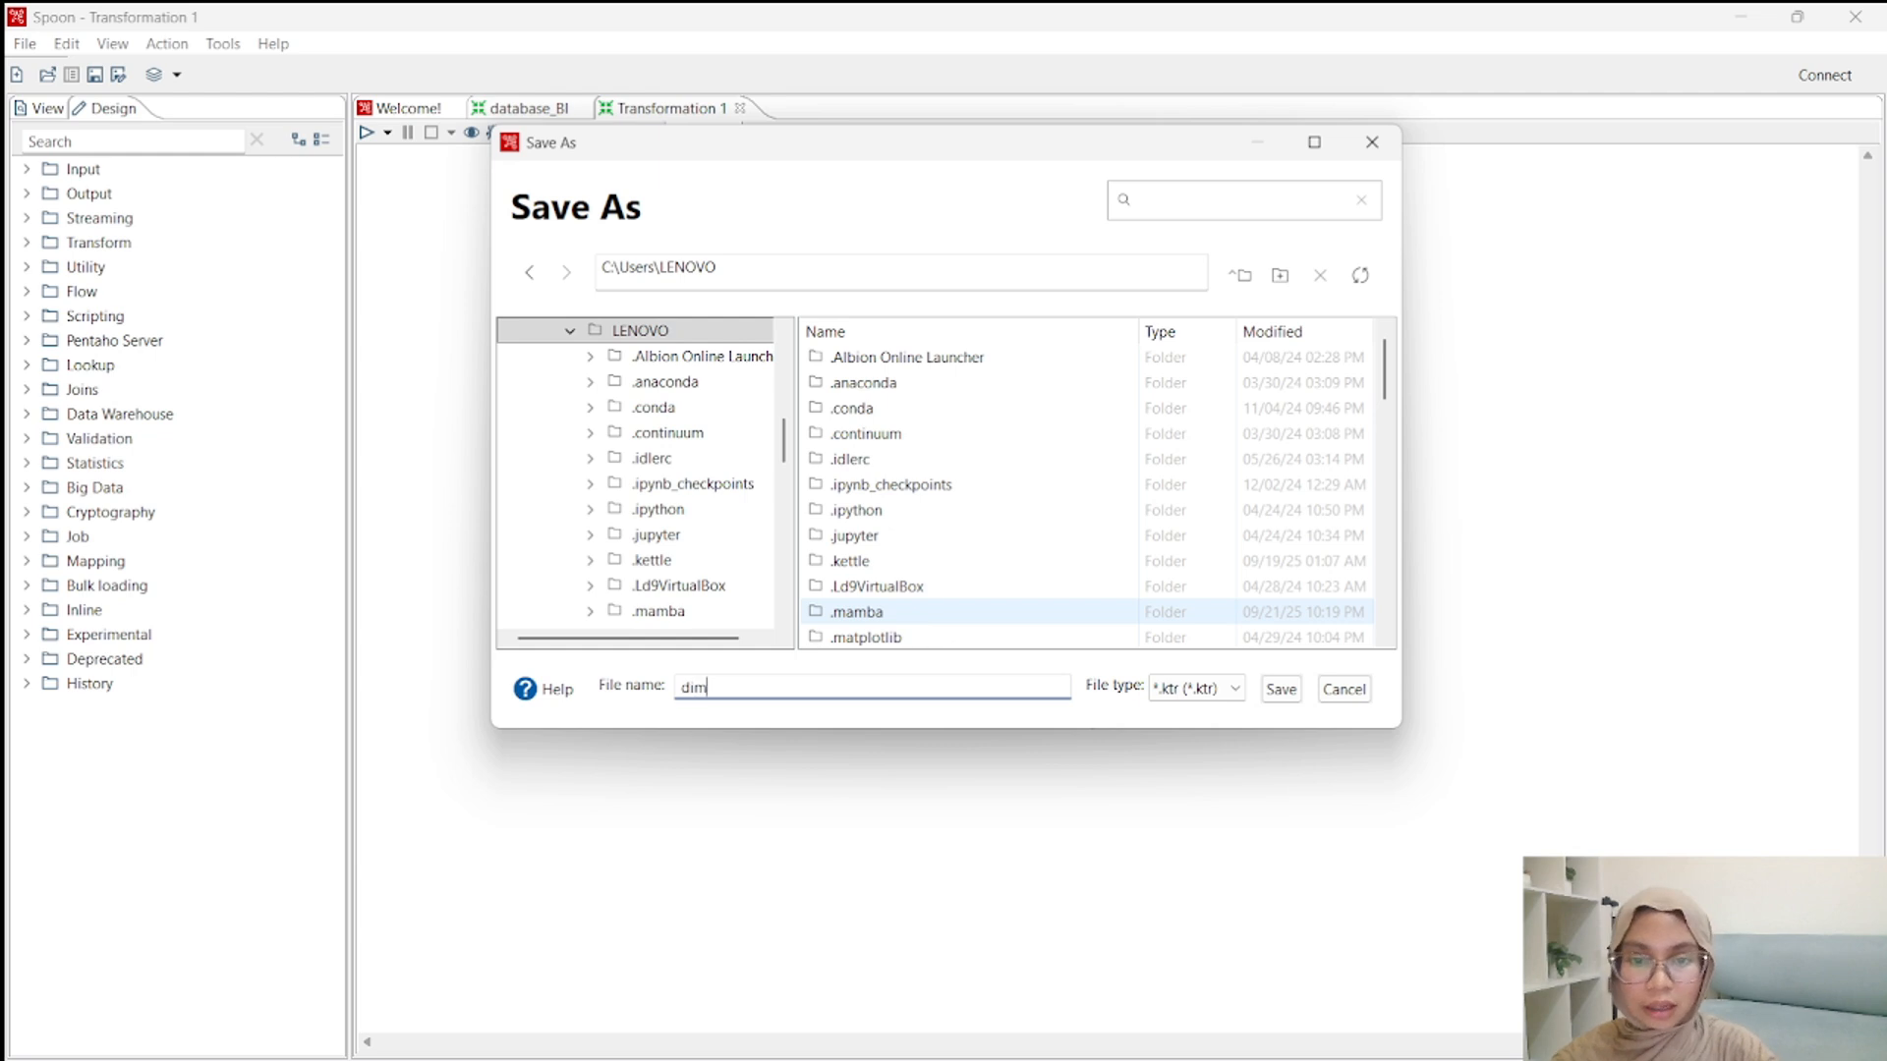
{"action": "type", "text": "_produk"}
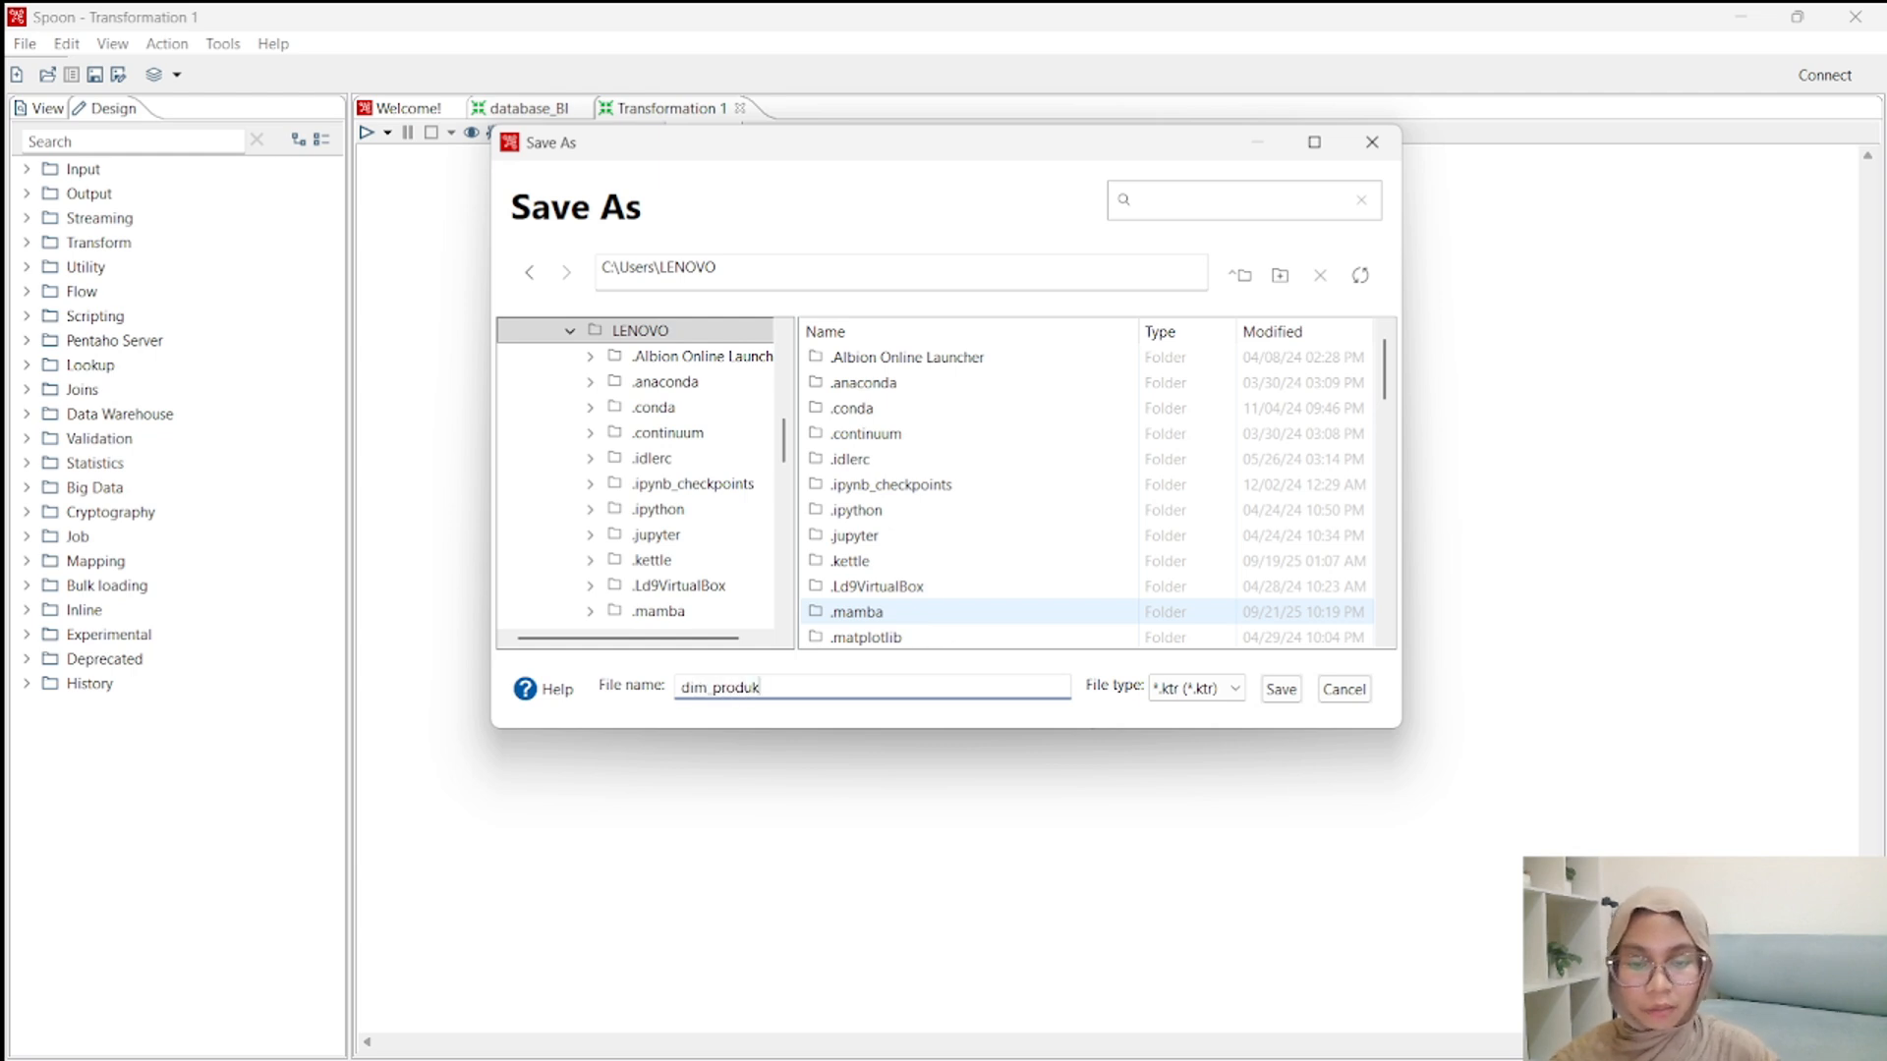
{"action": "left_click", "coordinate": [1282, 690]}
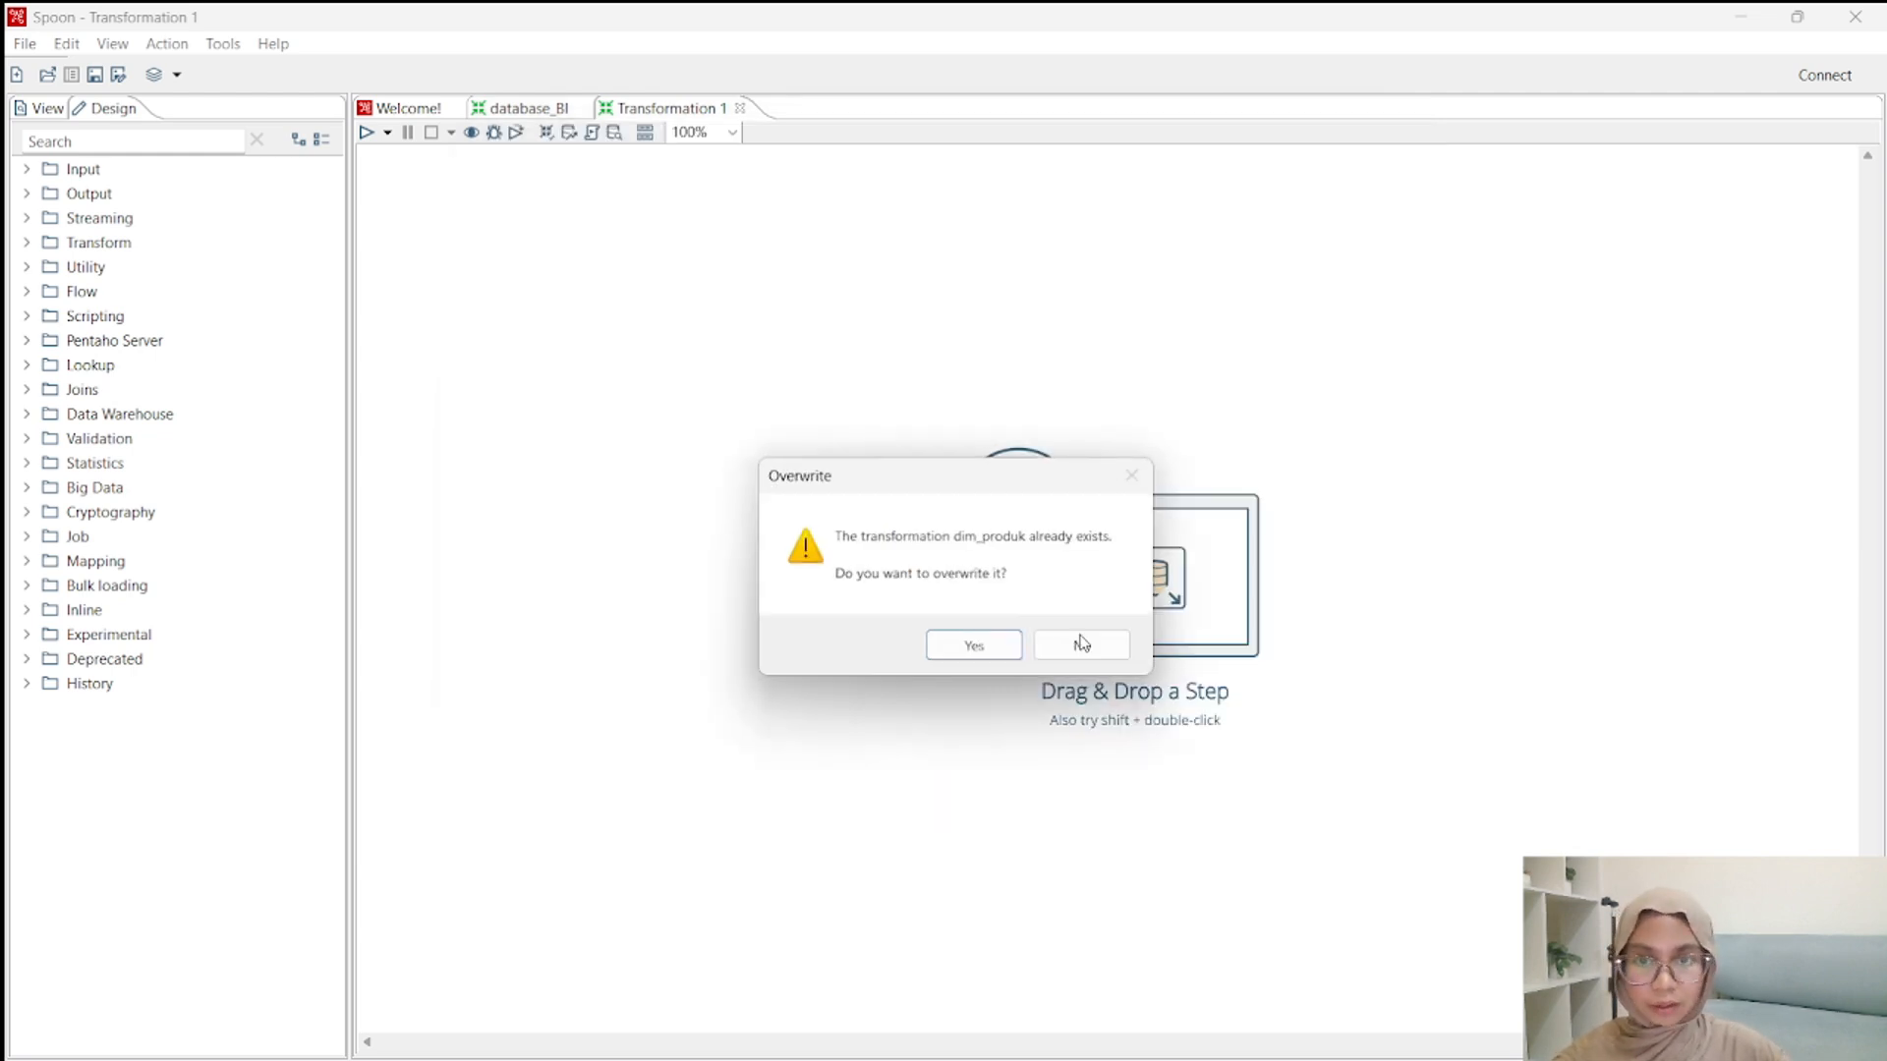
{"action": "left_click", "coordinate": [975, 650]}
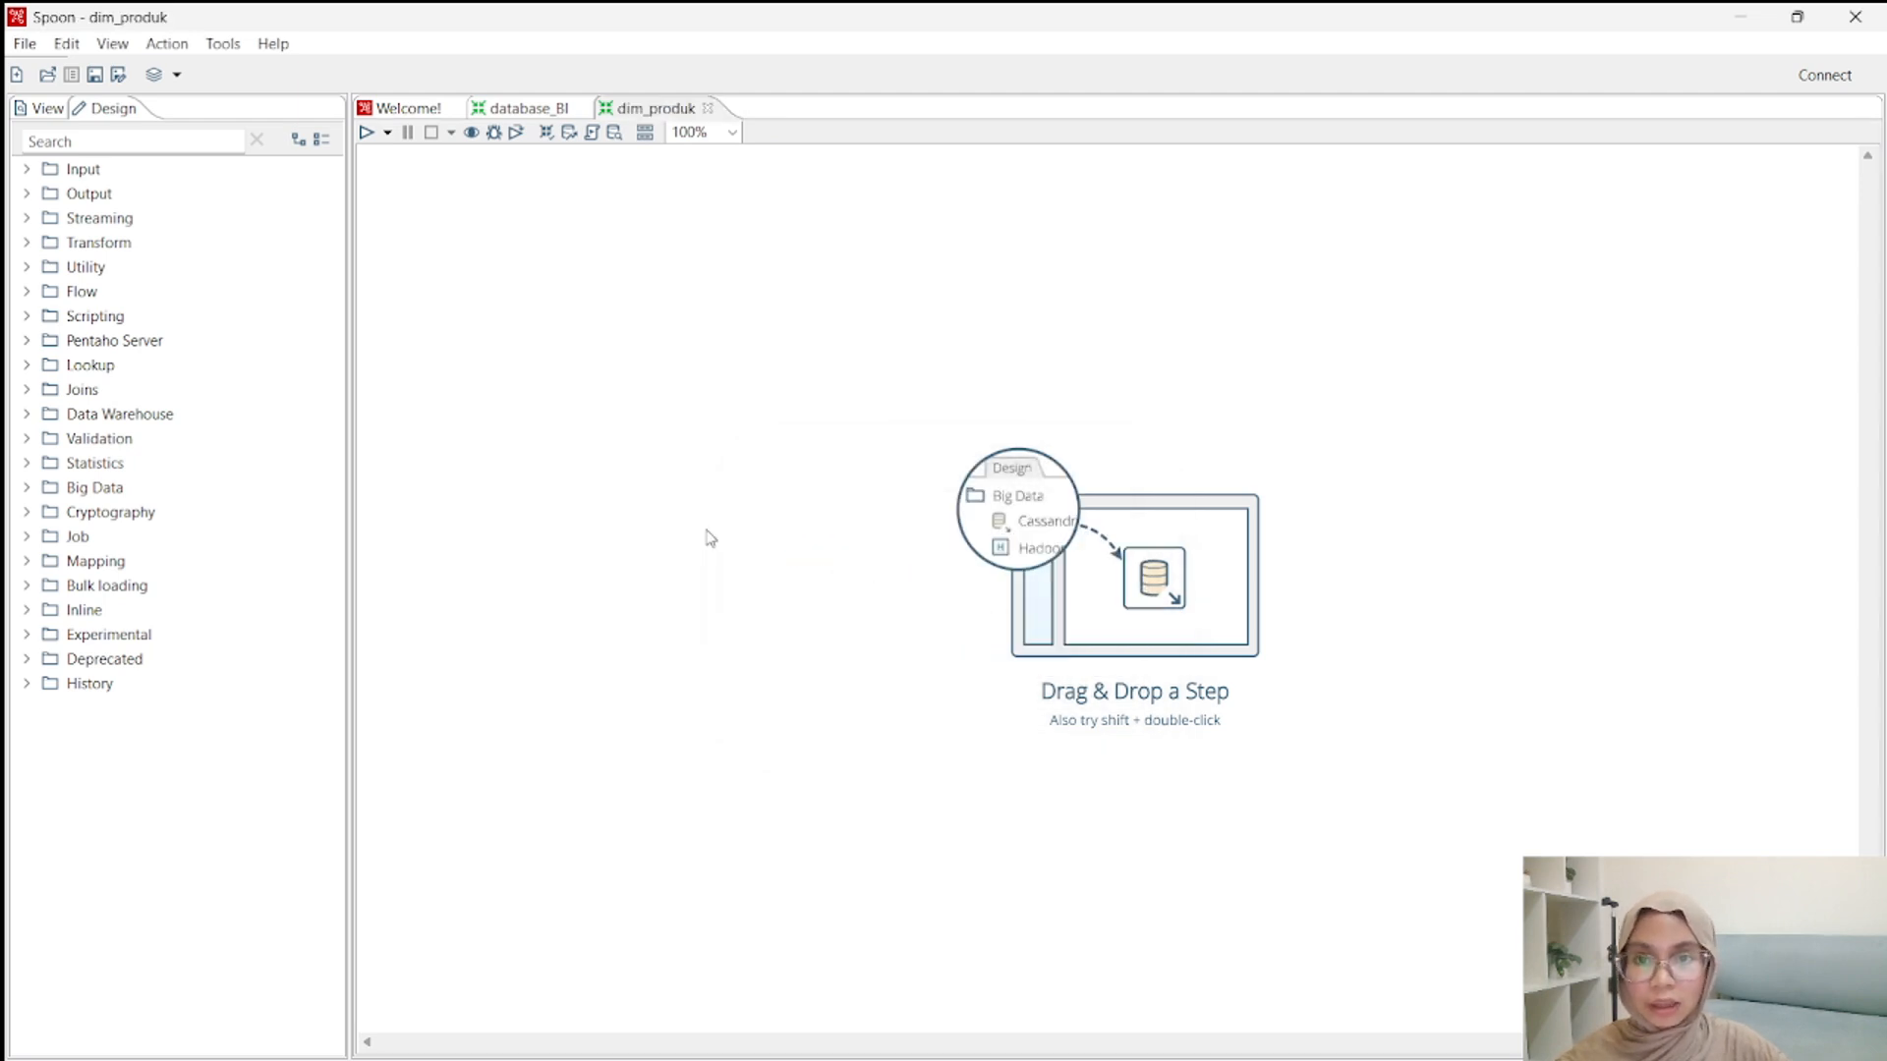
Find the Table input step in the design library and place two of them, one above the other, on the canvas.
{"action": "left_click", "coordinate": [119, 147]}
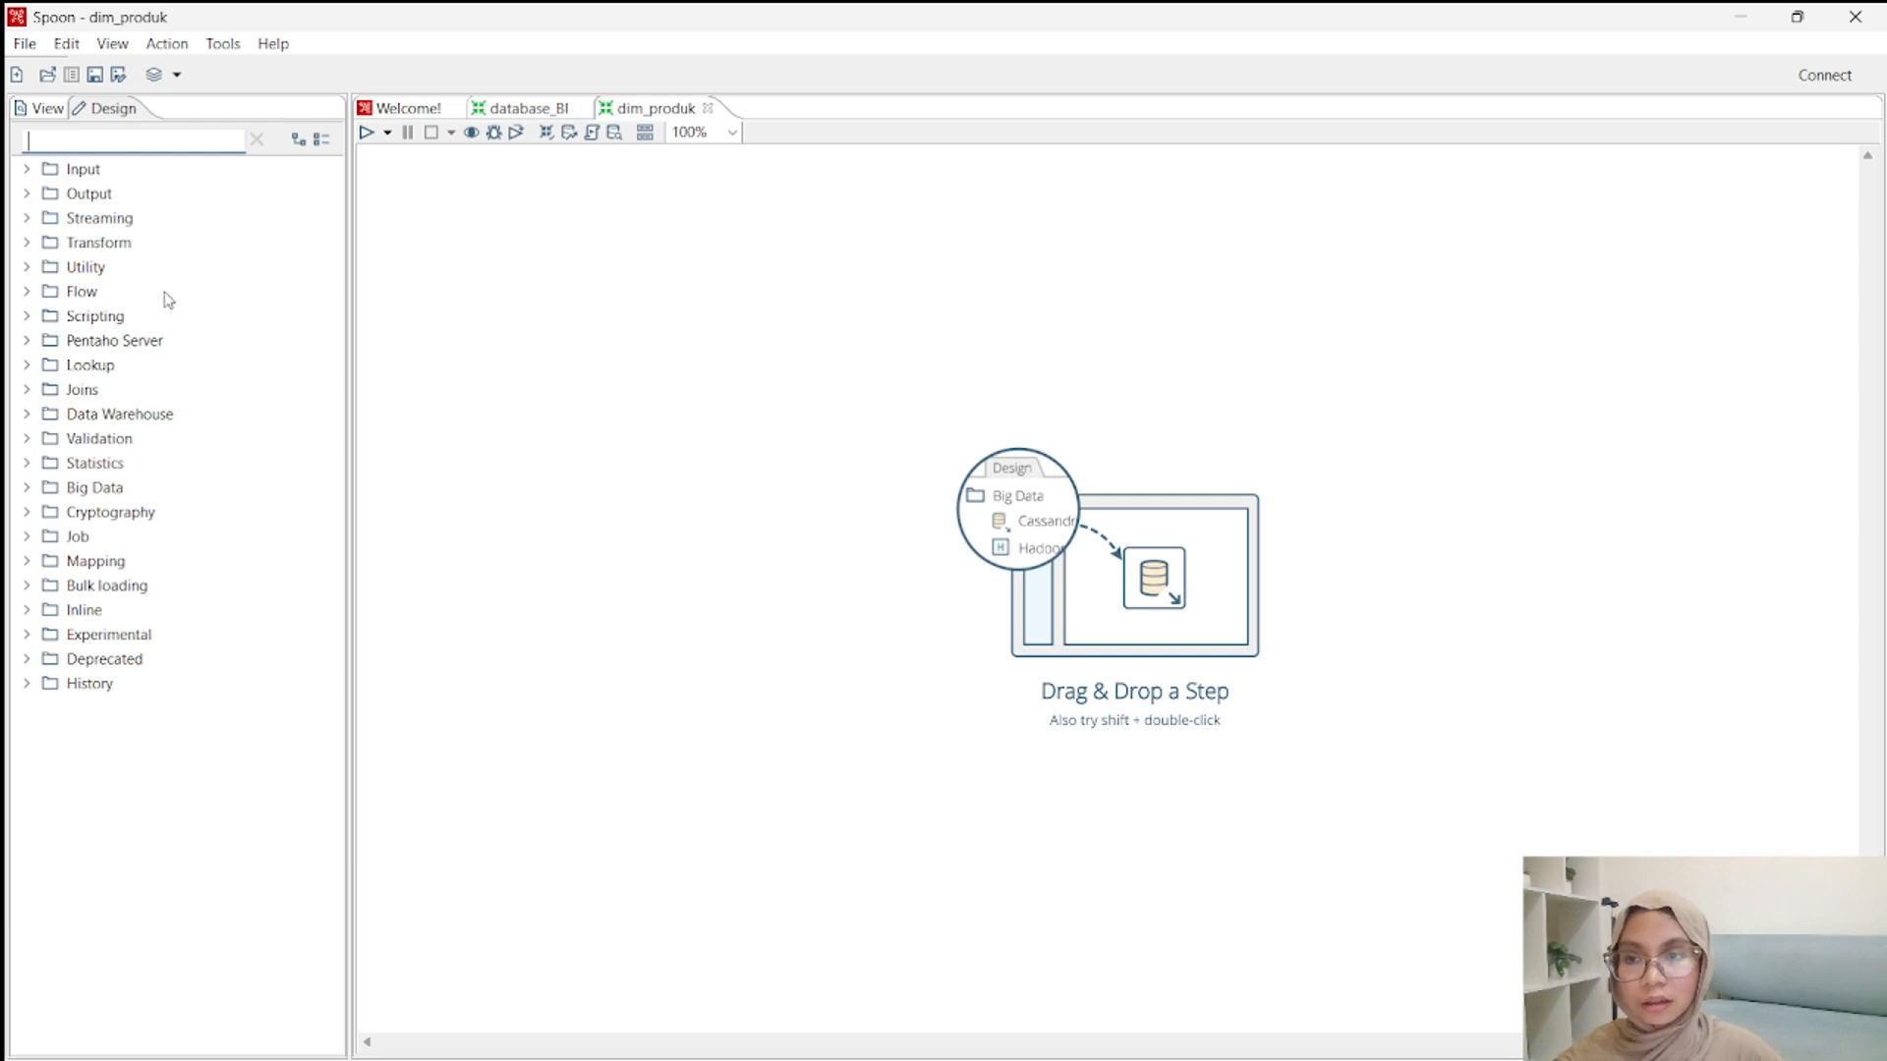
{"action": "type", "text": "tabe"}
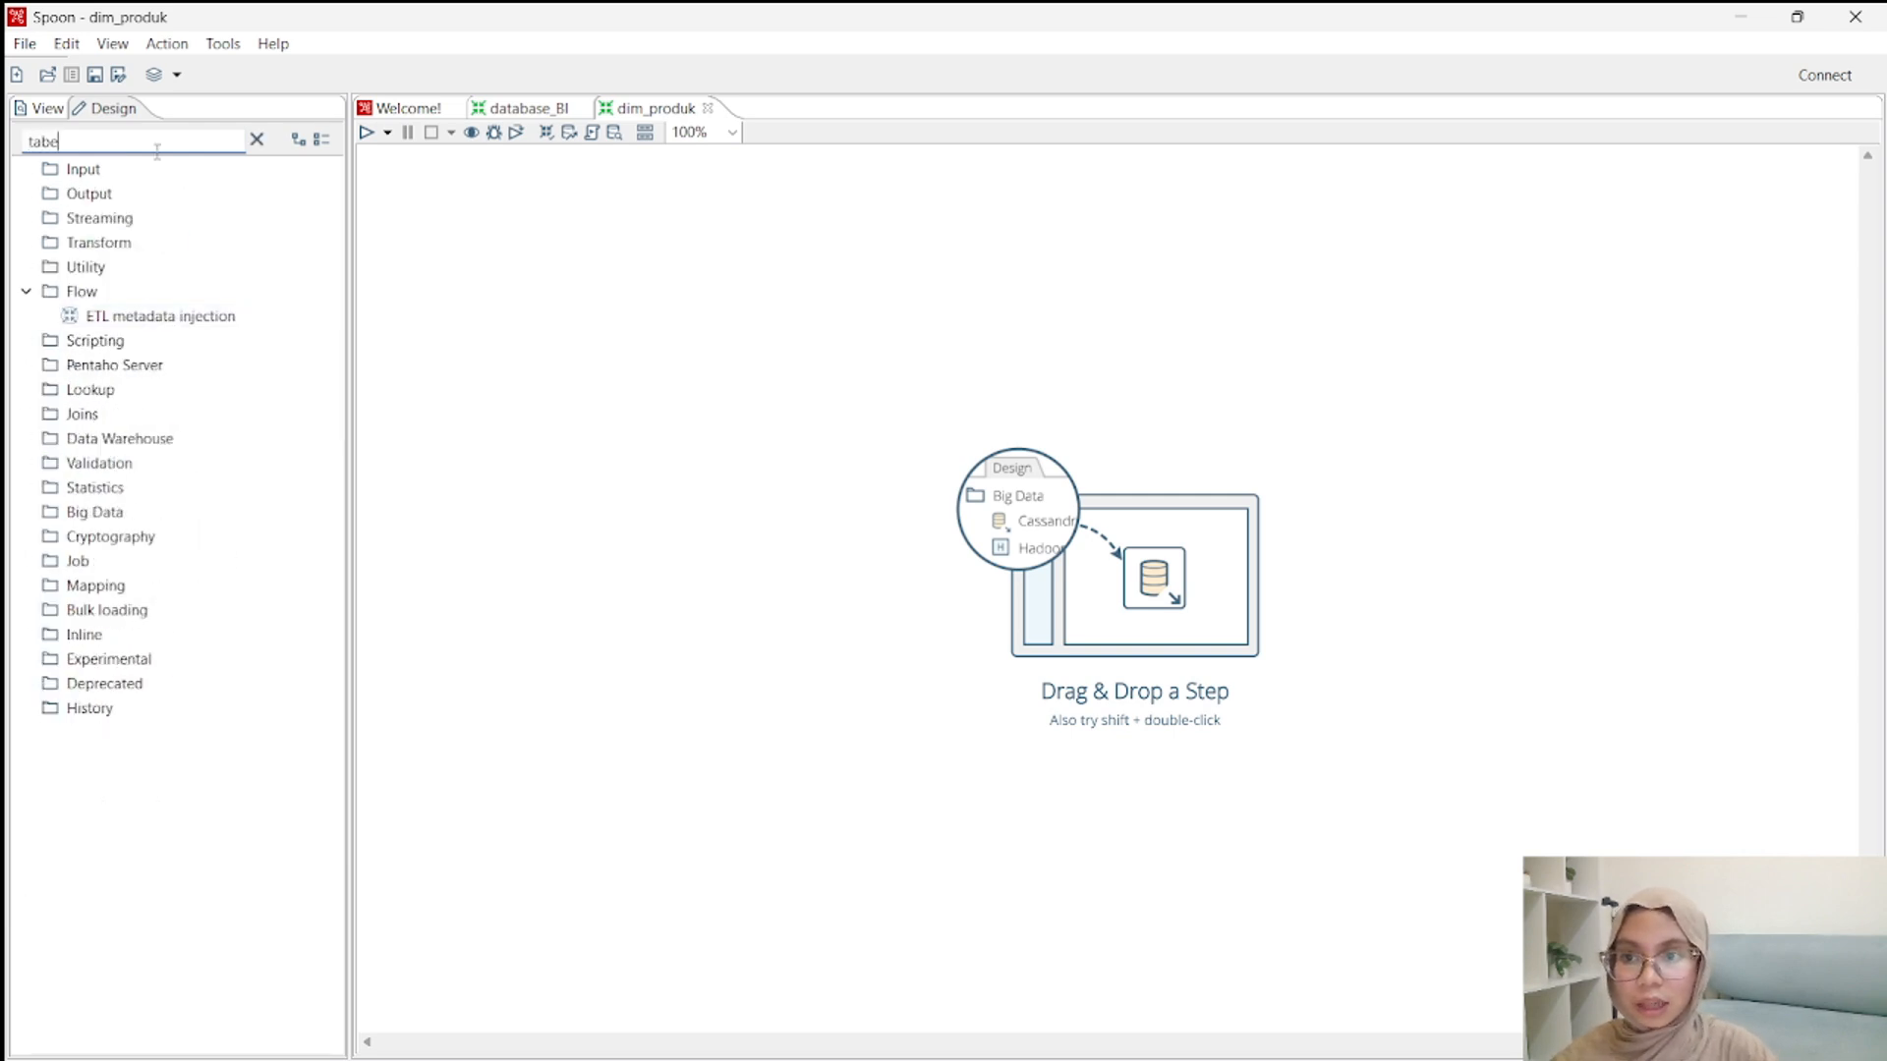
{"action": "key", "text": "BackSpace"}
{"action": "left_click_drag", "start_coordinate": [144, 226], "coordinate": [490, 394]}
Open the upper Table input's settings and set its step name to Tabel Produk.
{"action": "double_click", "coordinate": [501, 273]}
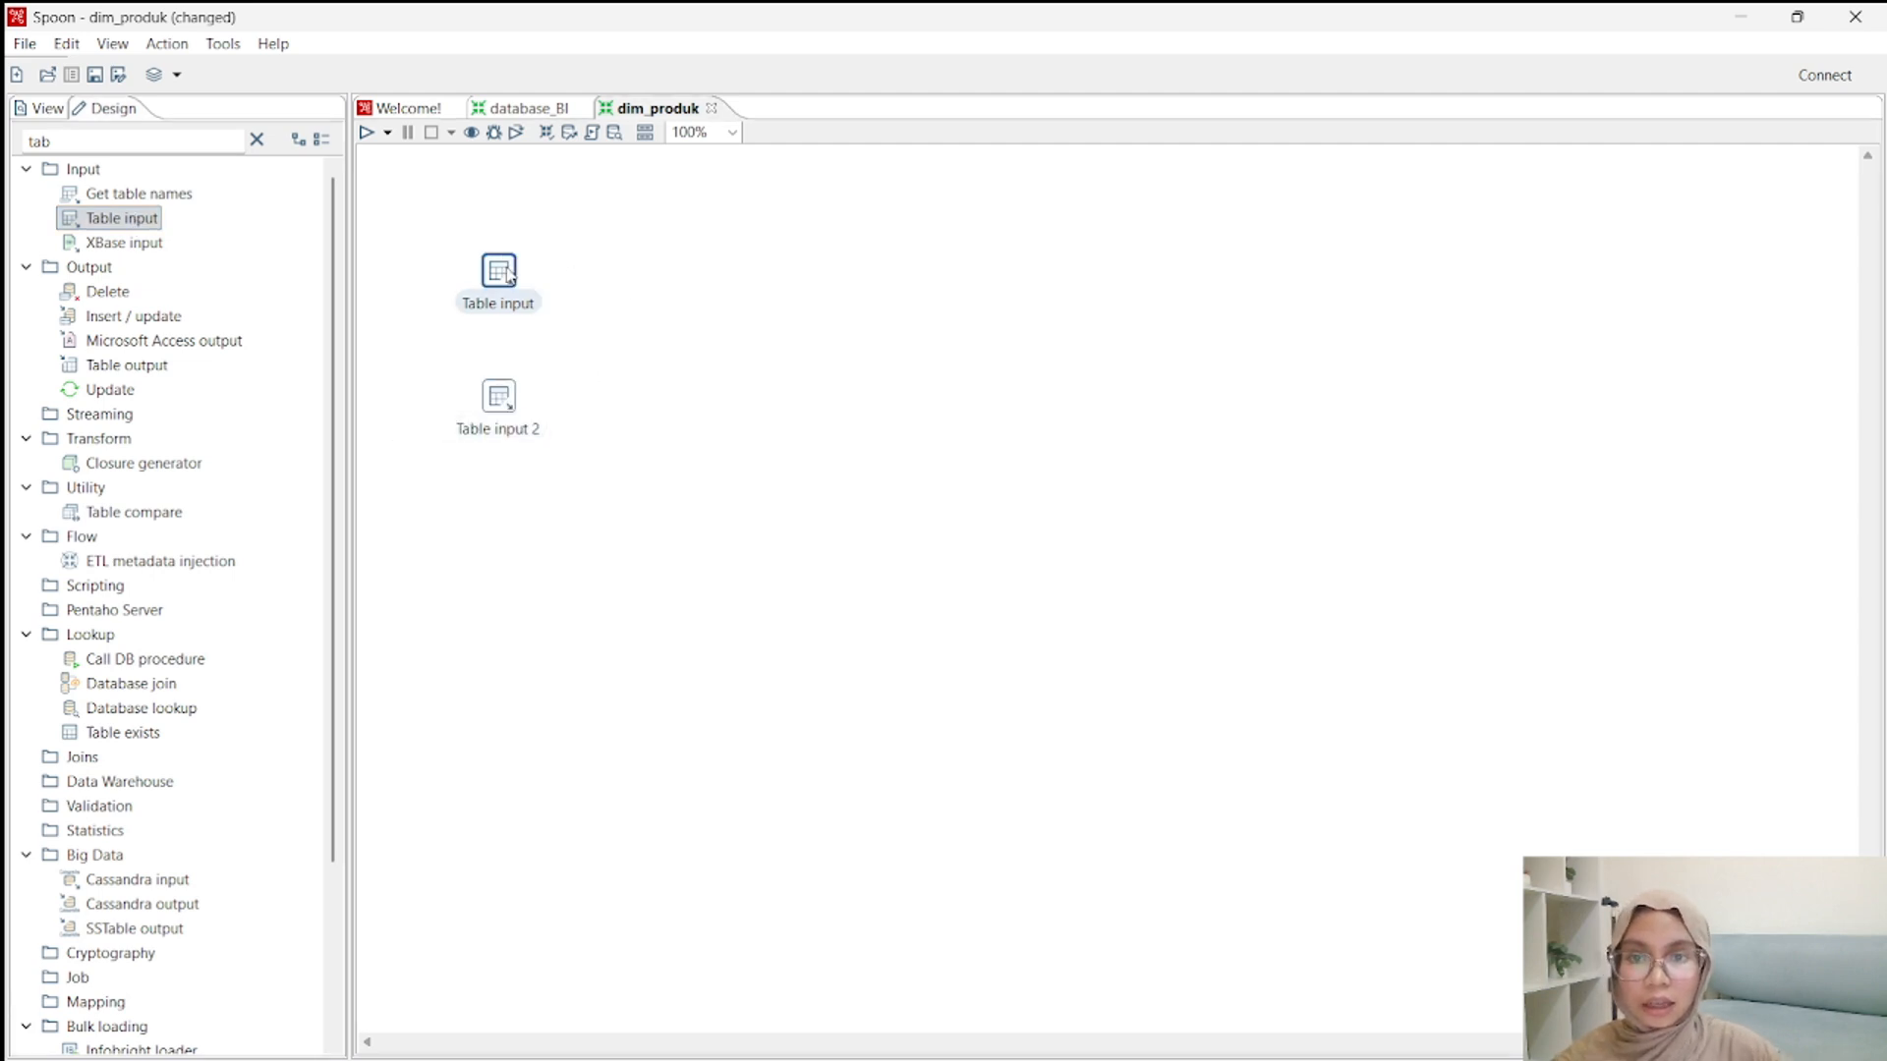
{"action": "left_click", "coordinate": [1235, 332]}
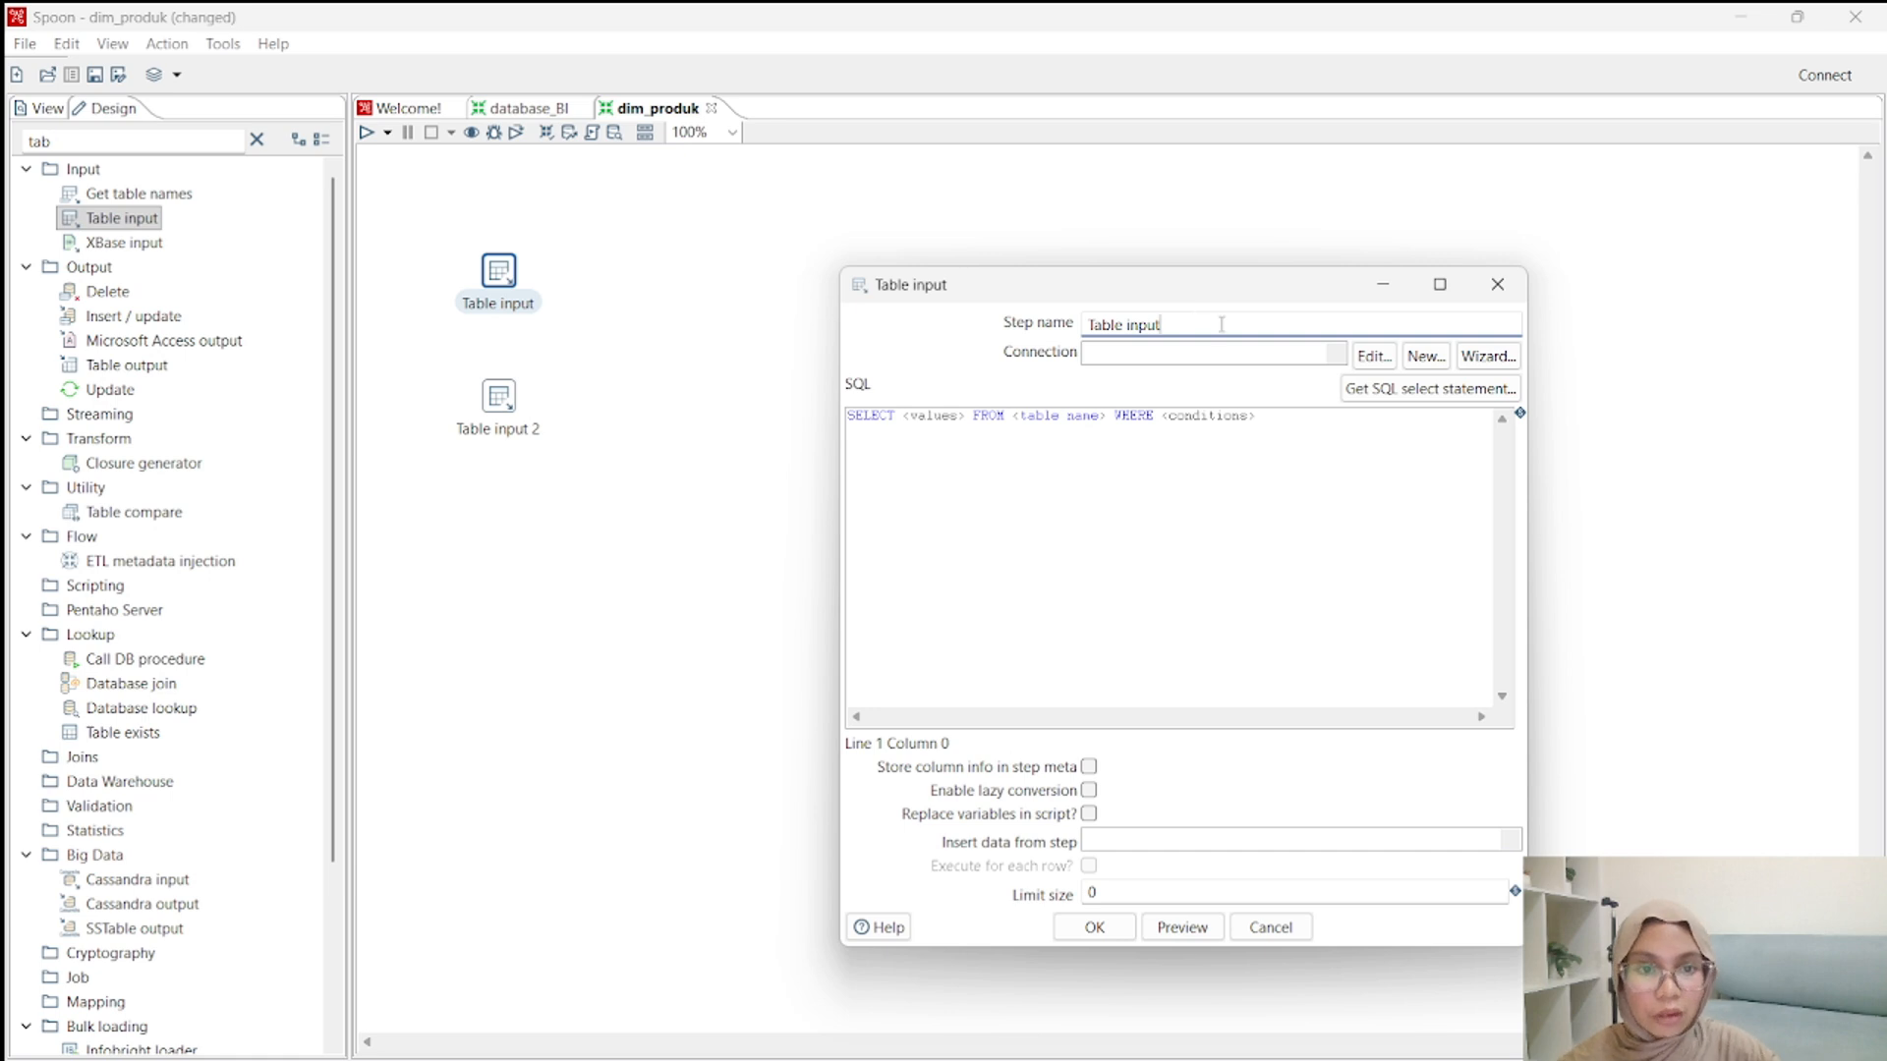
{"action": "key", "text": "BackSpace"}
{"action": "key", "text": "BackSpace"}
{"action": "key", "text": "BackSpace"}
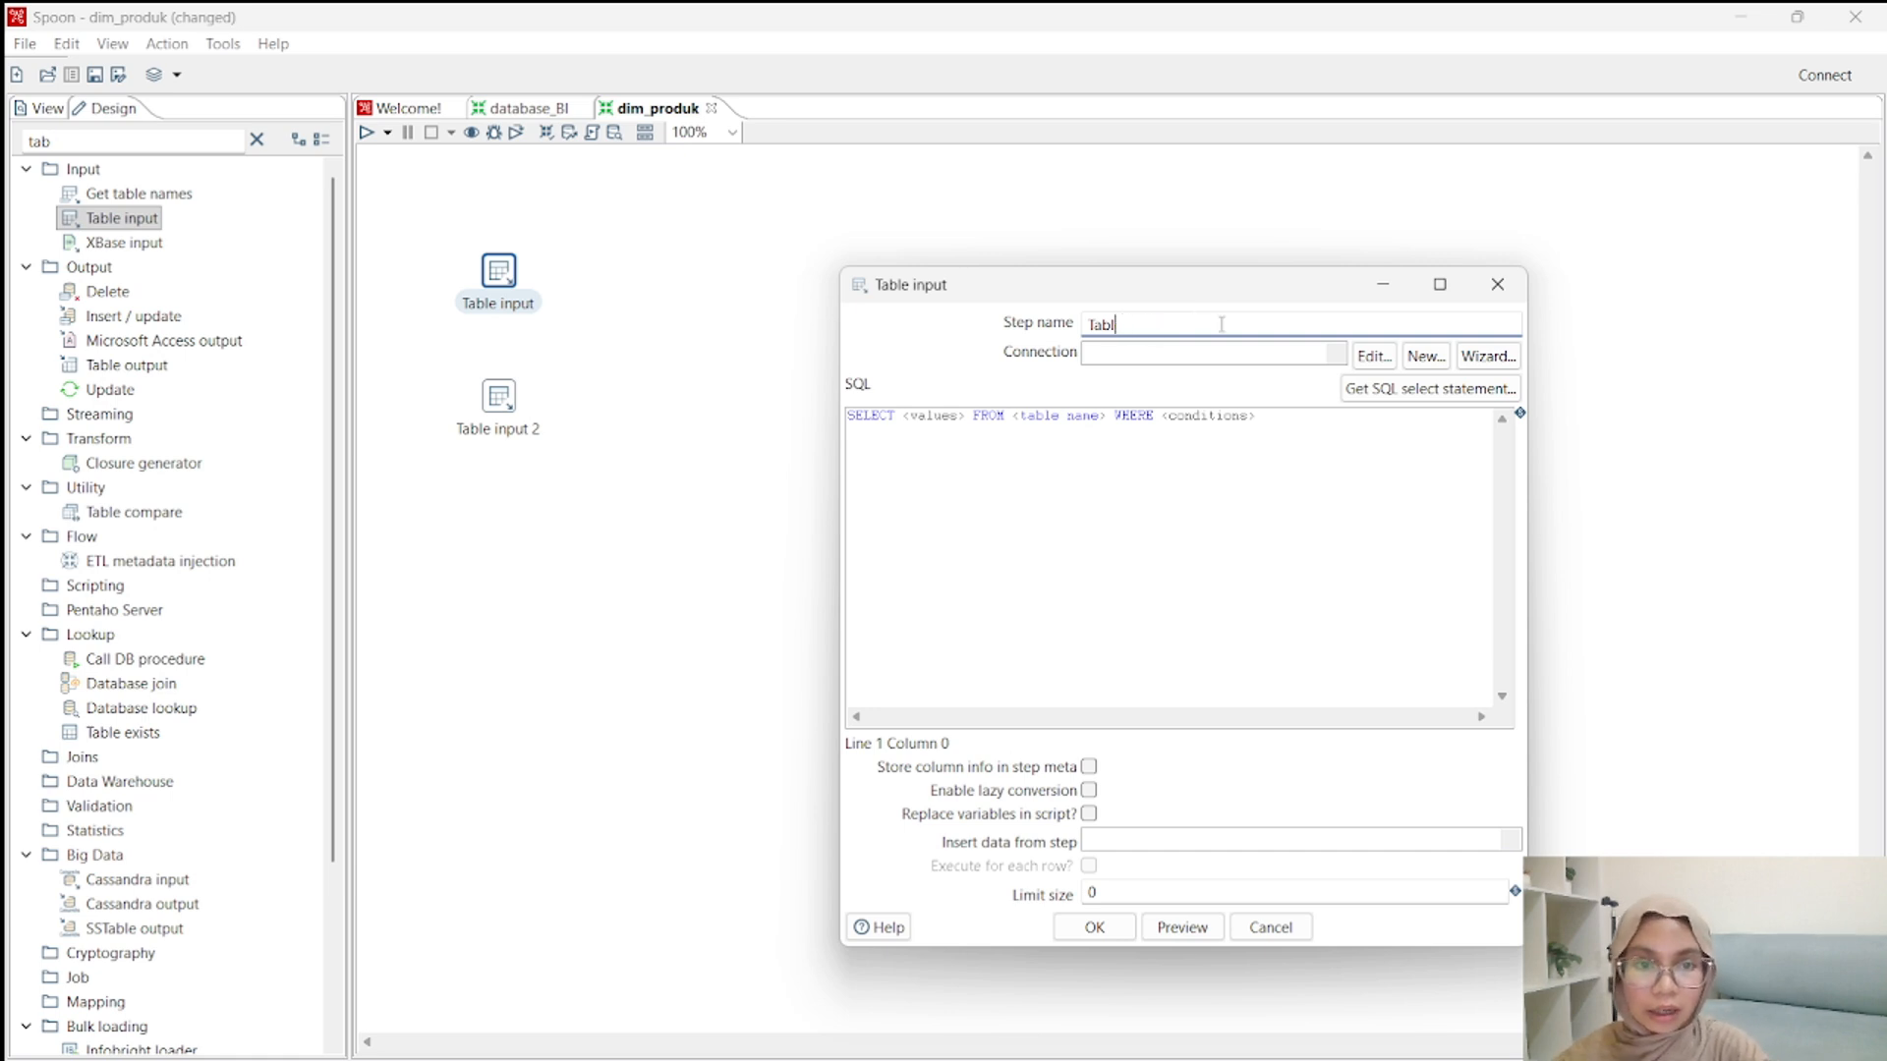
{"action": "type", "text": "el Produk"}
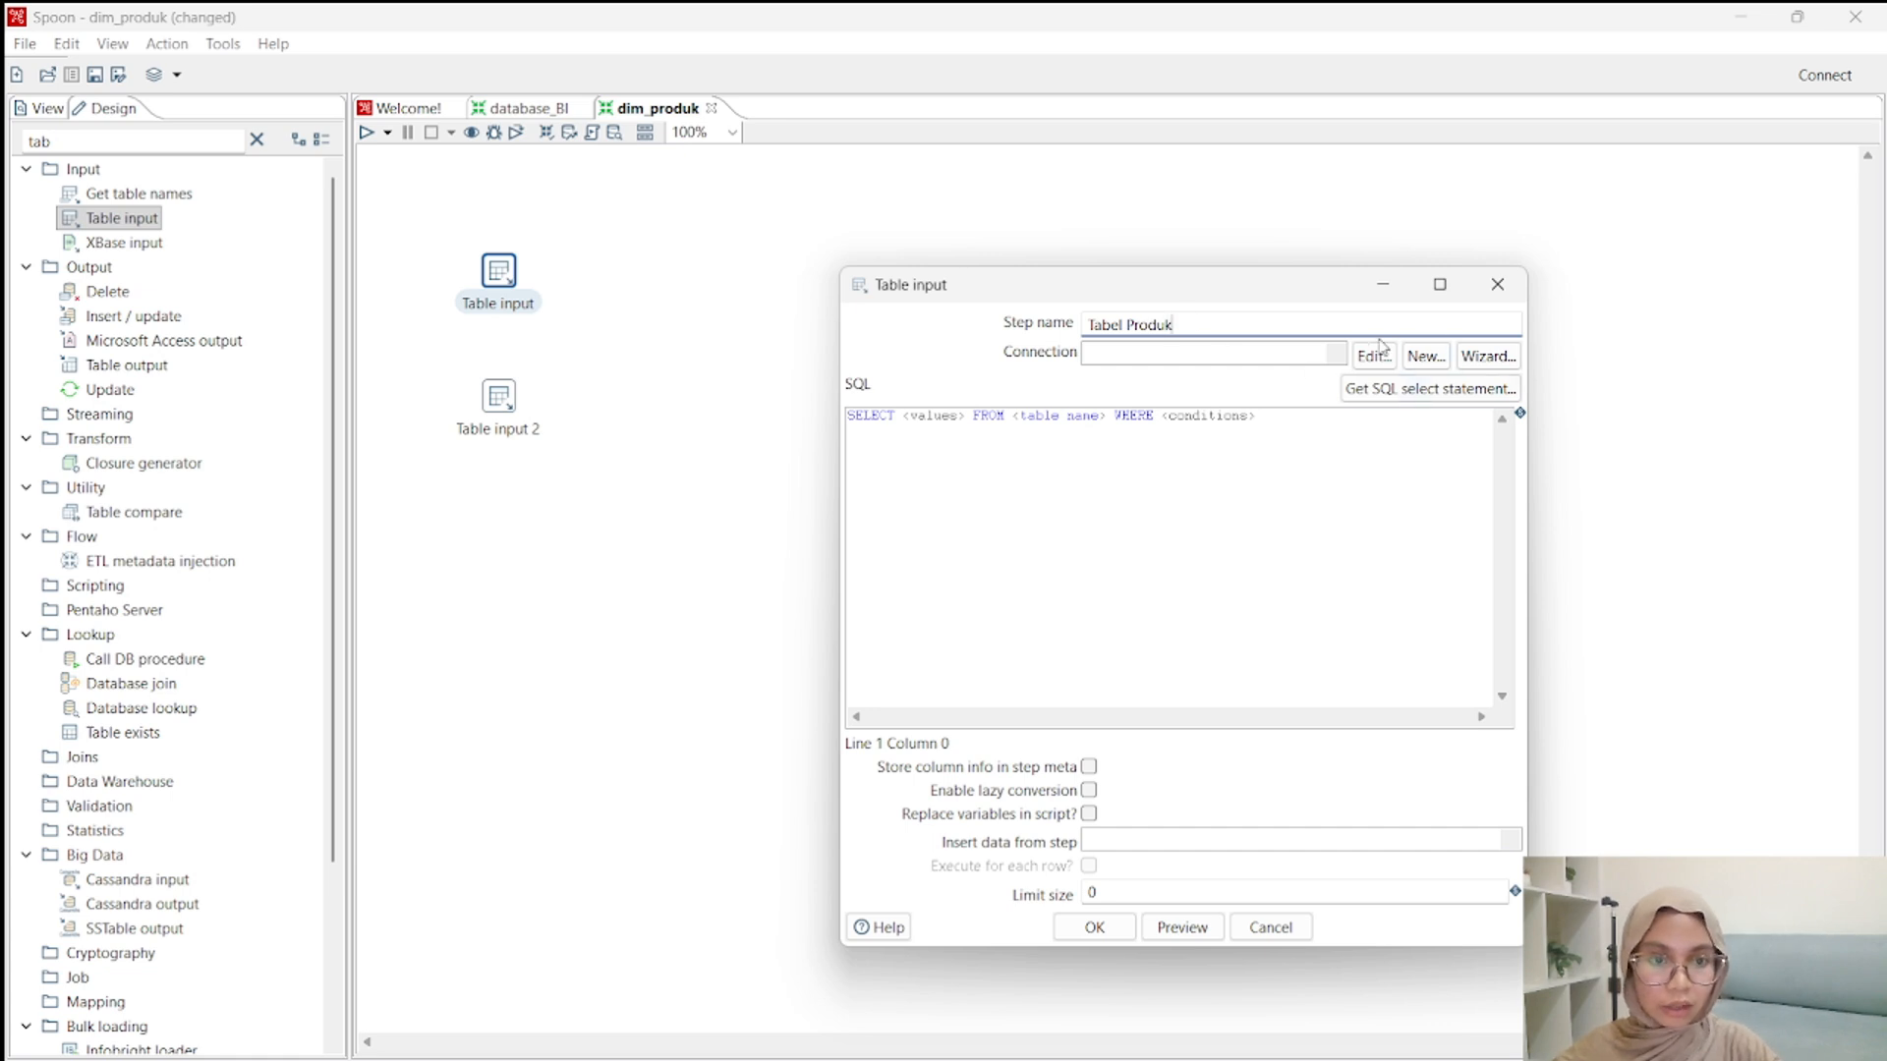
Start a new database connection for Tabel Produk, named oltp_minimarket, with MySQL as the connection type.
{"action": "left_click", "coordinate": [1427, 359]}
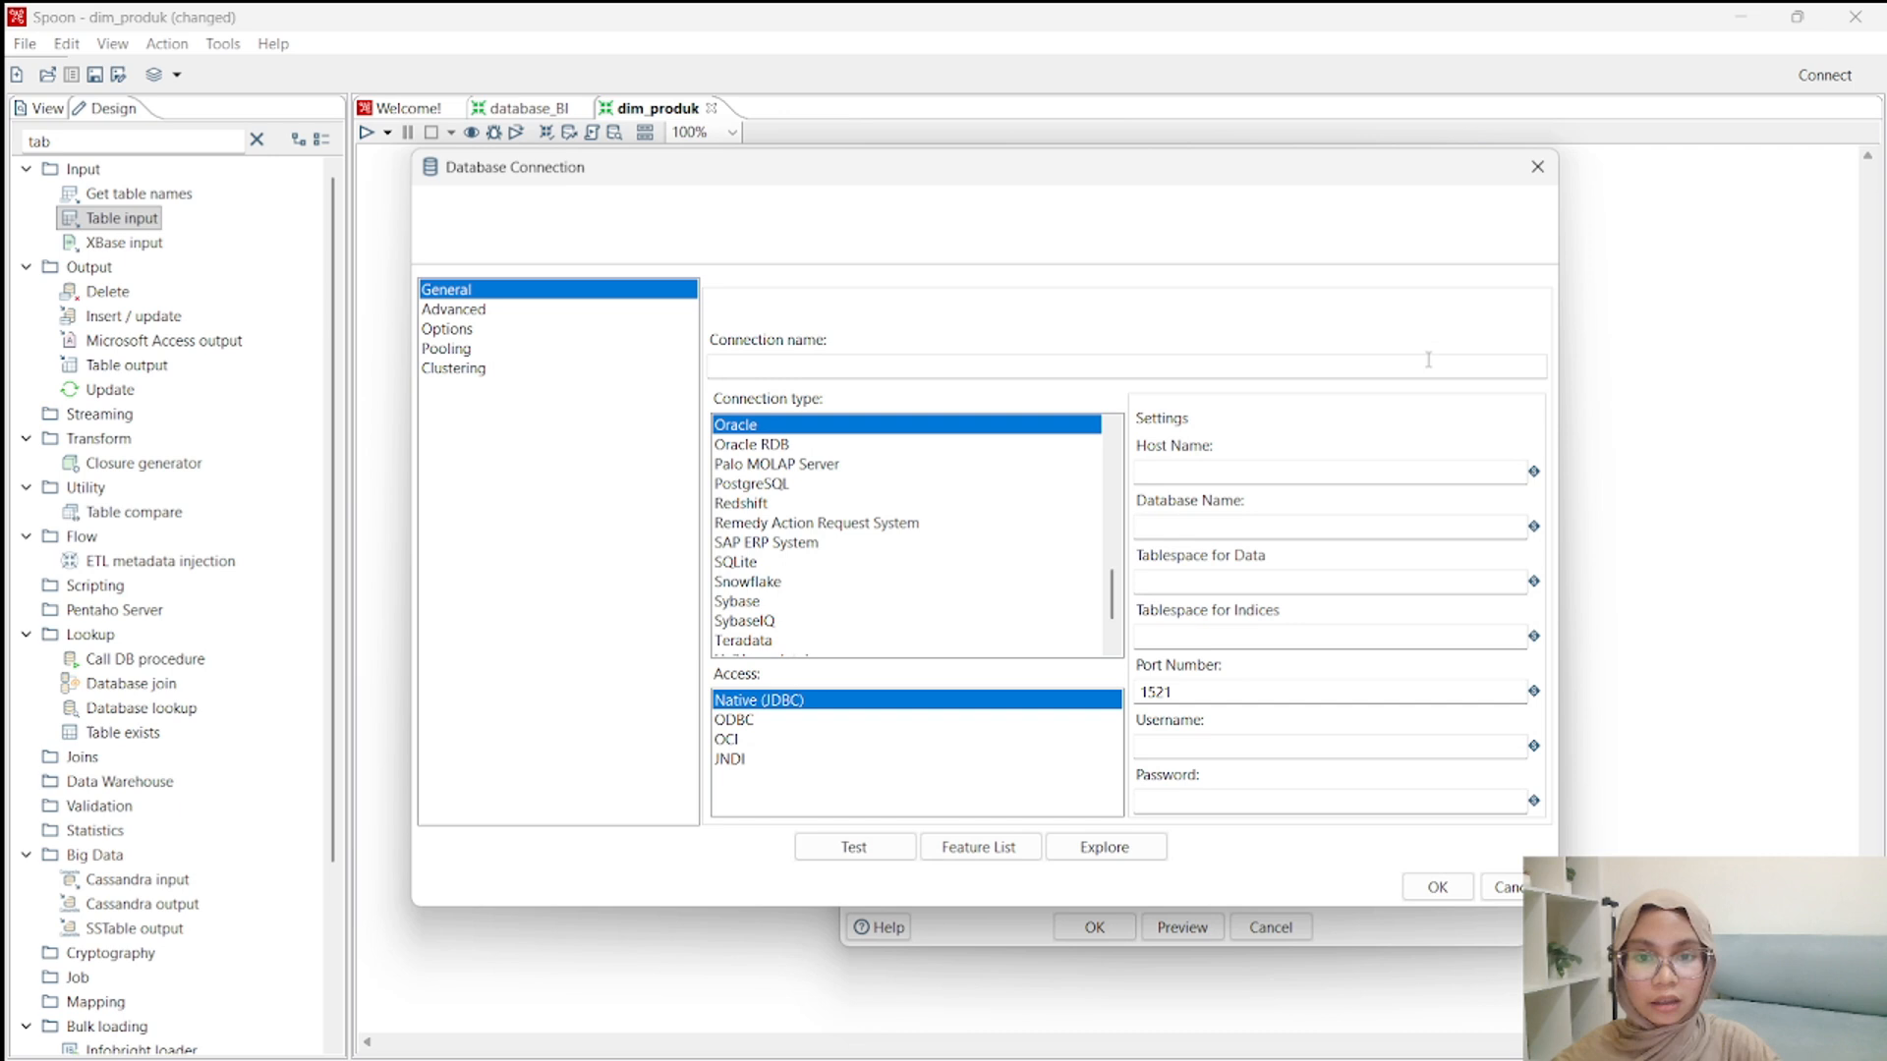
{"action": "left_click", "coordinate": [1053, 365]}
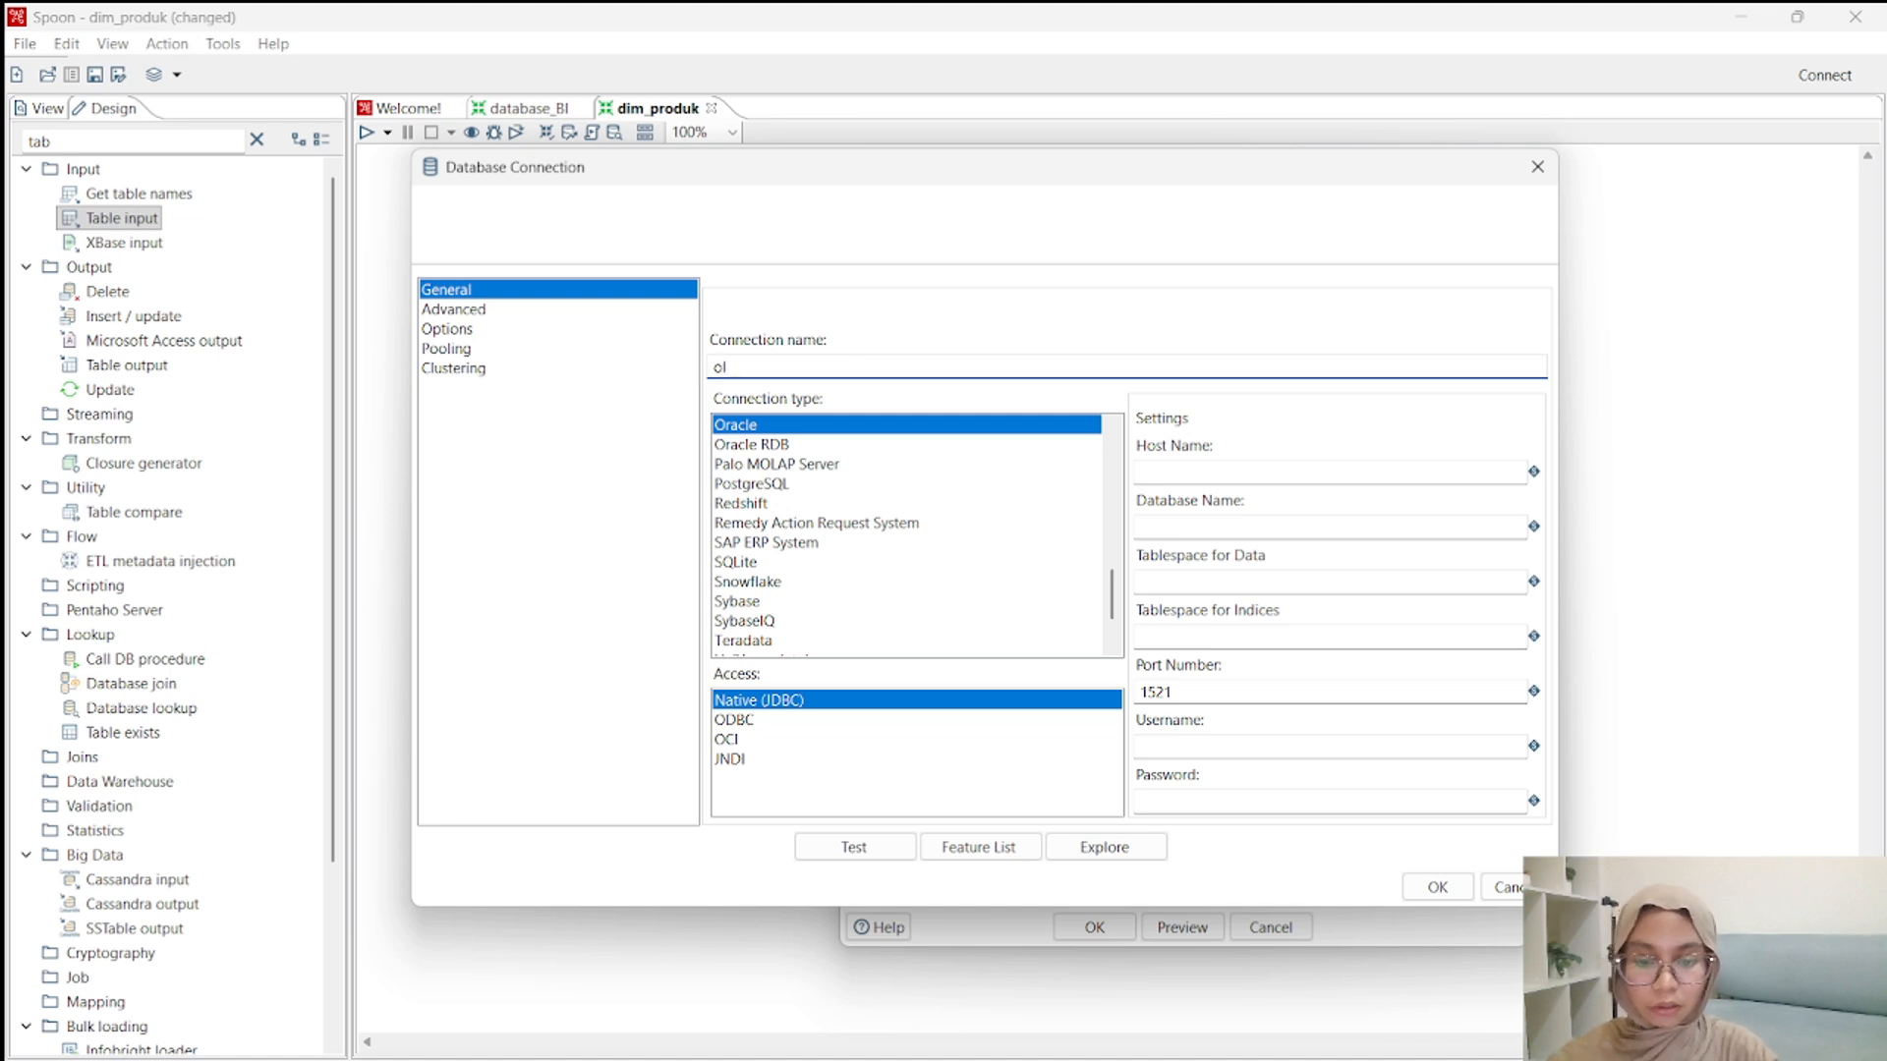
{"action": "type", "text": "oltp_minimarket"}
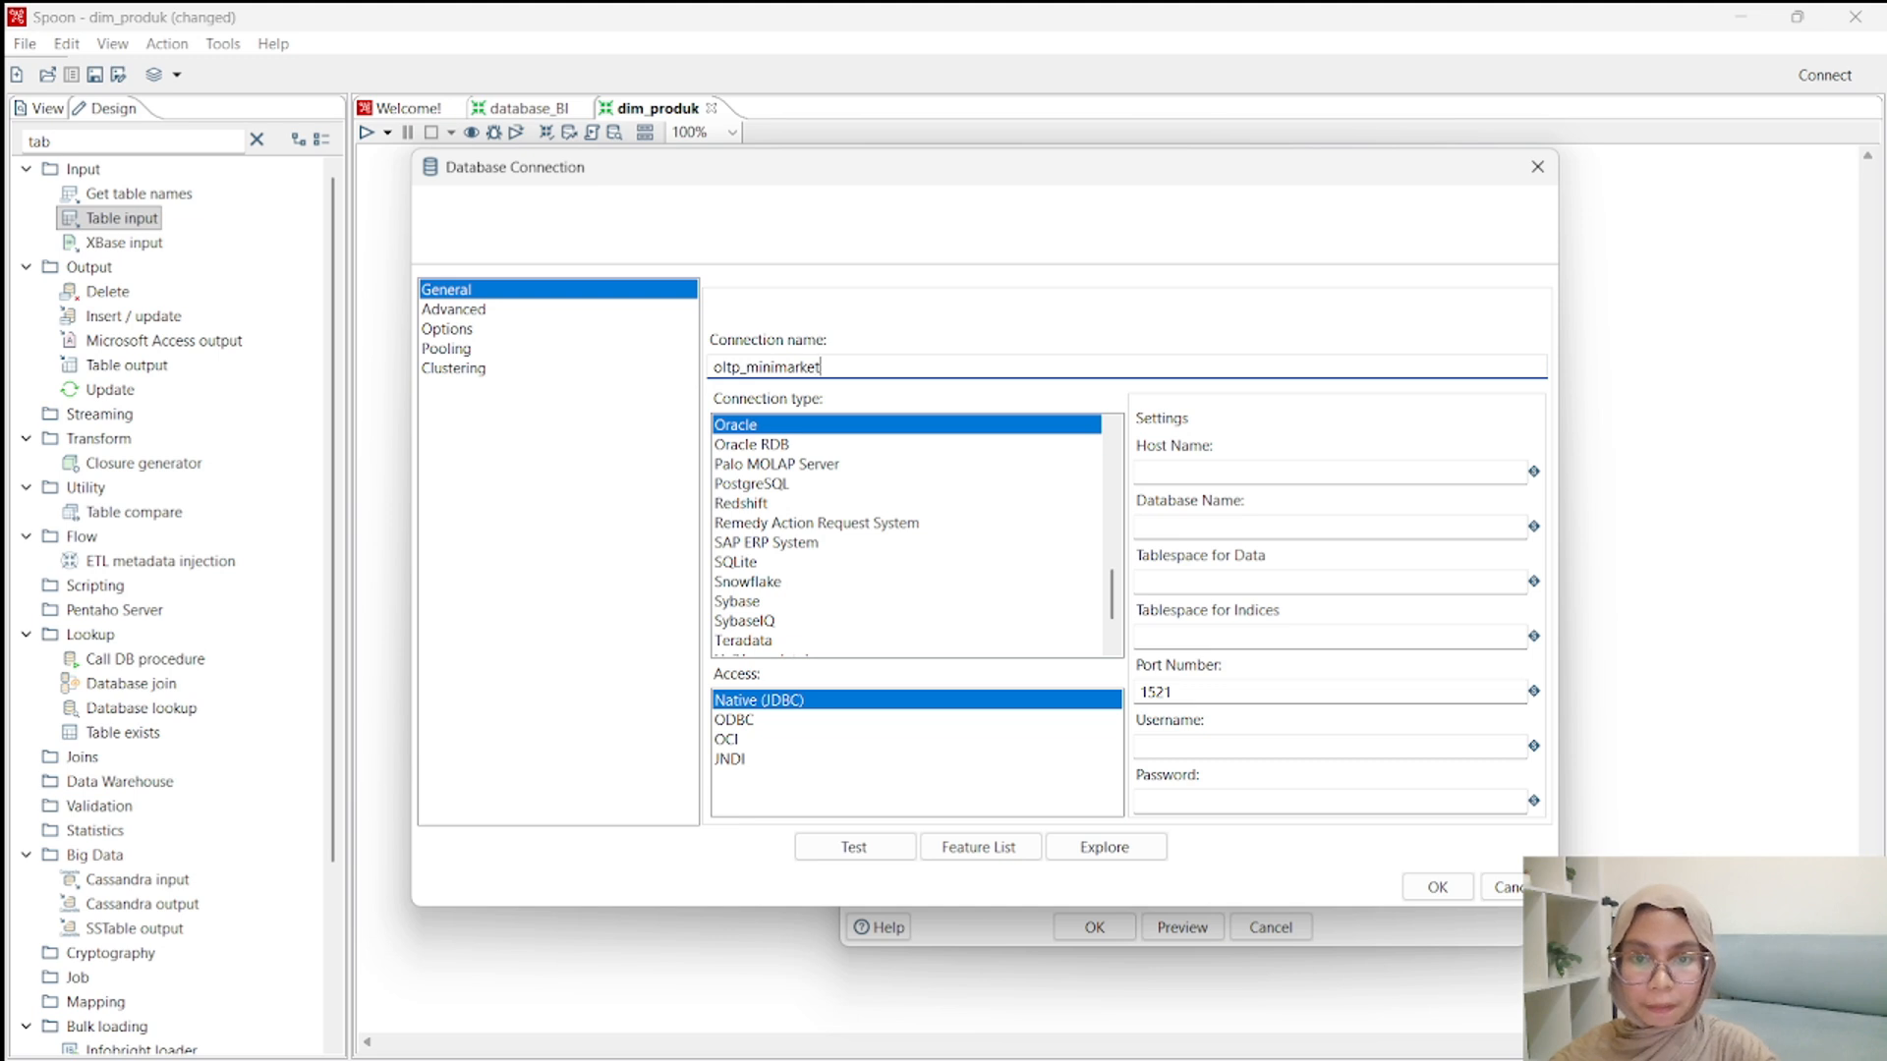
{"action": "scroll", "coordinate": [773, 587], "scroll_direction": "down", "scroll_amount": 3}
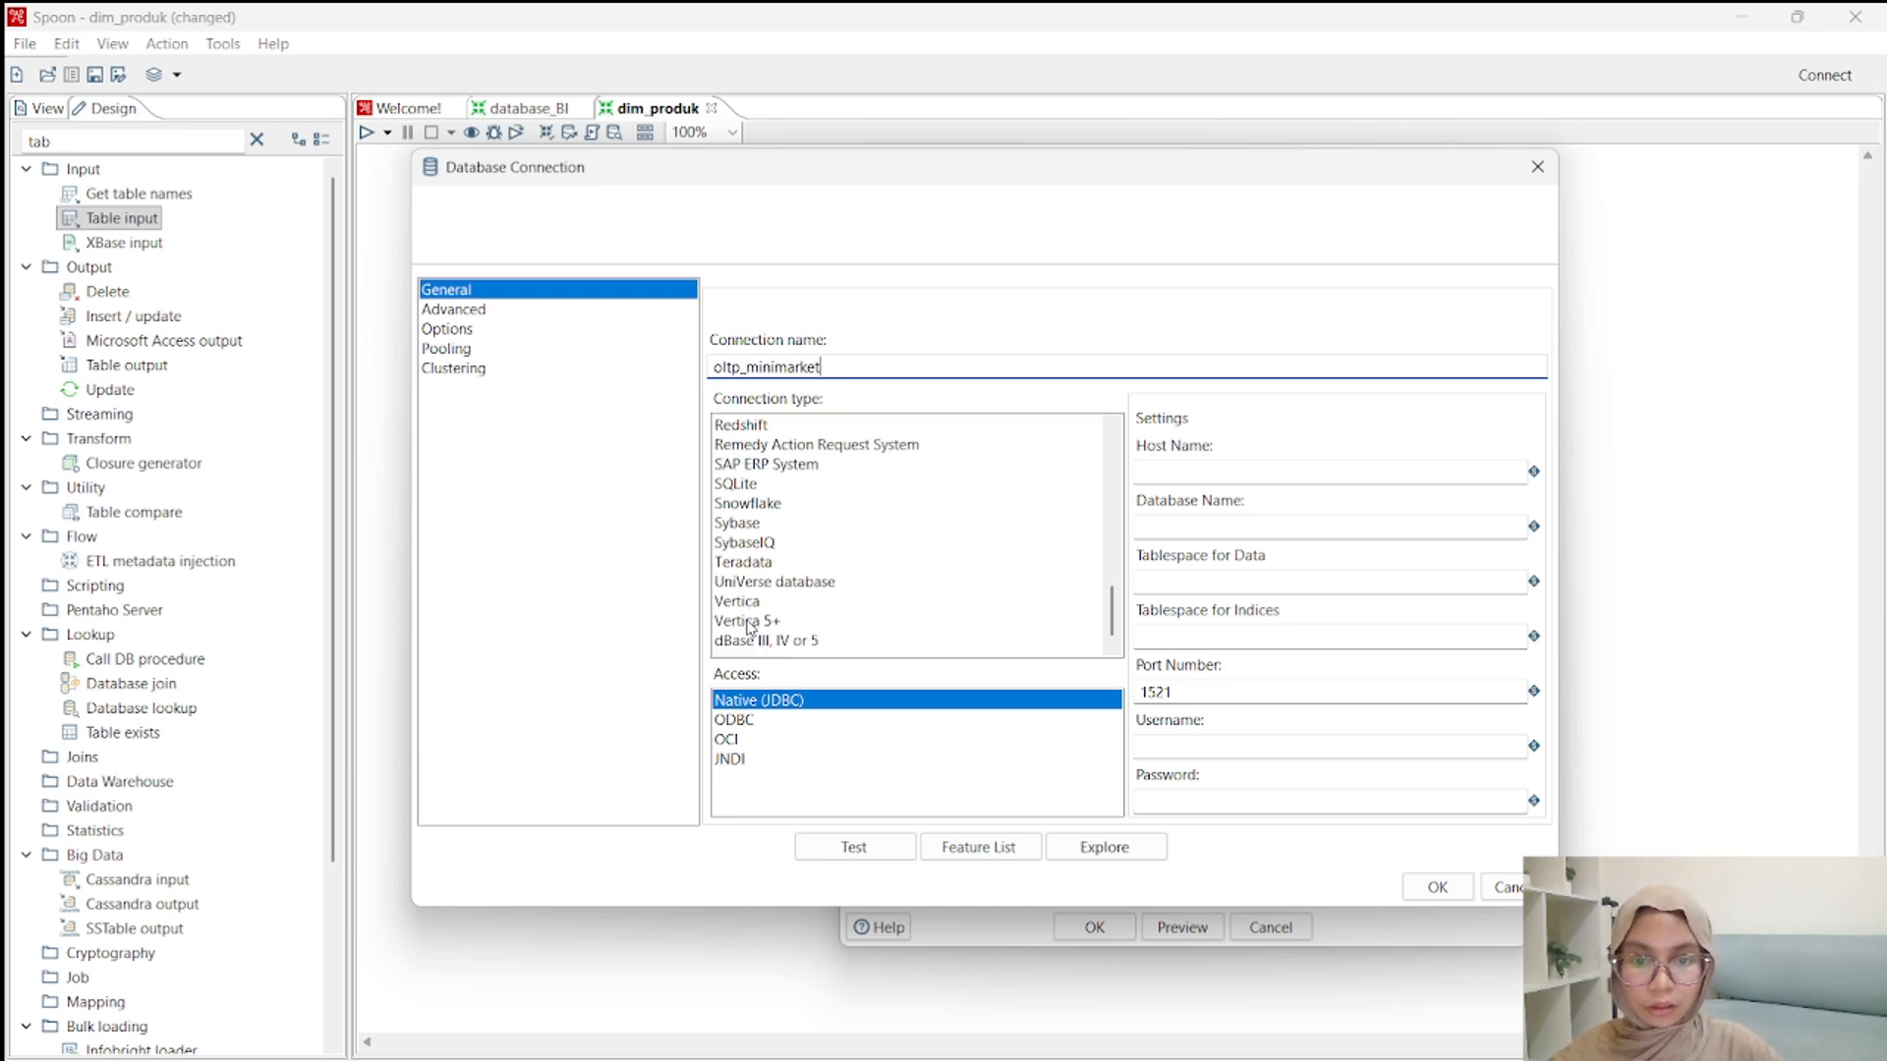
{"action": "scroll", "coordinate": [791, 560], "scroll_direction": "up", "scroll_amount": 5}
{"action": "left_click", "coordinate": [787, 503]}
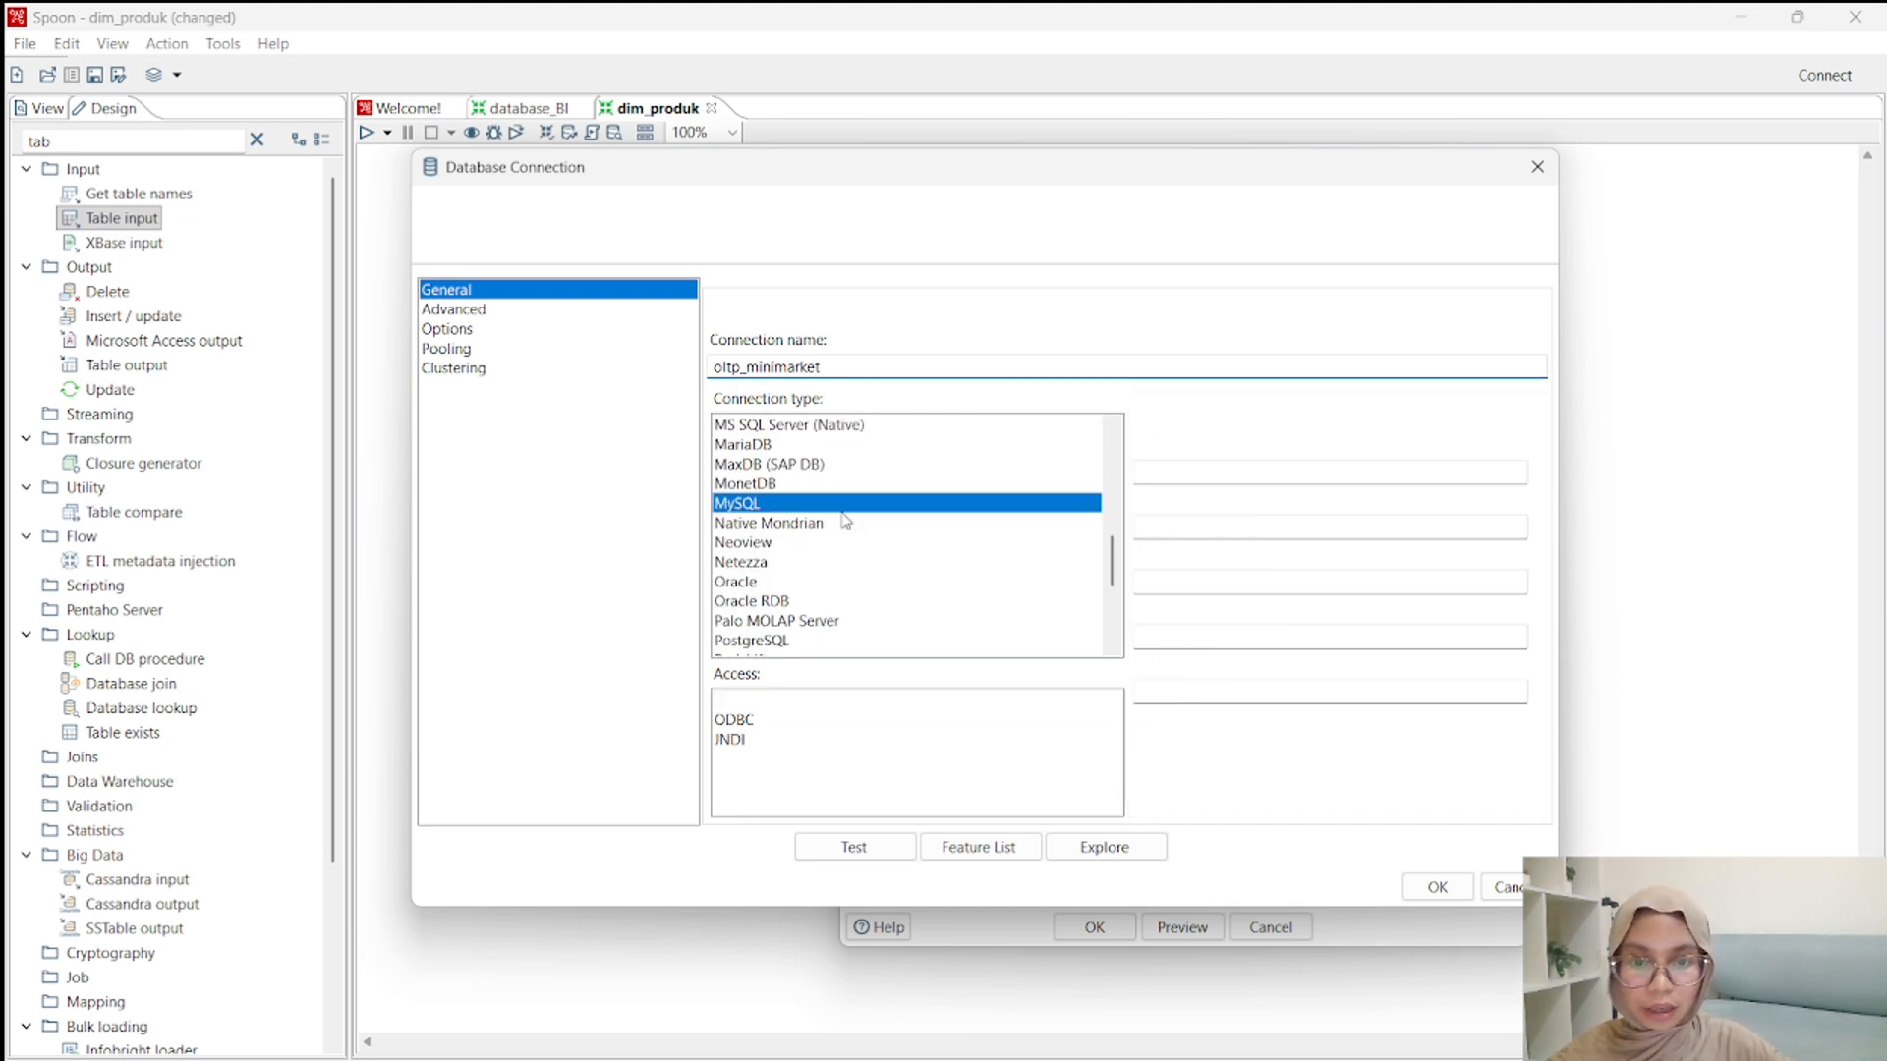
Set the connection's host name to localhost and its database name to oltp_minimarket.
{"action": "left_click", "coordinate": [1245, 473]}
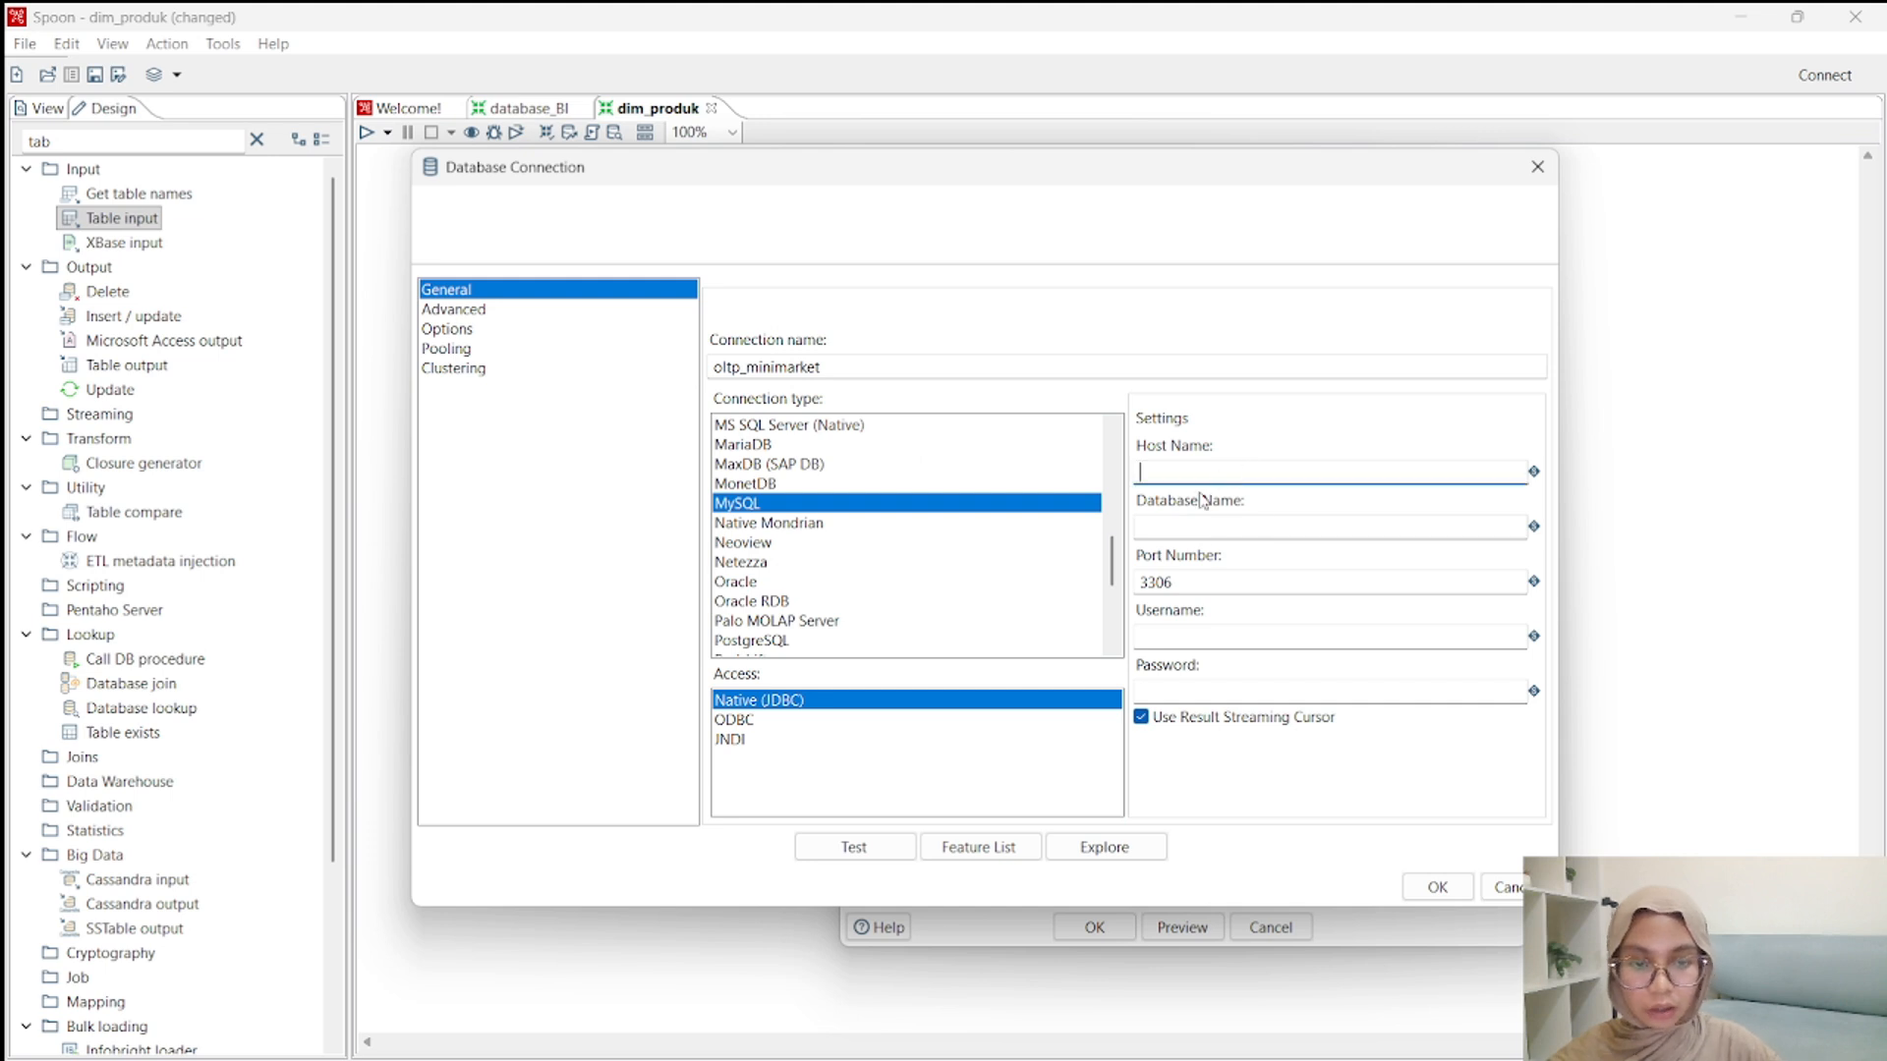
{"action": "type", "text": "local"}
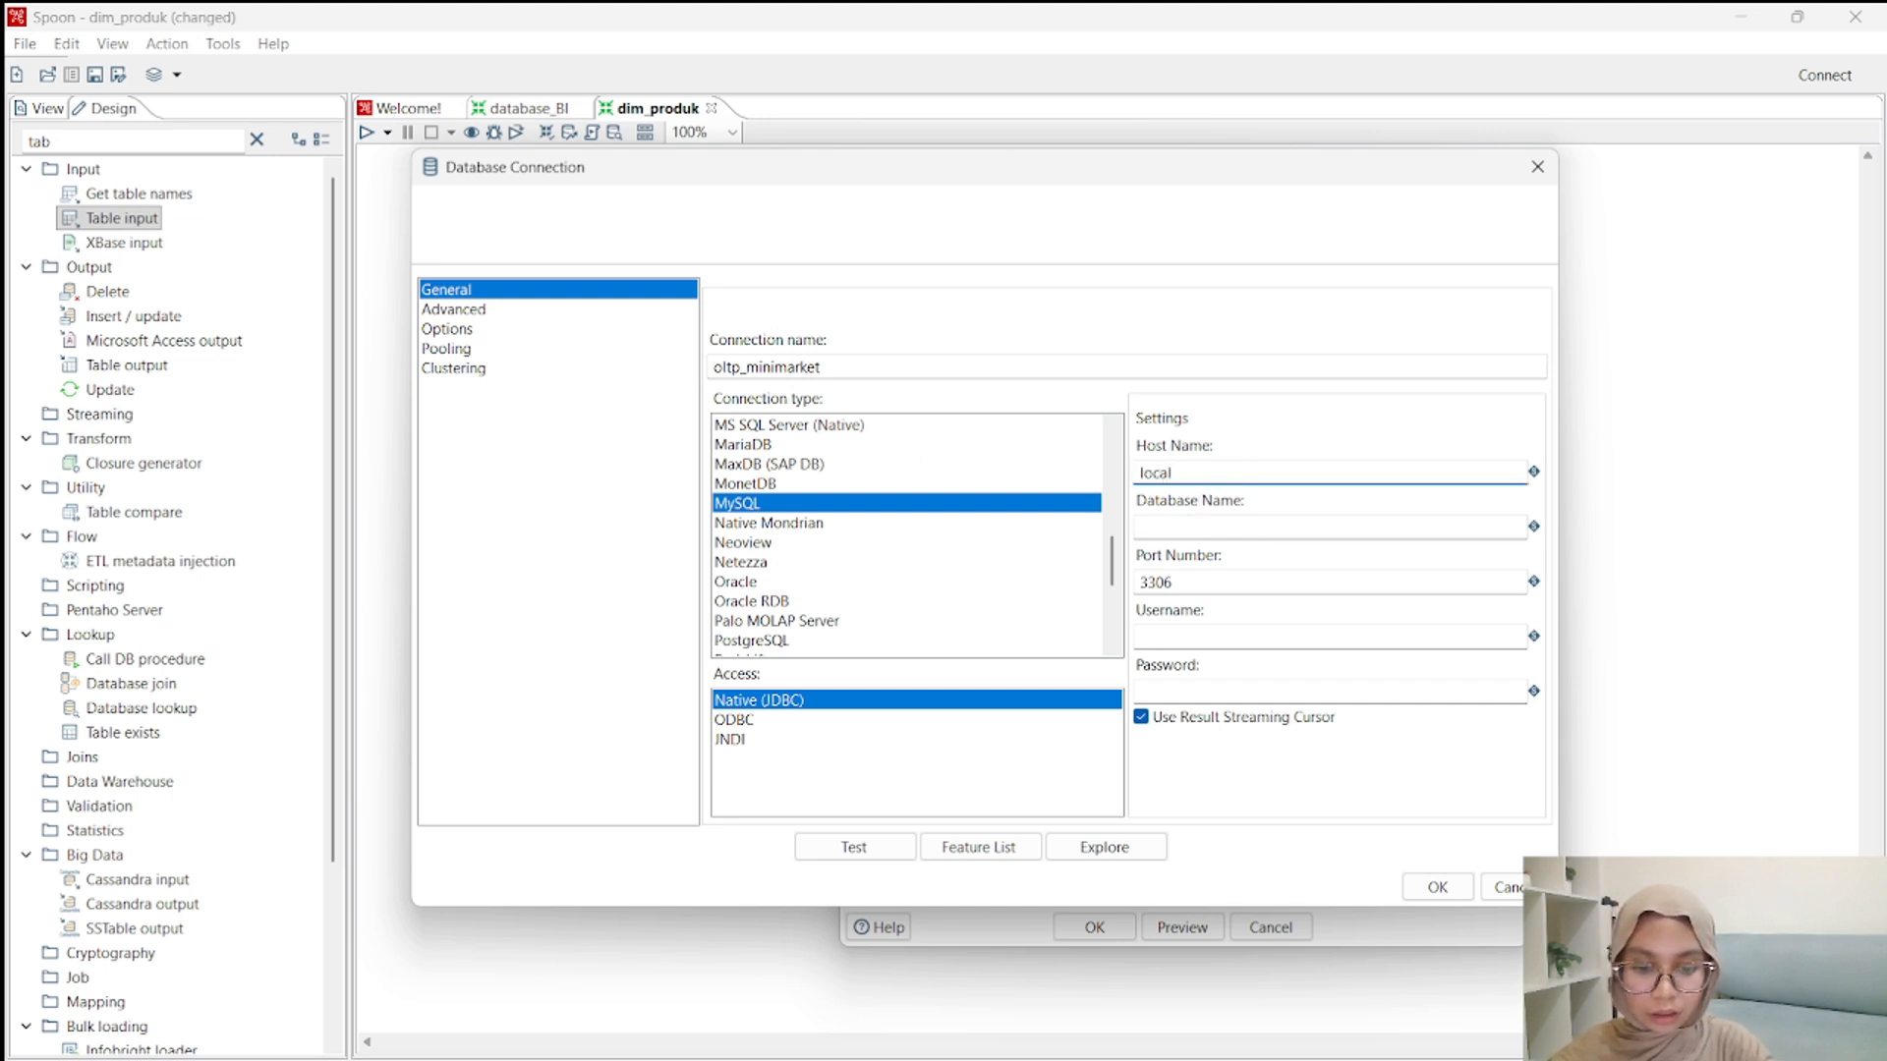
{"action": "type", "text": "host"}
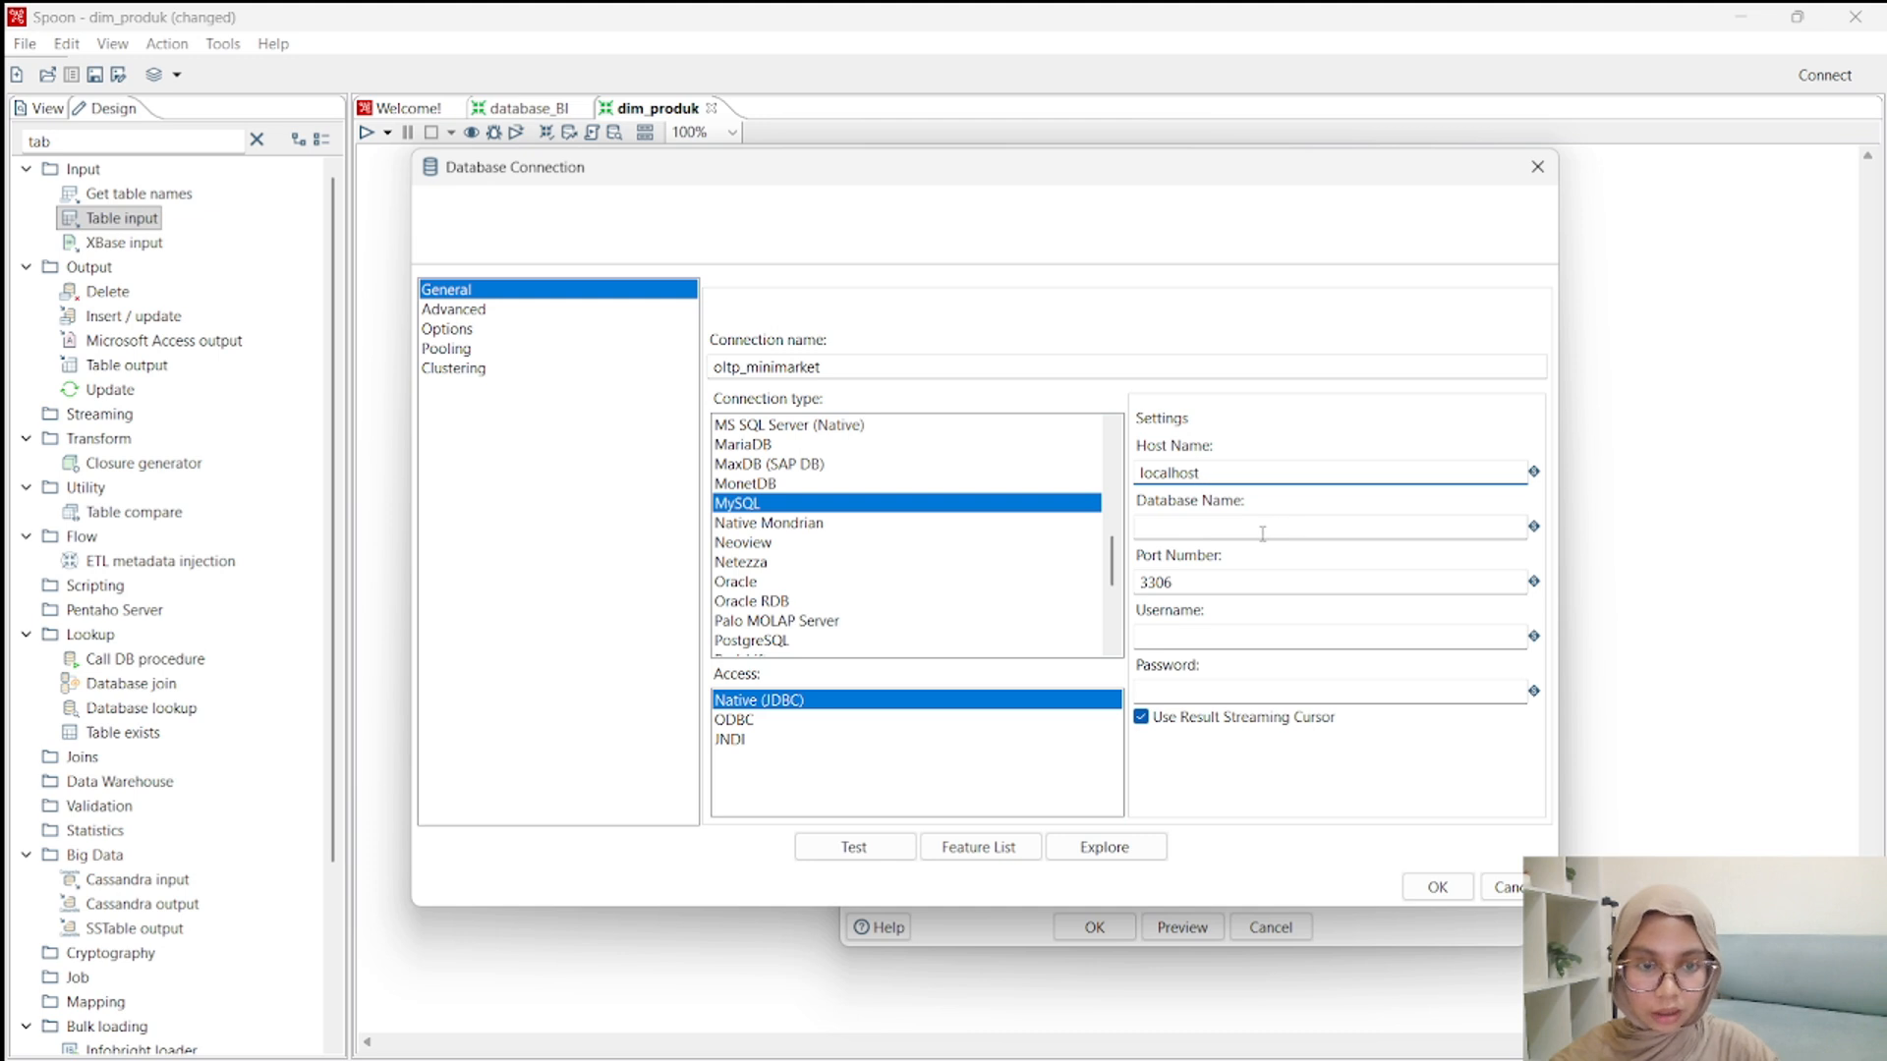
{"action": "left_click", "coordinate": [1263, 534]}
{"action": "double_click", "coordinate": [783, 367]}
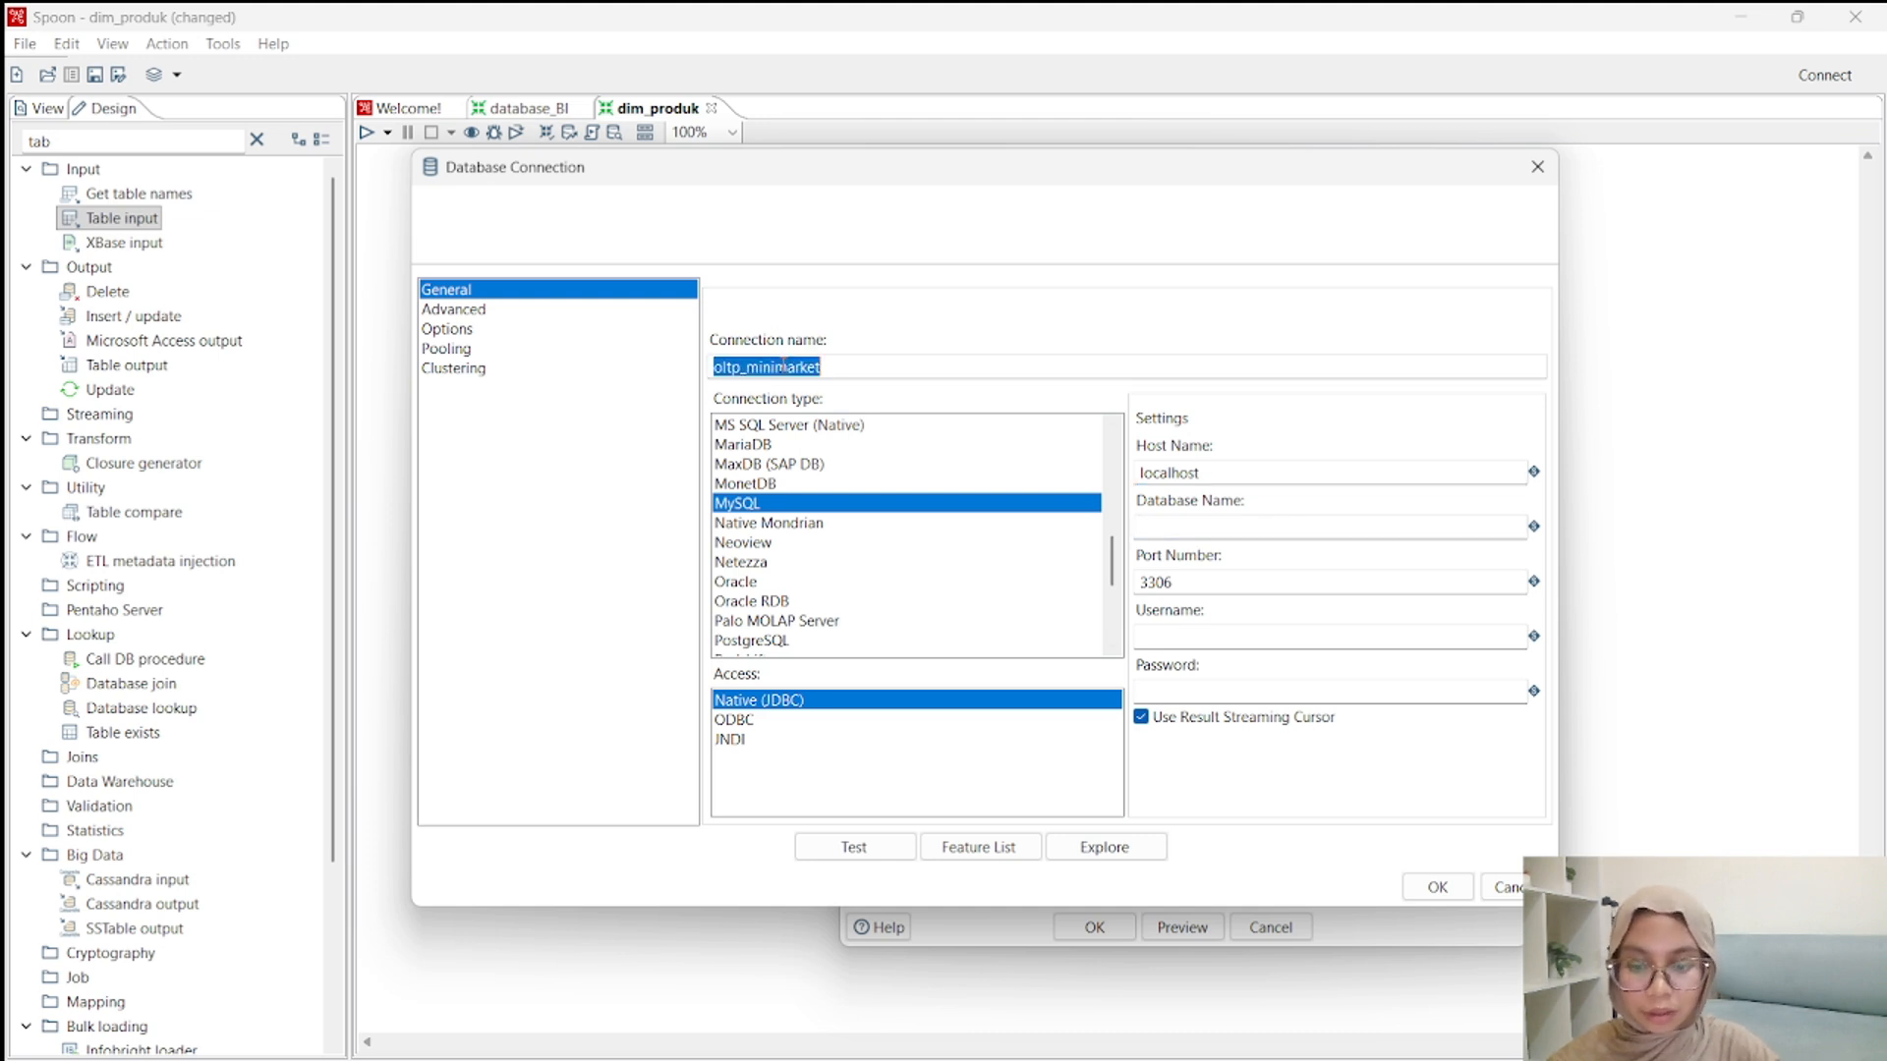
{"action": "key", "text": "ctrl+c"}
{"action": "left_click", "coordinate": [1226, 529]}
{"action": "key", "text": "ctrl+v"}
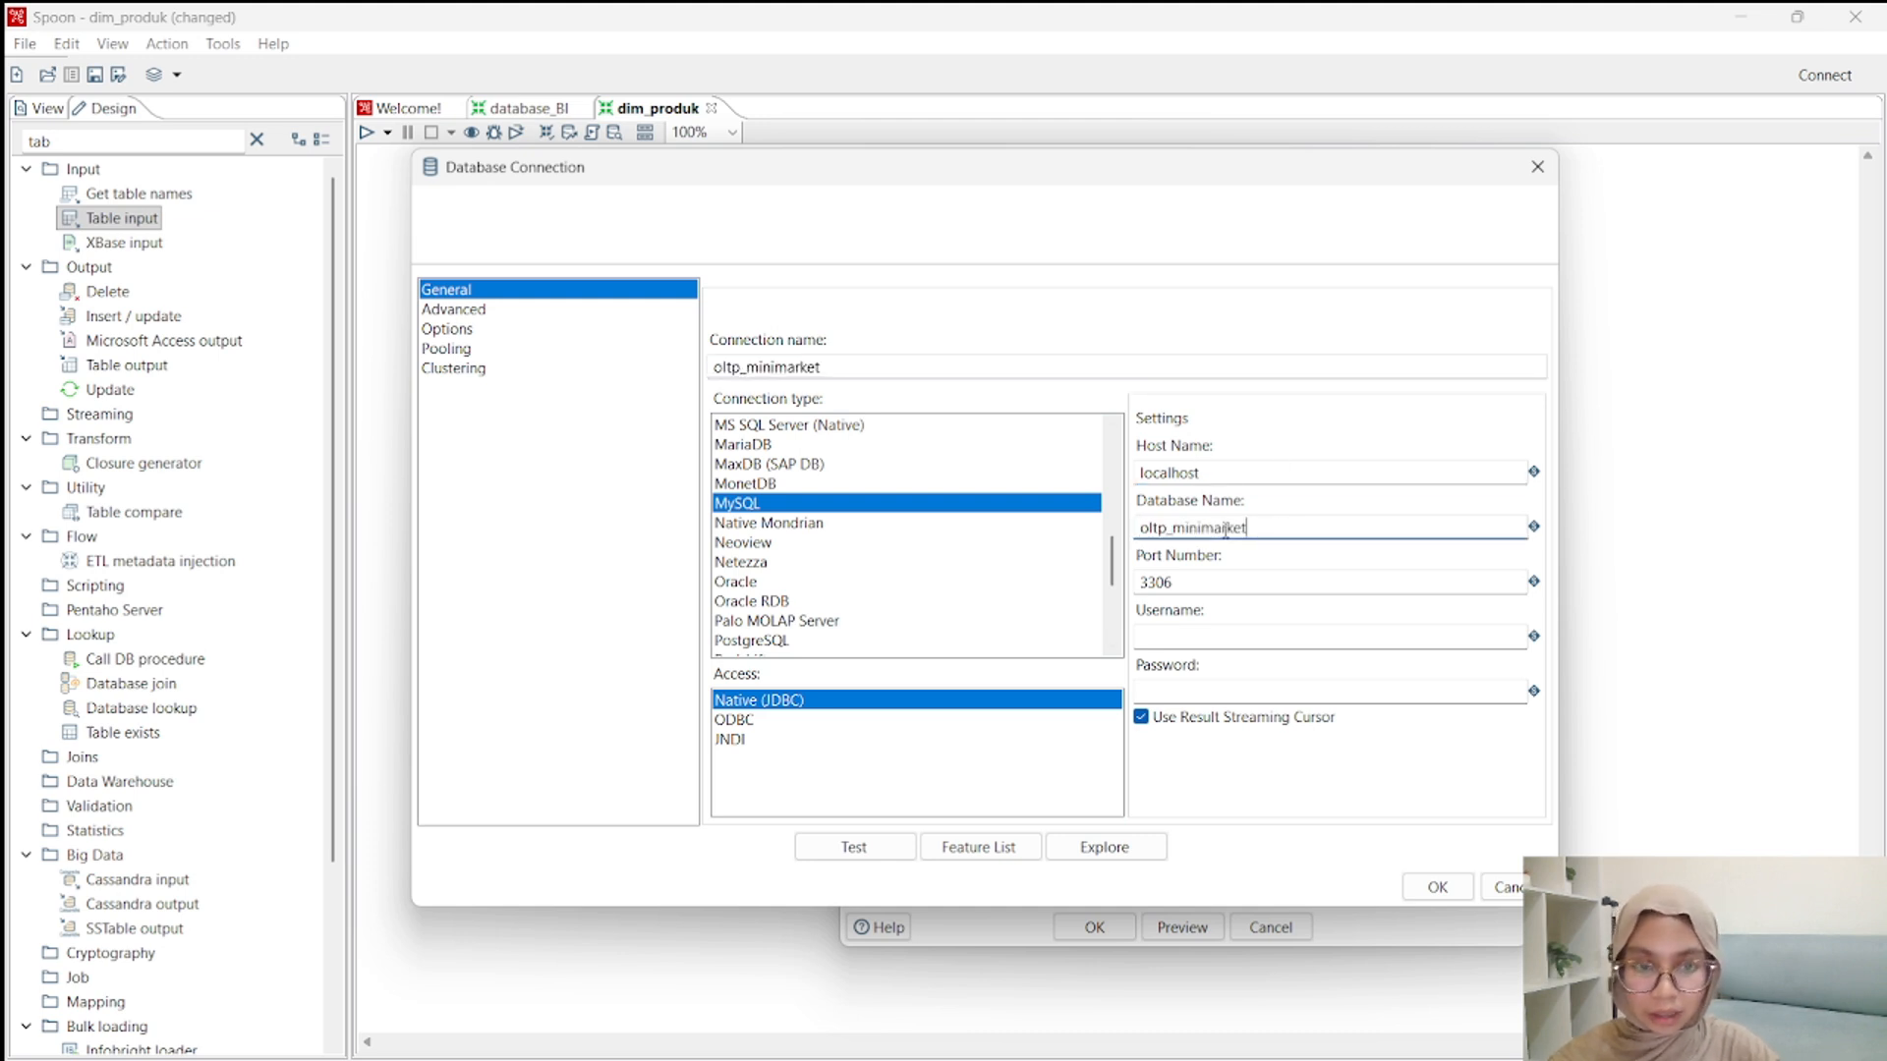
Set the connection's port number to 3307 and its username to root.
{"action": "left_click", "coordinate": [1224, 583]}
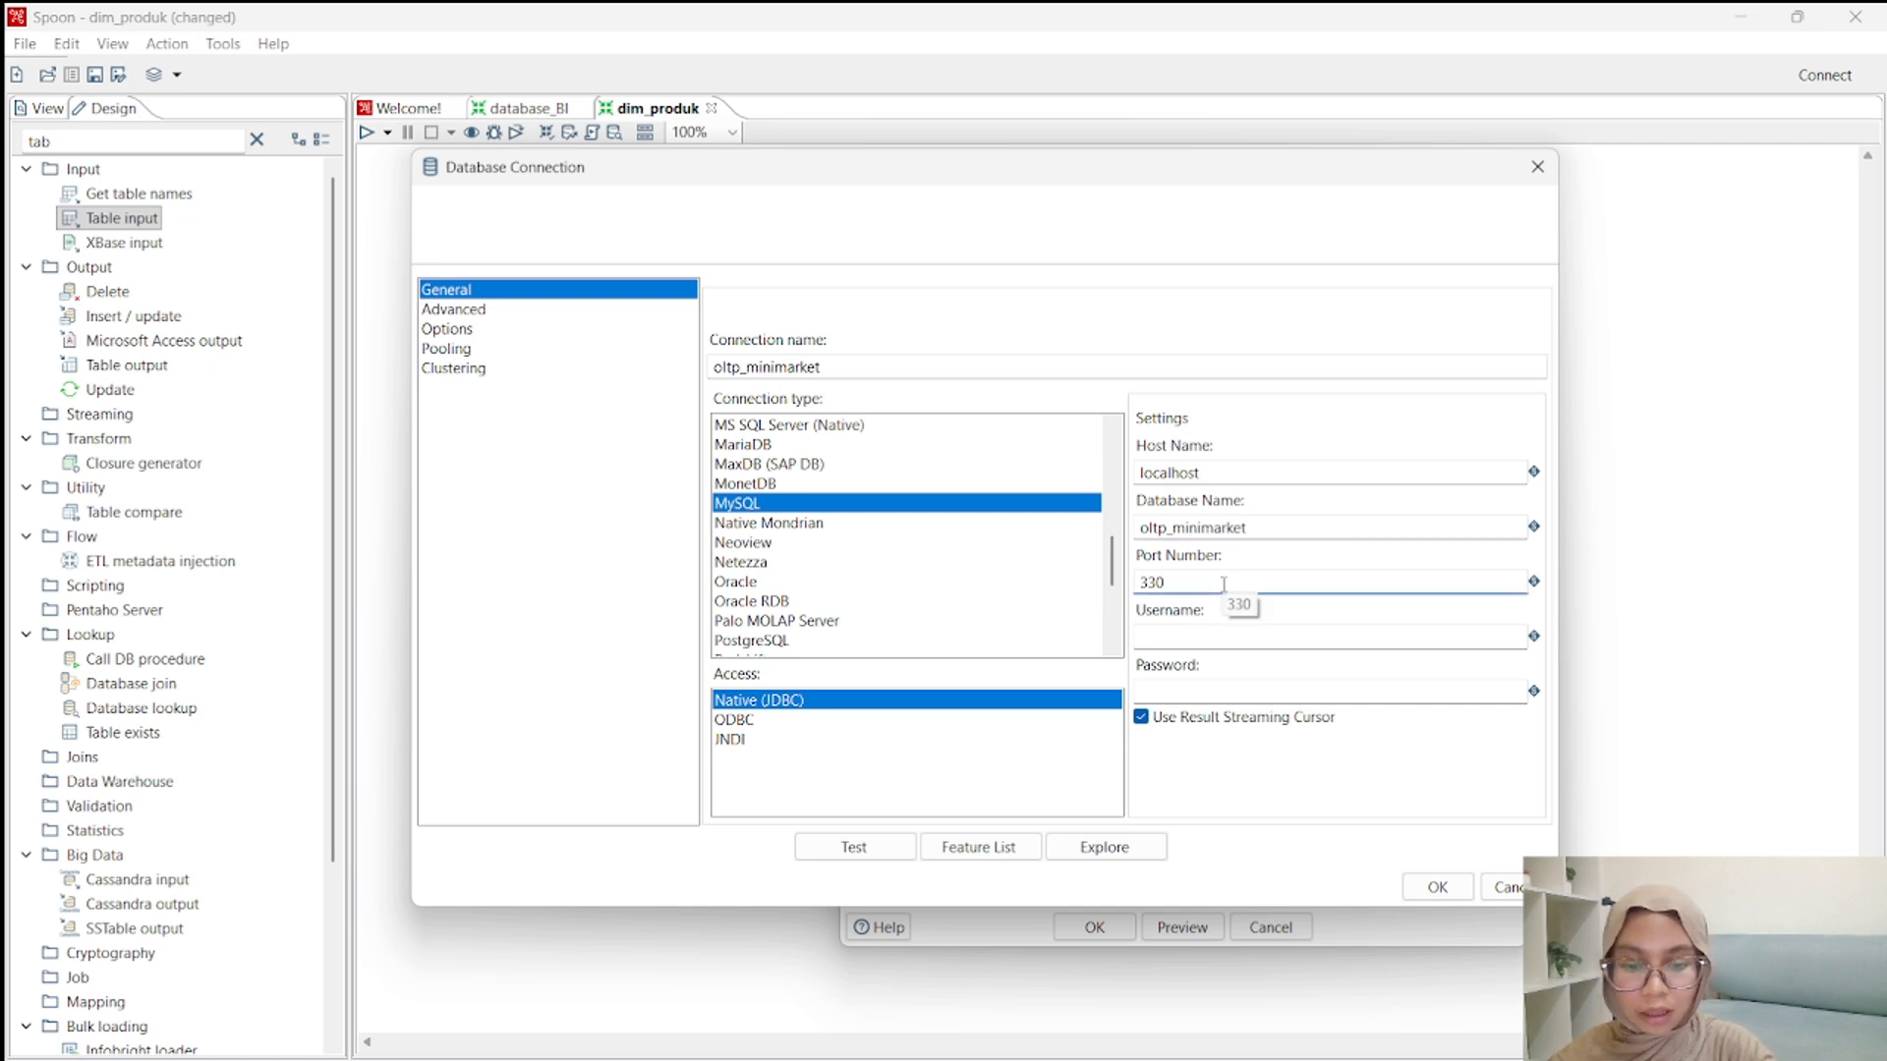
{"action": "key", "text": "BackSpace"}
{"action": "type", "text": "7"}
{"action": "left_click", "coordinate": [1215, 642]}
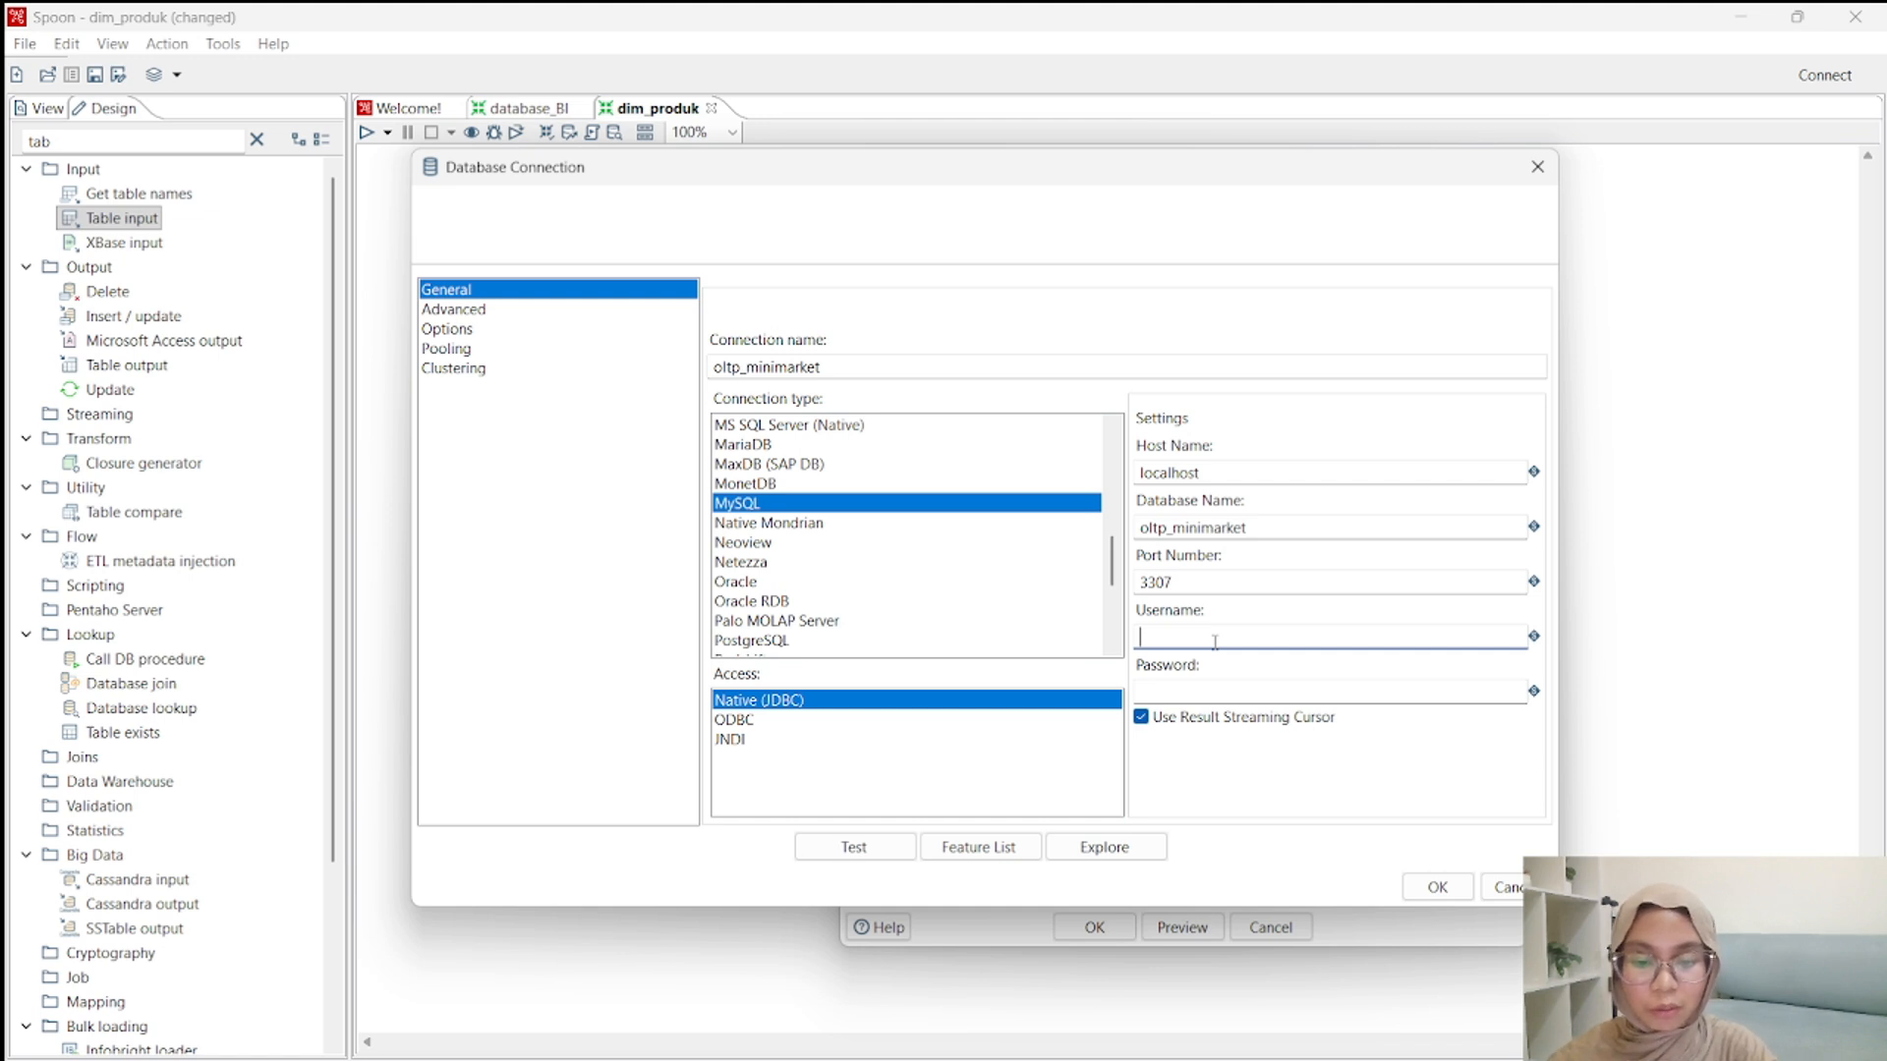
{"action": "type", "text": "root"}
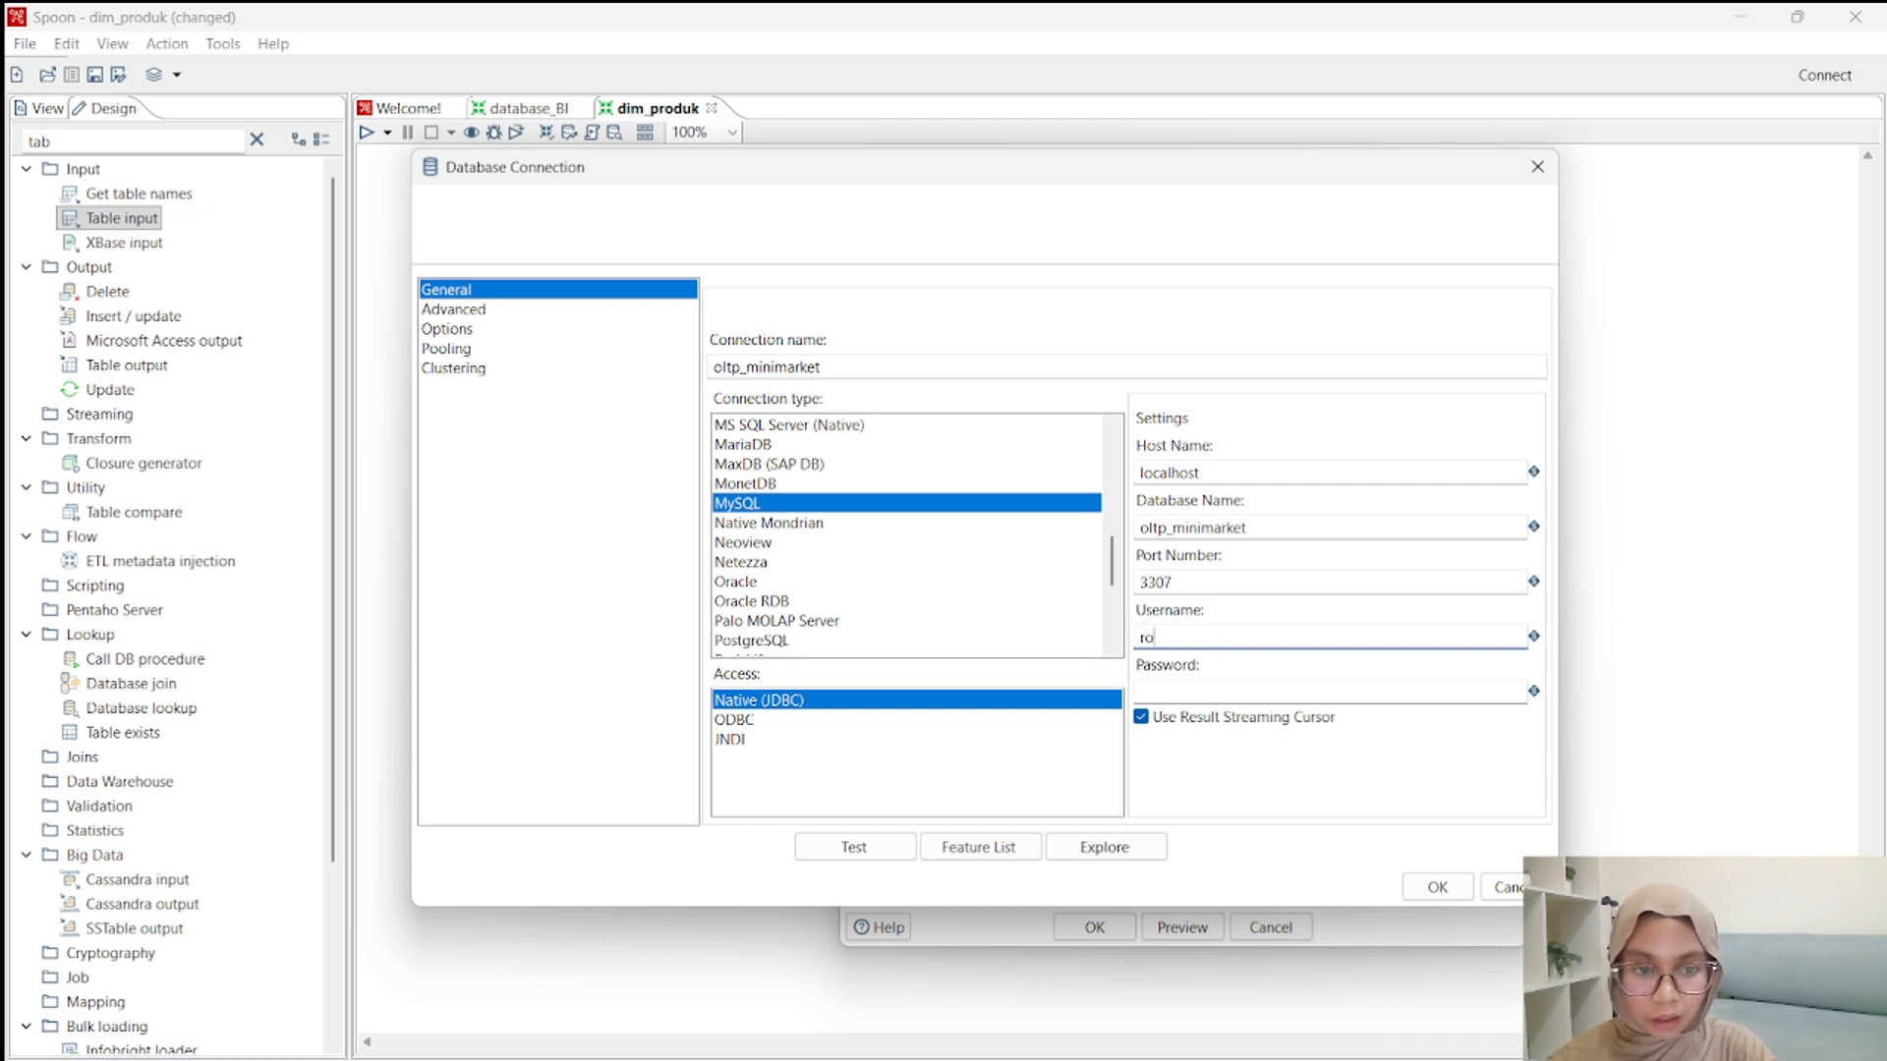
Test the oltp_minimarket connection and accept its settings.
{"action": "left_click", "coordinate": [880, 848]}
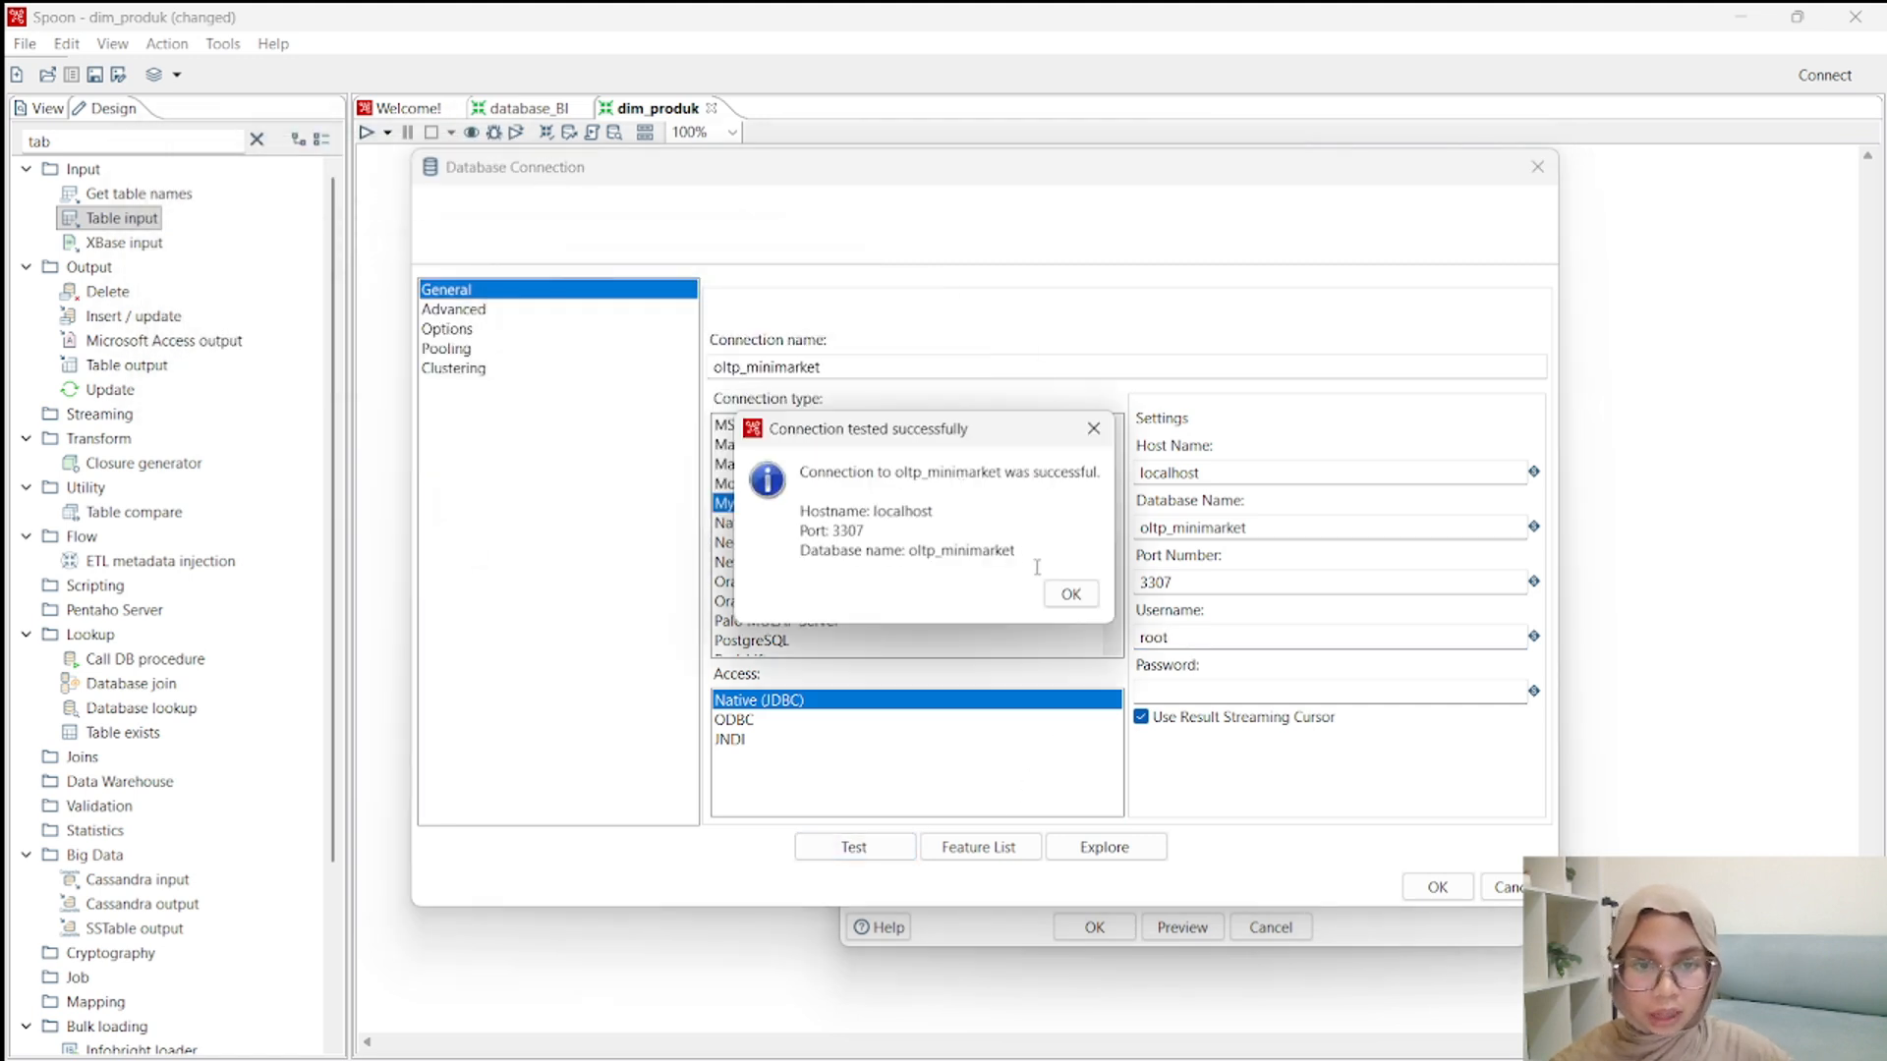
{"action": "left_click", "coordinate": [1059, 587]}
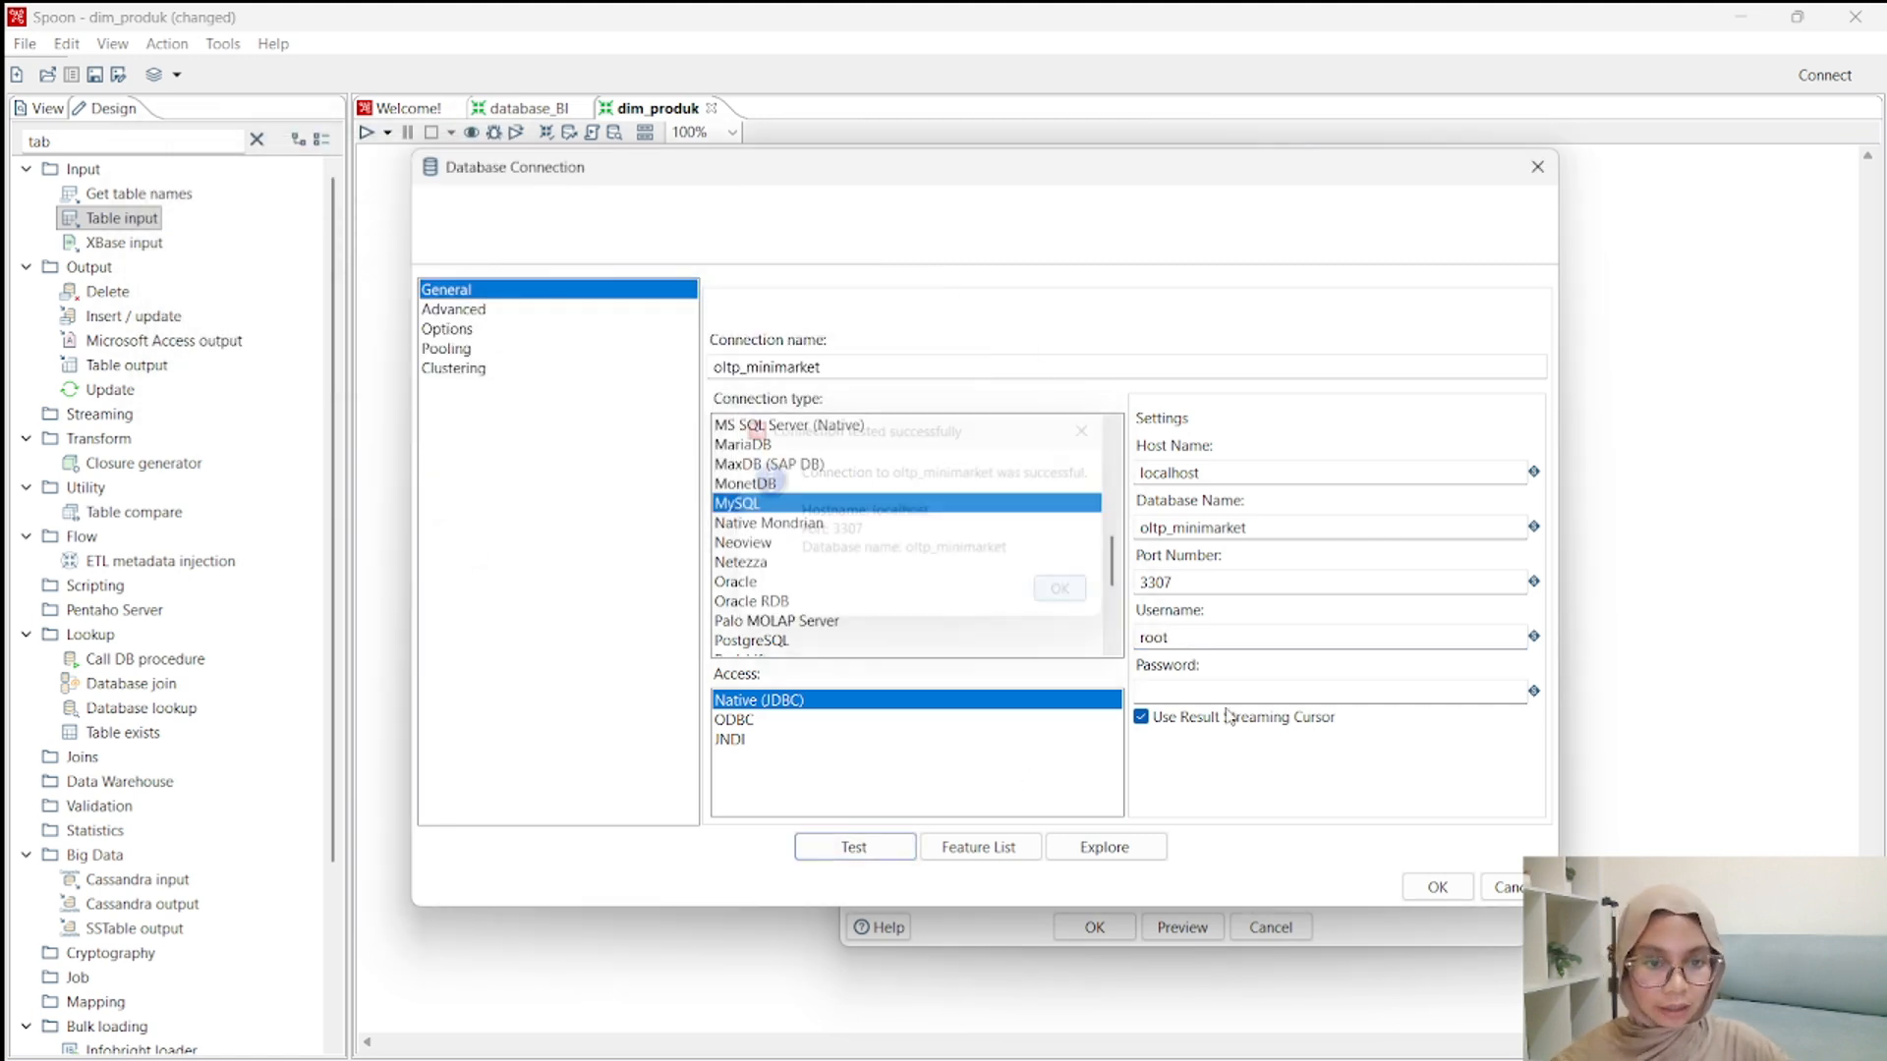
{"action": "left_click", "coordinate": [1436, 887]}
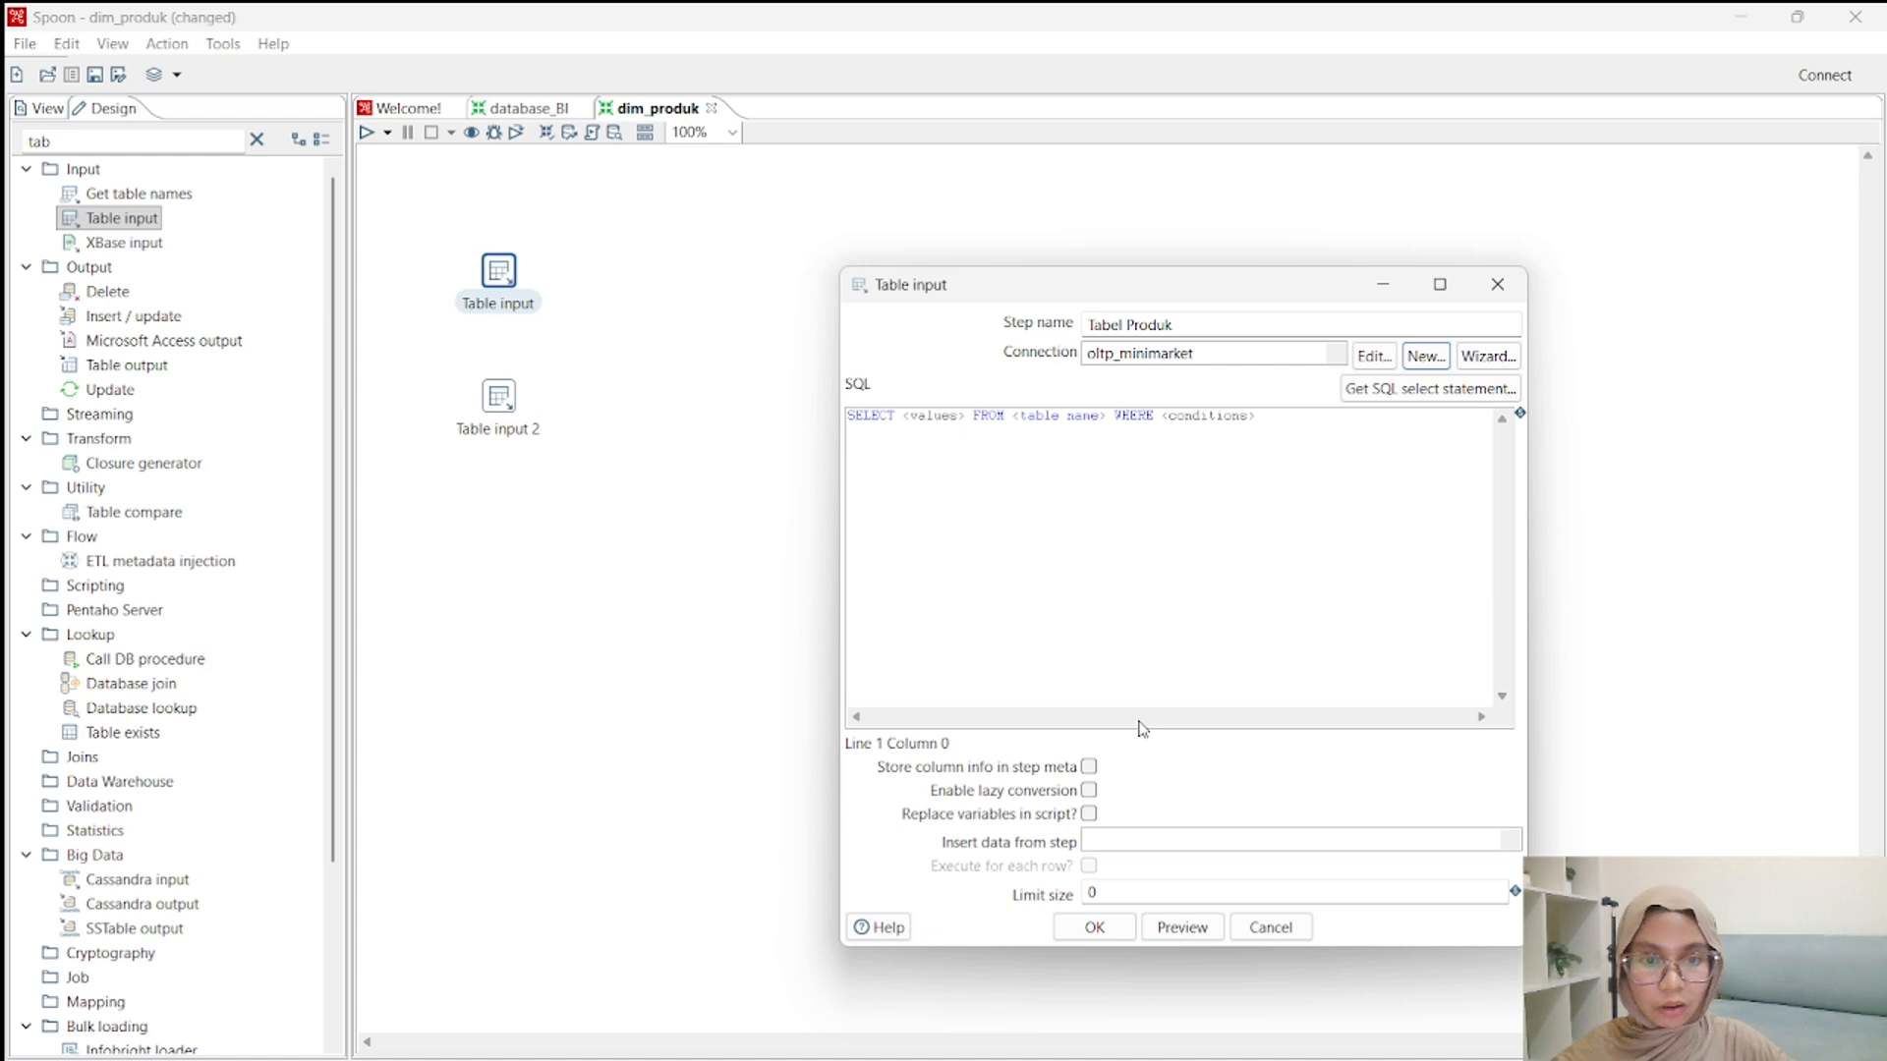
Generate Tabel Produk's SELECT statement from the tb_produk table with field names included, and accept the step's settings.
{"action": "left_click", "coordinate": [1420, 393]}
{"action": "left_click", "coordinate": [991, 685]}
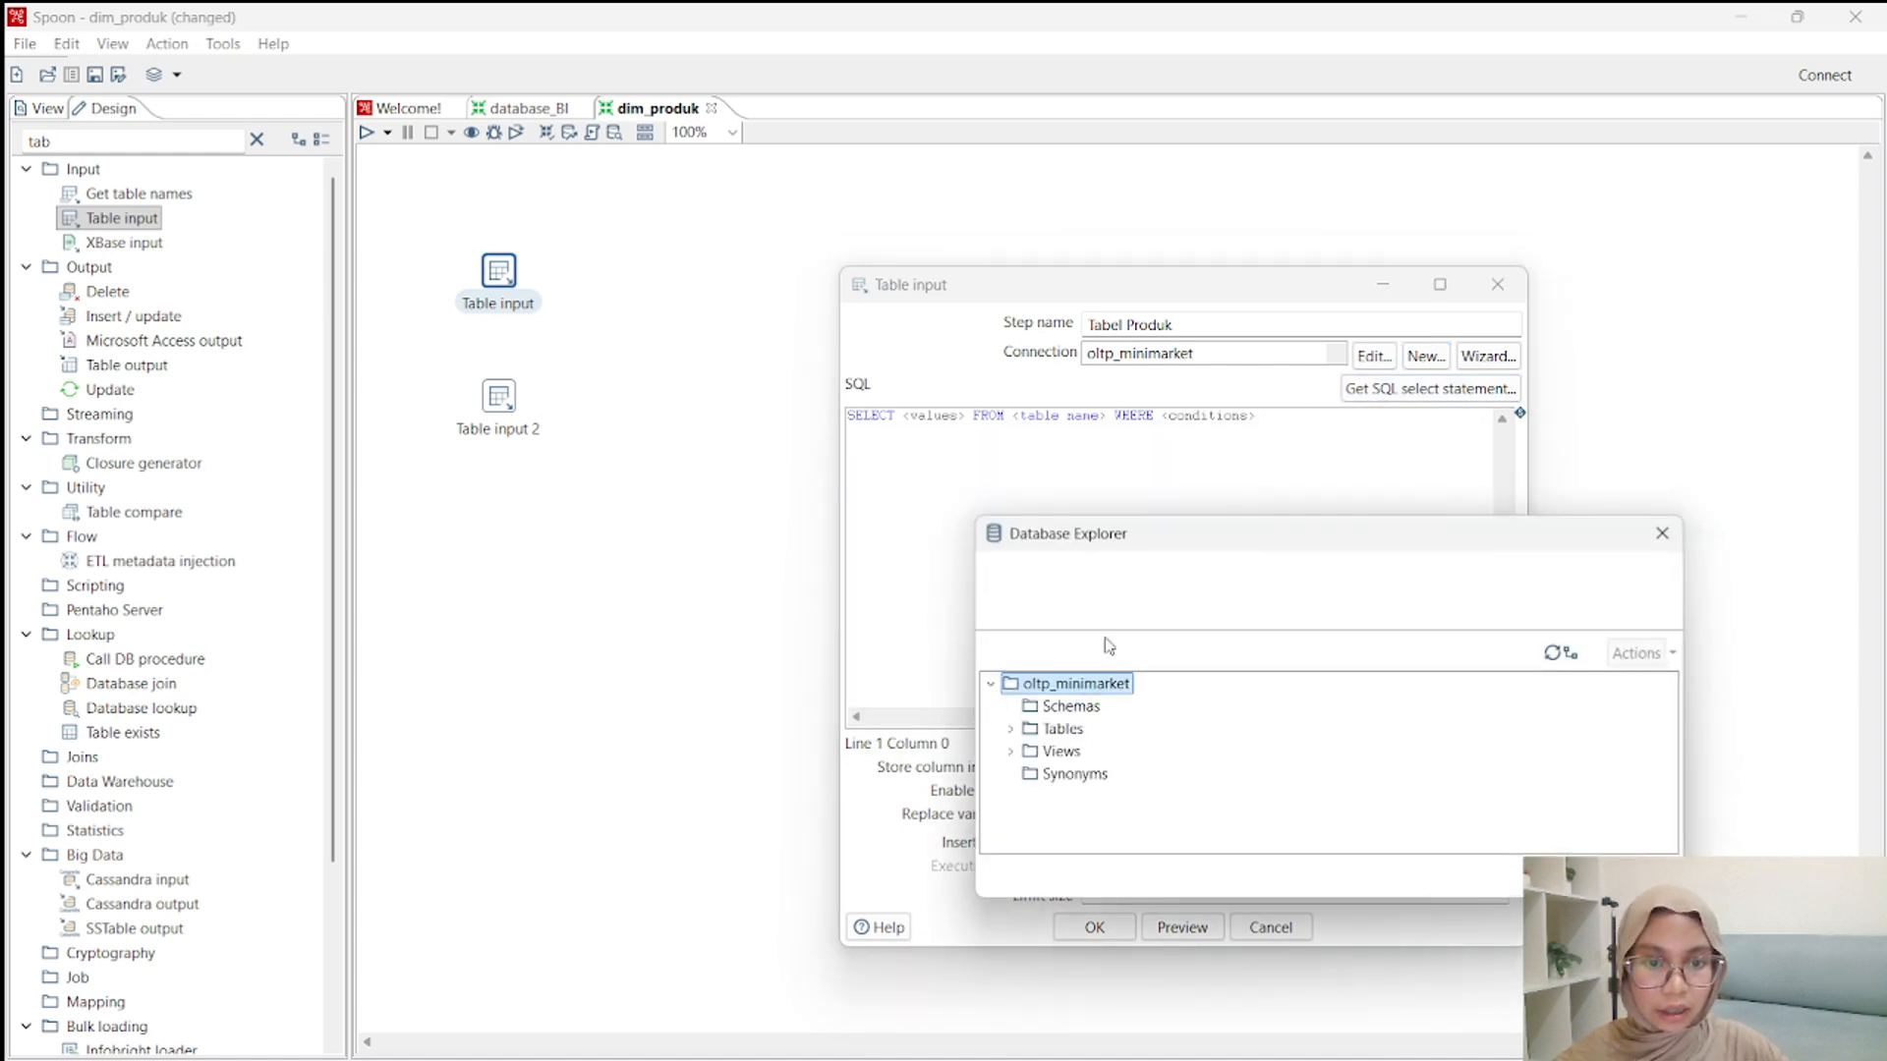
{"action": "left_click_drag", "start_coordinate": [1103, 540], "coordinate": [1069, 446]}
{"action": "left_click", "coordinate": [977, 635]}
{"action": "scroll", "coordinate": [1116, 637], "scroll_direction": "down", "scroll_amount": 3}
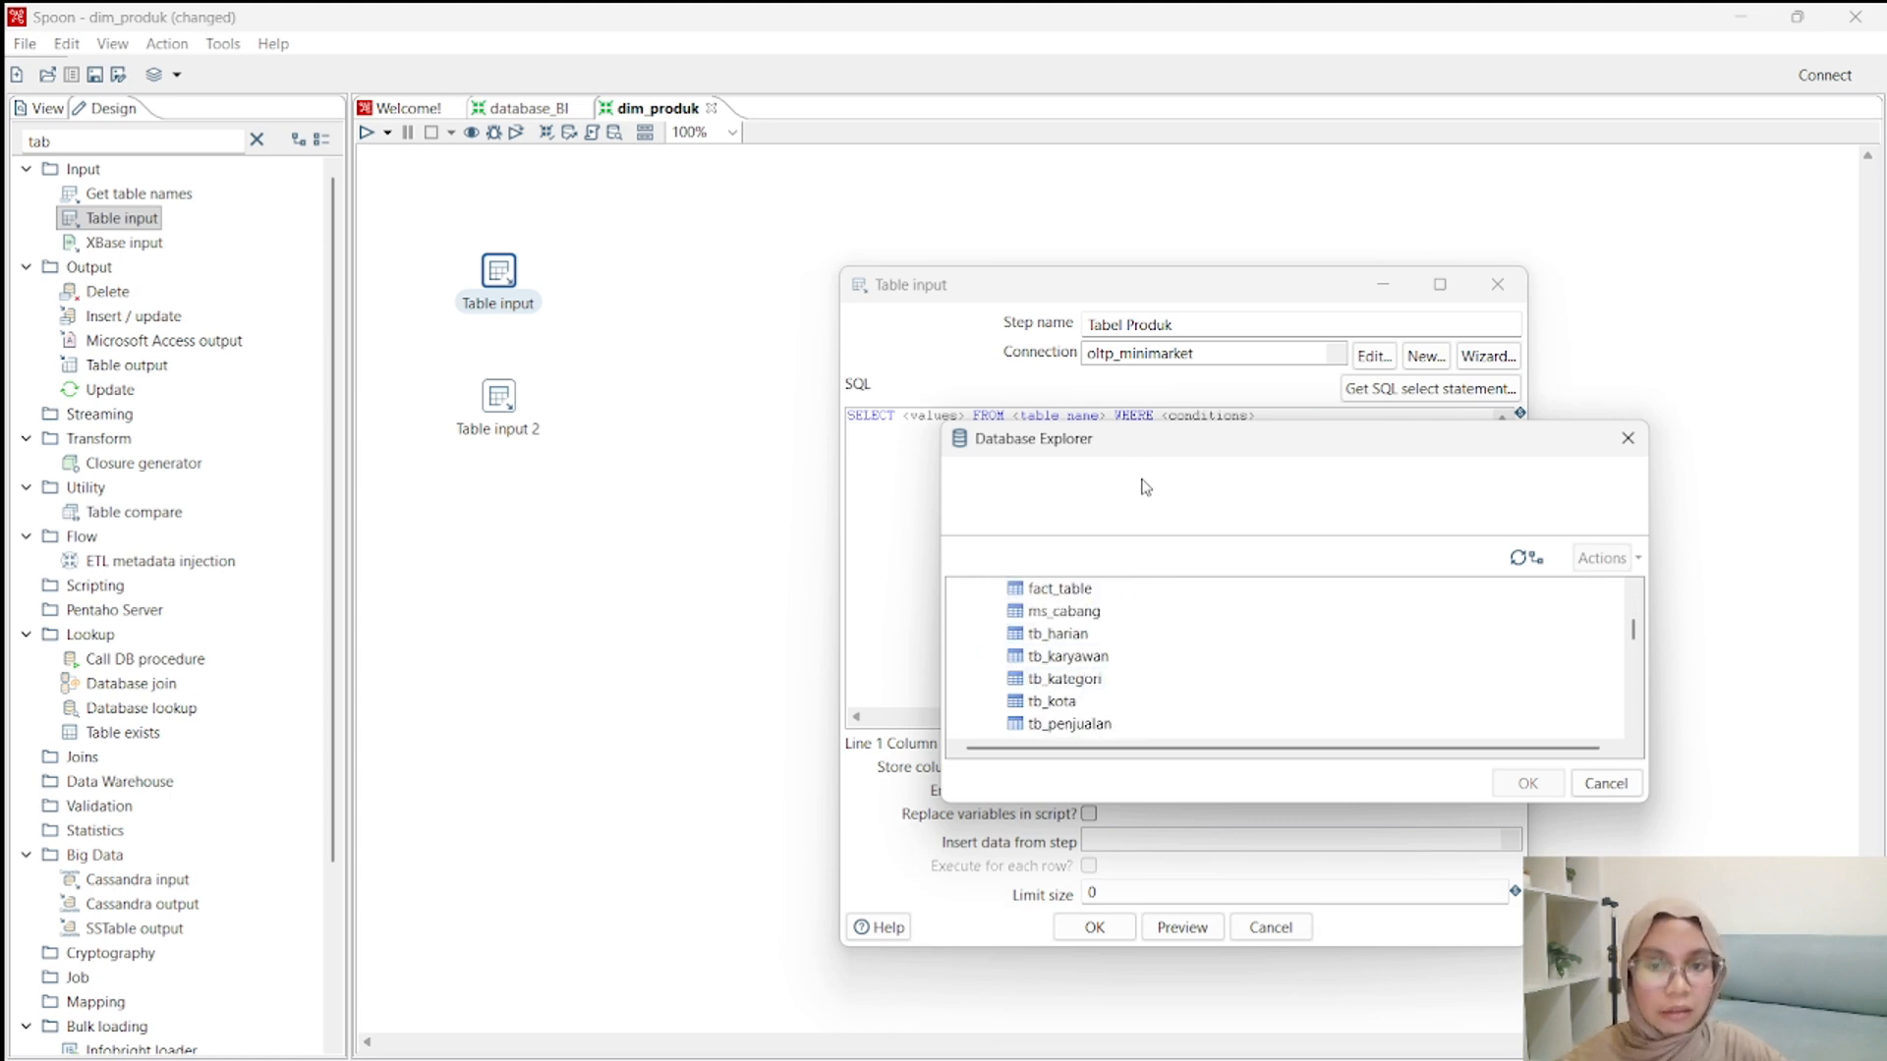
{"action": "scroll", "coordinate": [1140, 649], "scroll_direction": "down", "scroll_amount": 2}
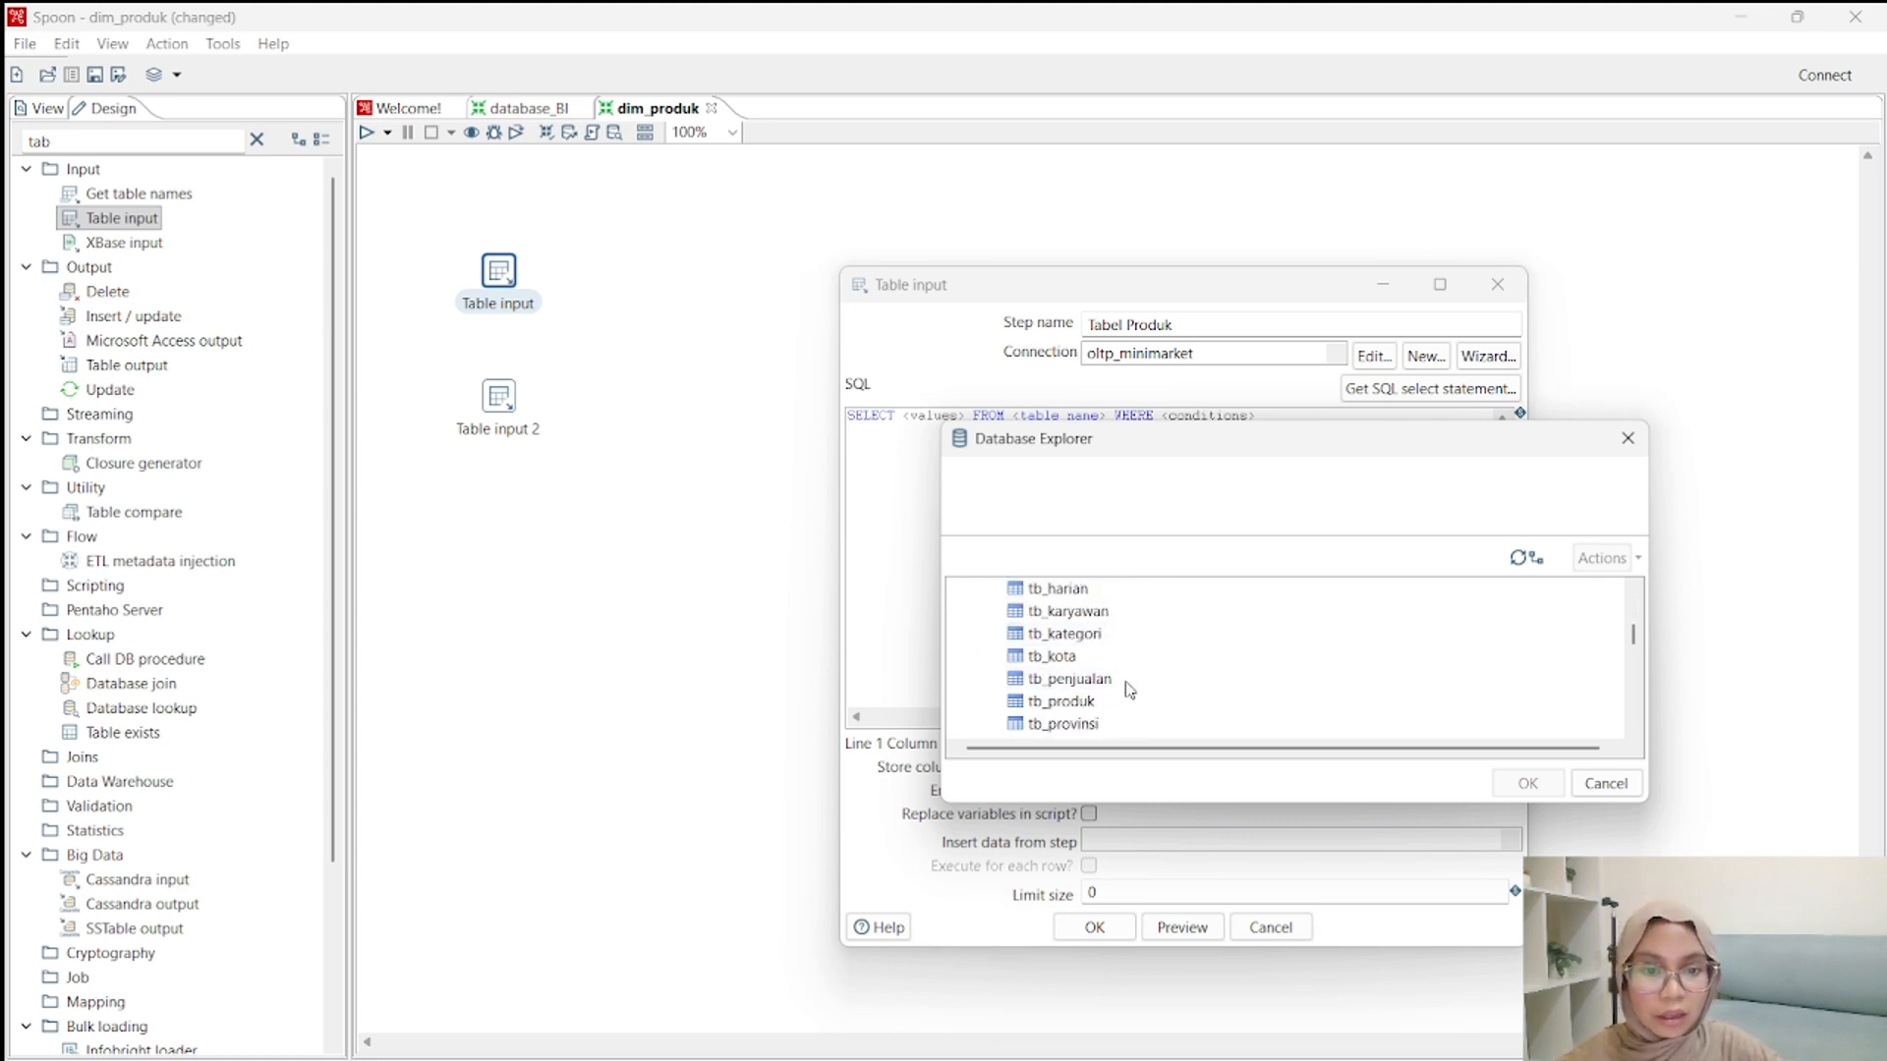
{"action": "left_click", "coordinate": [1061, 702]}
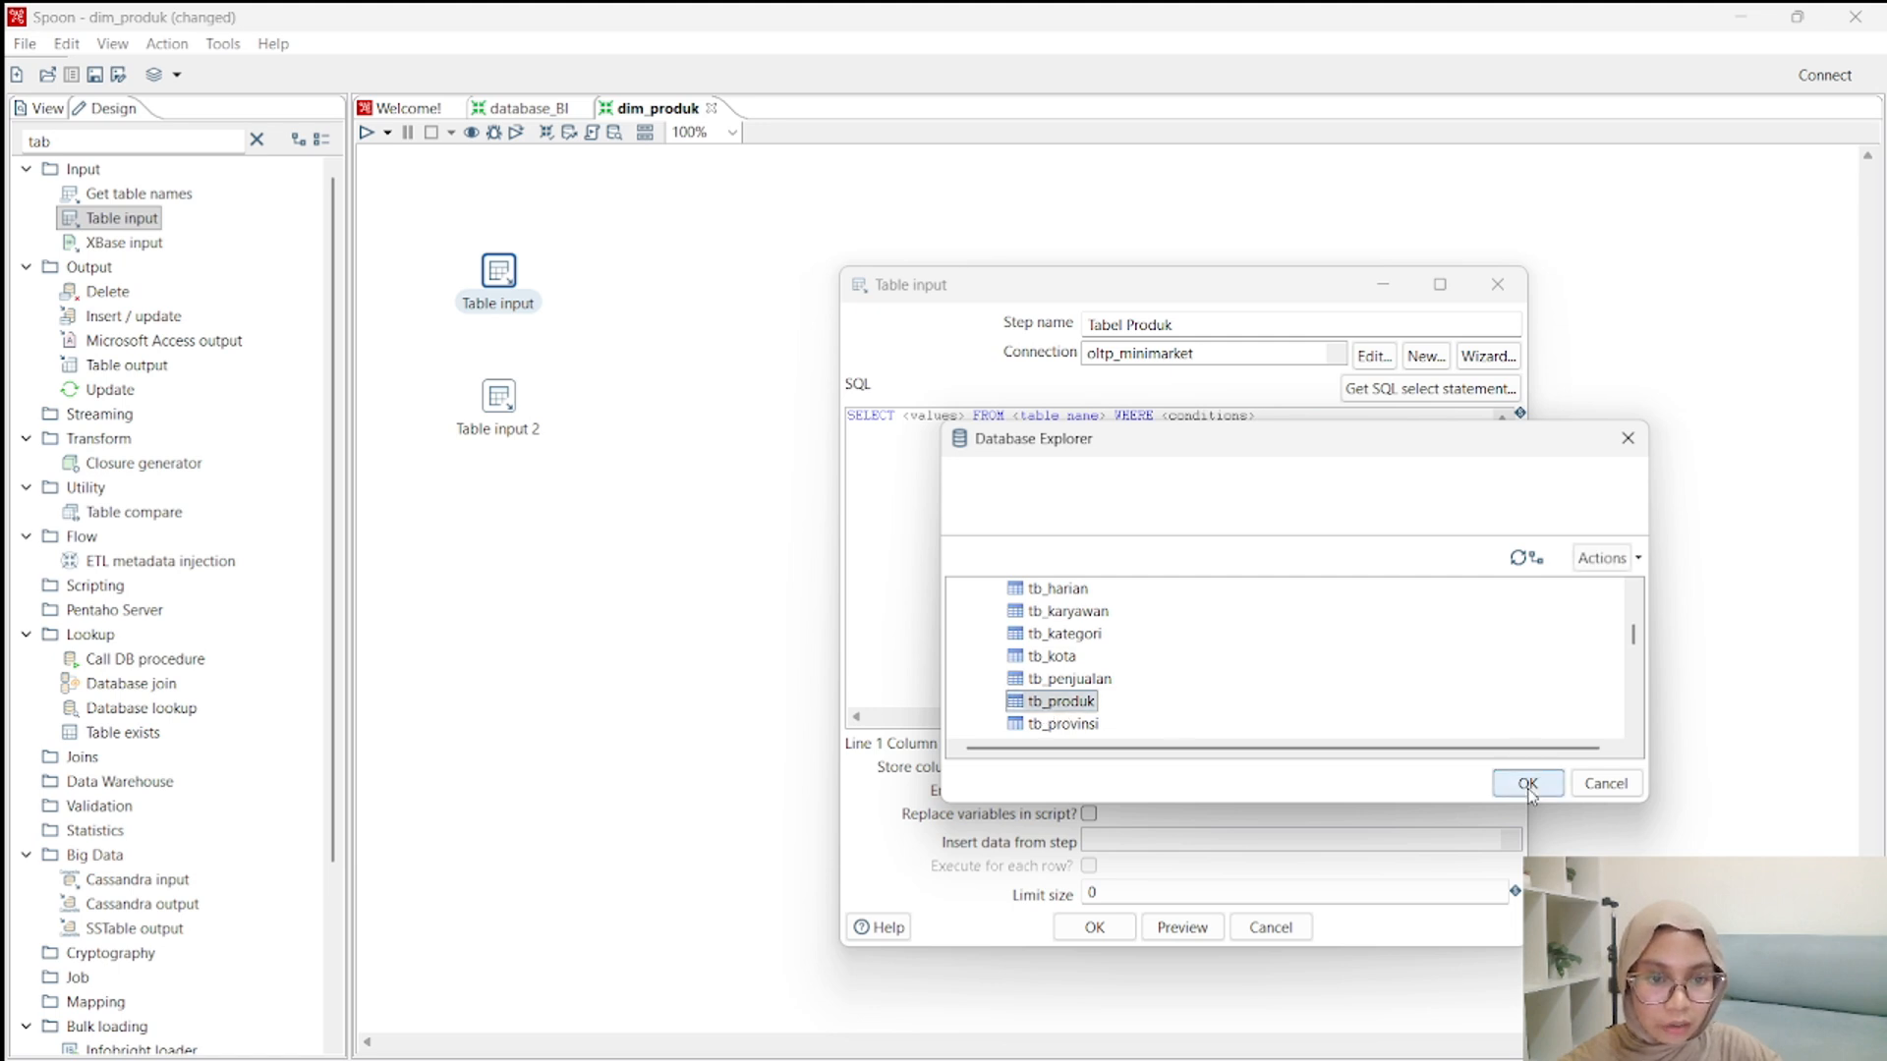
{"action": "left_click", "coordinate": [1527, 784]}
{"action": "left_click", "coordinate": [882, 637]}
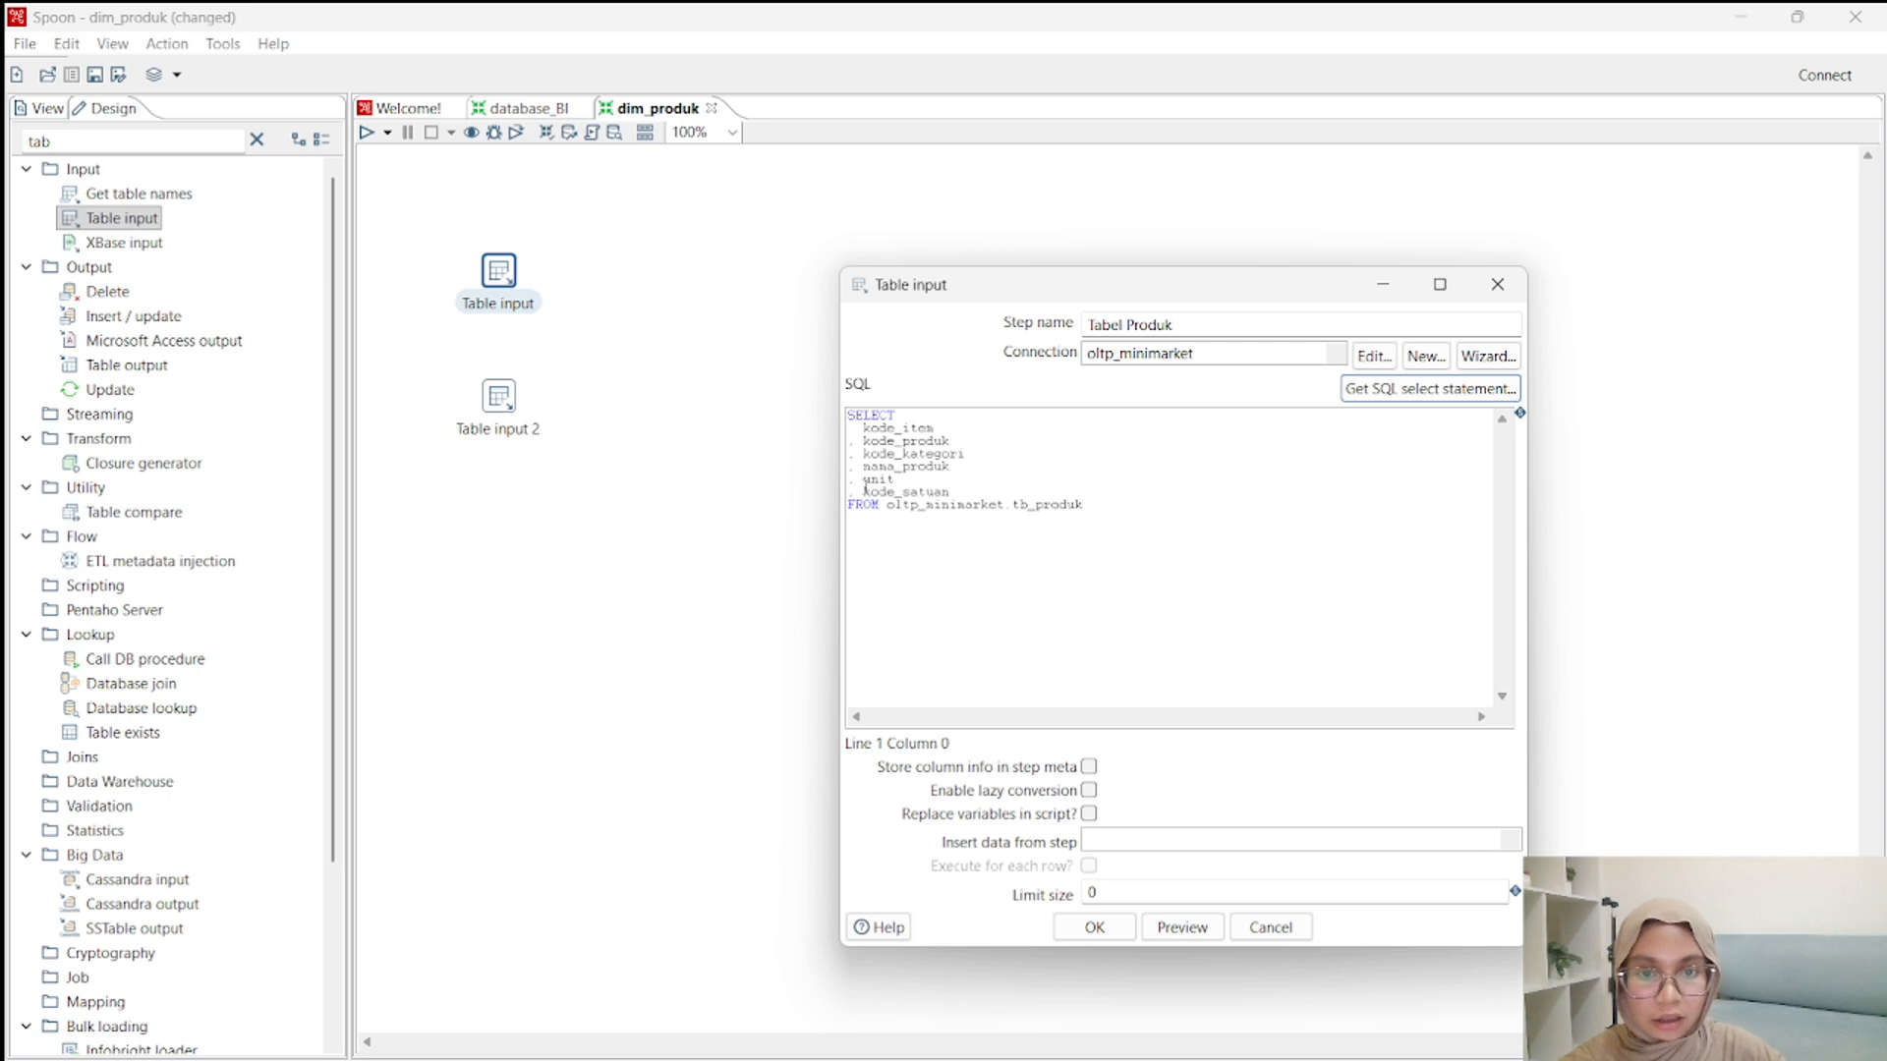
{"action": "left_click", "coordinate": [1110, 934]}
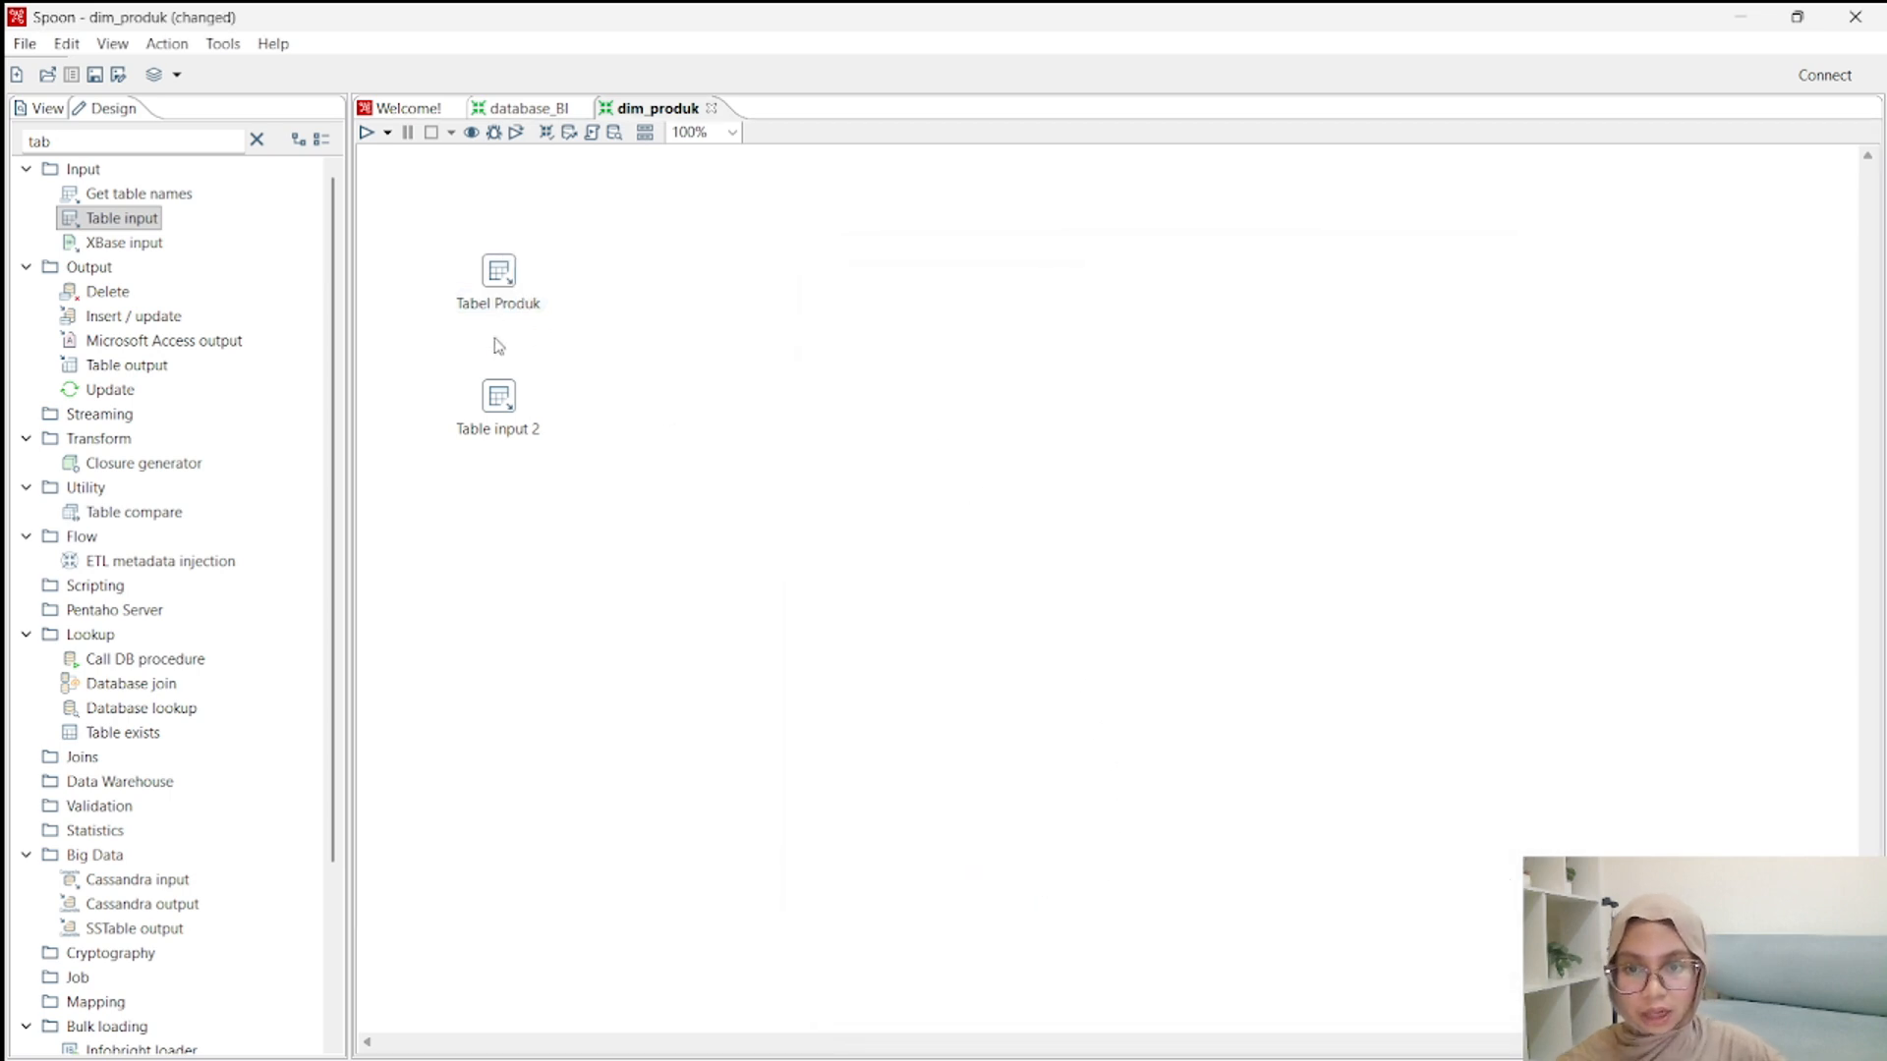
Open the second table input step and rename it Tabel Kategori.
{"action": "double_click", "coordinate": [499, 398]}
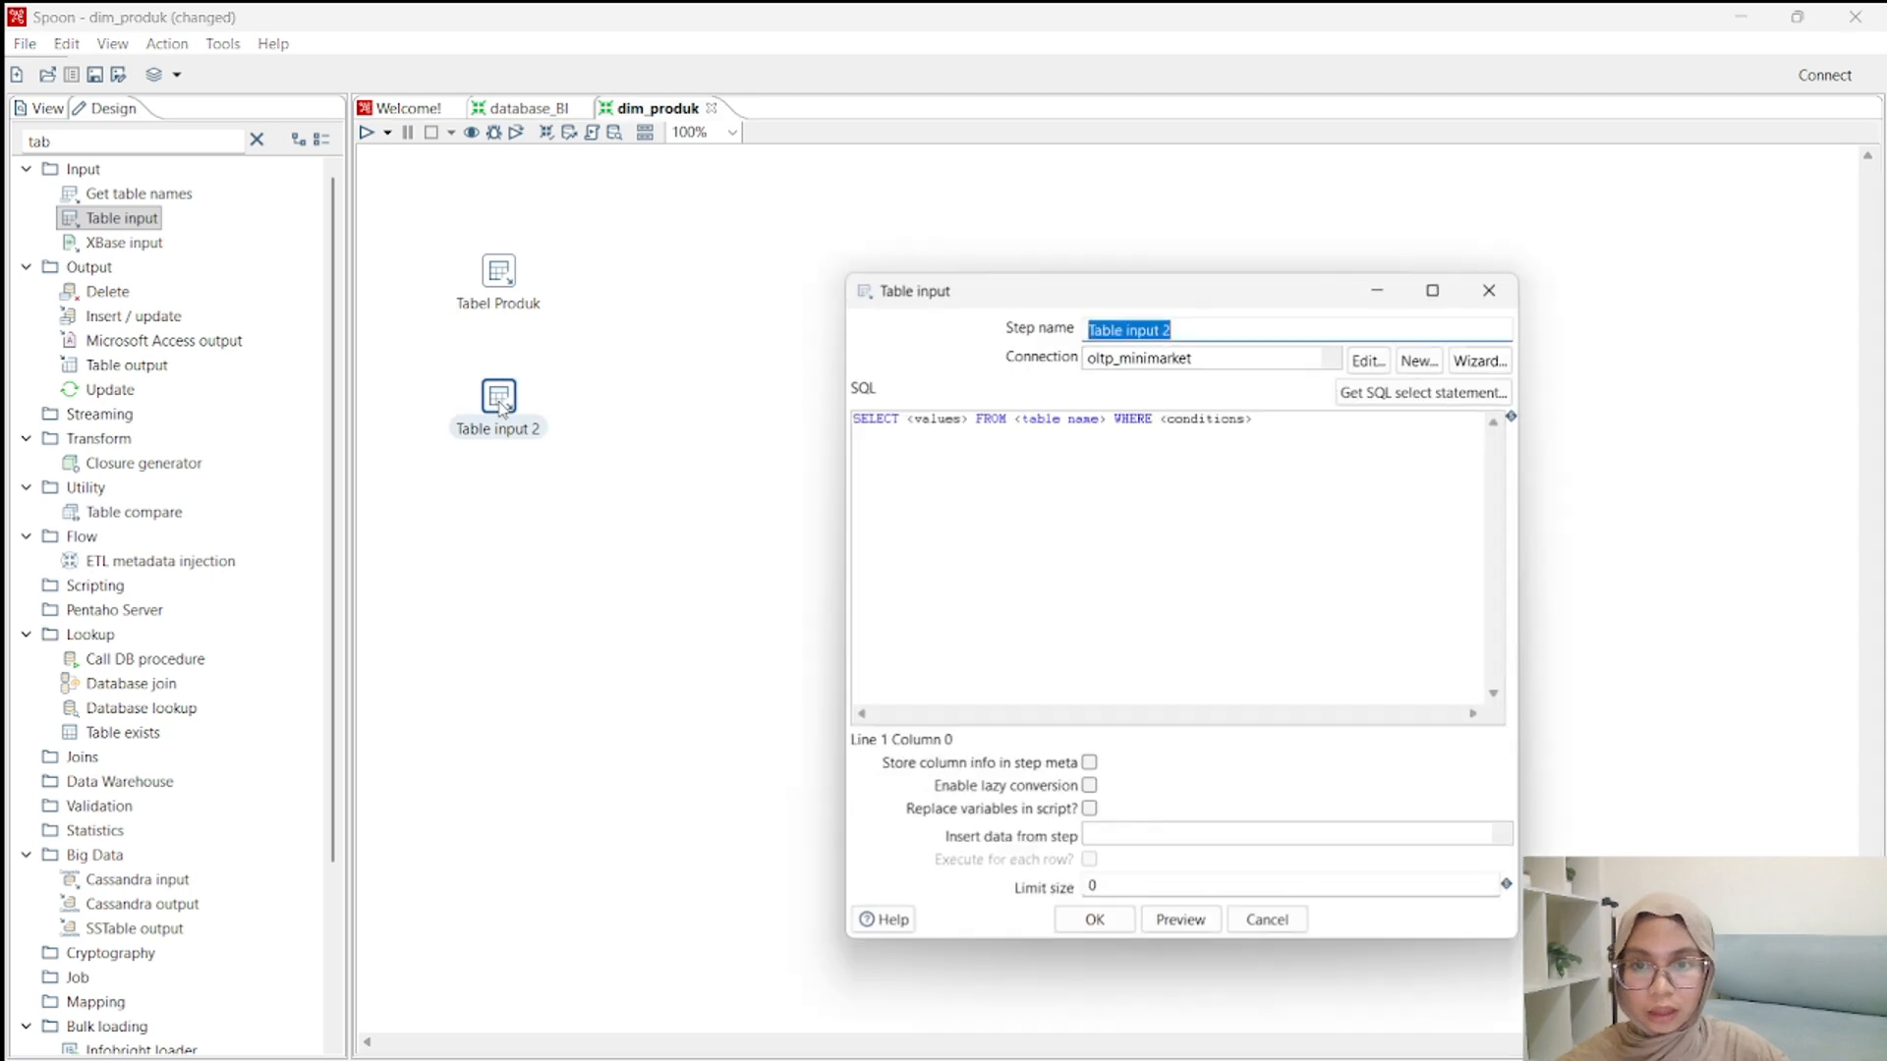
{"action": "left_click", "coordinate": [1220, 330]}
{"action": "key", "text": "ctrl+a"}
{"action": "key", "text": "BackSpace"}
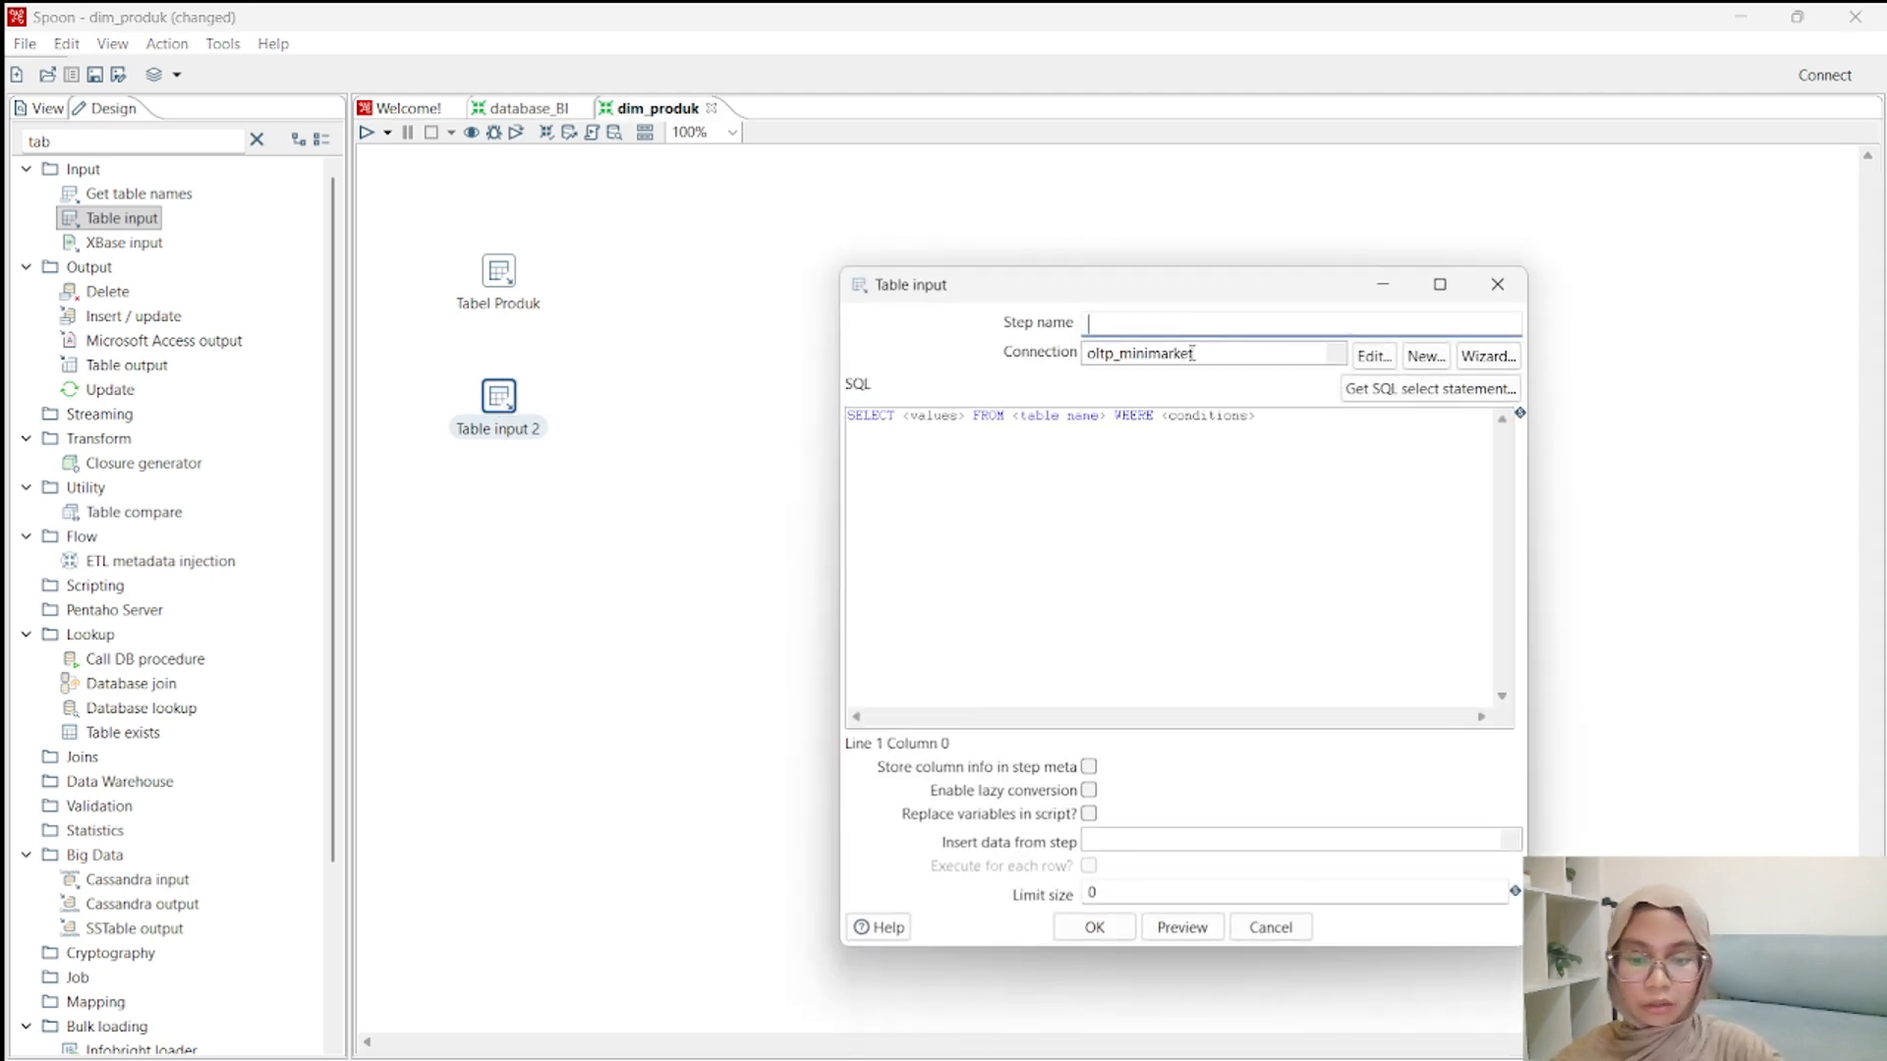
{"action": "type", "text": "Tabel Kat"}
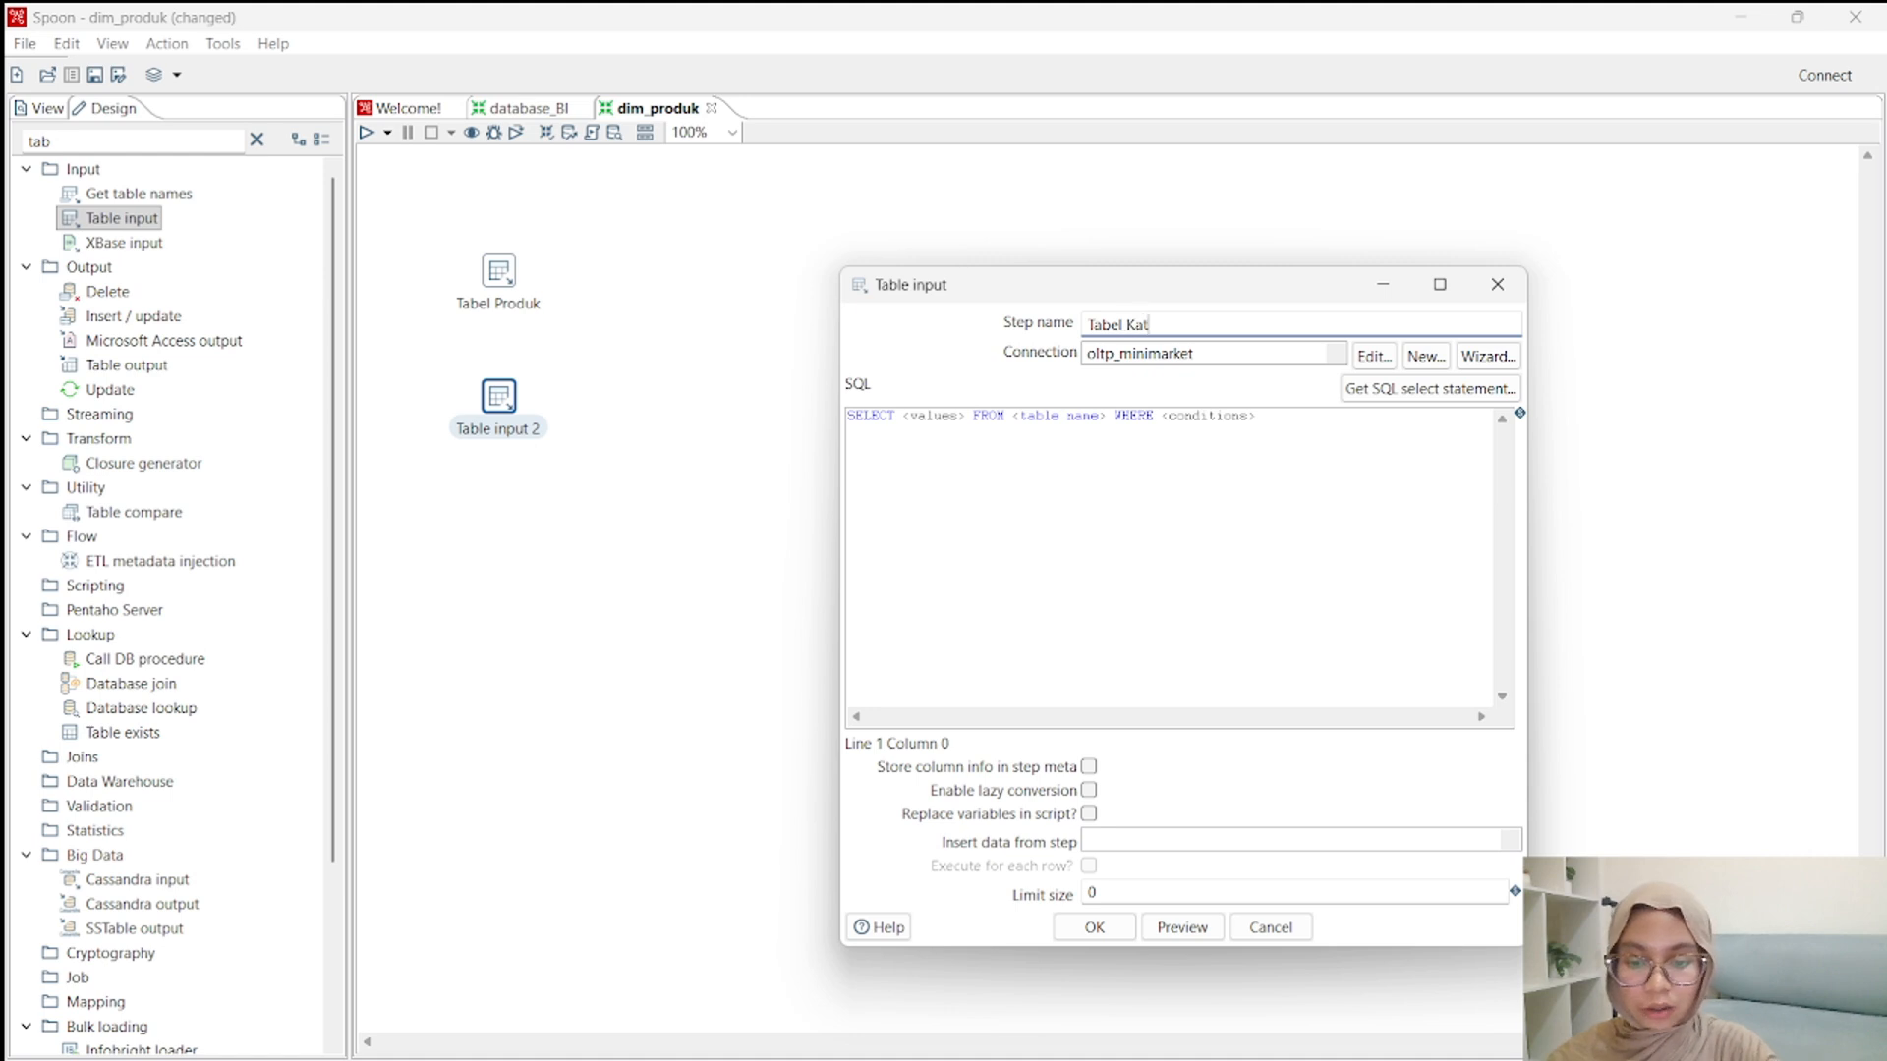
{"action": "type", "text": "egori"}
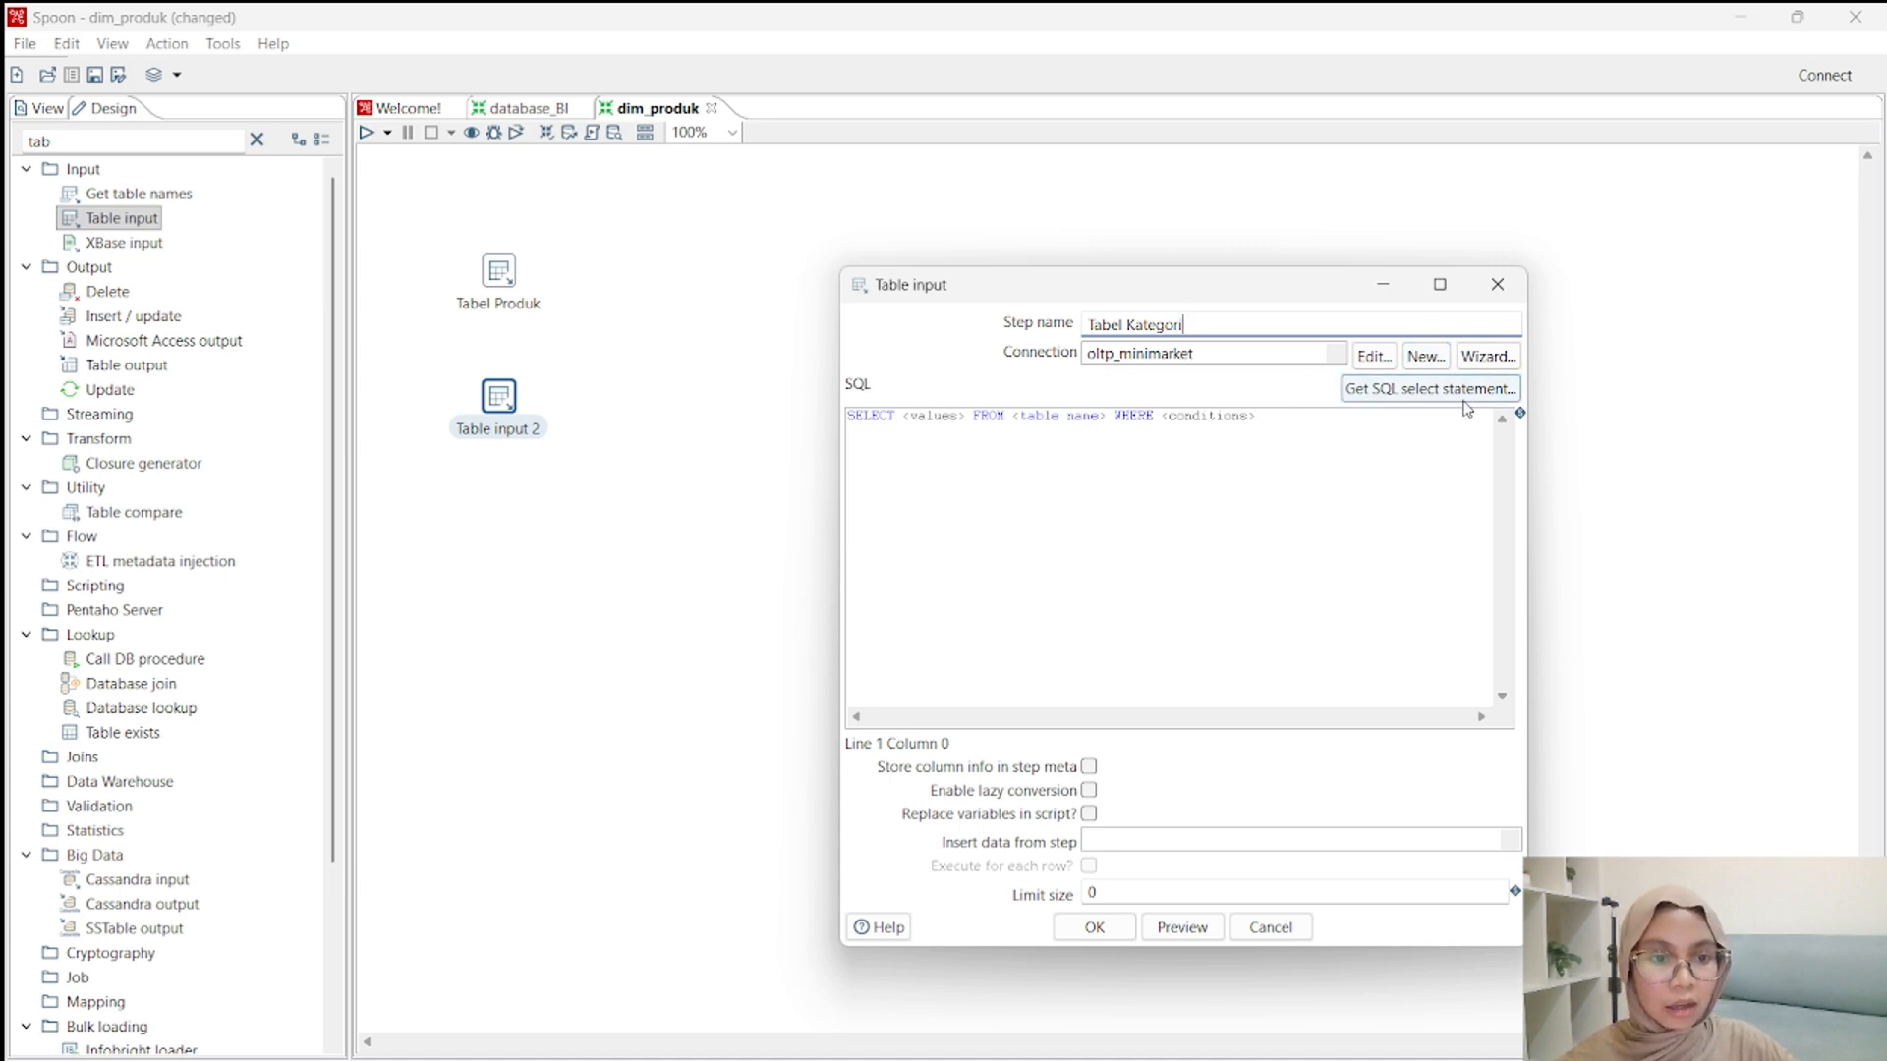
Generate Tabel Kategori's SELECT statement from the tb_kategori table with field names included, and accept the step's settings.
{"action": "left_click", "coordinate": [1406, 391]}
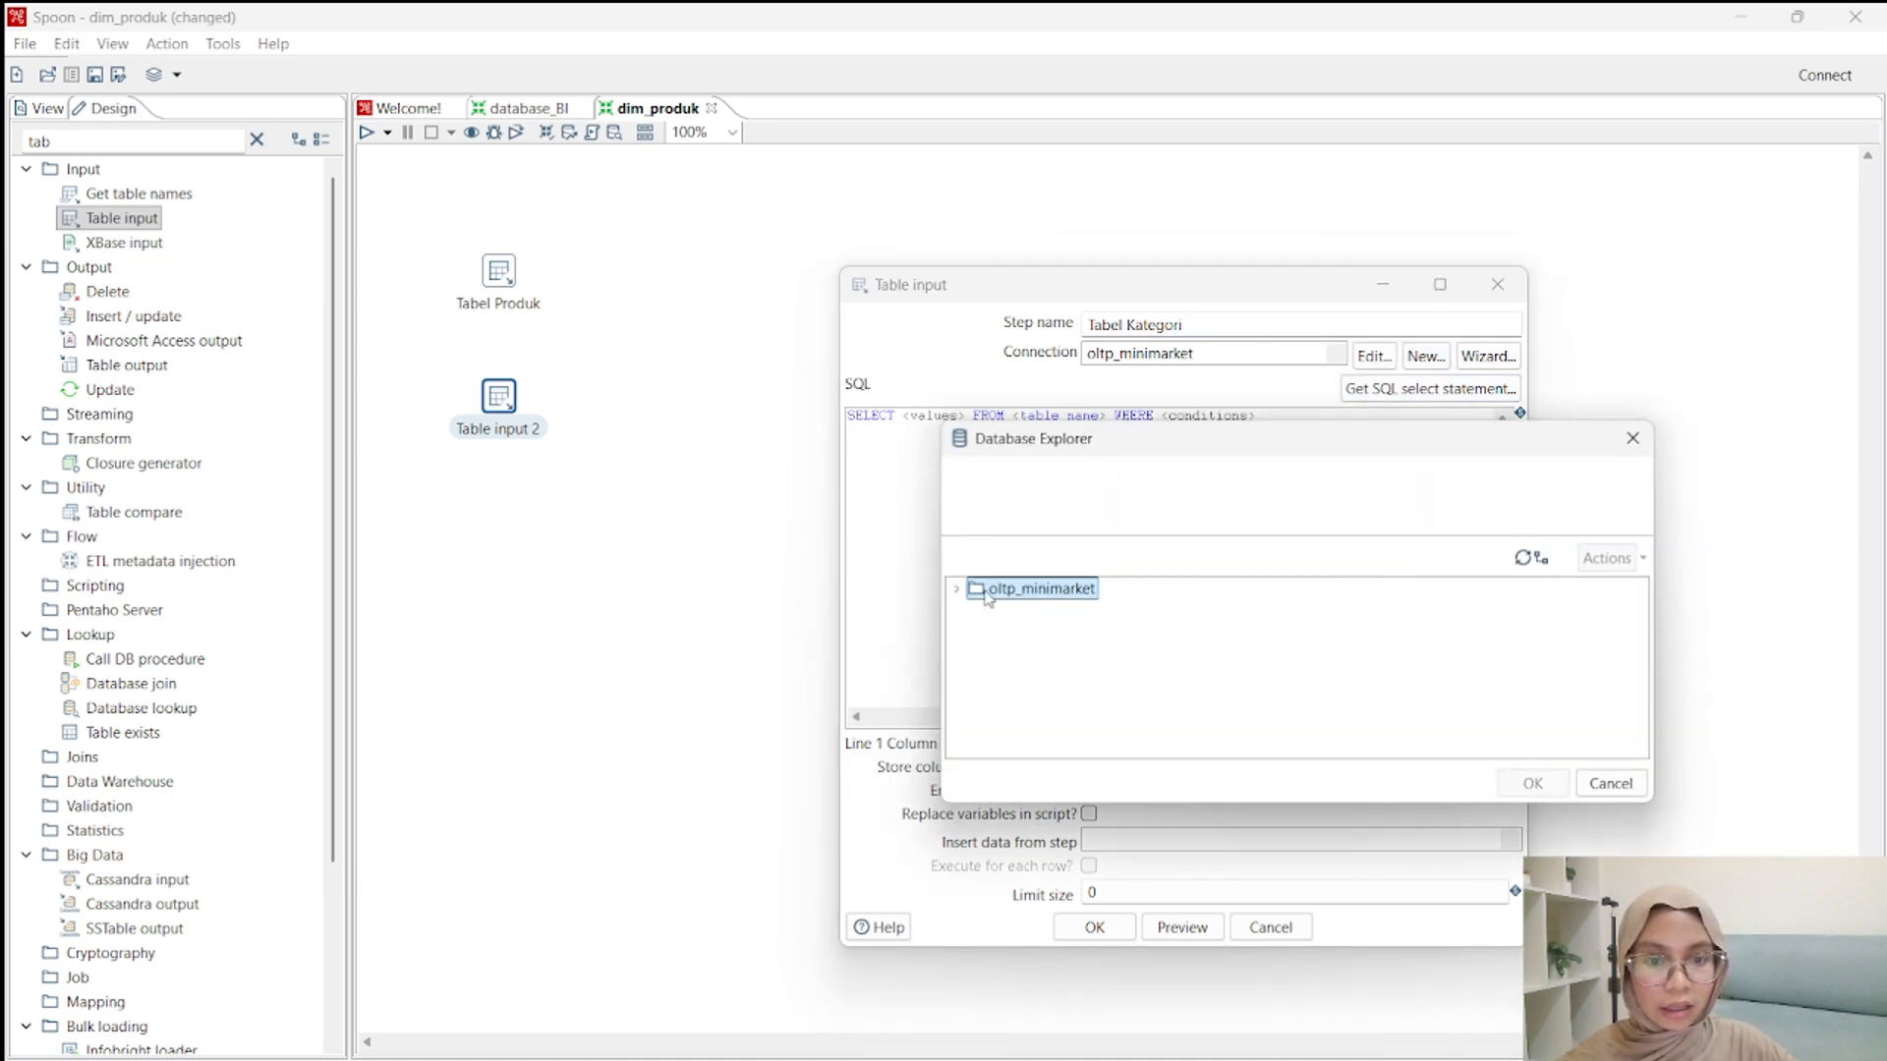
{"action": "left_click", "coordinate": [956, 589]}
{"action": "scroll", "coordinate": [980, 647], "scroll_direction": "down", "scroll_amount": 3}
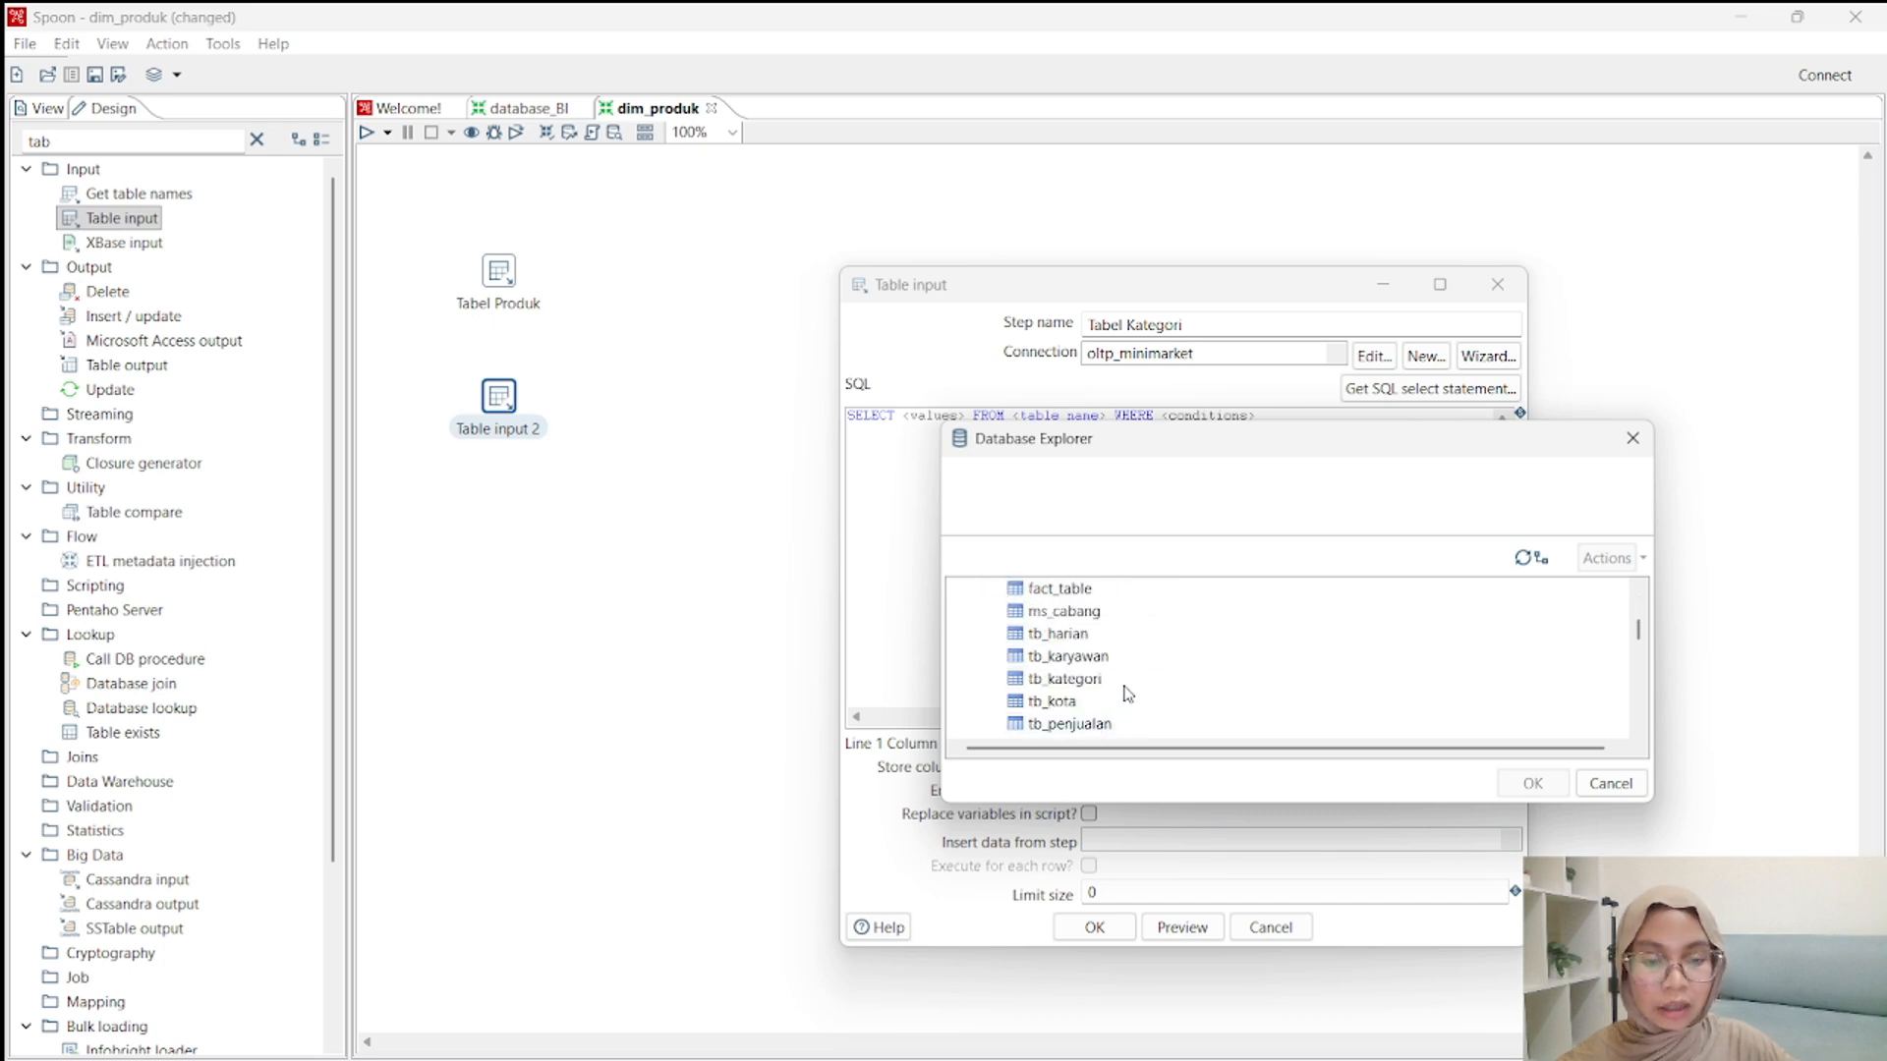
{"action": "scroll", "coordinate": [1109, 706], "scroll_direction": "down", "scroll_amount": 1}
{"action": "left_click", "coordinate": [1069, 637]}
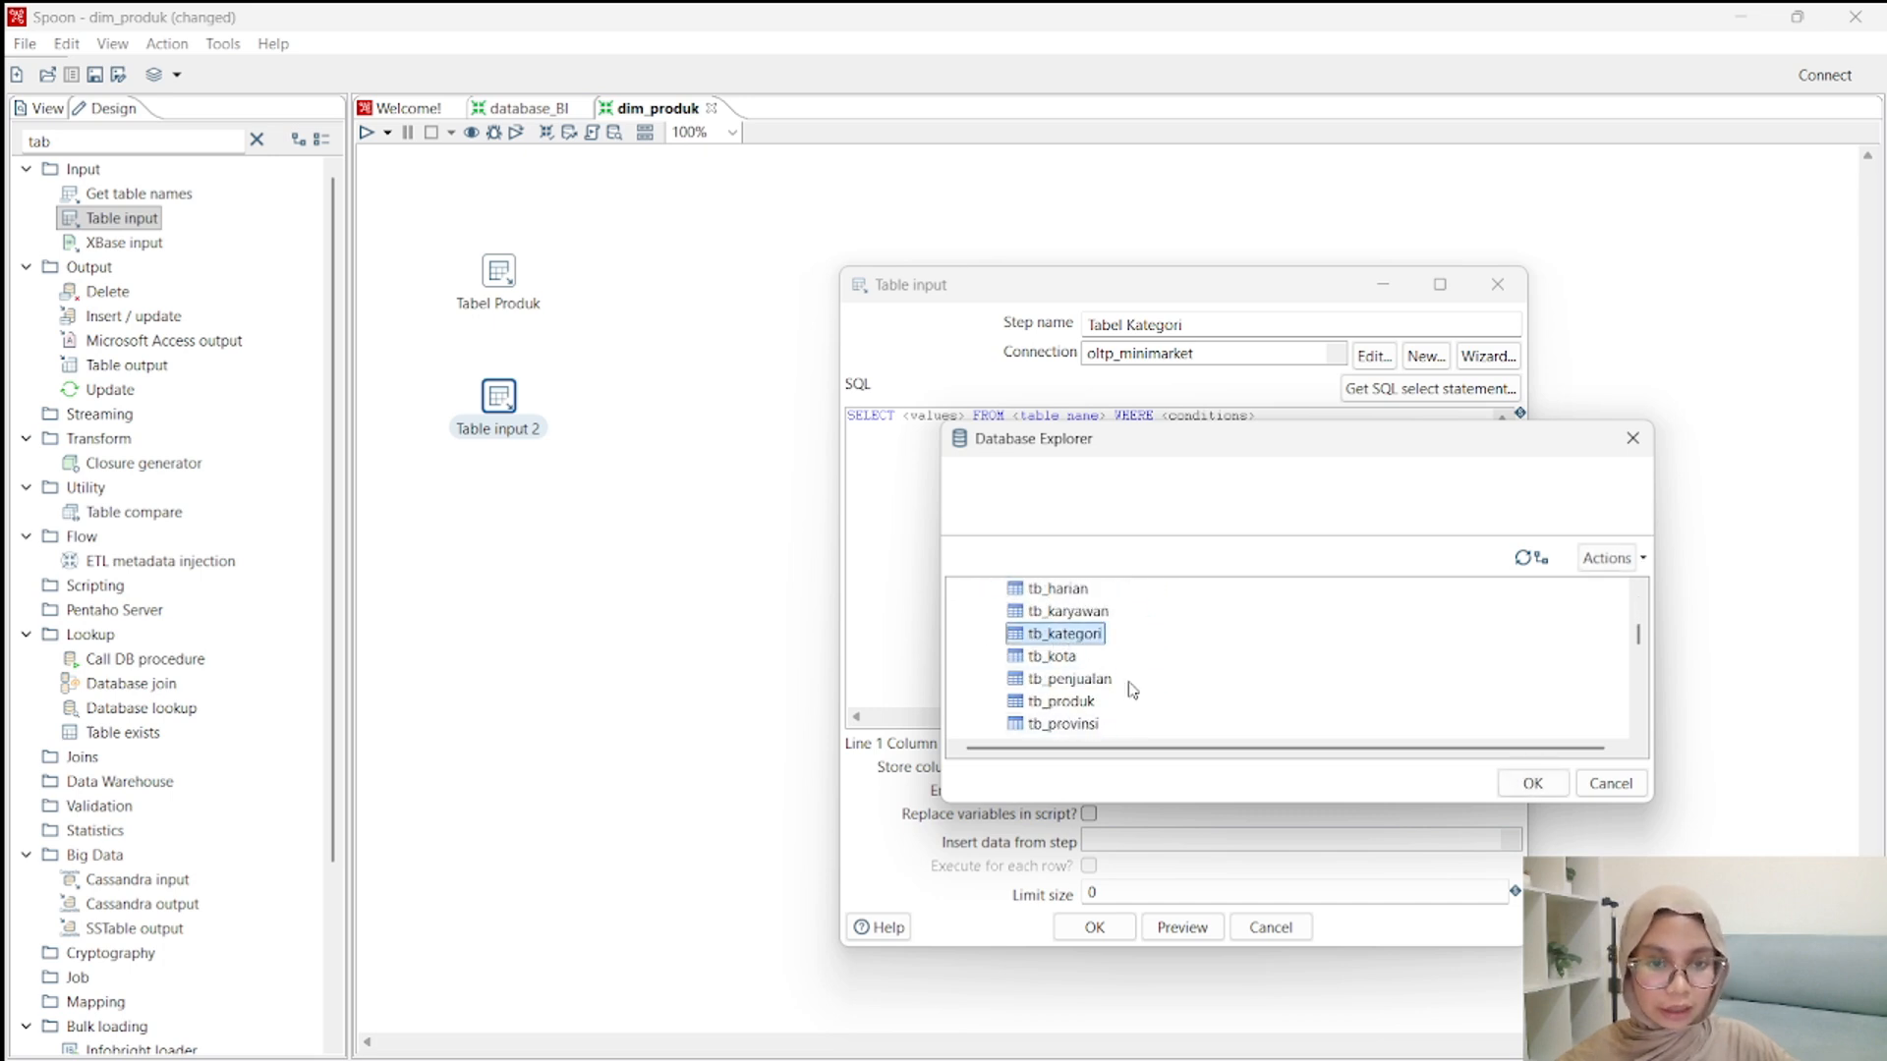
{"action": "scroll", "coordinate": [1207, 649], "scroll_direction": "up", "scroll_amount": 4}
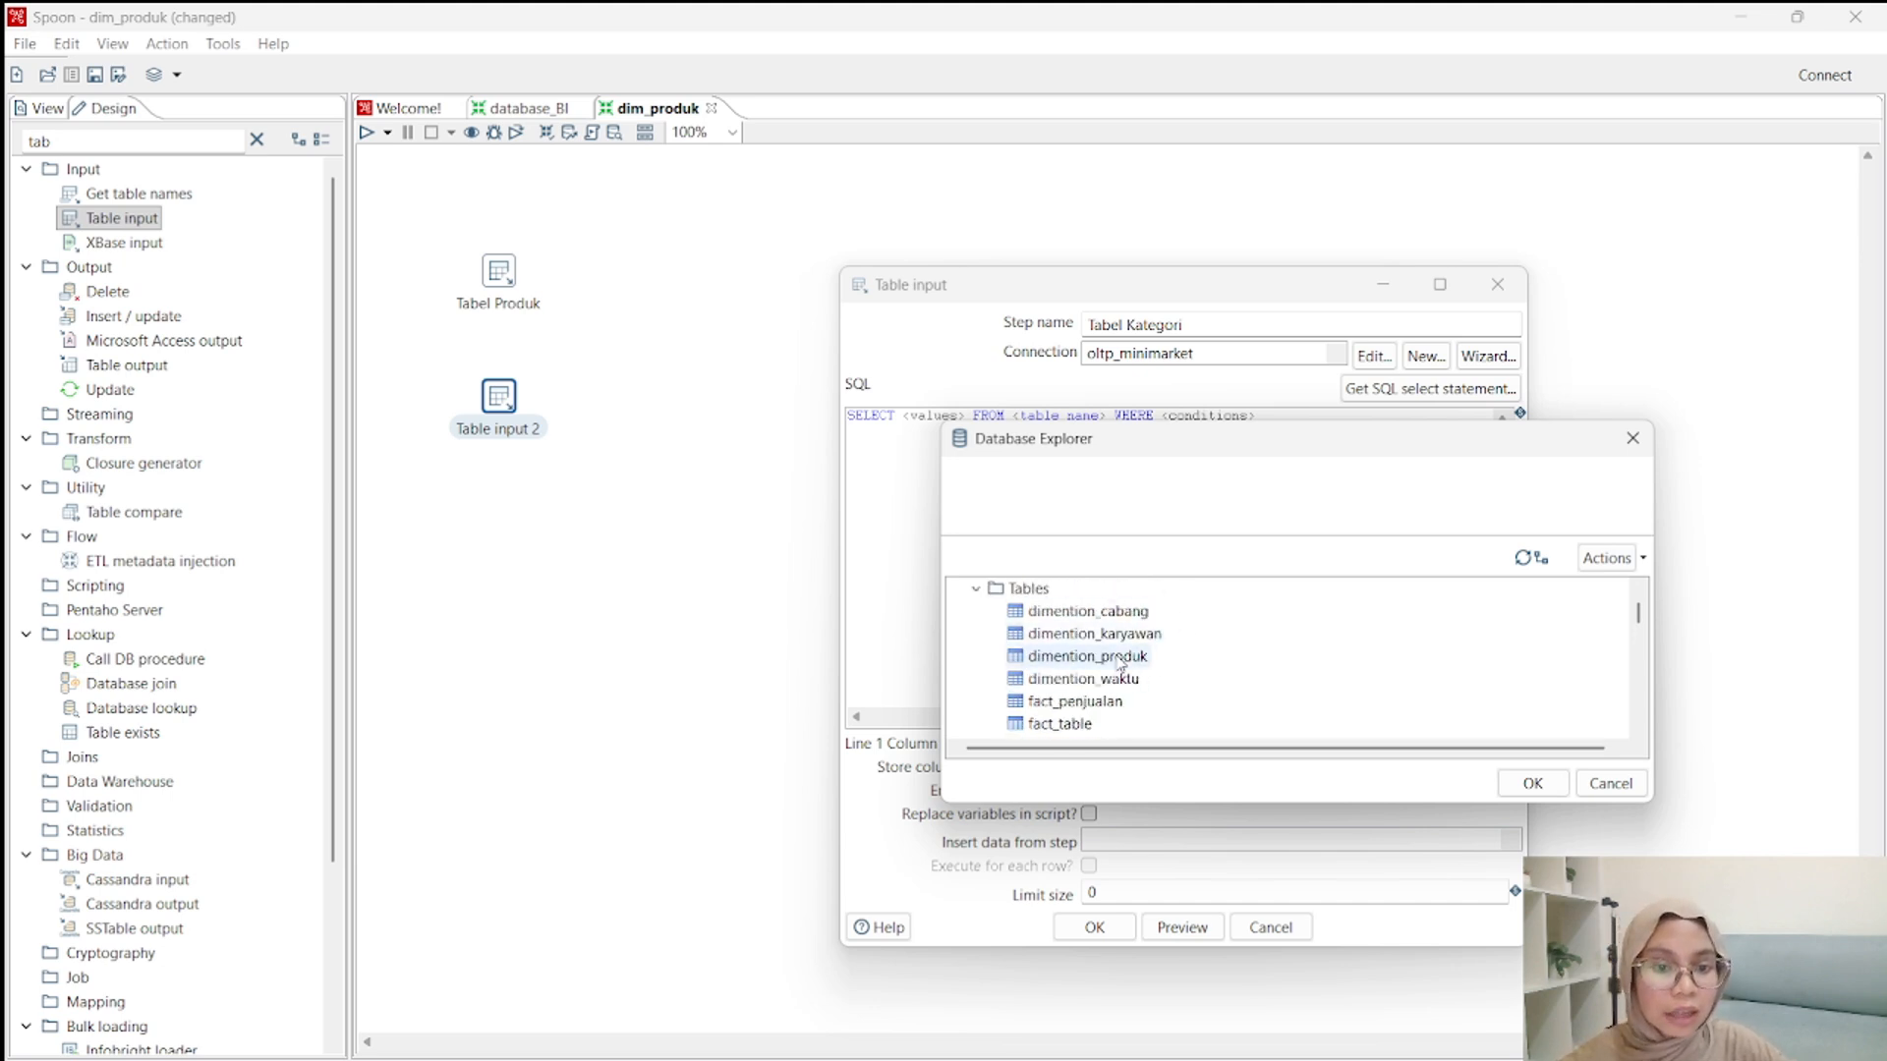
{"action": "scroll", "coordinate": [1243, 704], "scroll_direction": "down", "scroll_amount": 4}
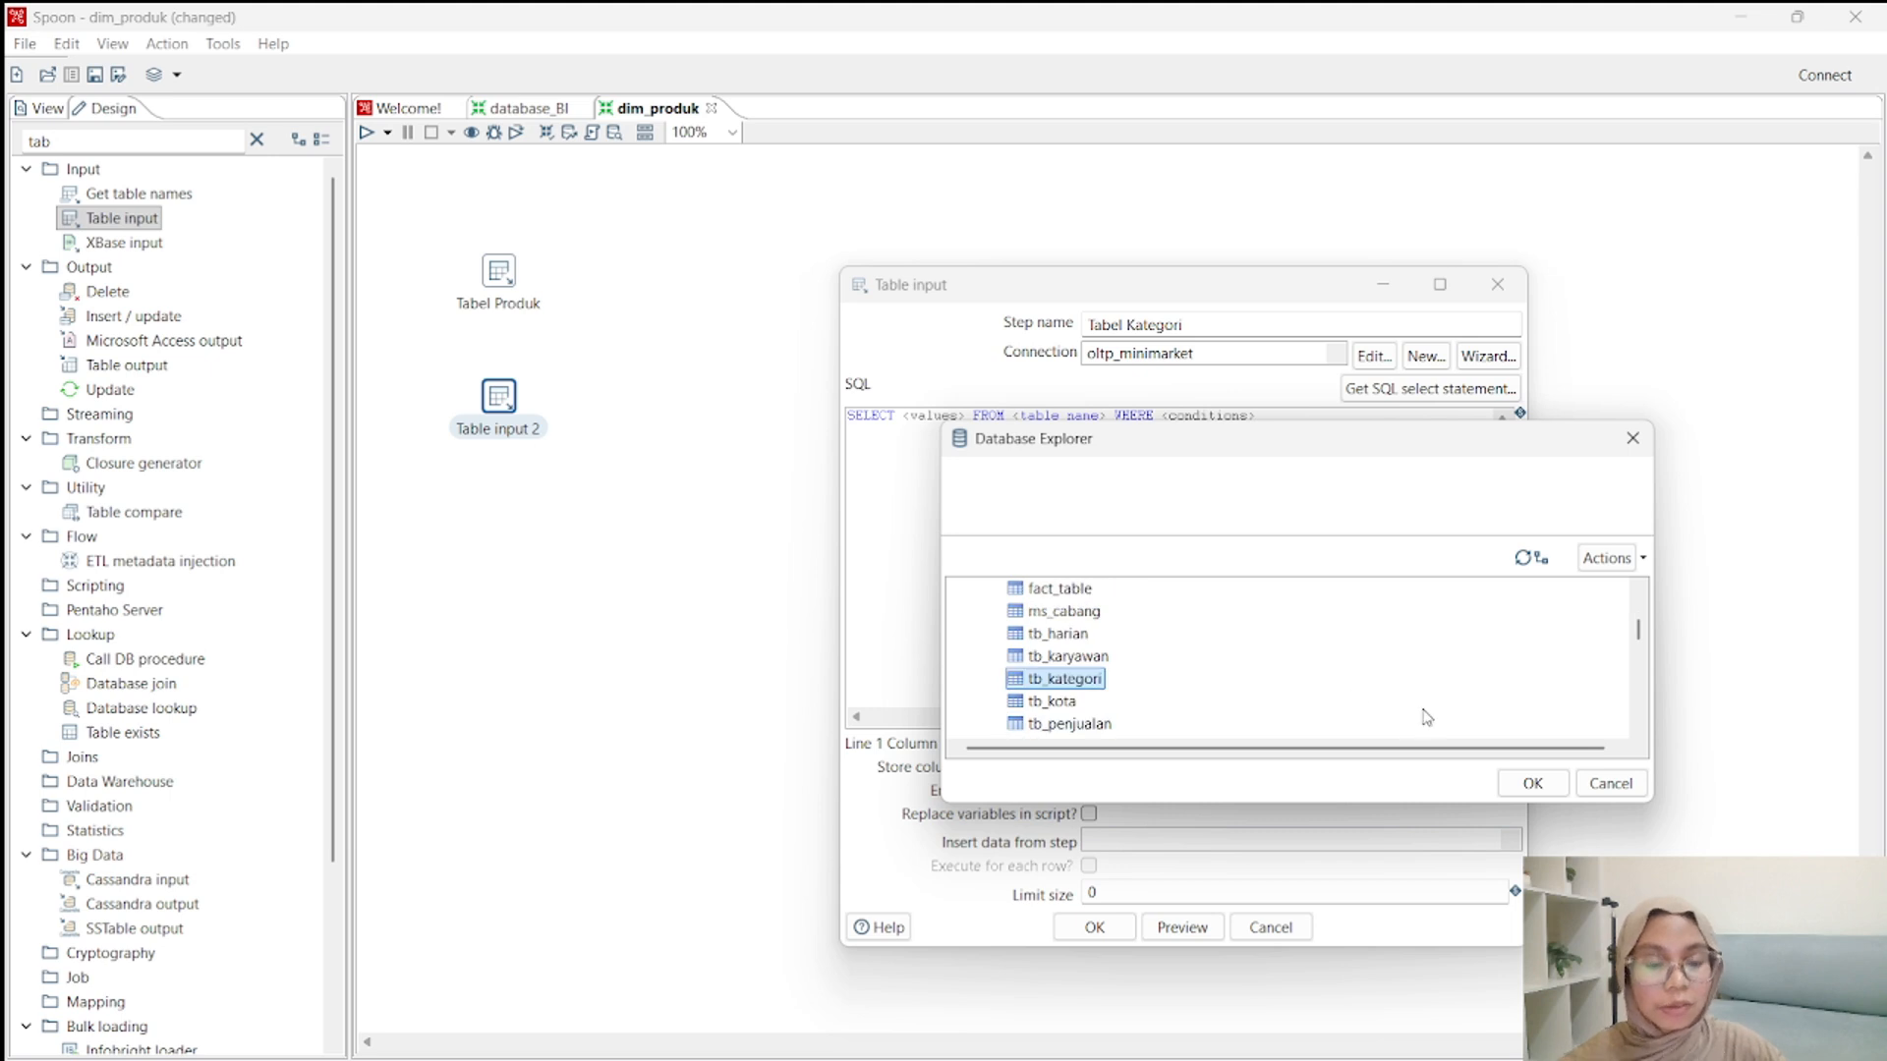
{"action": "left_click", "coordinate": [1531, 783]}
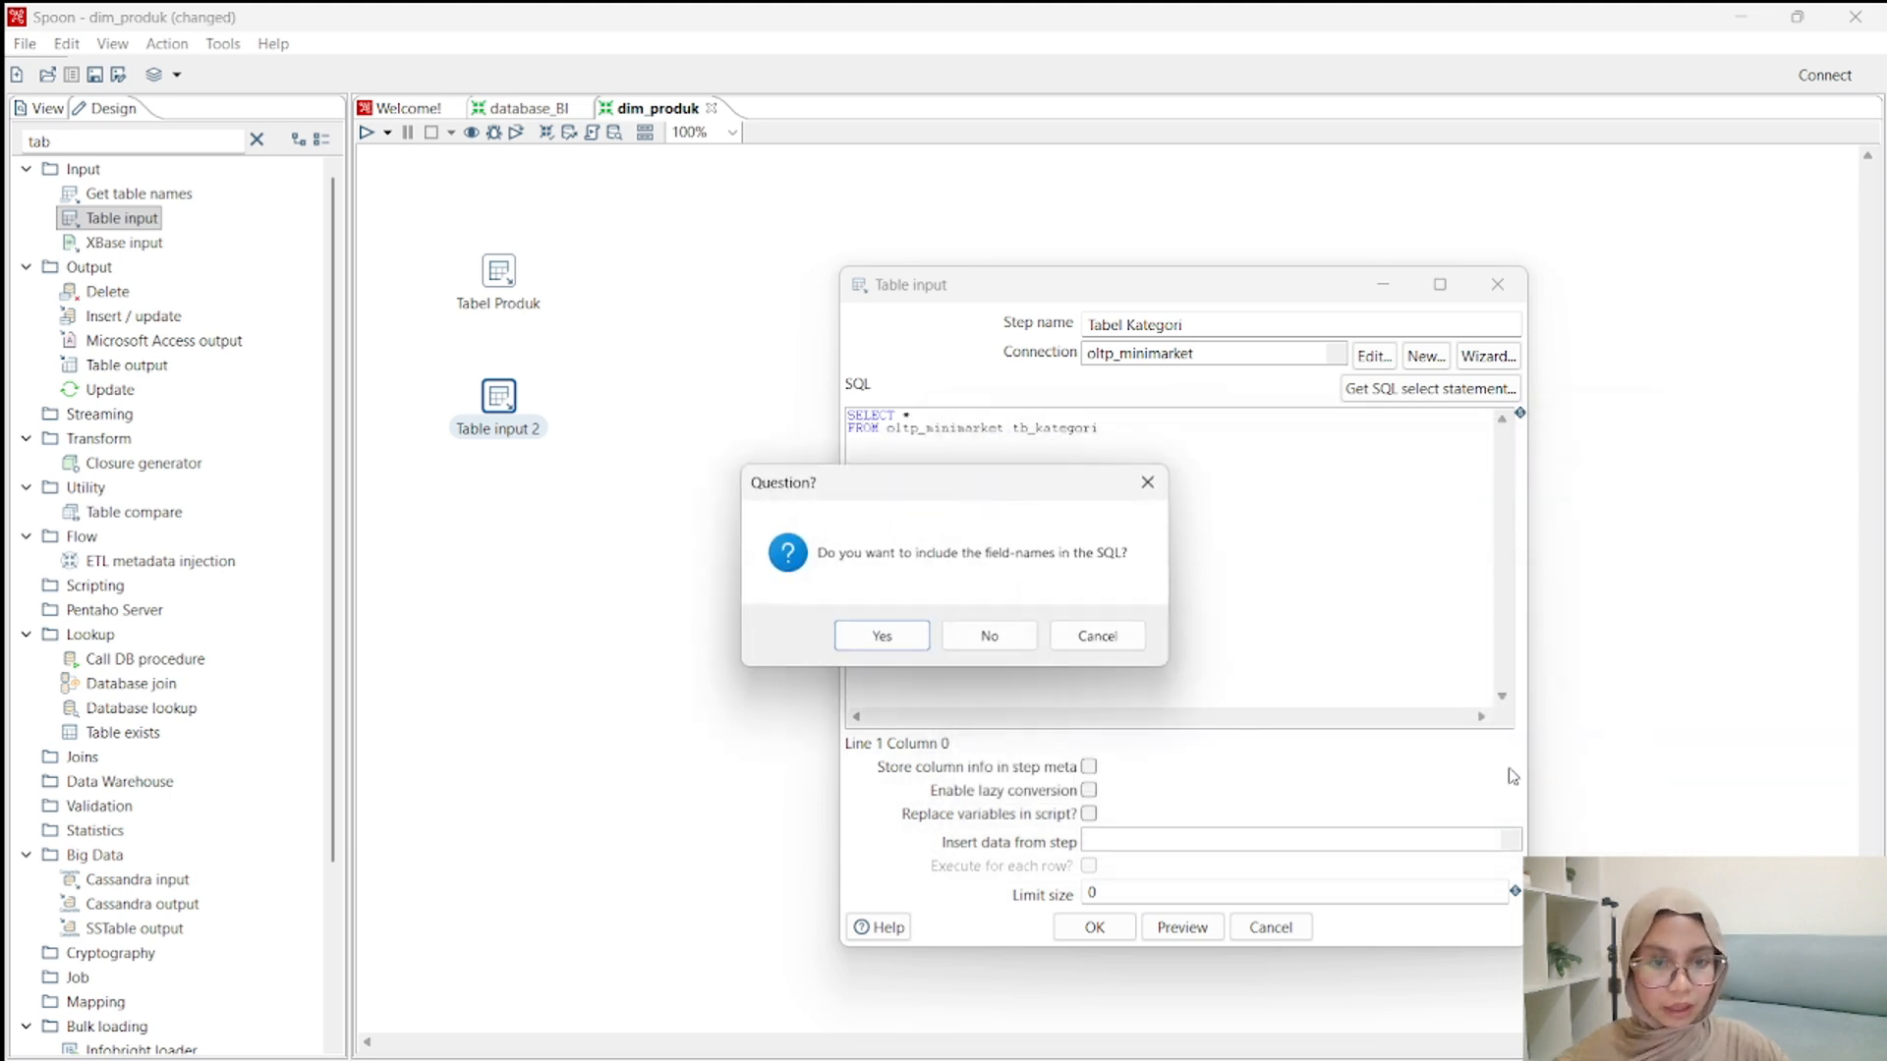
{"action": "left_click", "coordinate": [904, 638]}
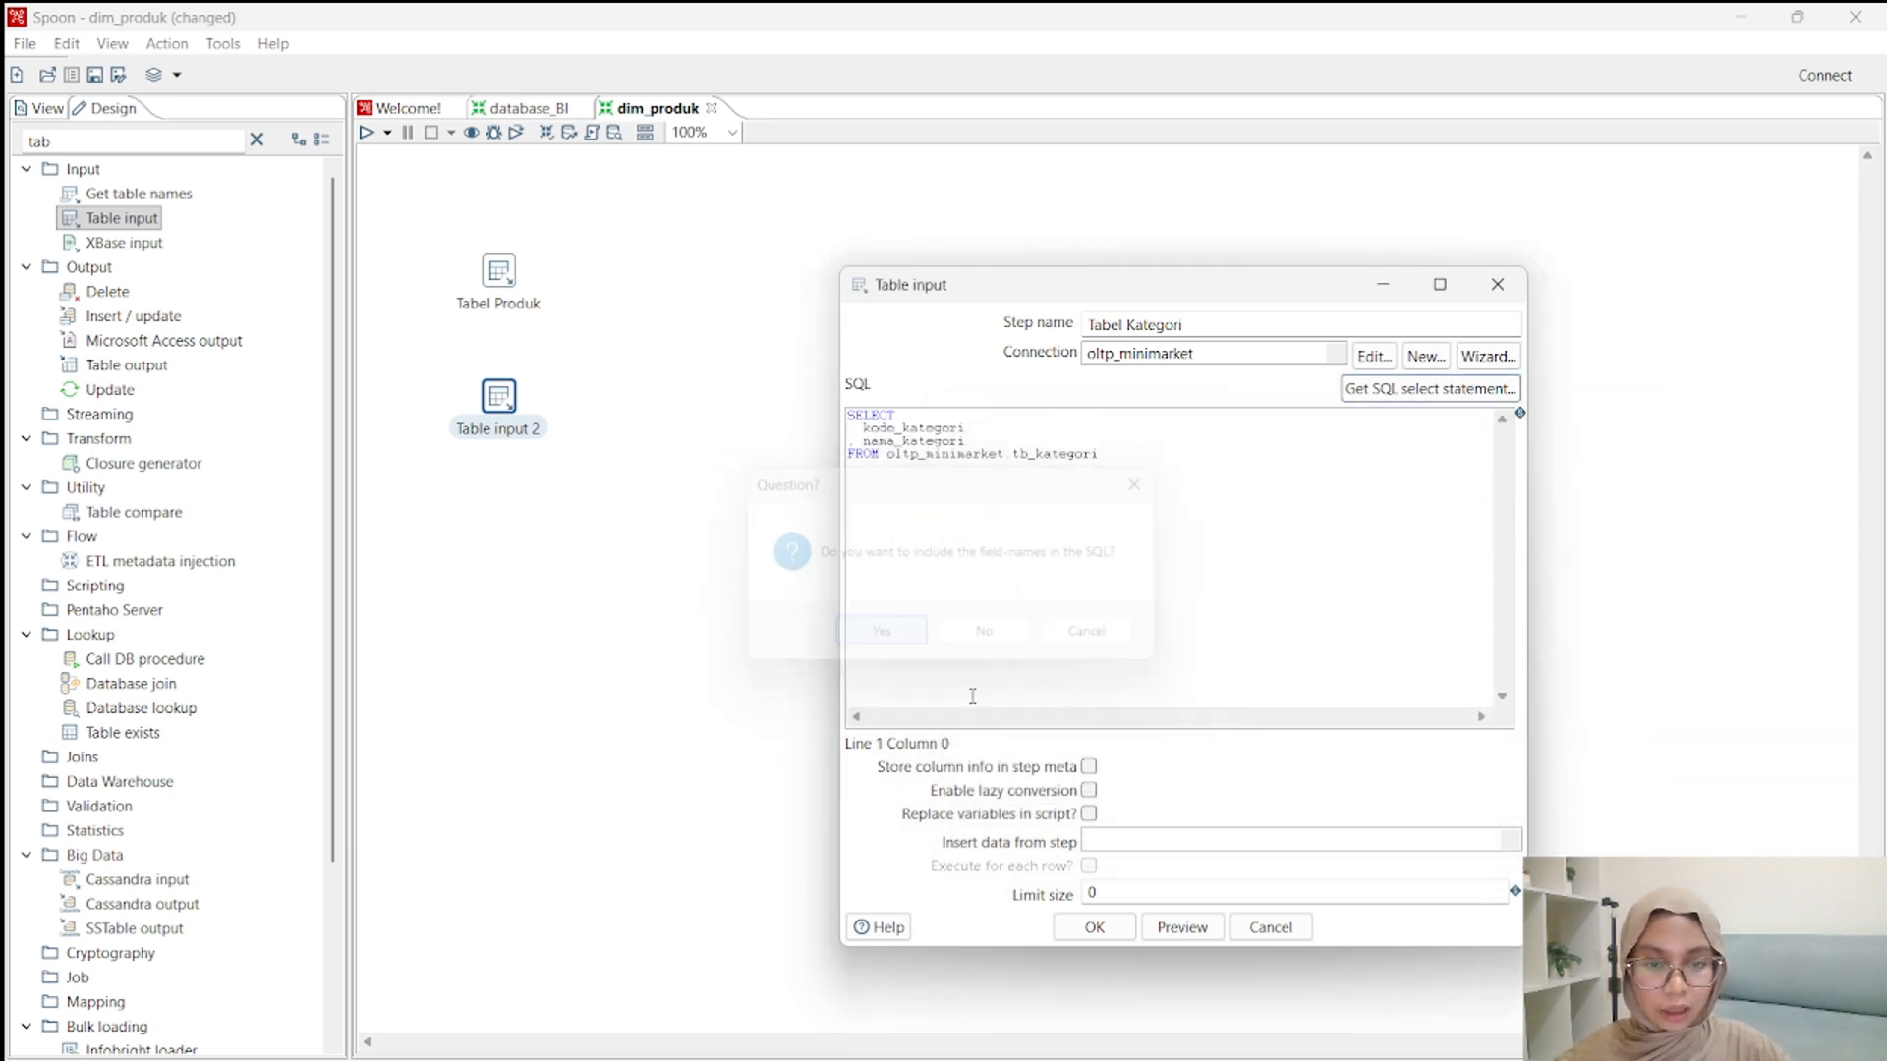
{"action": "left_click", "coordinate": [1094, 928]}
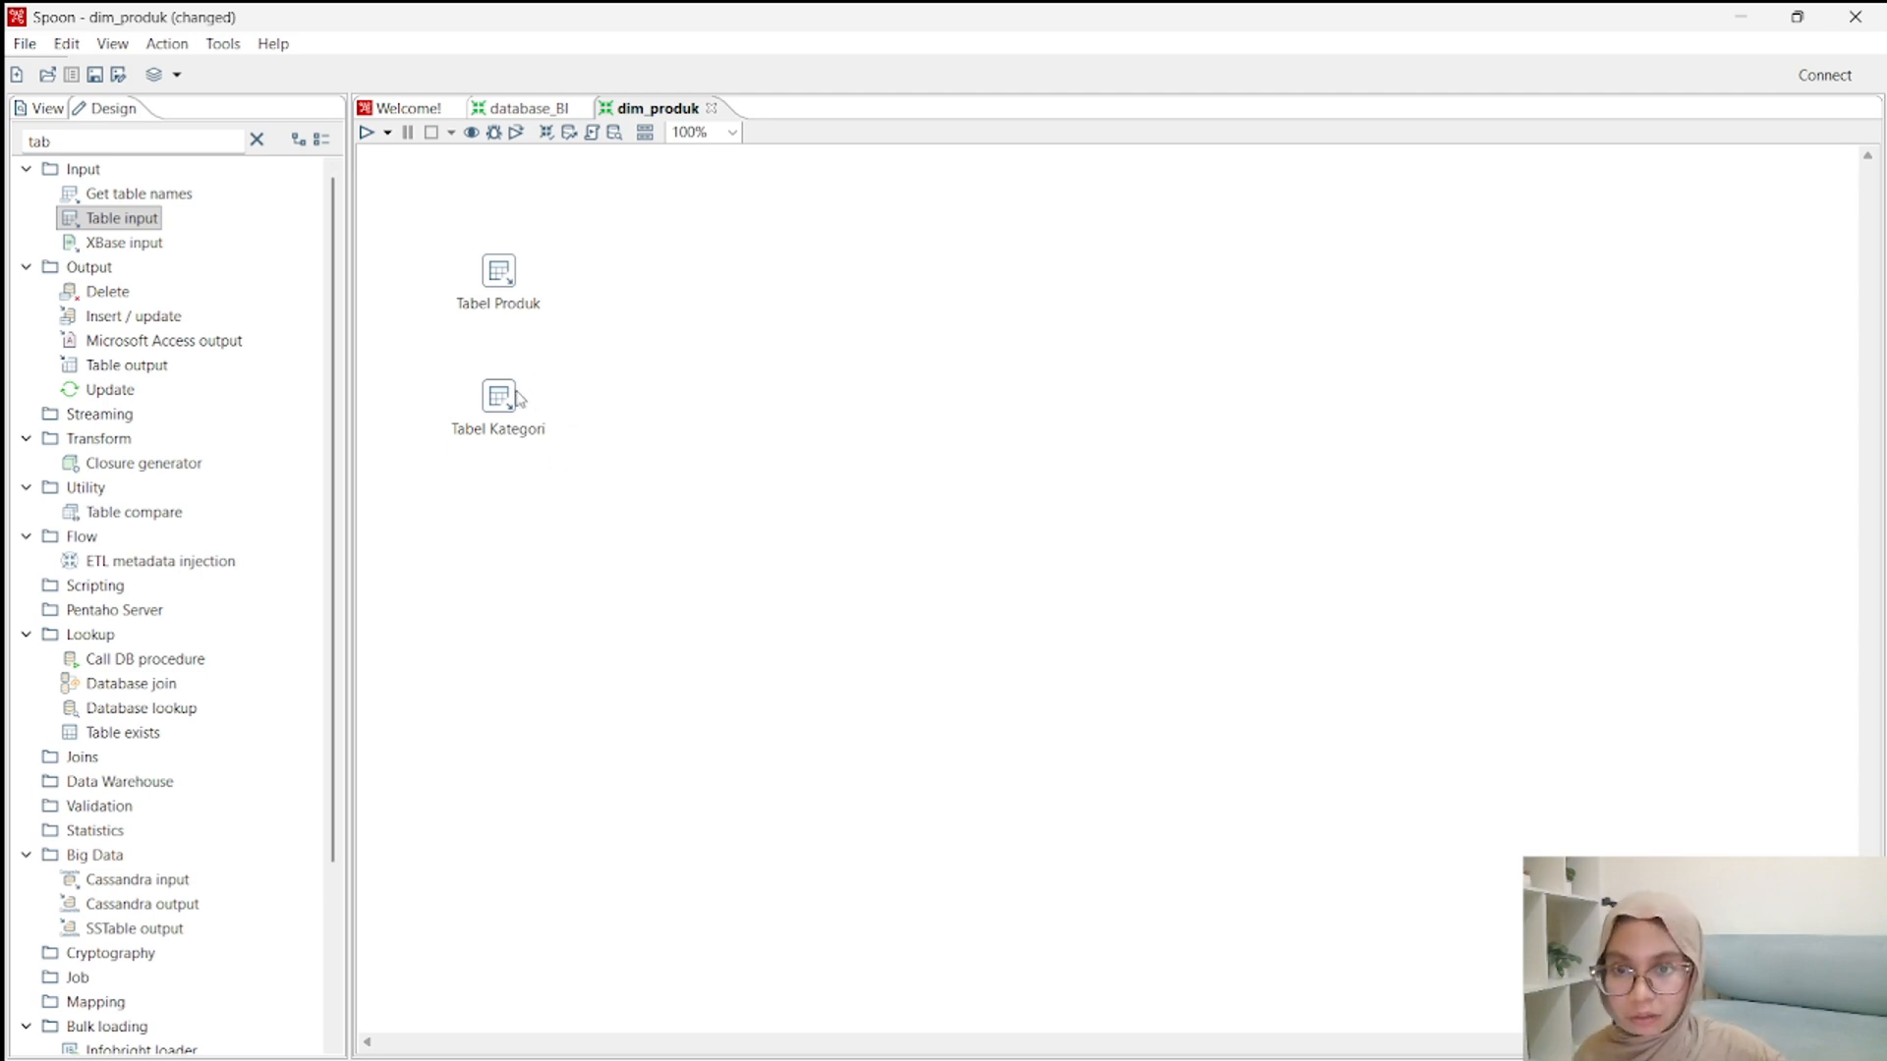
{"action": "mouse_move", "coordinate": [510, 399]}
{"action": "left_click", "coordinate": [236, 141]}
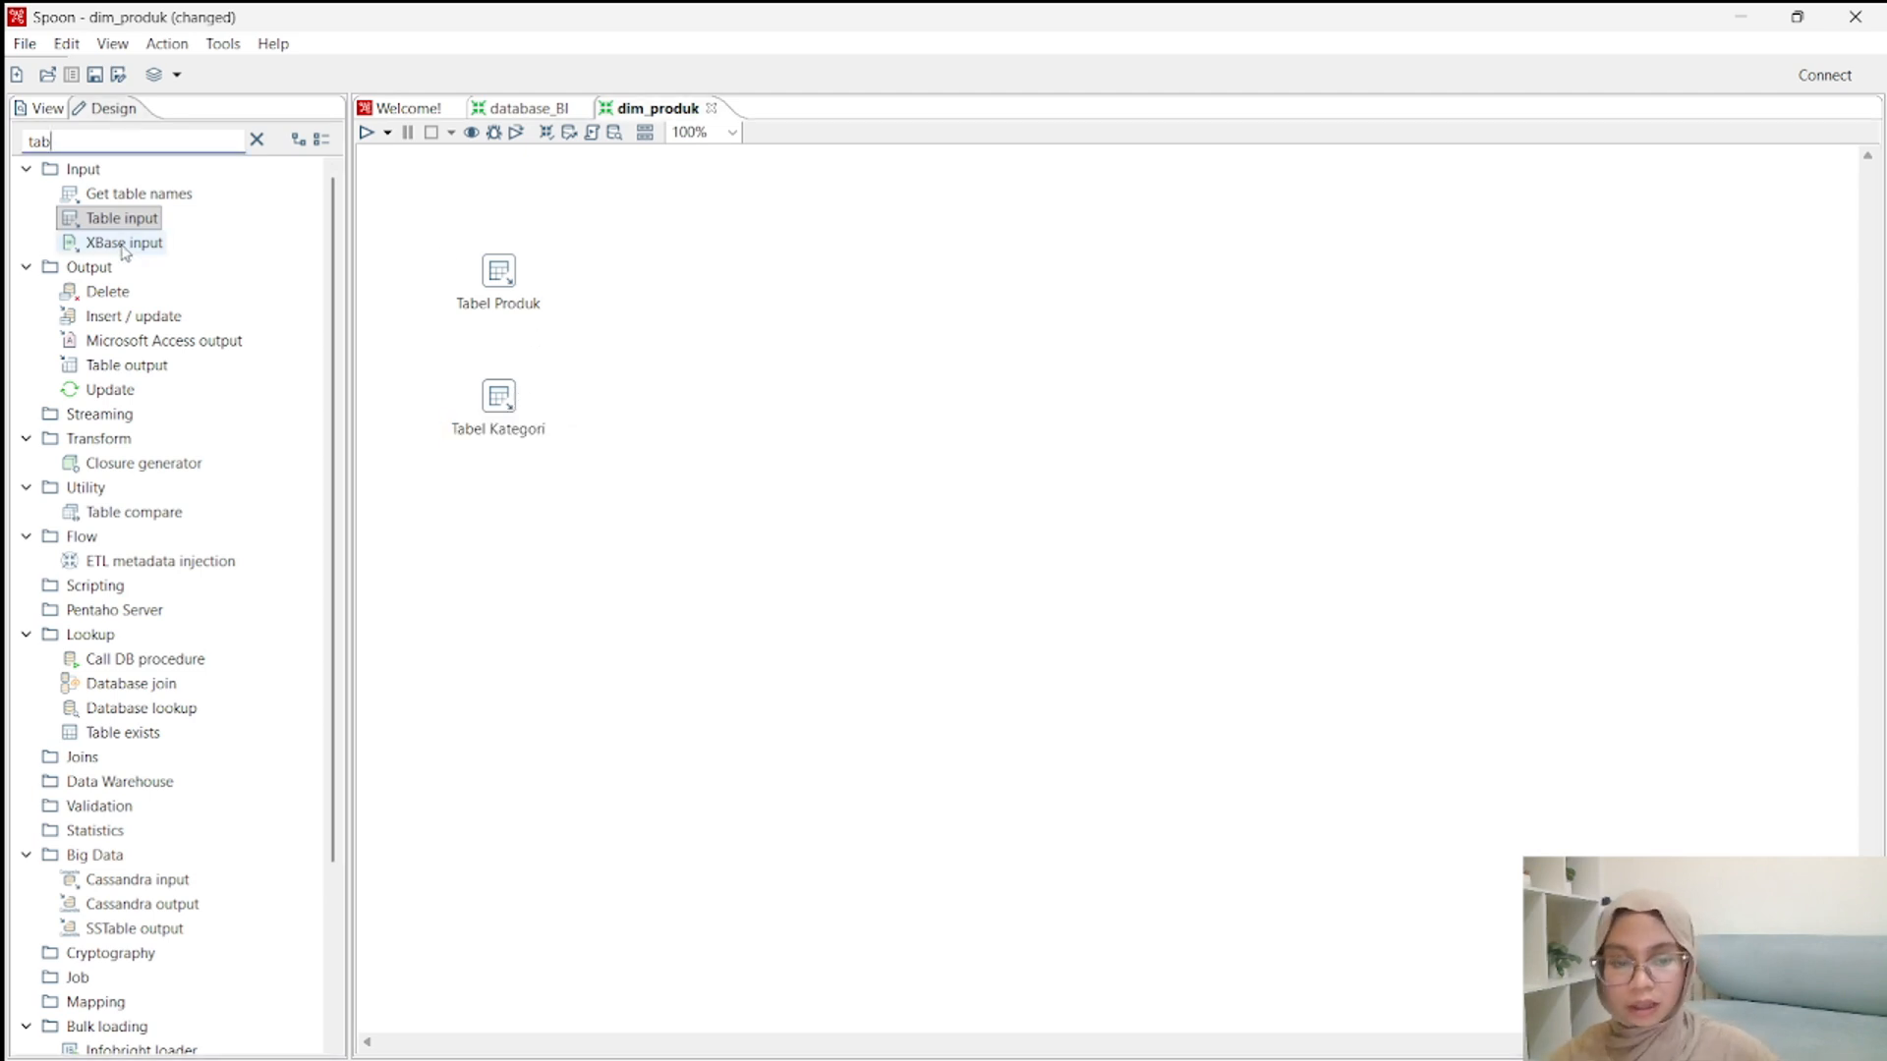
{"action": "key", "text": "BackSpace"}
{"action": "key", "text": "BackSpace"}
{"action": "key", "text": "BackSpace"}
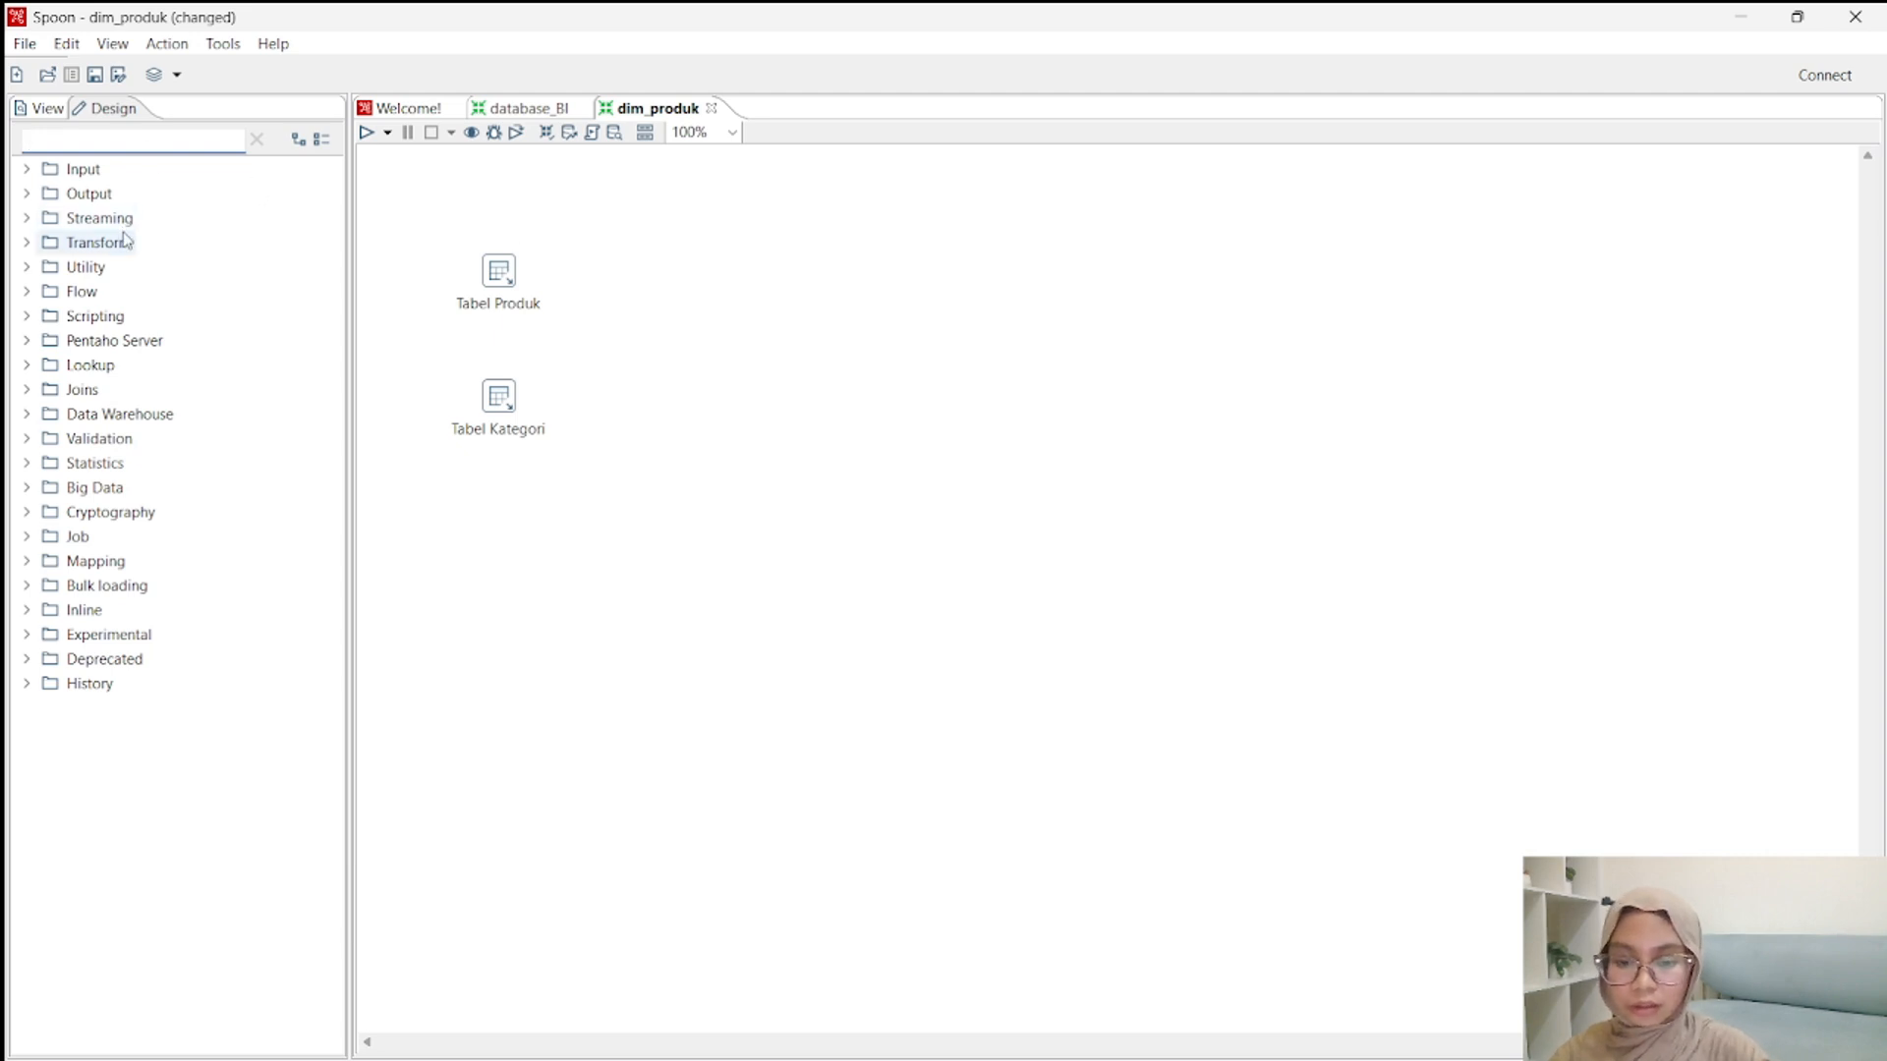
{"action": "type", "text": "table"}
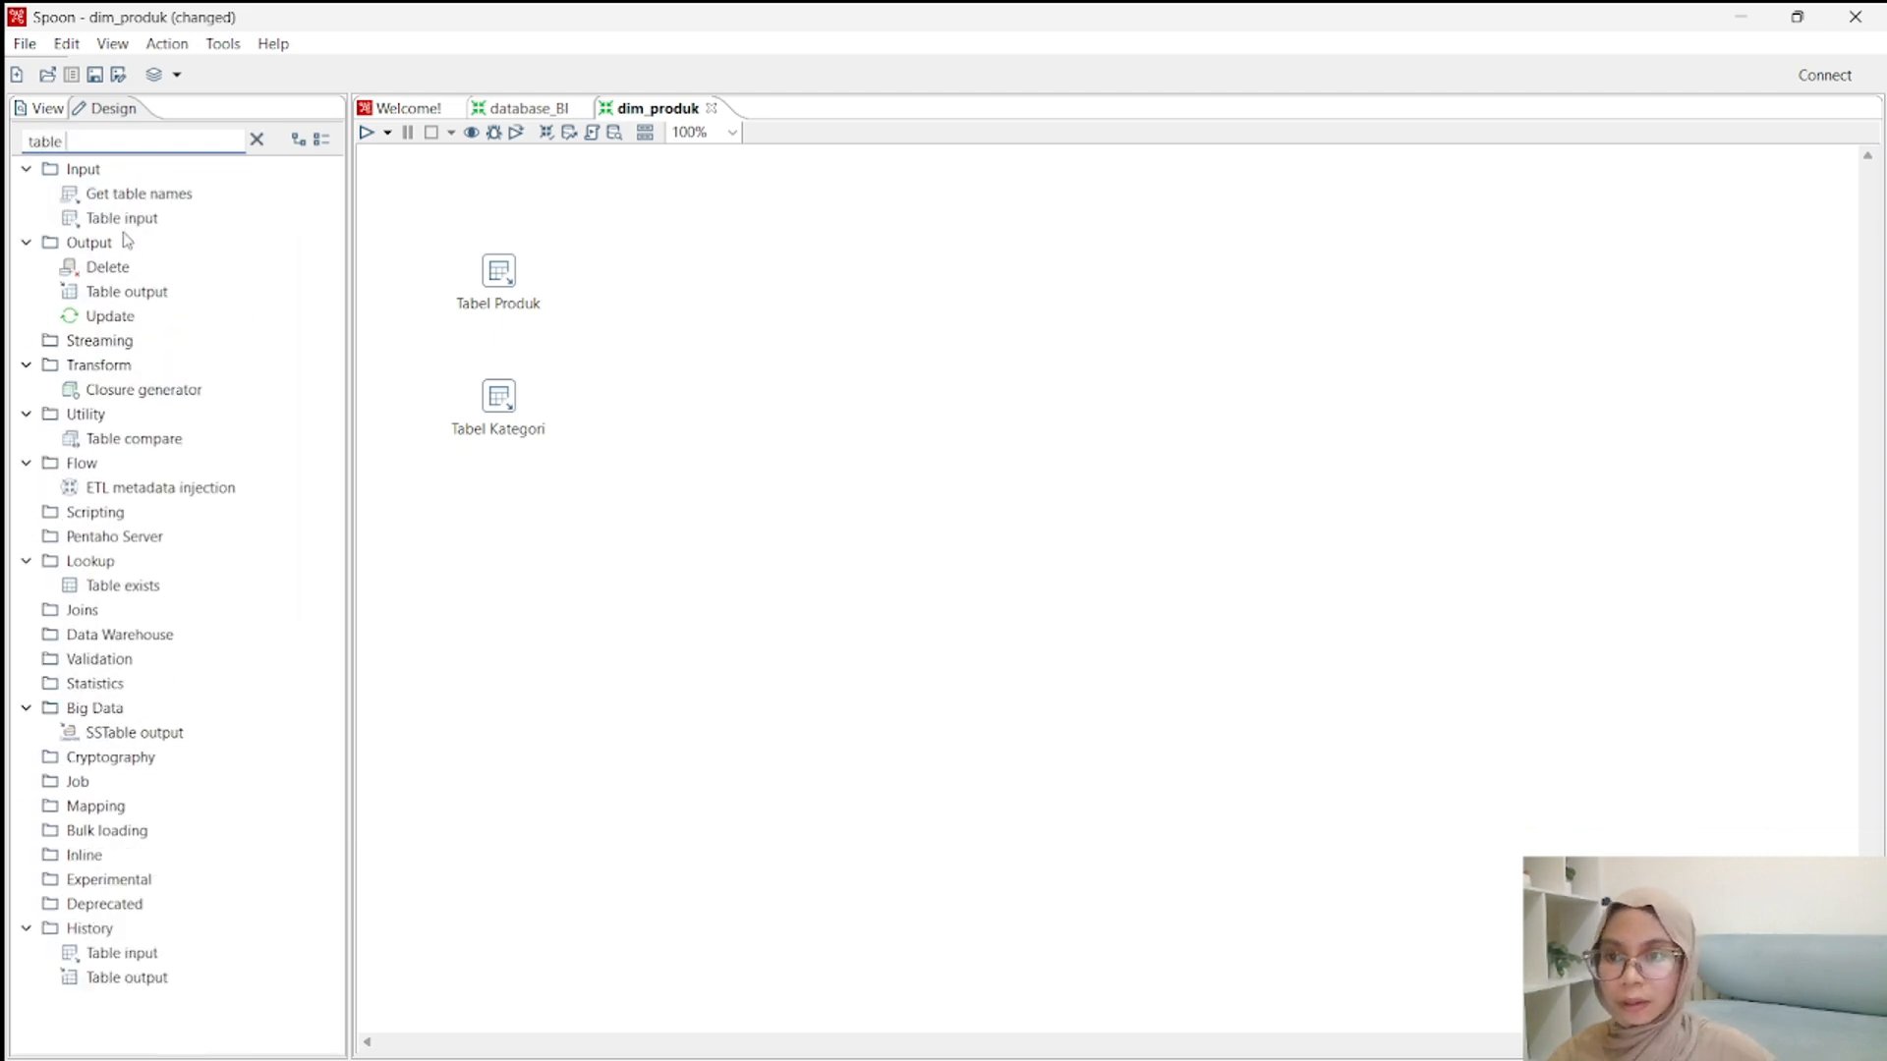
{"action": "left_click_drag", "start_coordinate": [120, 219], "coordinate": [626, 342]}
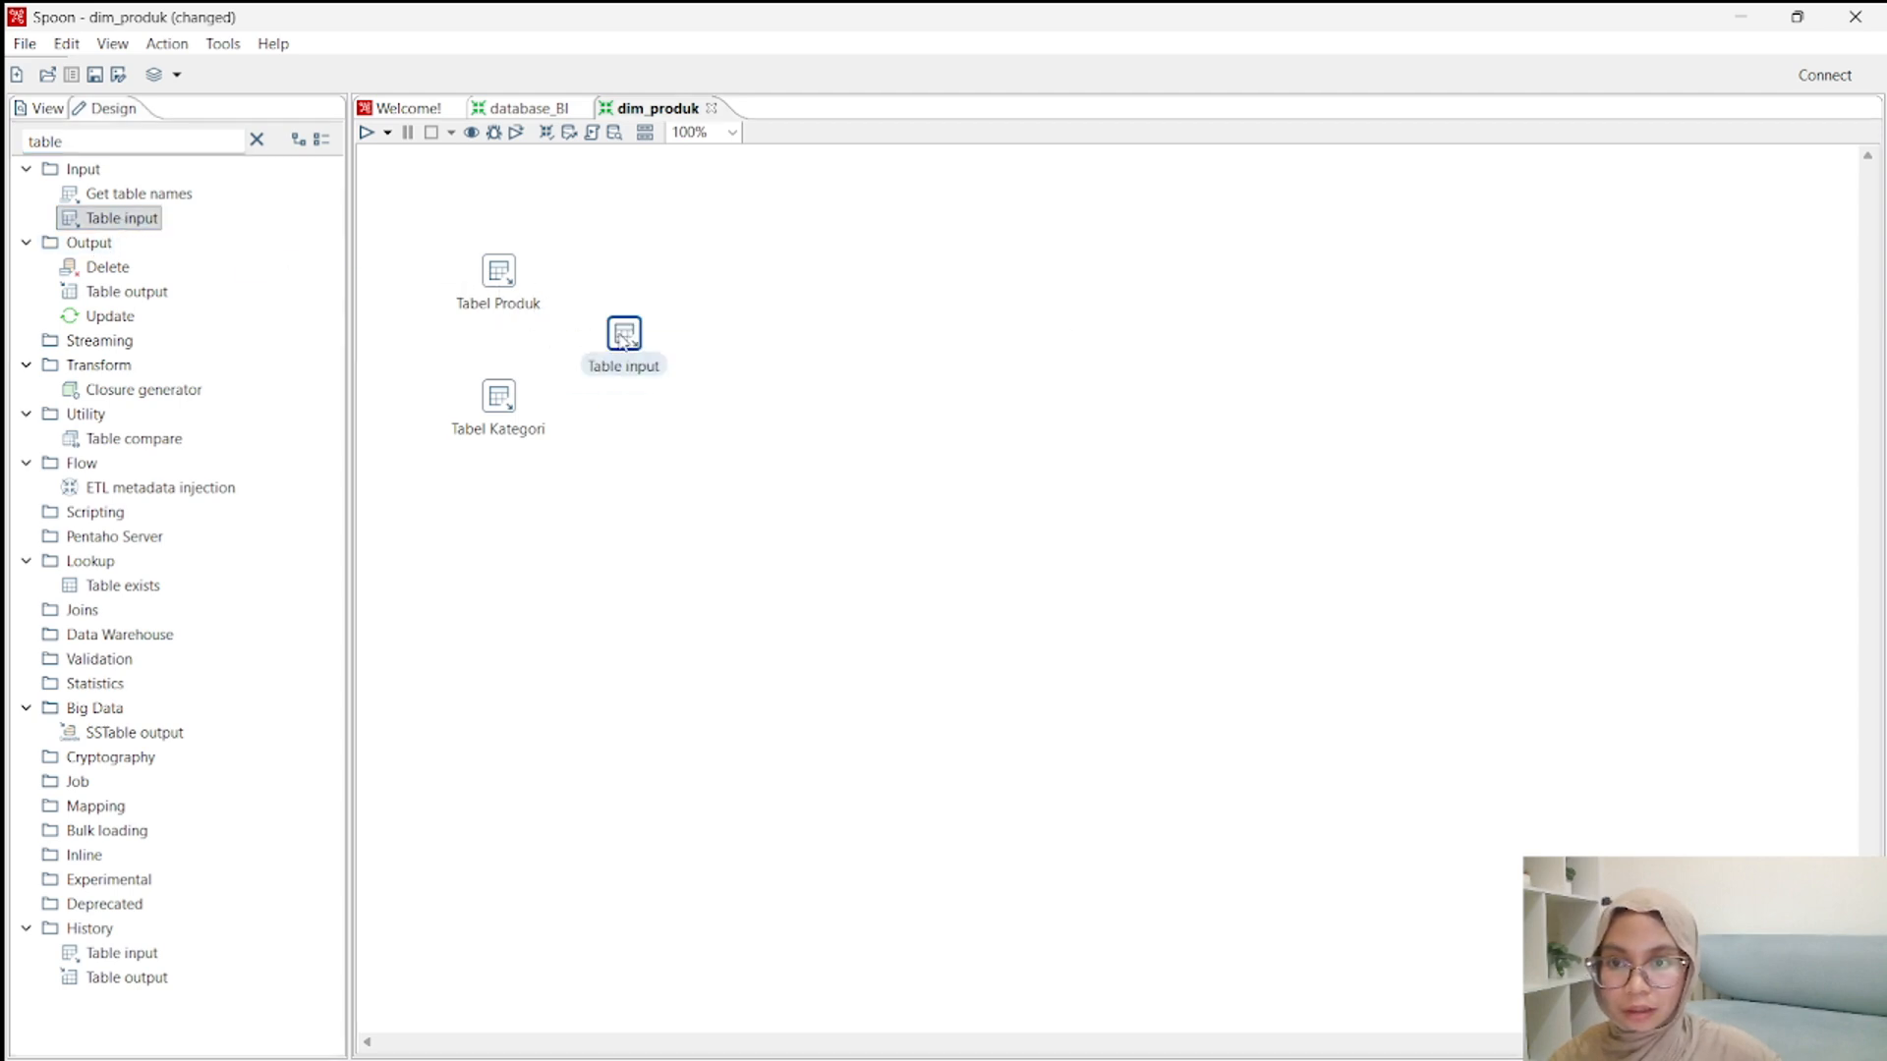
{"action": "right_click", "coordinate": [641, 339]}
{"action": "left_click", "coordinate": [739, 555]}
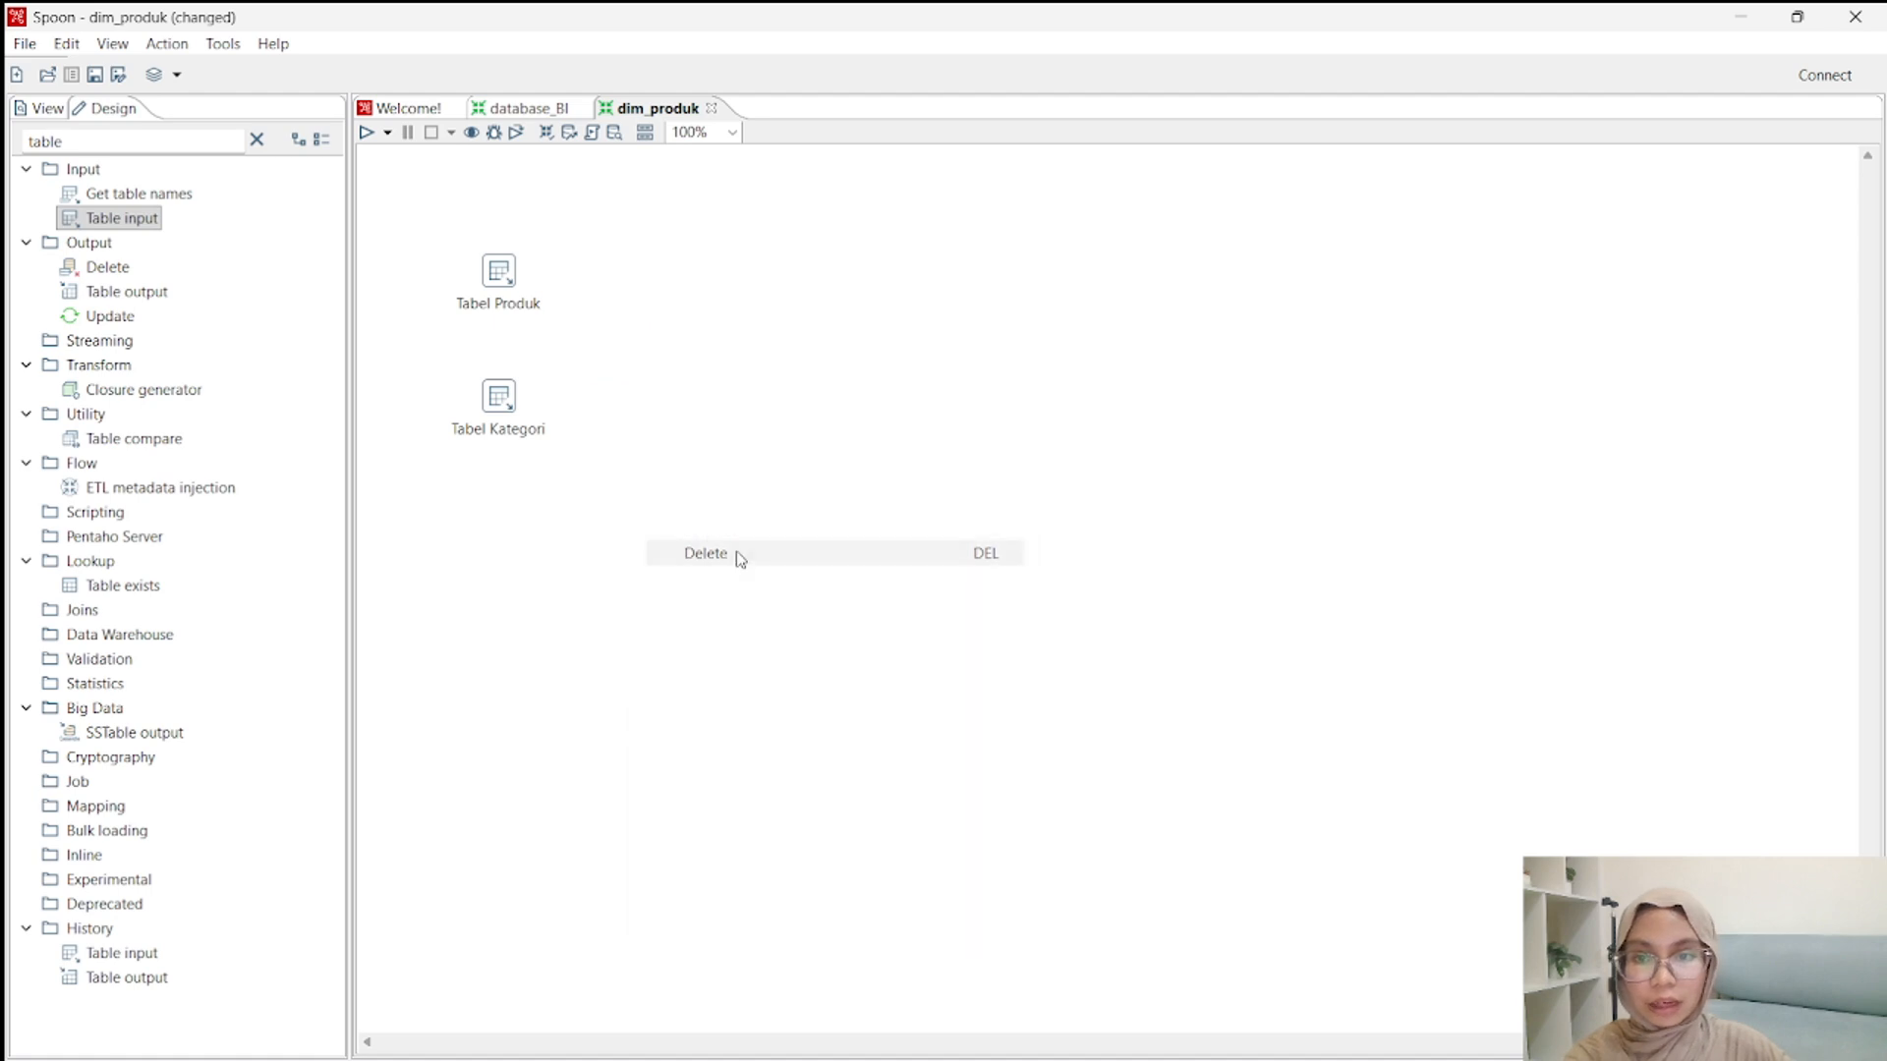
Search the step library for "stream look" and place a Stream lookup step beside the two table inputs.
{"action": "left_click", "coordinate": [256, 139]}
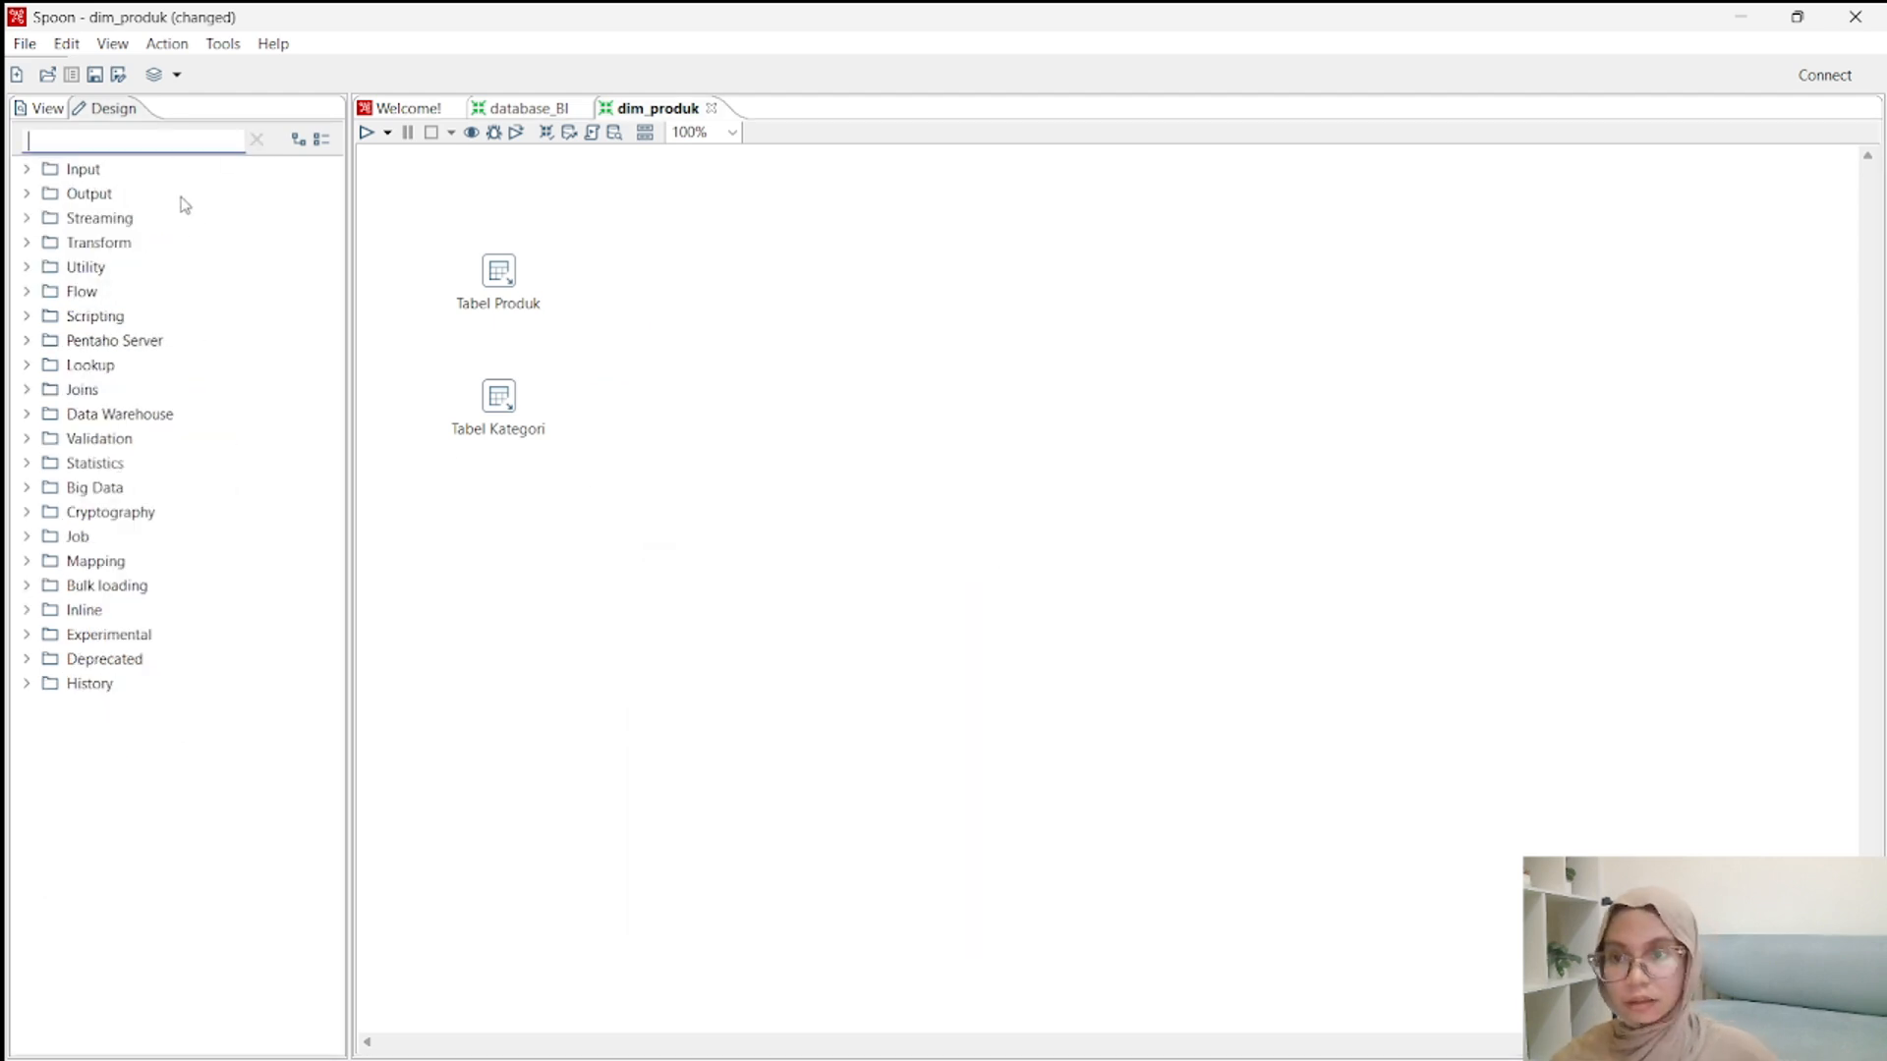
{"action": "type", "text": "stream"}
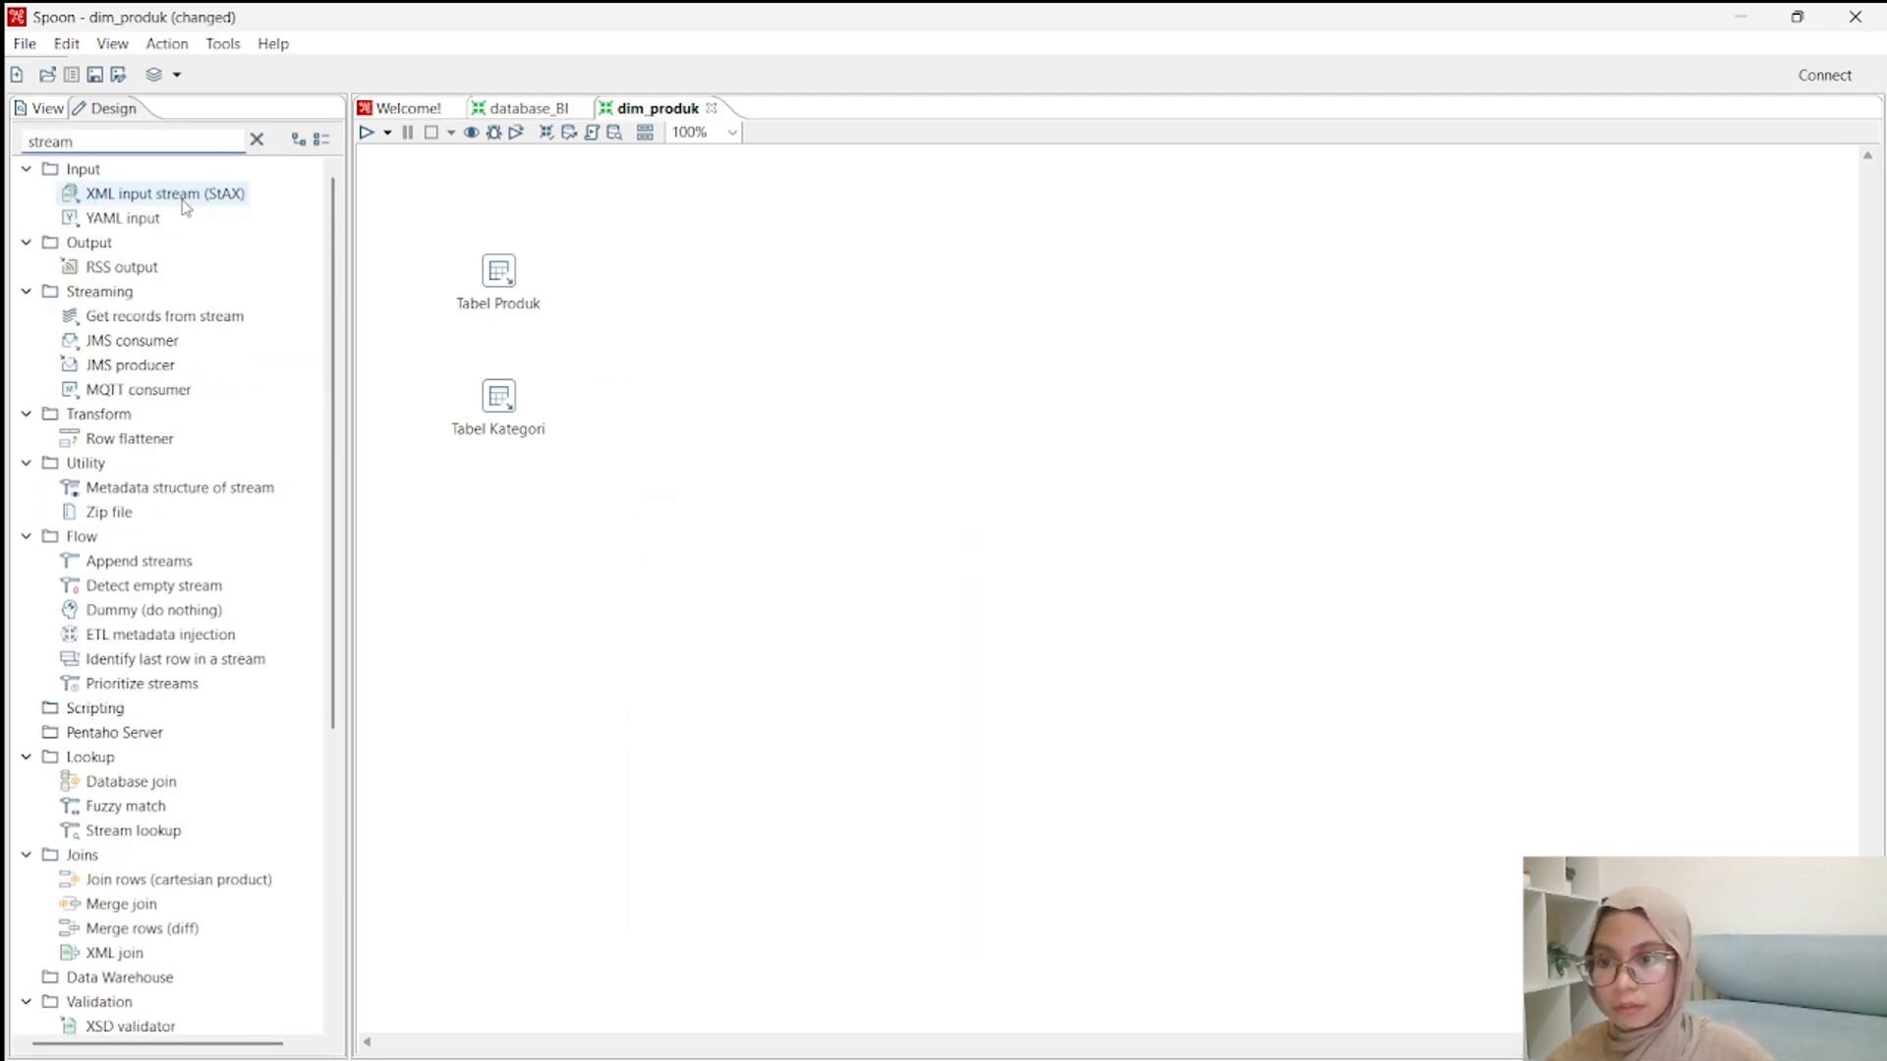
{"action": "type", "text": " look"}
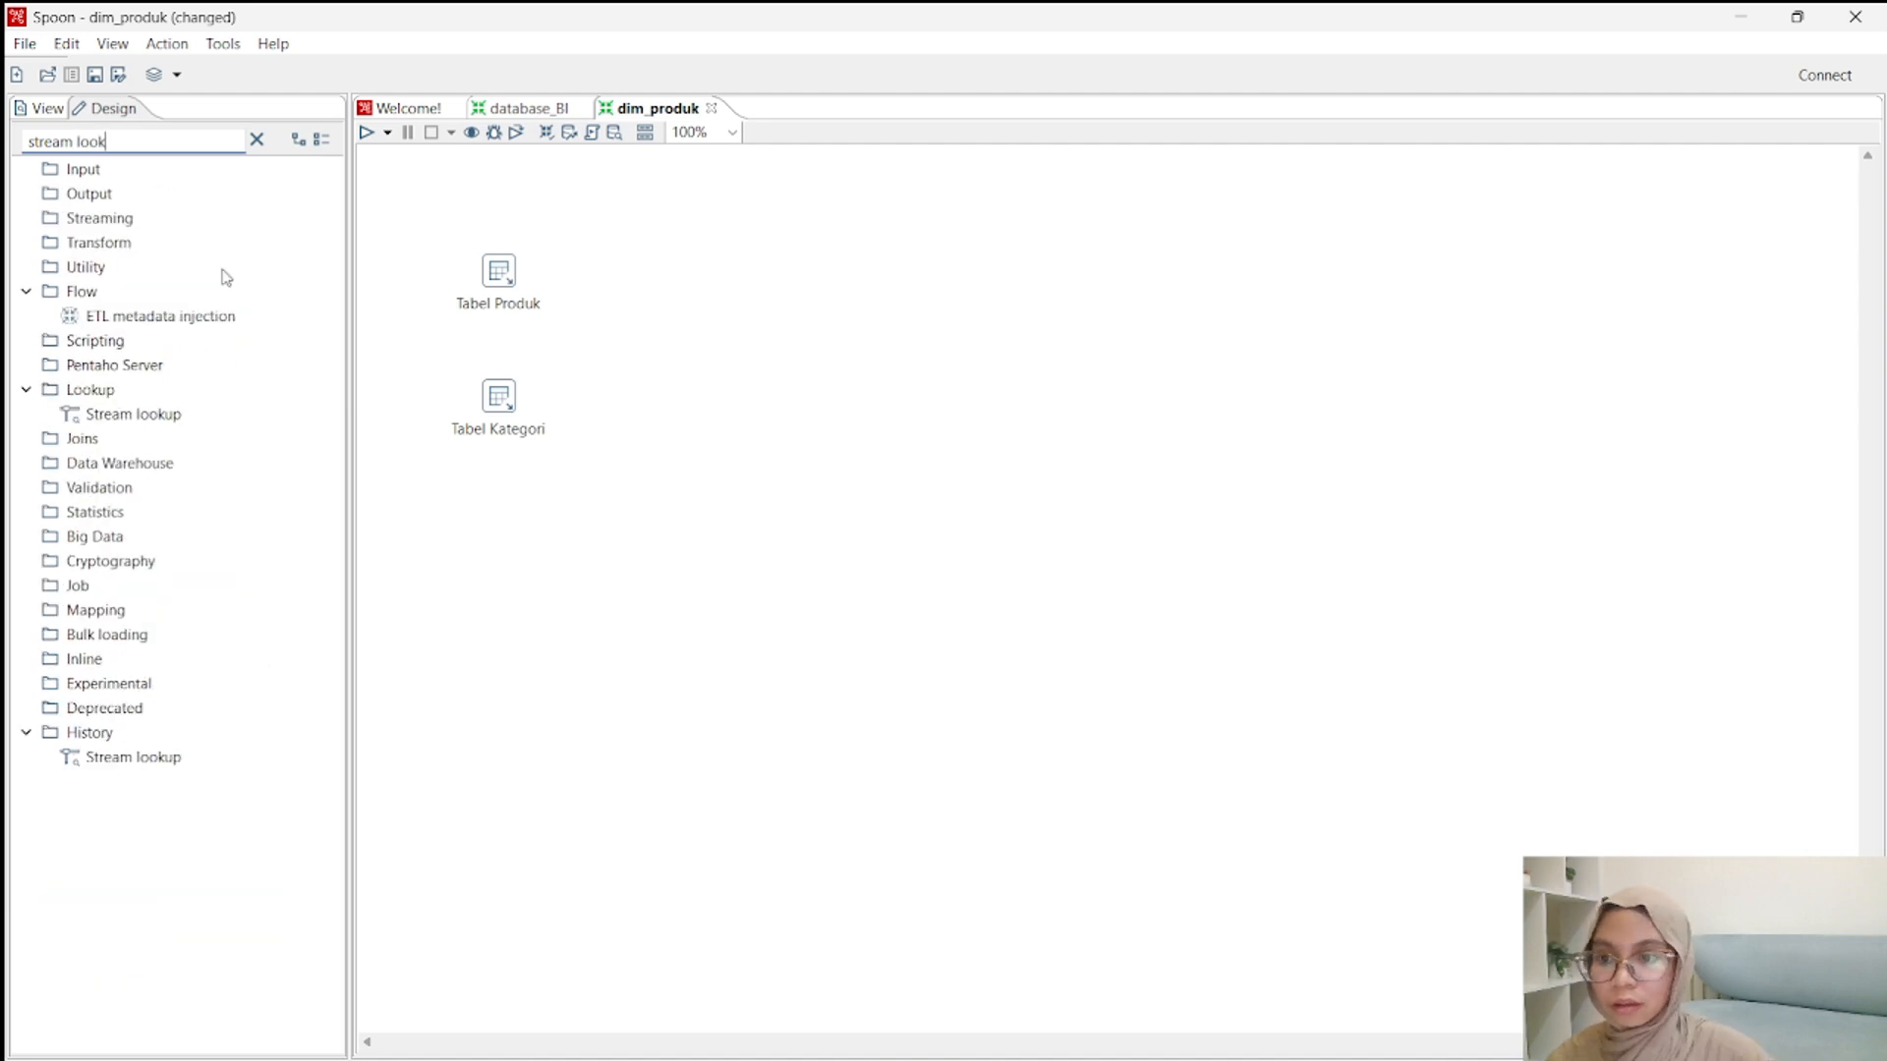
{"action": "left_click_drag", "start_coordinate": [128, 414], "coordinate": [624, 334]}
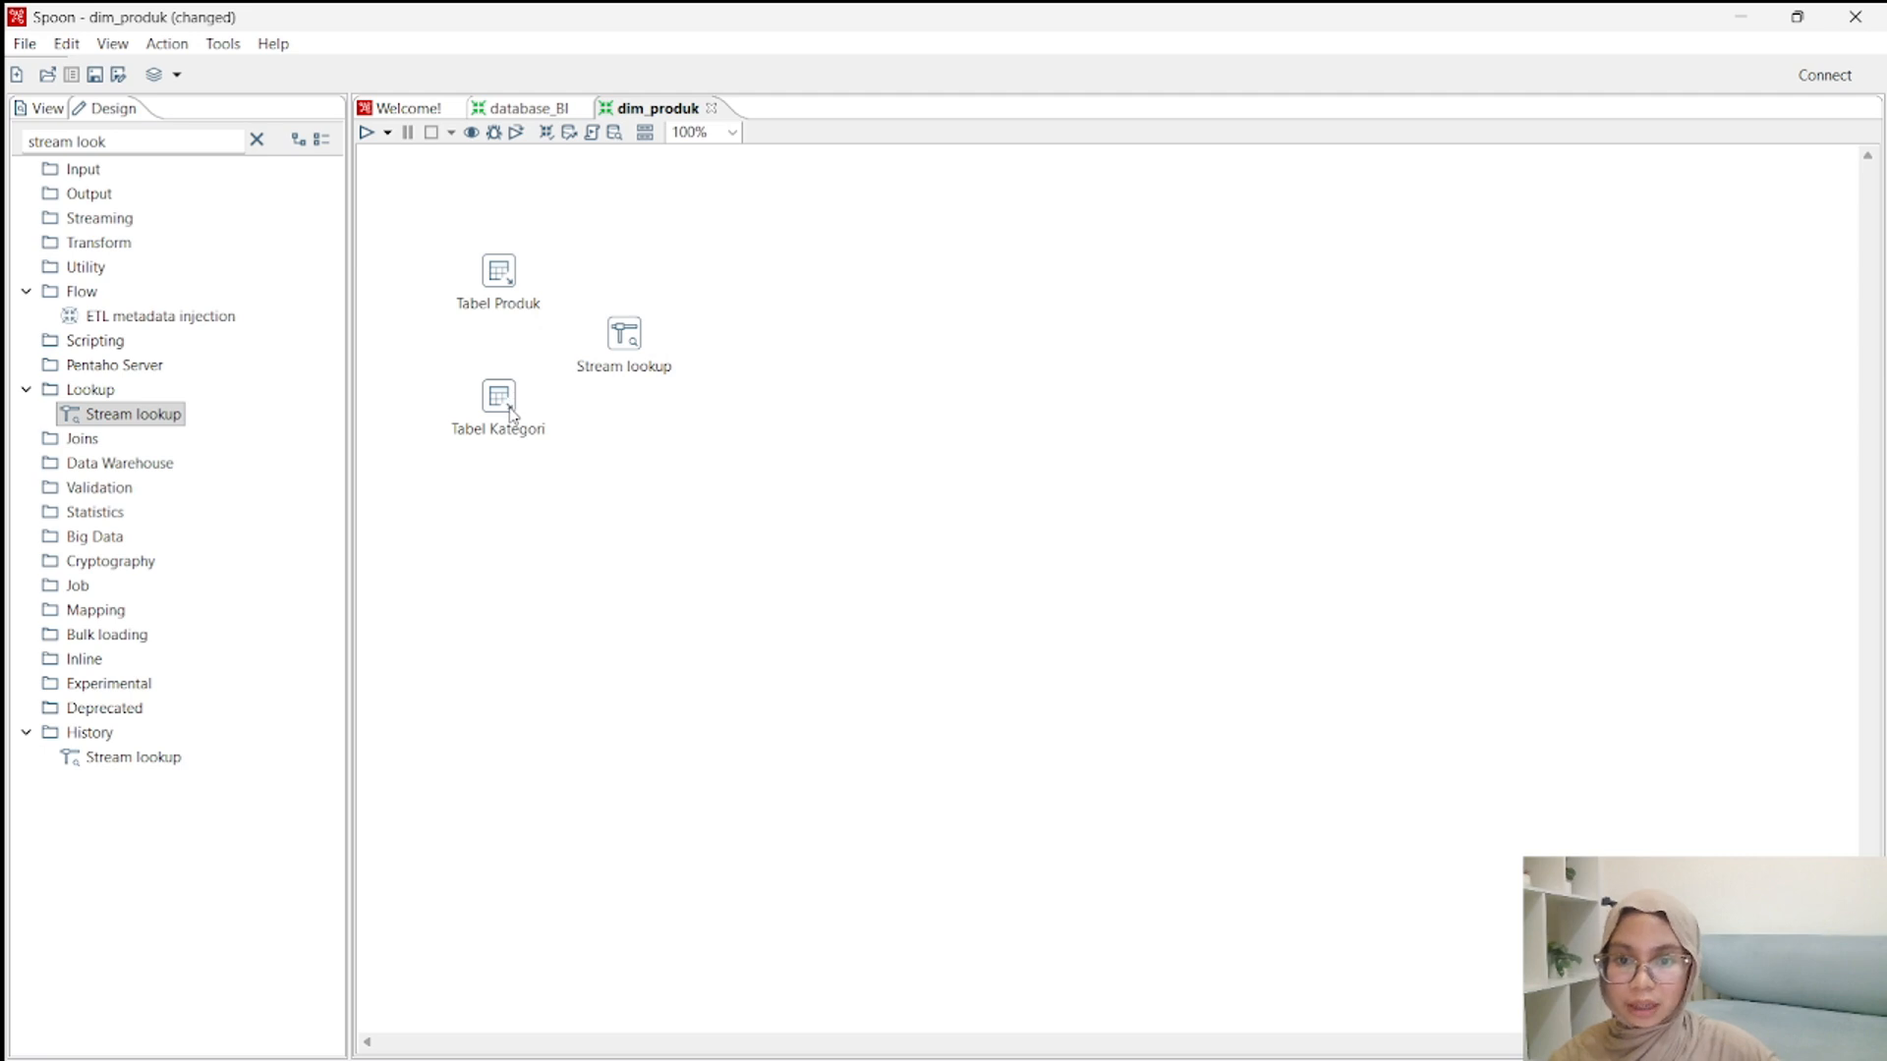
Connect Tabel Produk and Tabel Kategori to the Stream lookup step with hops.
{"action": "left_click", "coordinate": [511, 284]}
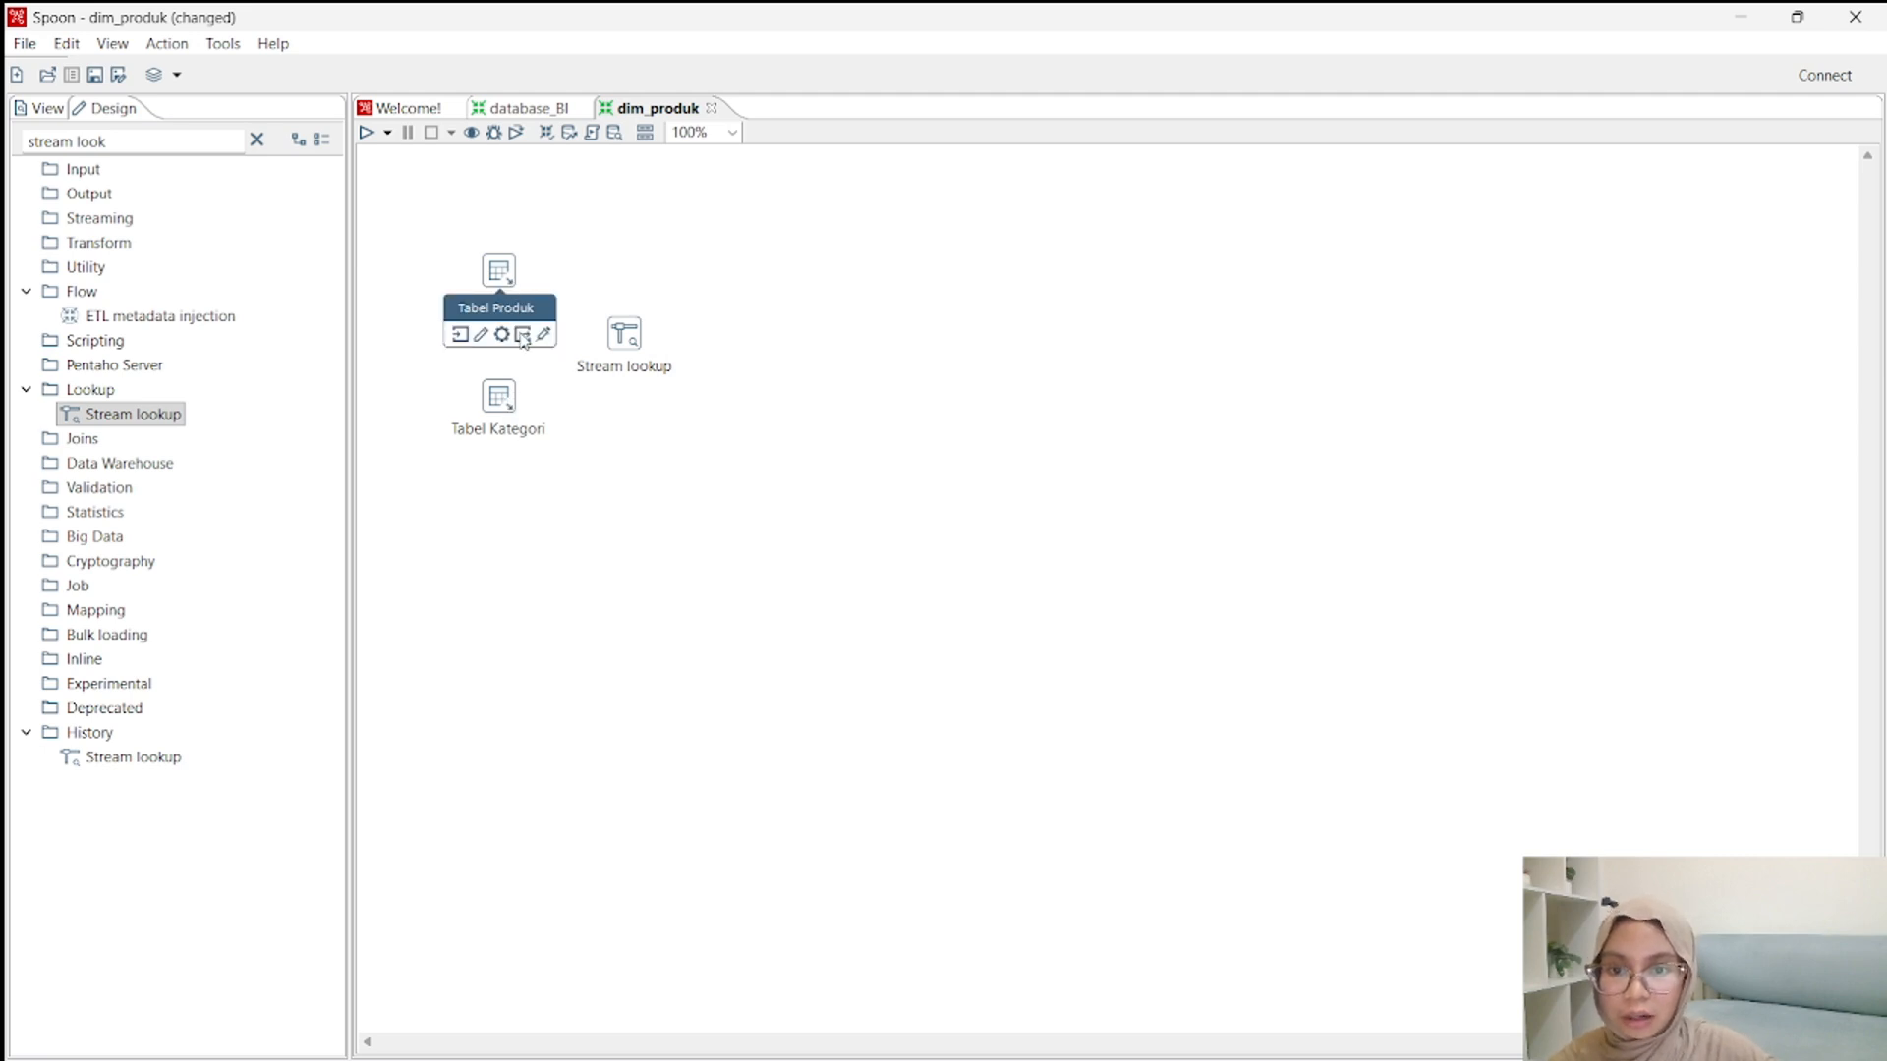
{"action": "left_click_drag", "start_coordinate": [523, 340], "coordinate": [614, 330]}
{"action": "mouse_move", "coordinate": [509, 412]}
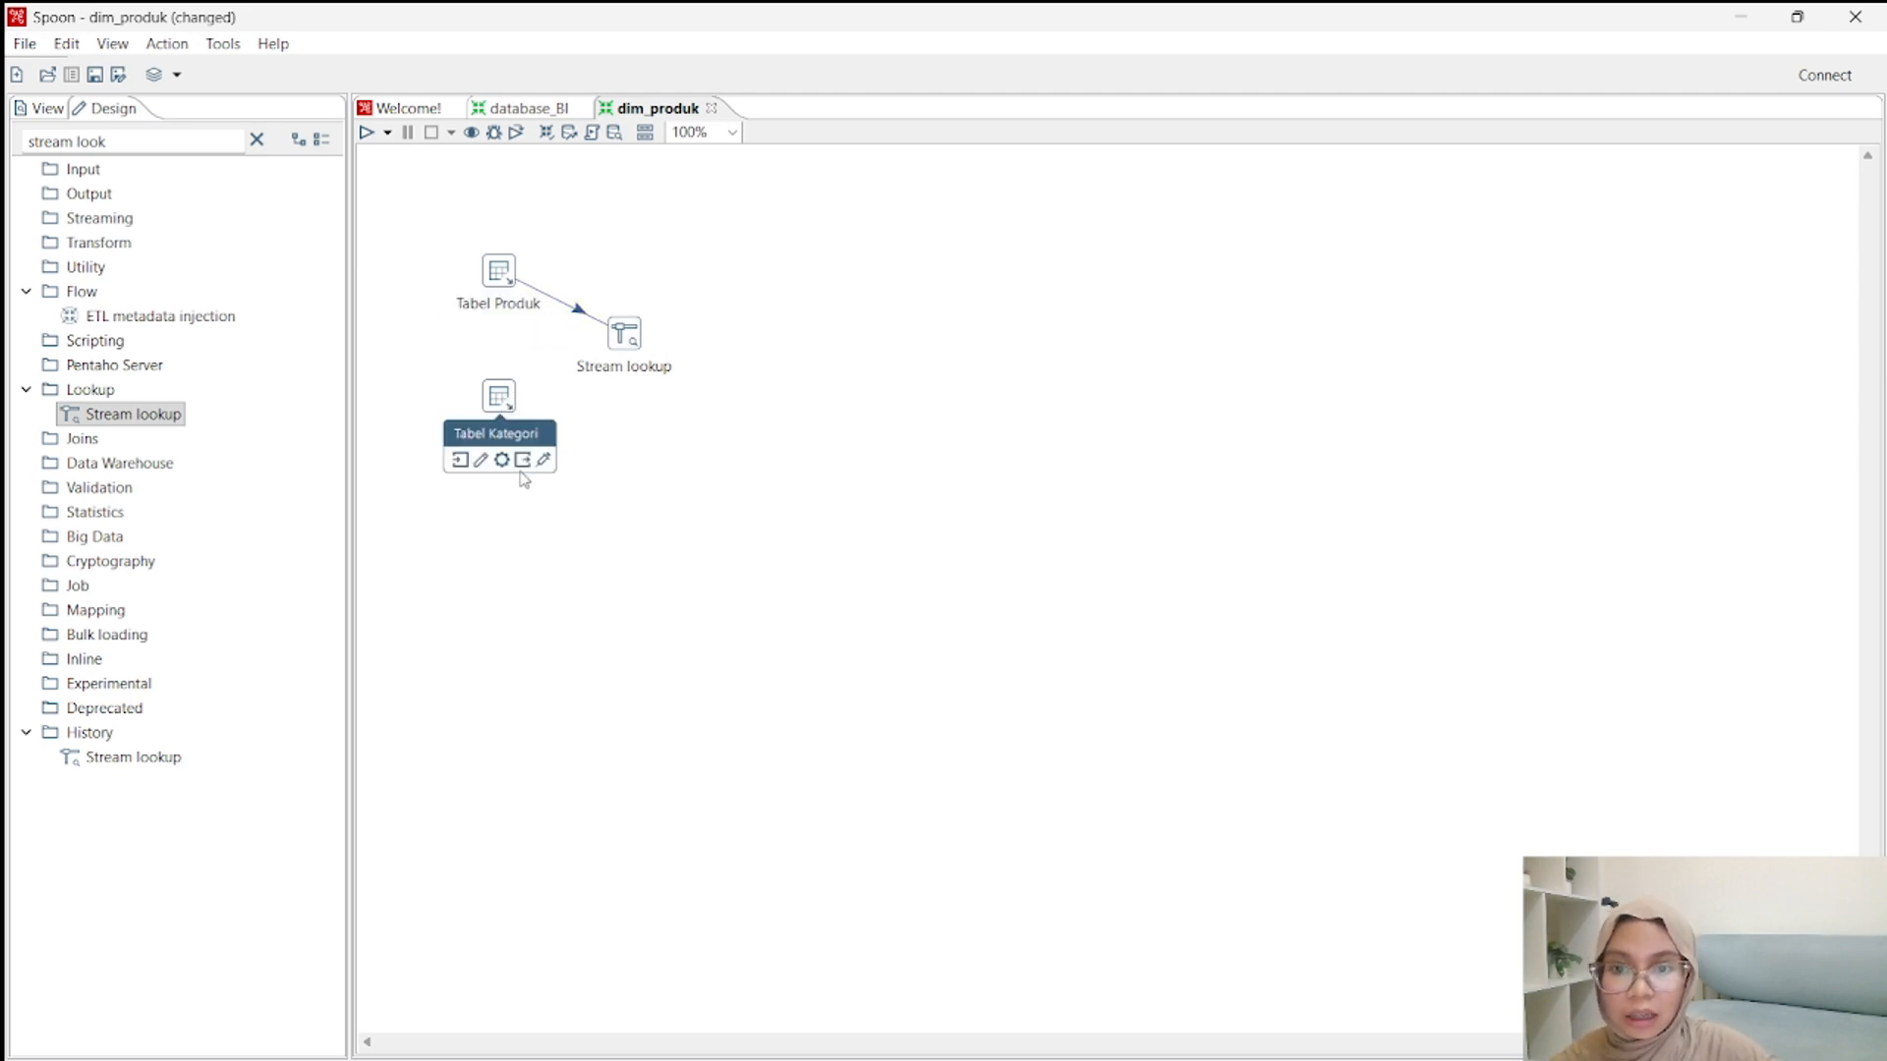
{"action": "left_click_drag", "start_coordinate": [550, 469], "coordinate": [623, 337]}
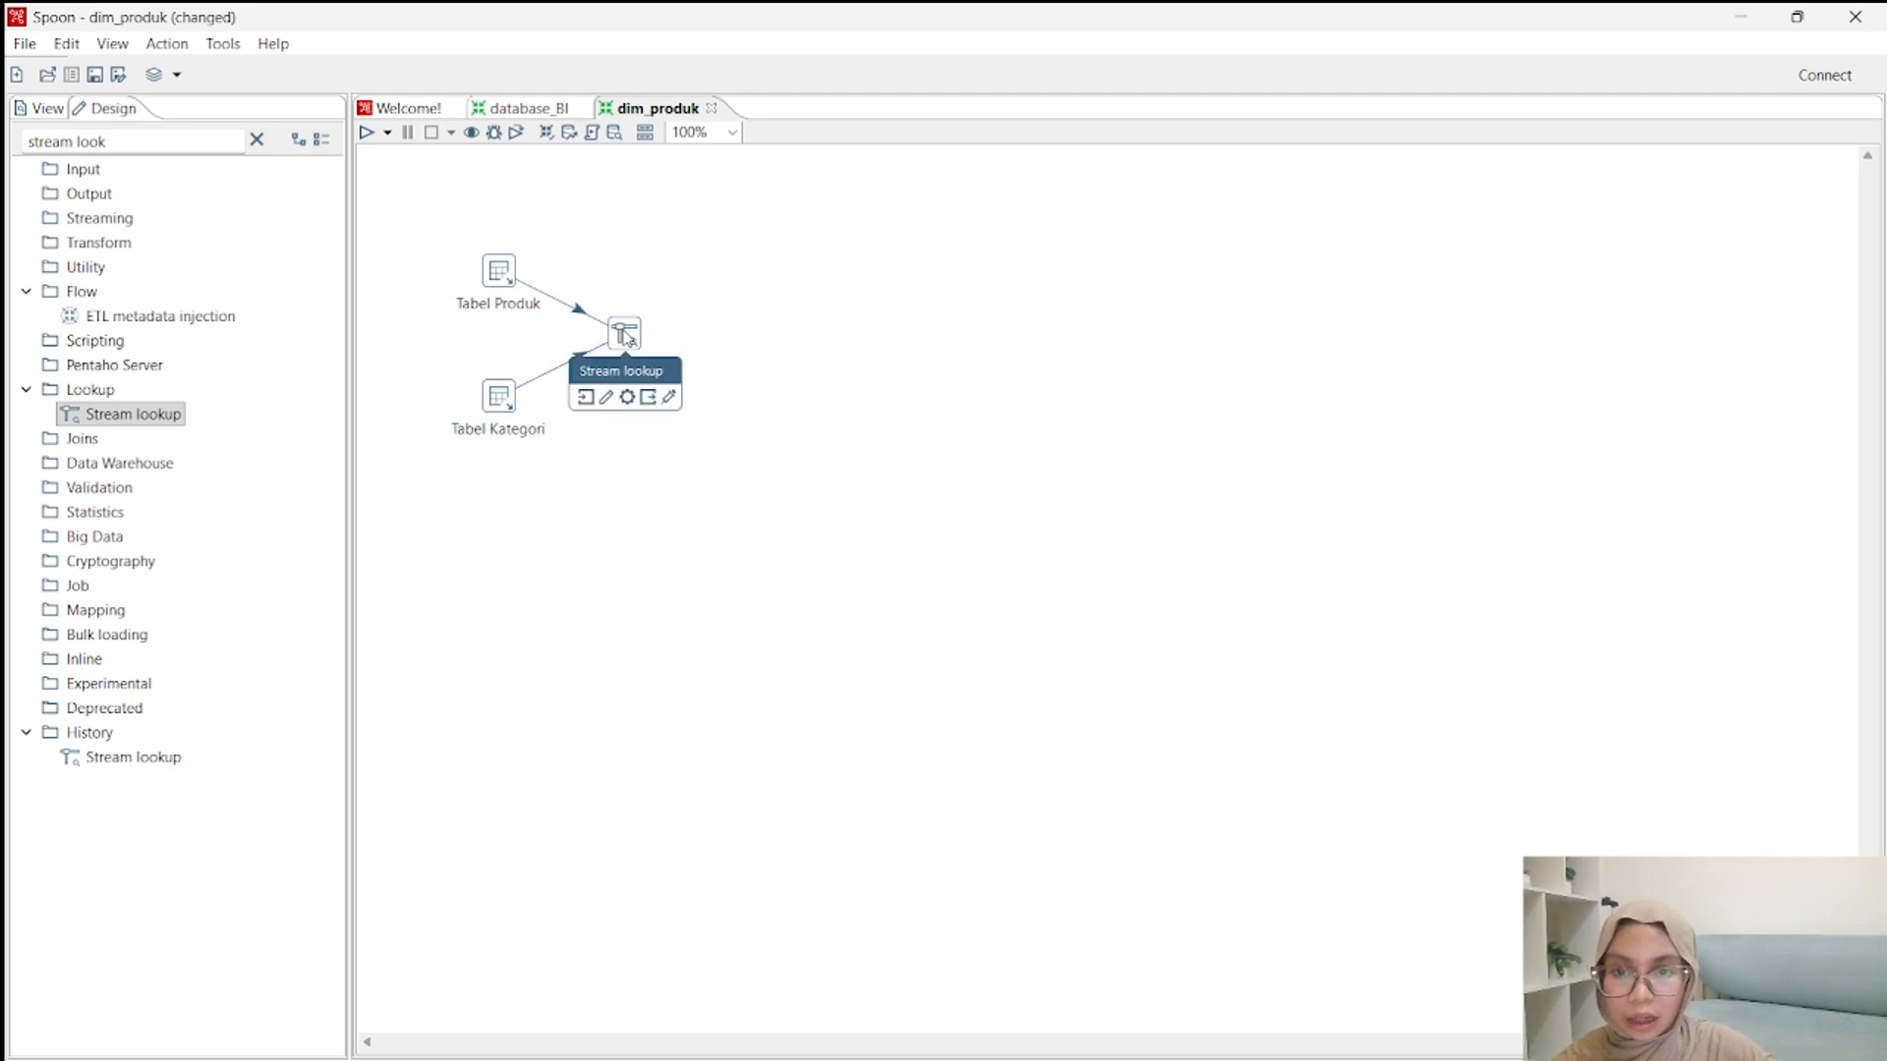
Rename the Stream lookup step as join and set its lookup step to Tabel Kategori.
{"action": "double_click", "coordinate": [634, 340]}
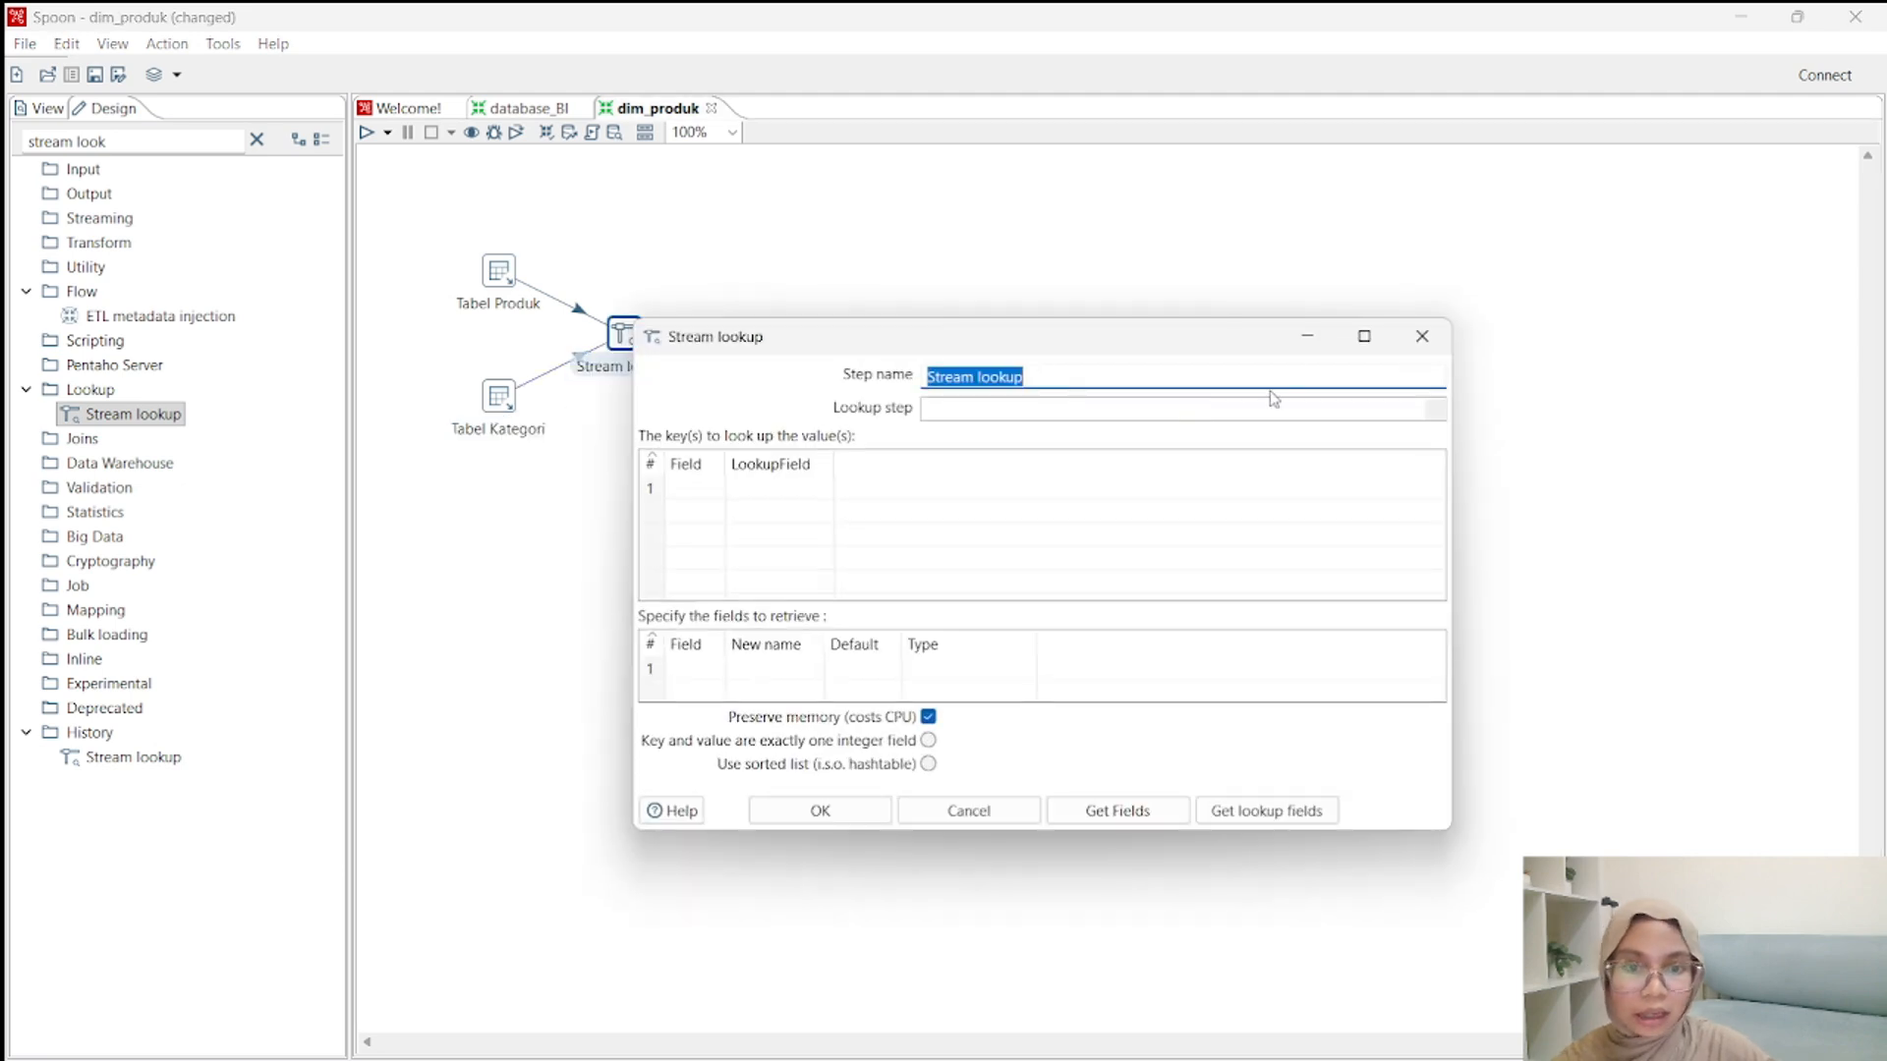
{"action": "left_click", "coordinate": [1182, 379]}
{"action": "key", "text": "ctrl+a"}
{"action": "type", "text": "jo"}
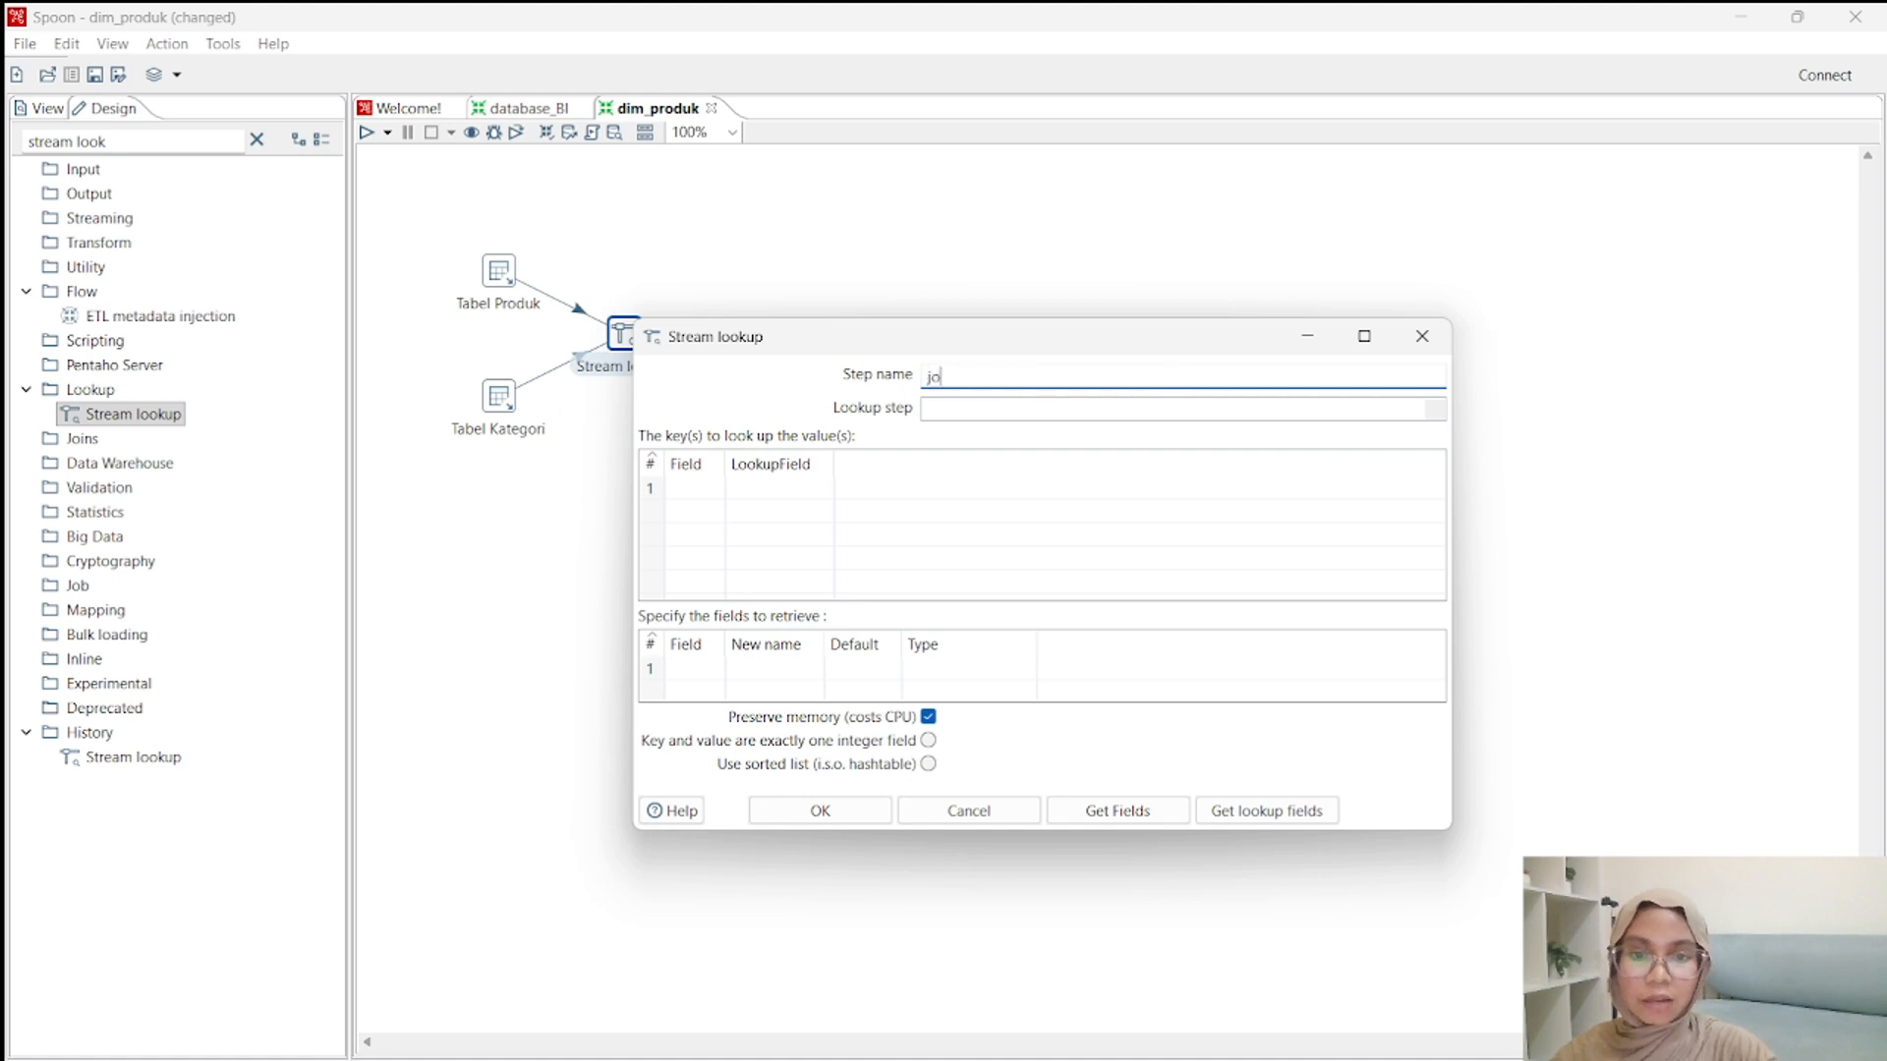
{"action": "left_click", "coordinate": [1439, 413]}
{"action": "left_click", "coordinate": [959, 454]}
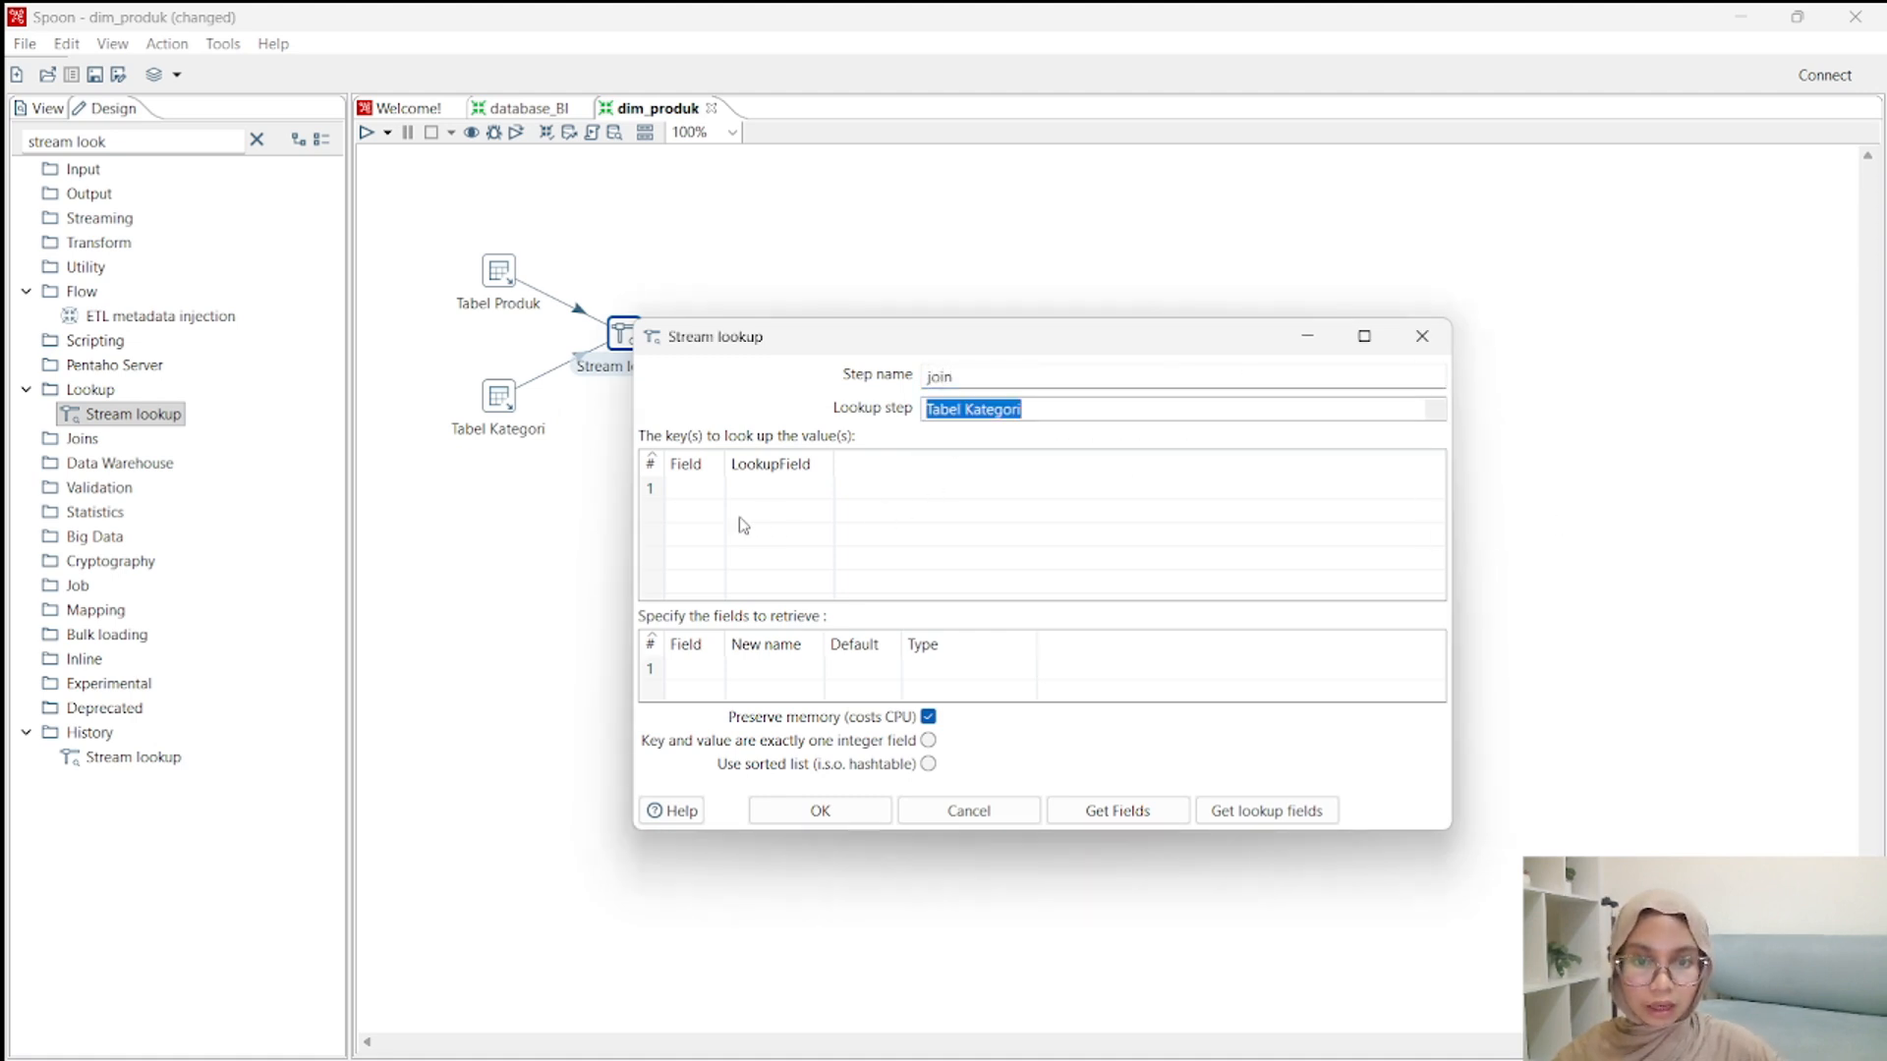
Set the lookup key by matching the field kode_kategori to the lookup field kode_kategori.
{"action": "left_click_drag", "start_coordinate": [724, 456], "coordinate": [802, 455]}
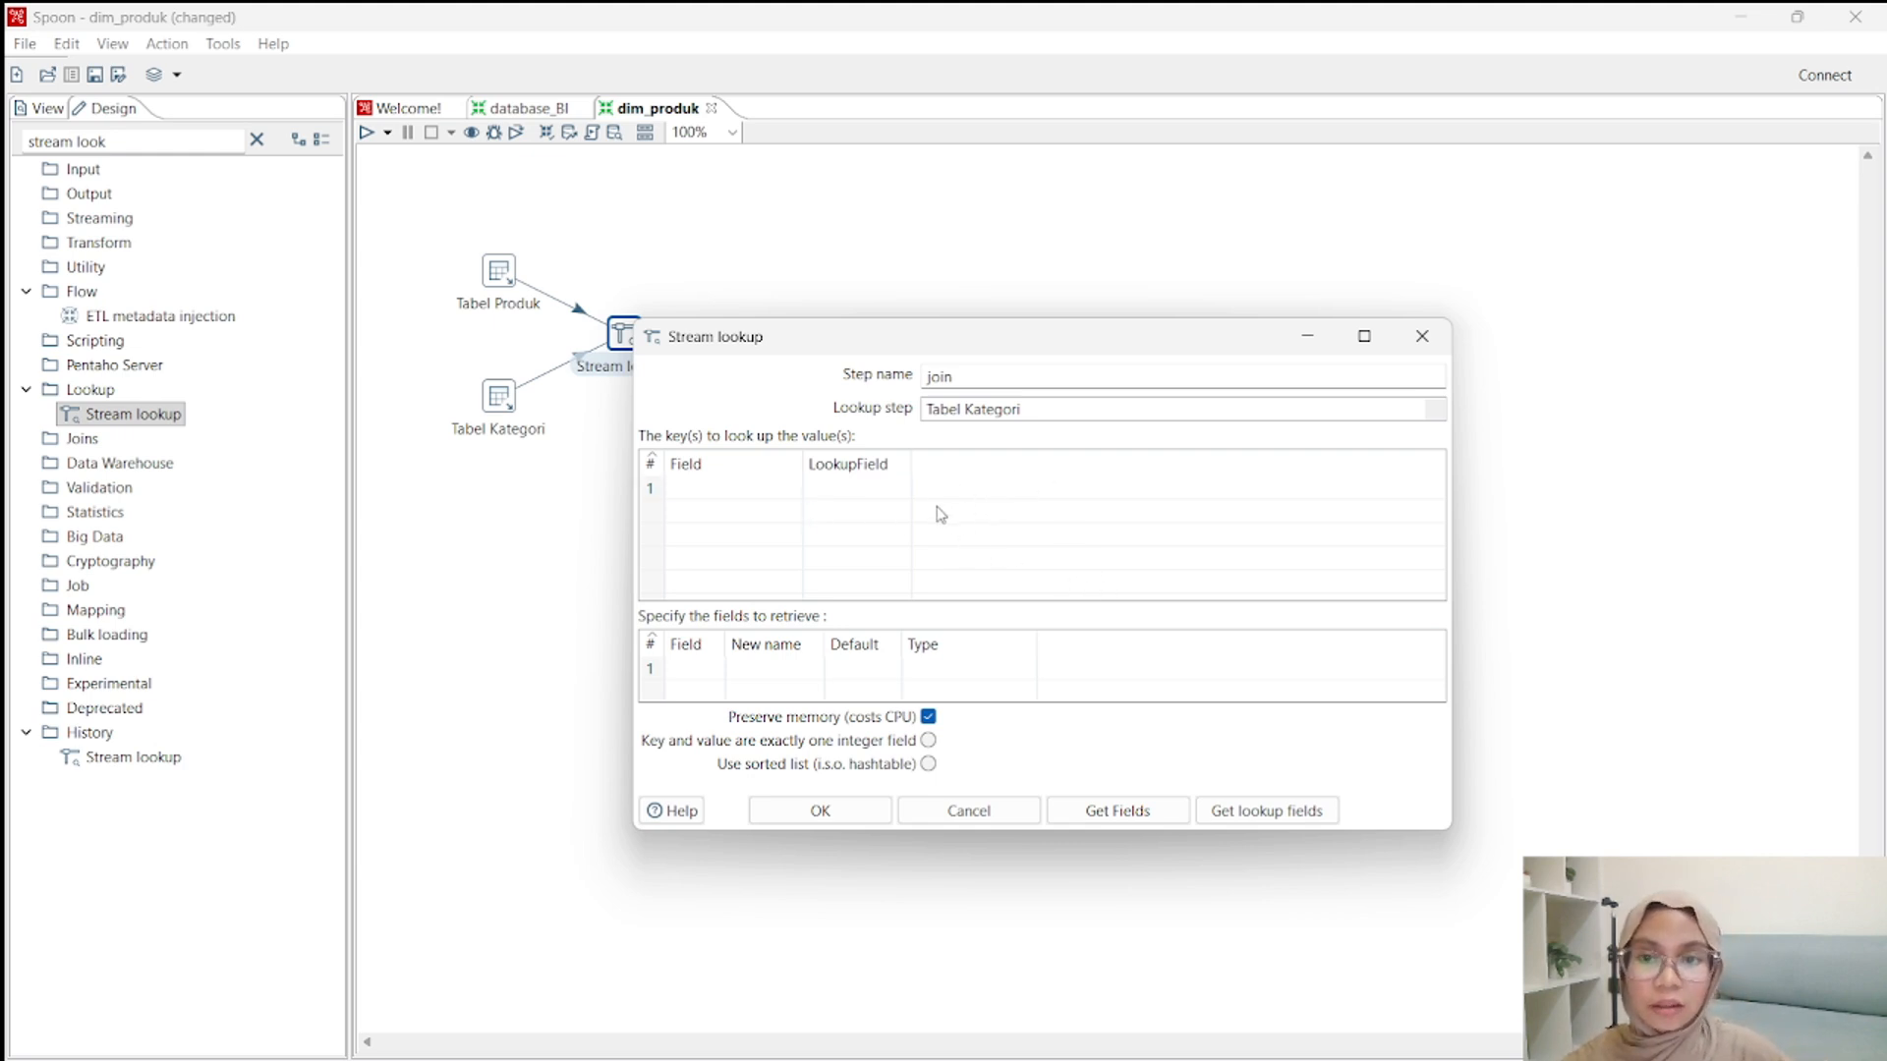
{"action": "left_click", "coordinate": [758, 488]}
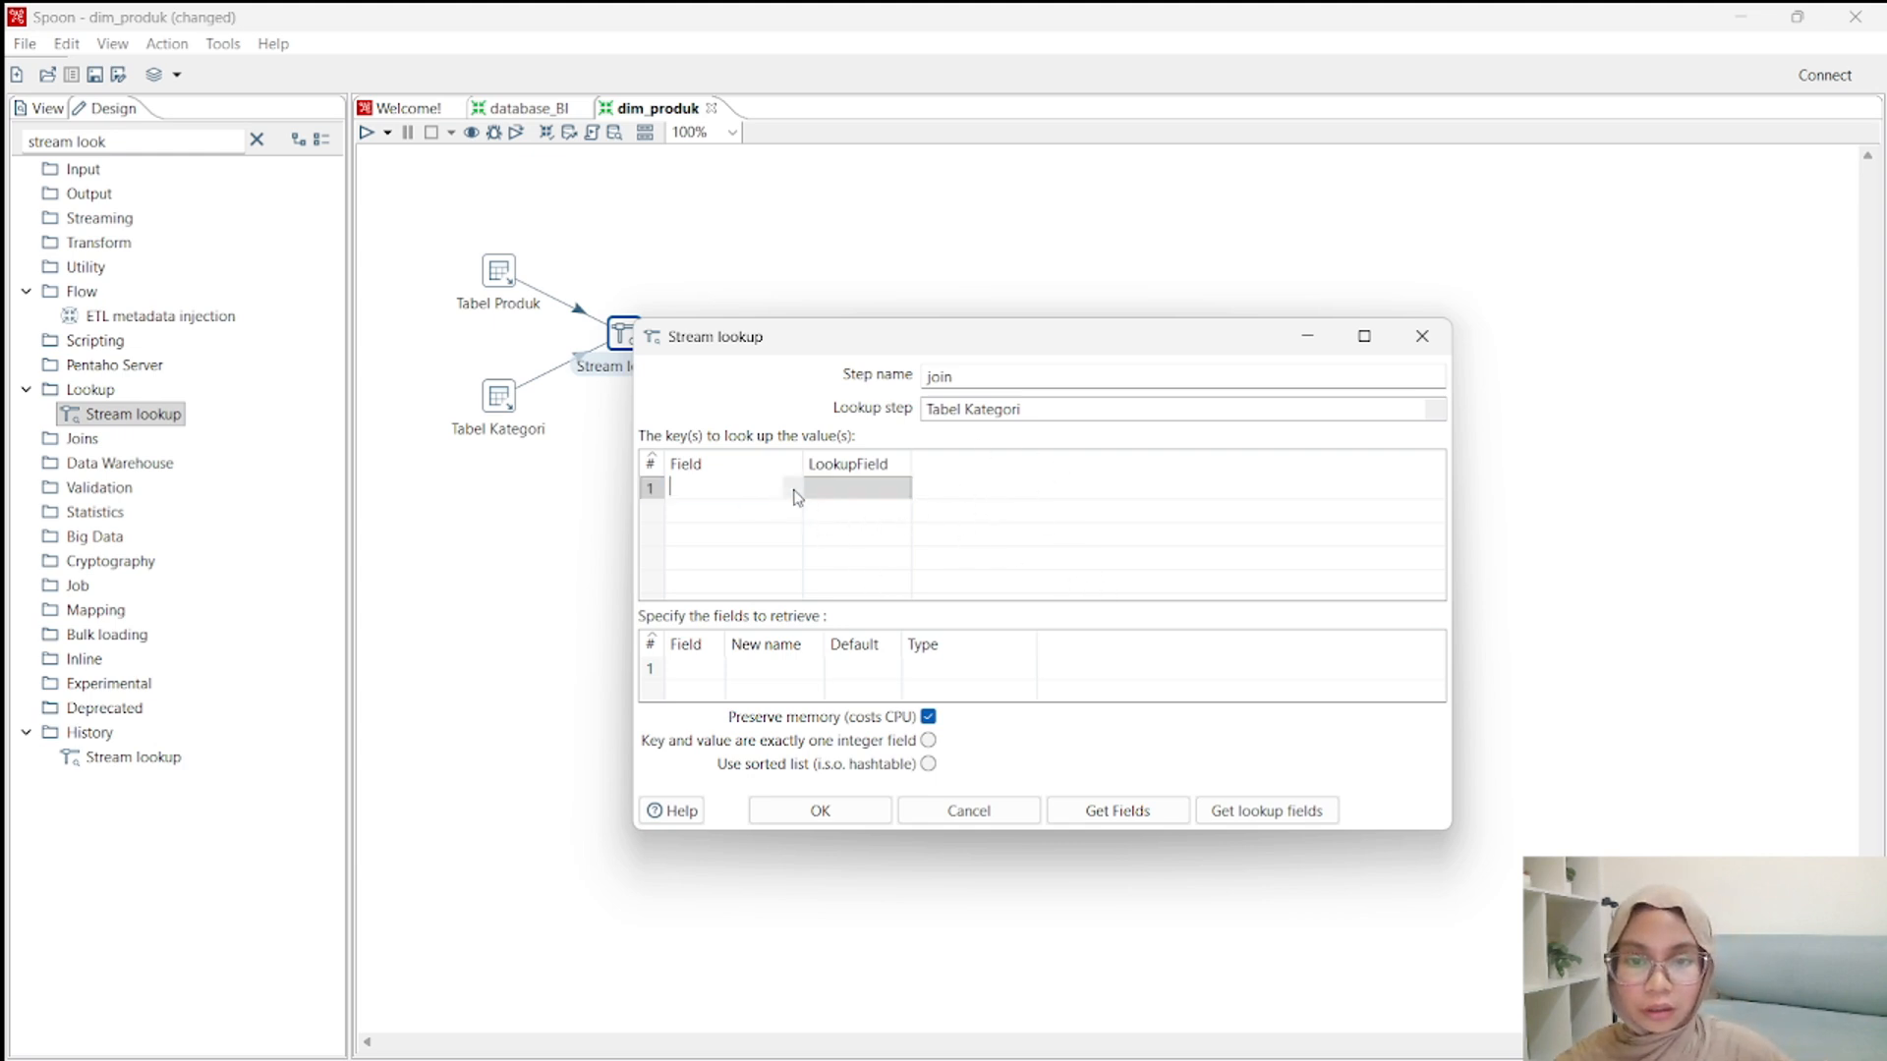
{"action": "left_click", "coordinate": [792, 491]}
{"action": "left_click", "coordinate": [704, 535]}
{"action": "left_click", "coordinate": [898, 489]}
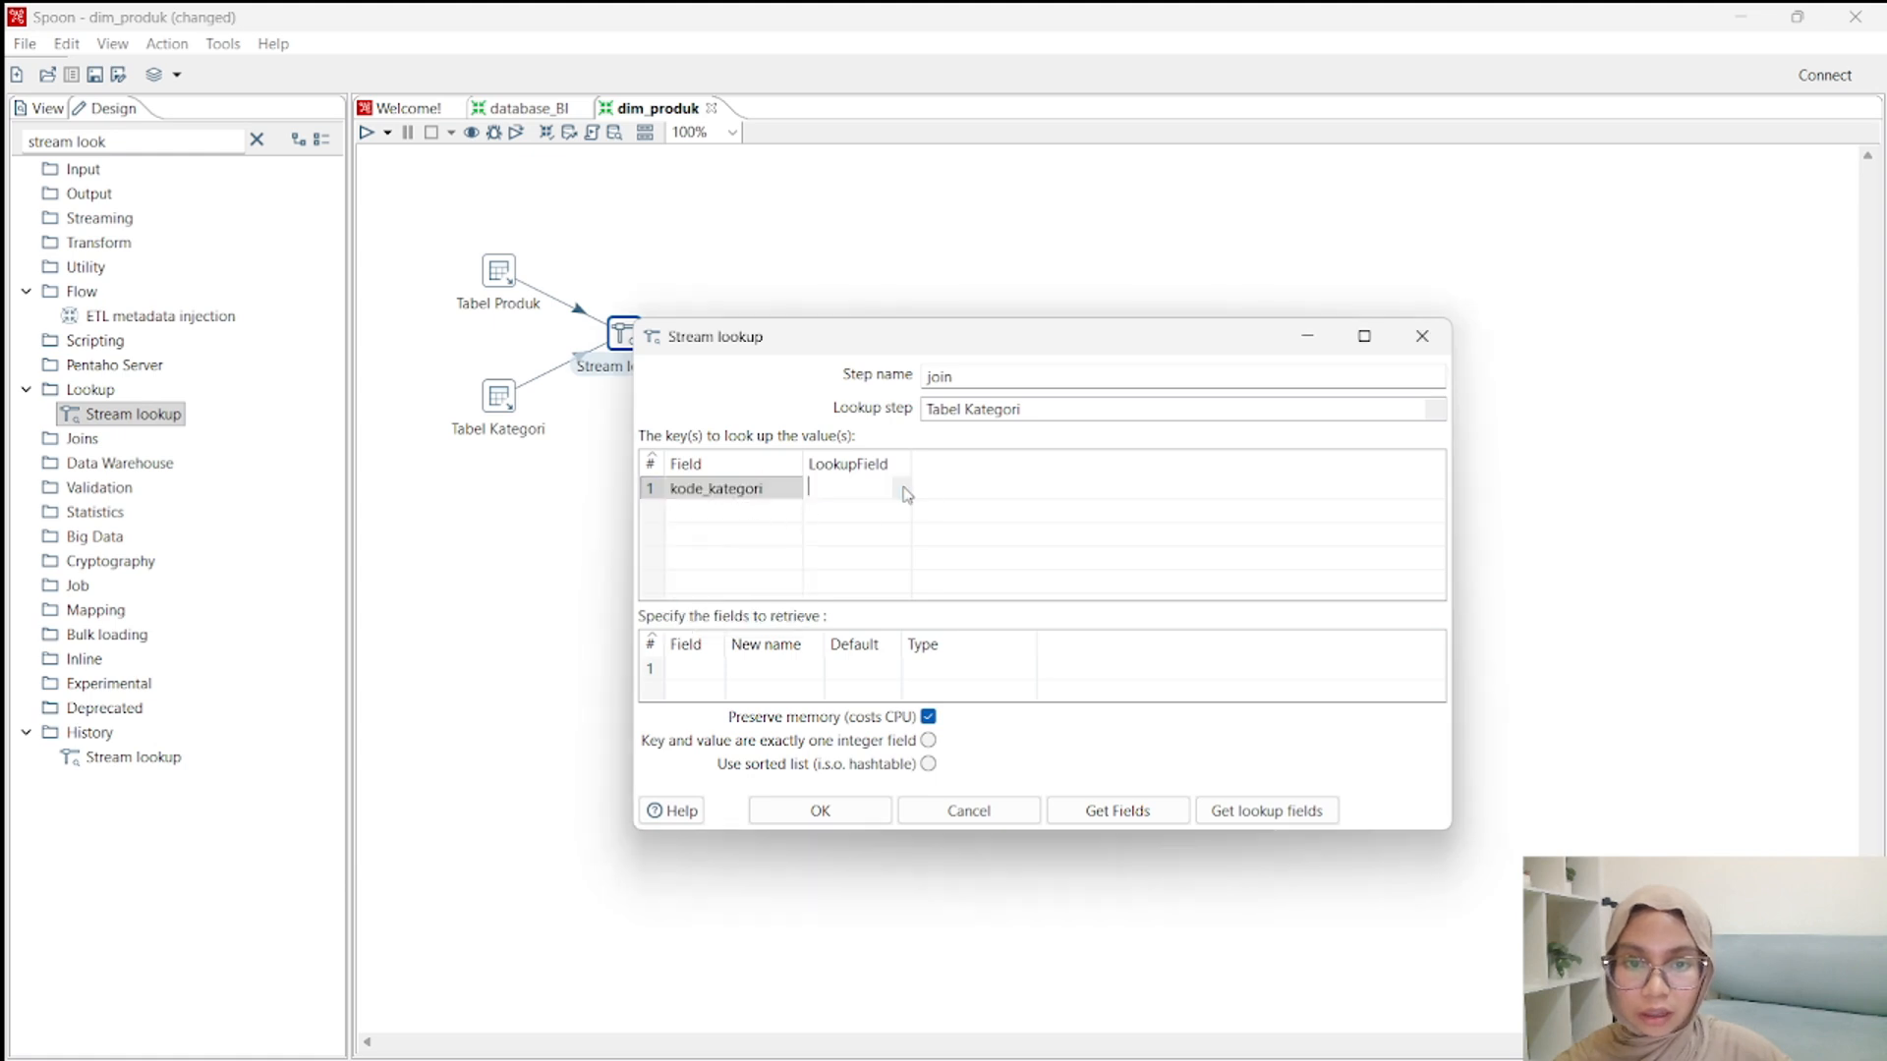
{"action": "left_click", "coordinate": [908, 491]}
{"action": "left_click", "coordinate": [890, 512]}
Set nama_kategori as the field to retrieve, checking dim_produk in the WhatsApp star schema image, and accept the lookup settings.
{"action": "left_click", "coordinate": [715, 666]}
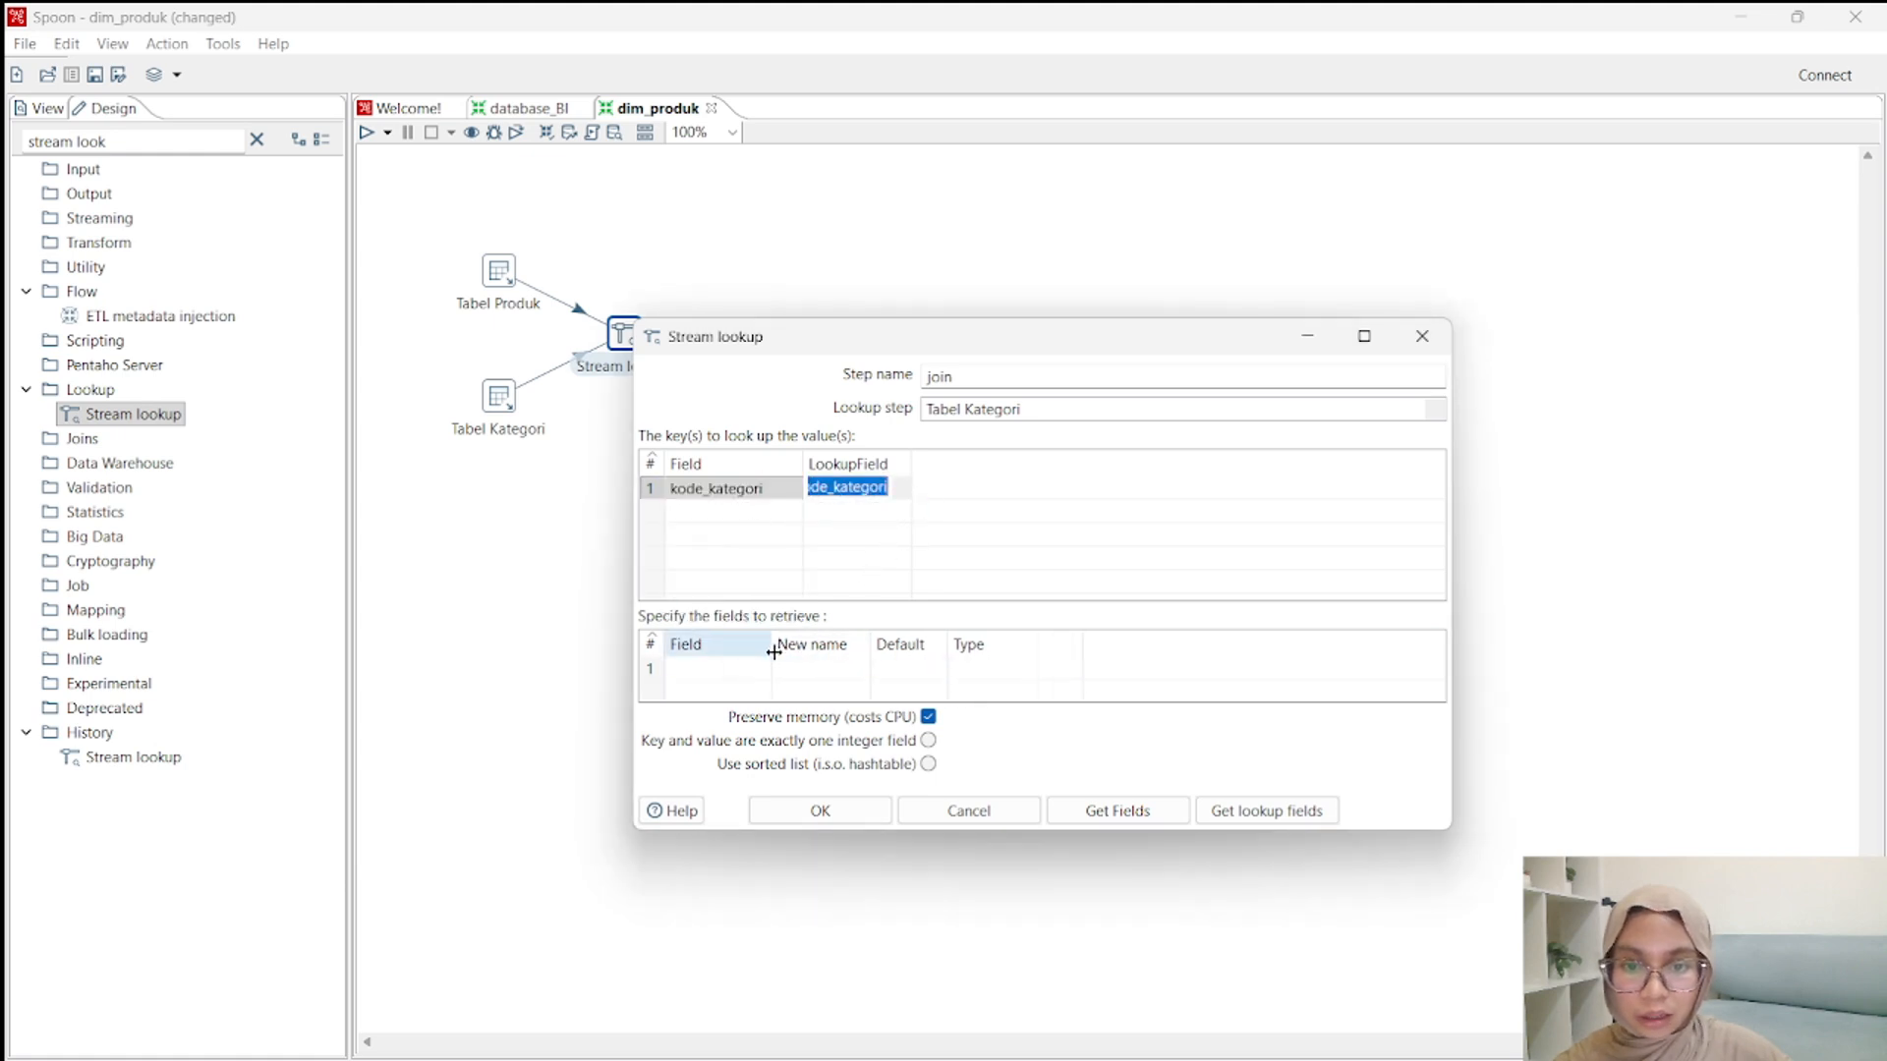
{"action": "left_click", "coordinate": [769, 674]}
{"action": "left_click", "coordinate": [733, 713]}
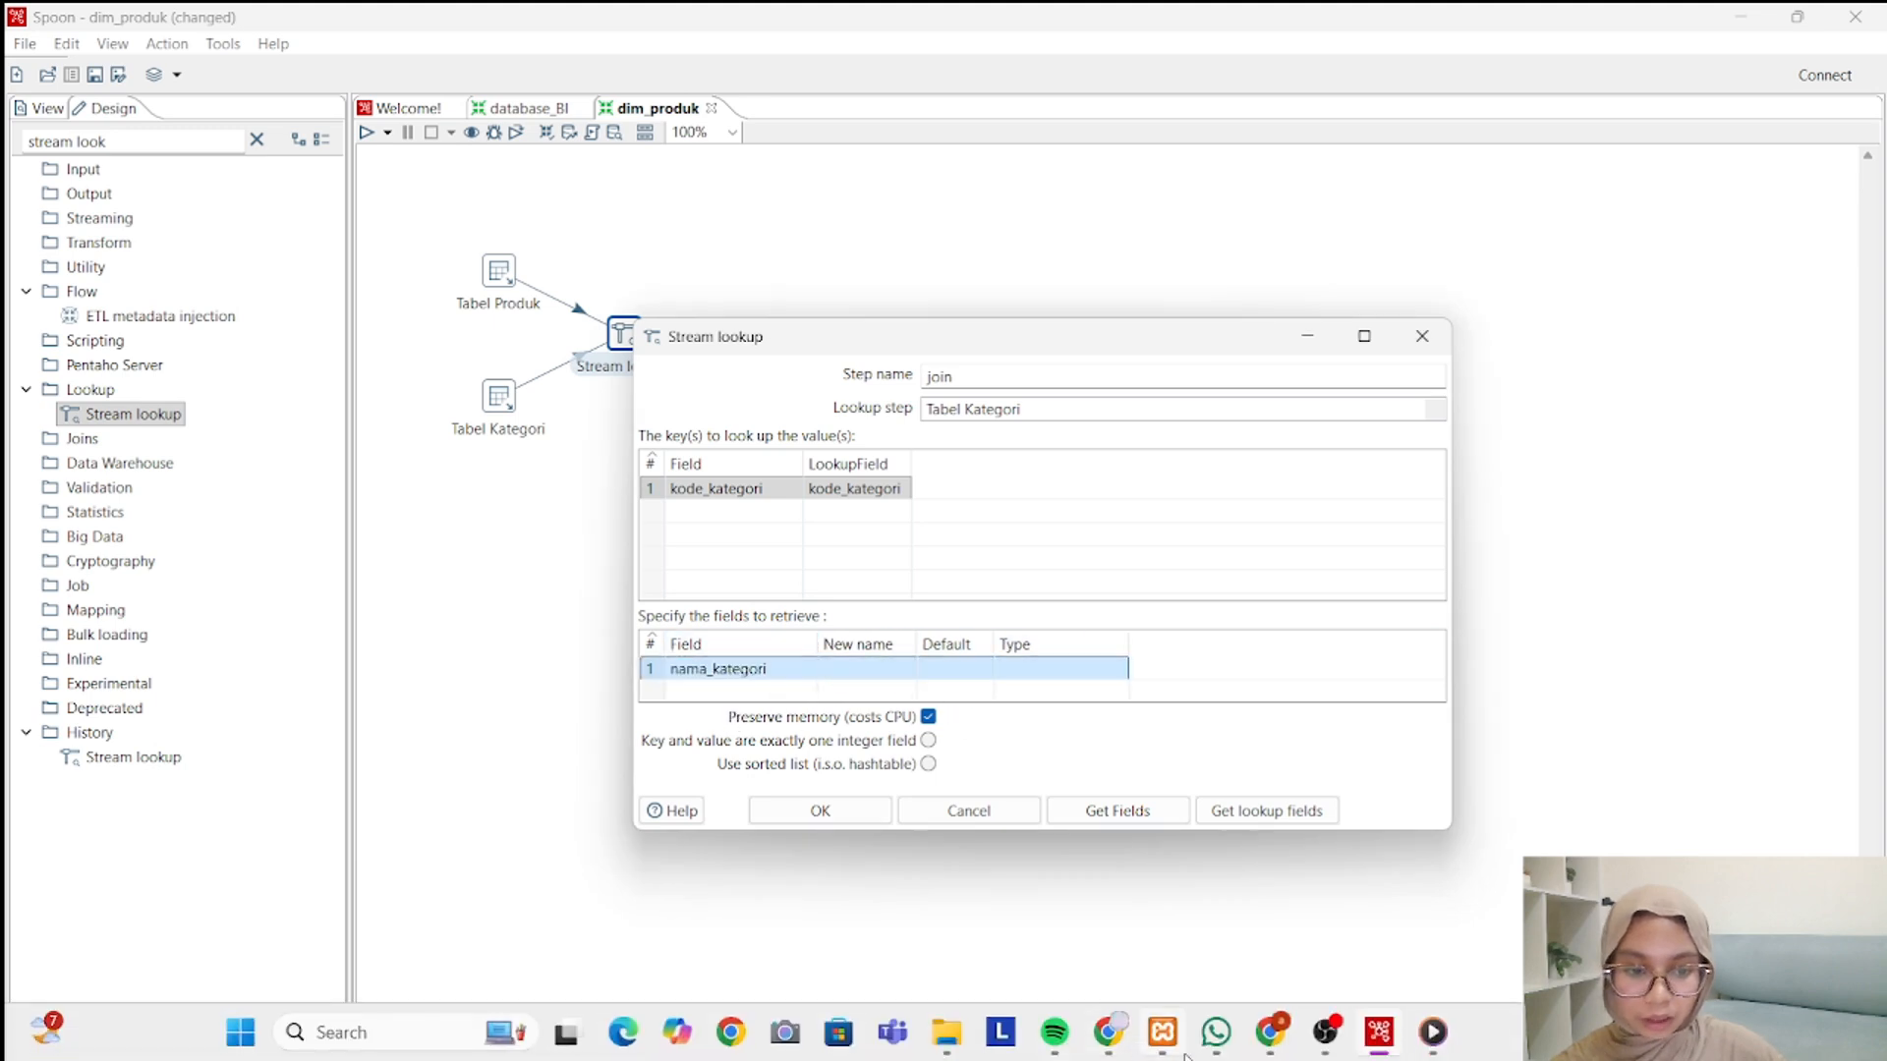
{"action": "left_click", "coordinate": [1224, 988]}
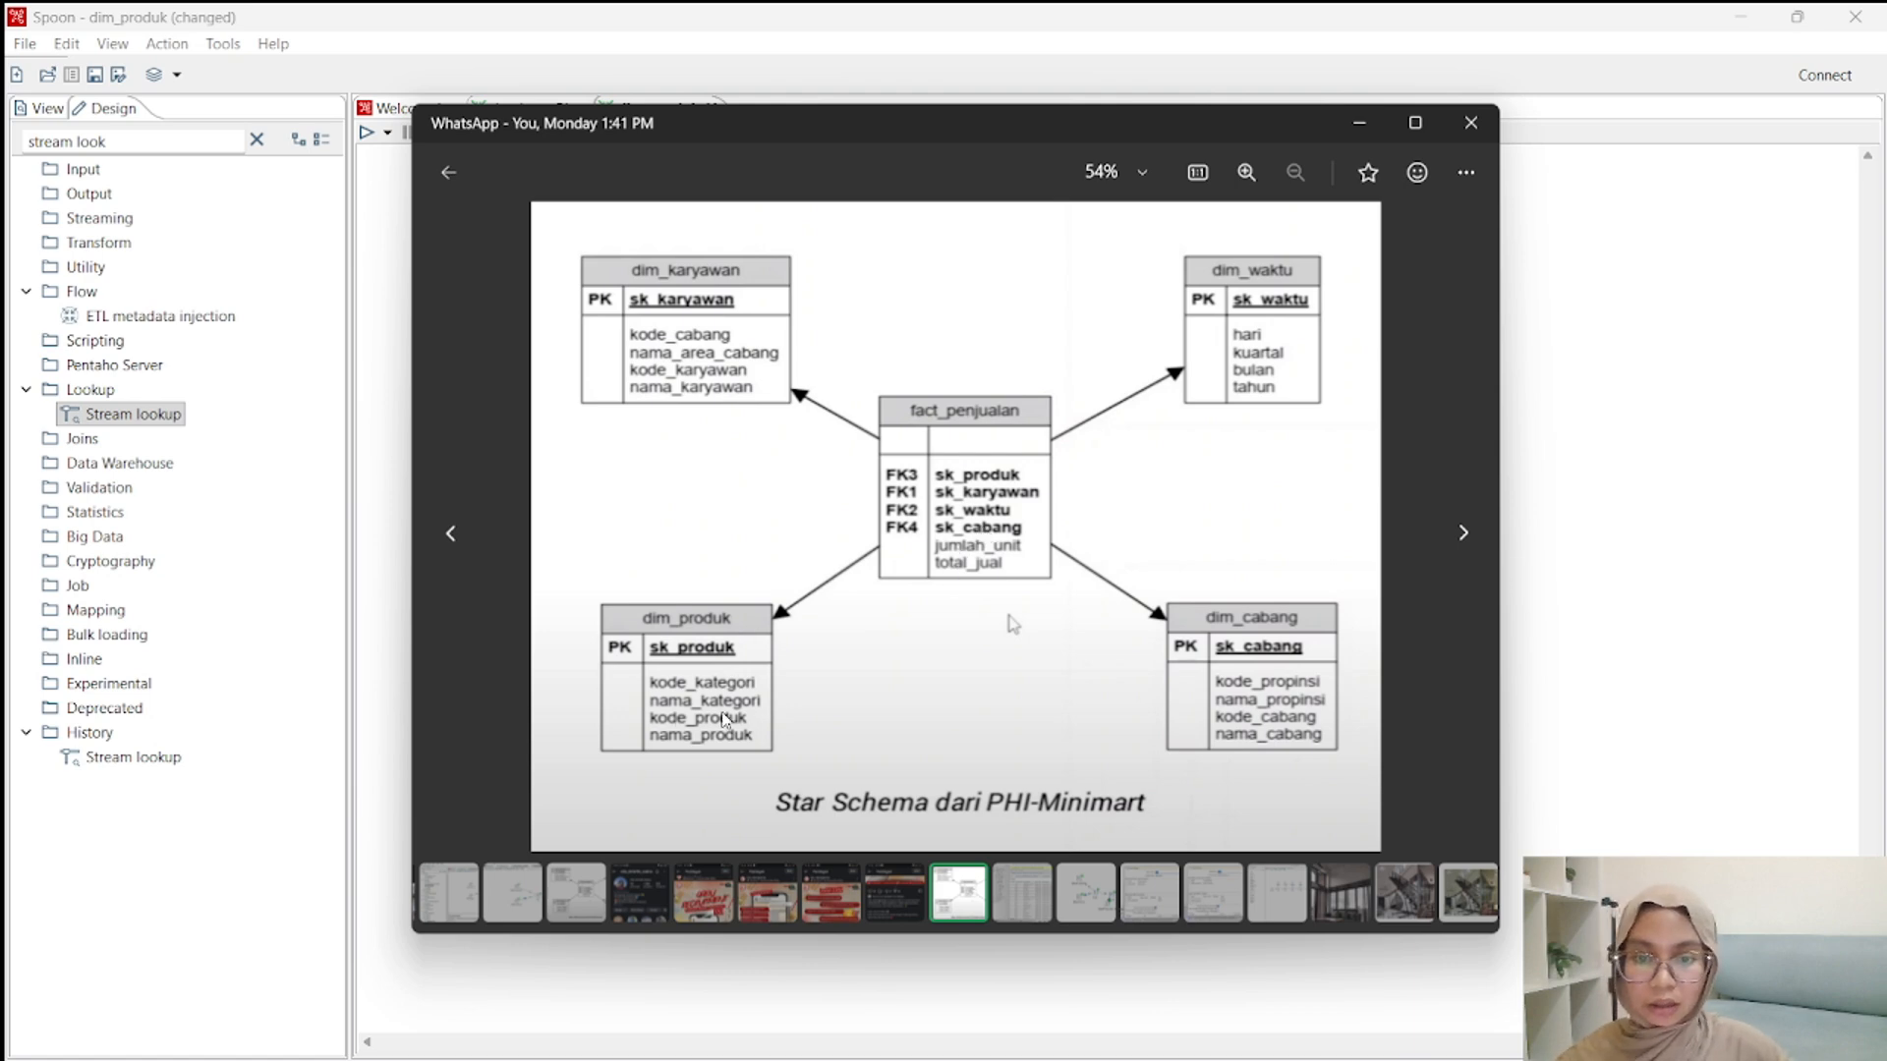
{"action": "left_click", "coordinate": [1359, 123]}
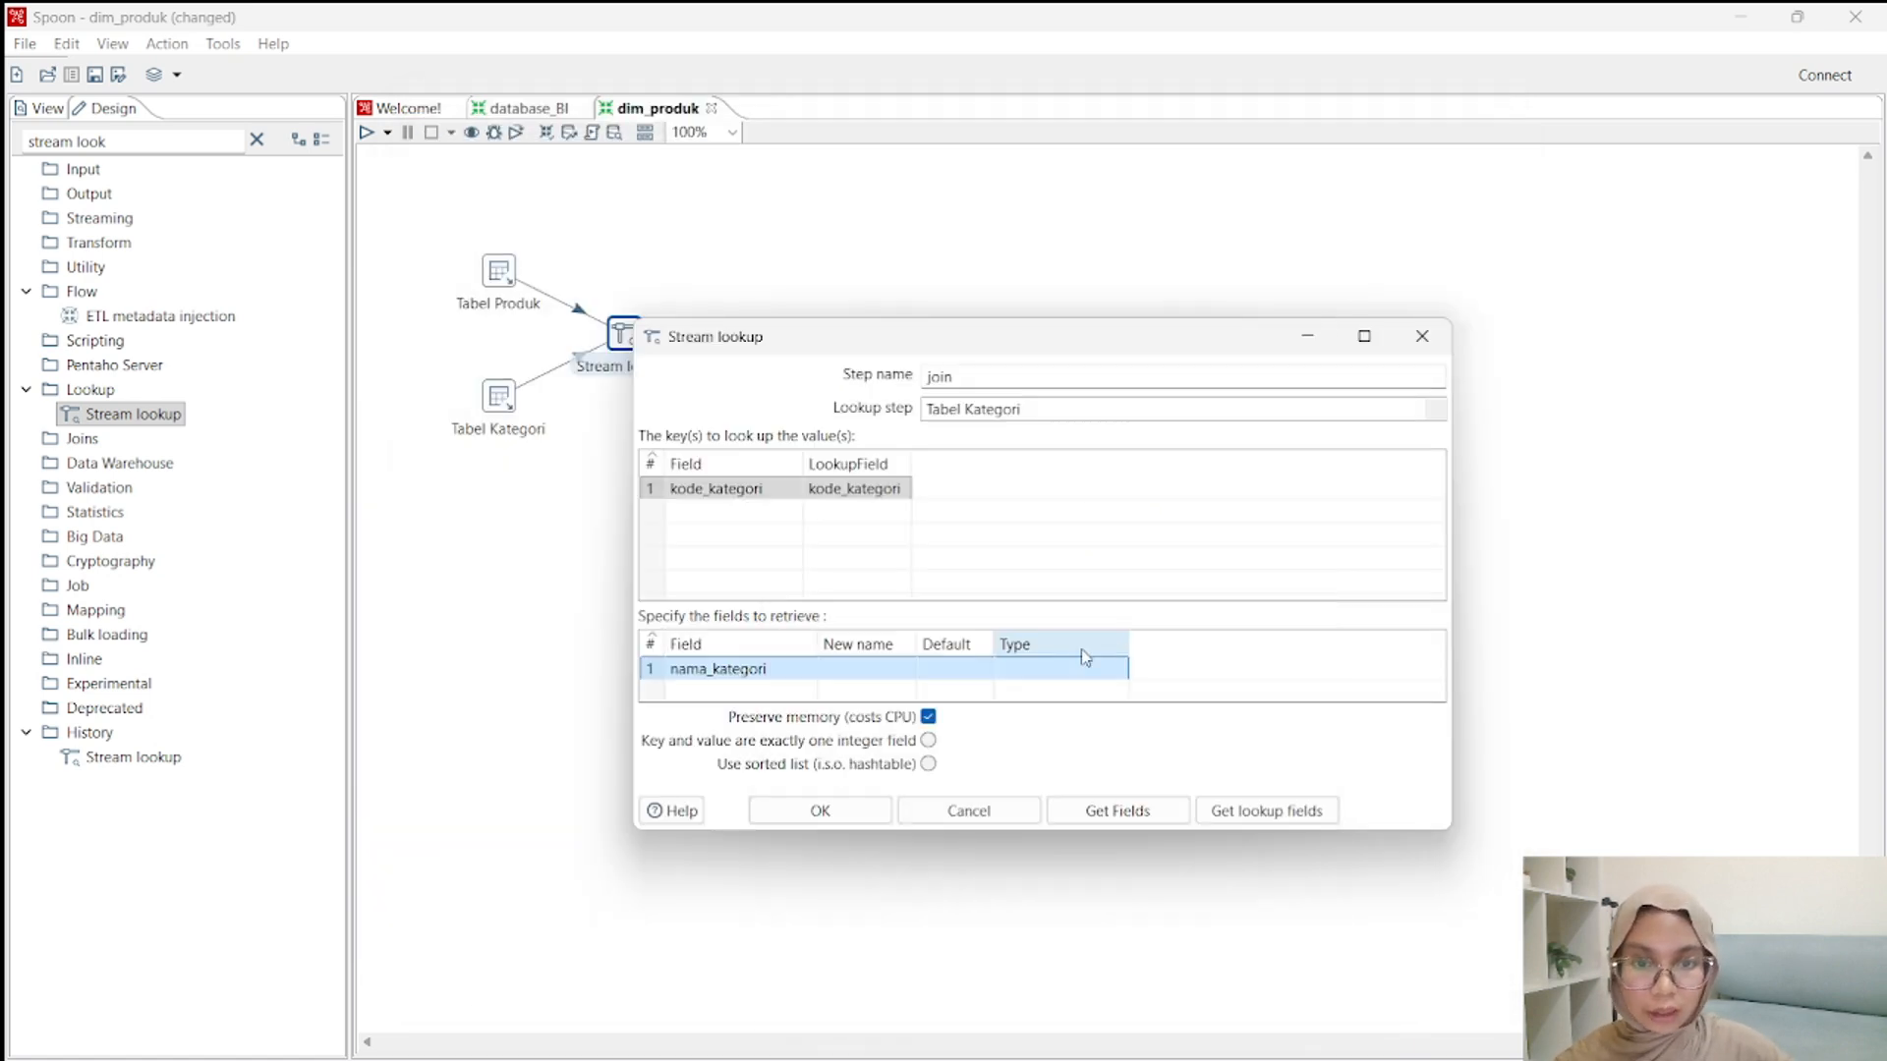
{"action": "left_click", "coordinate": [822, 812]}
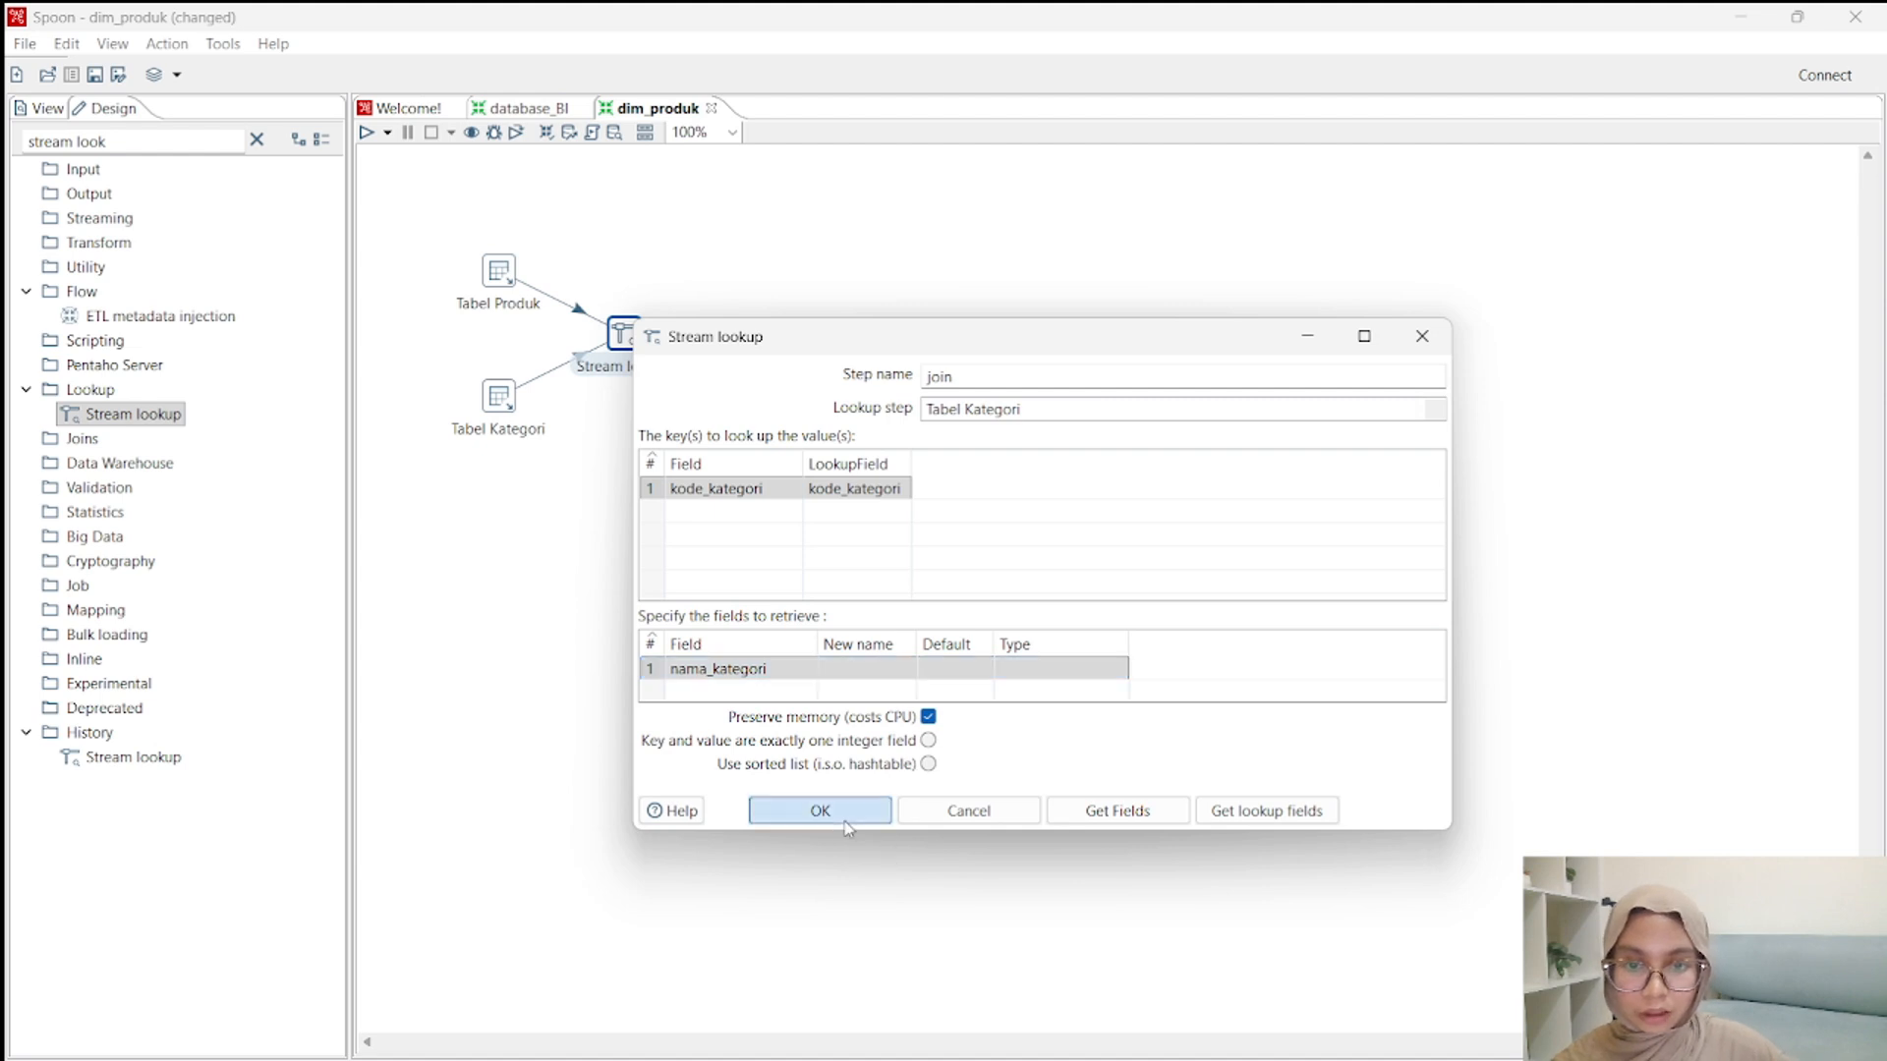
Quick-launch a preview of the join step's rows, examine the joined data, and close the preview.
{"action": "left_click", "coordinate": [630, 340]}
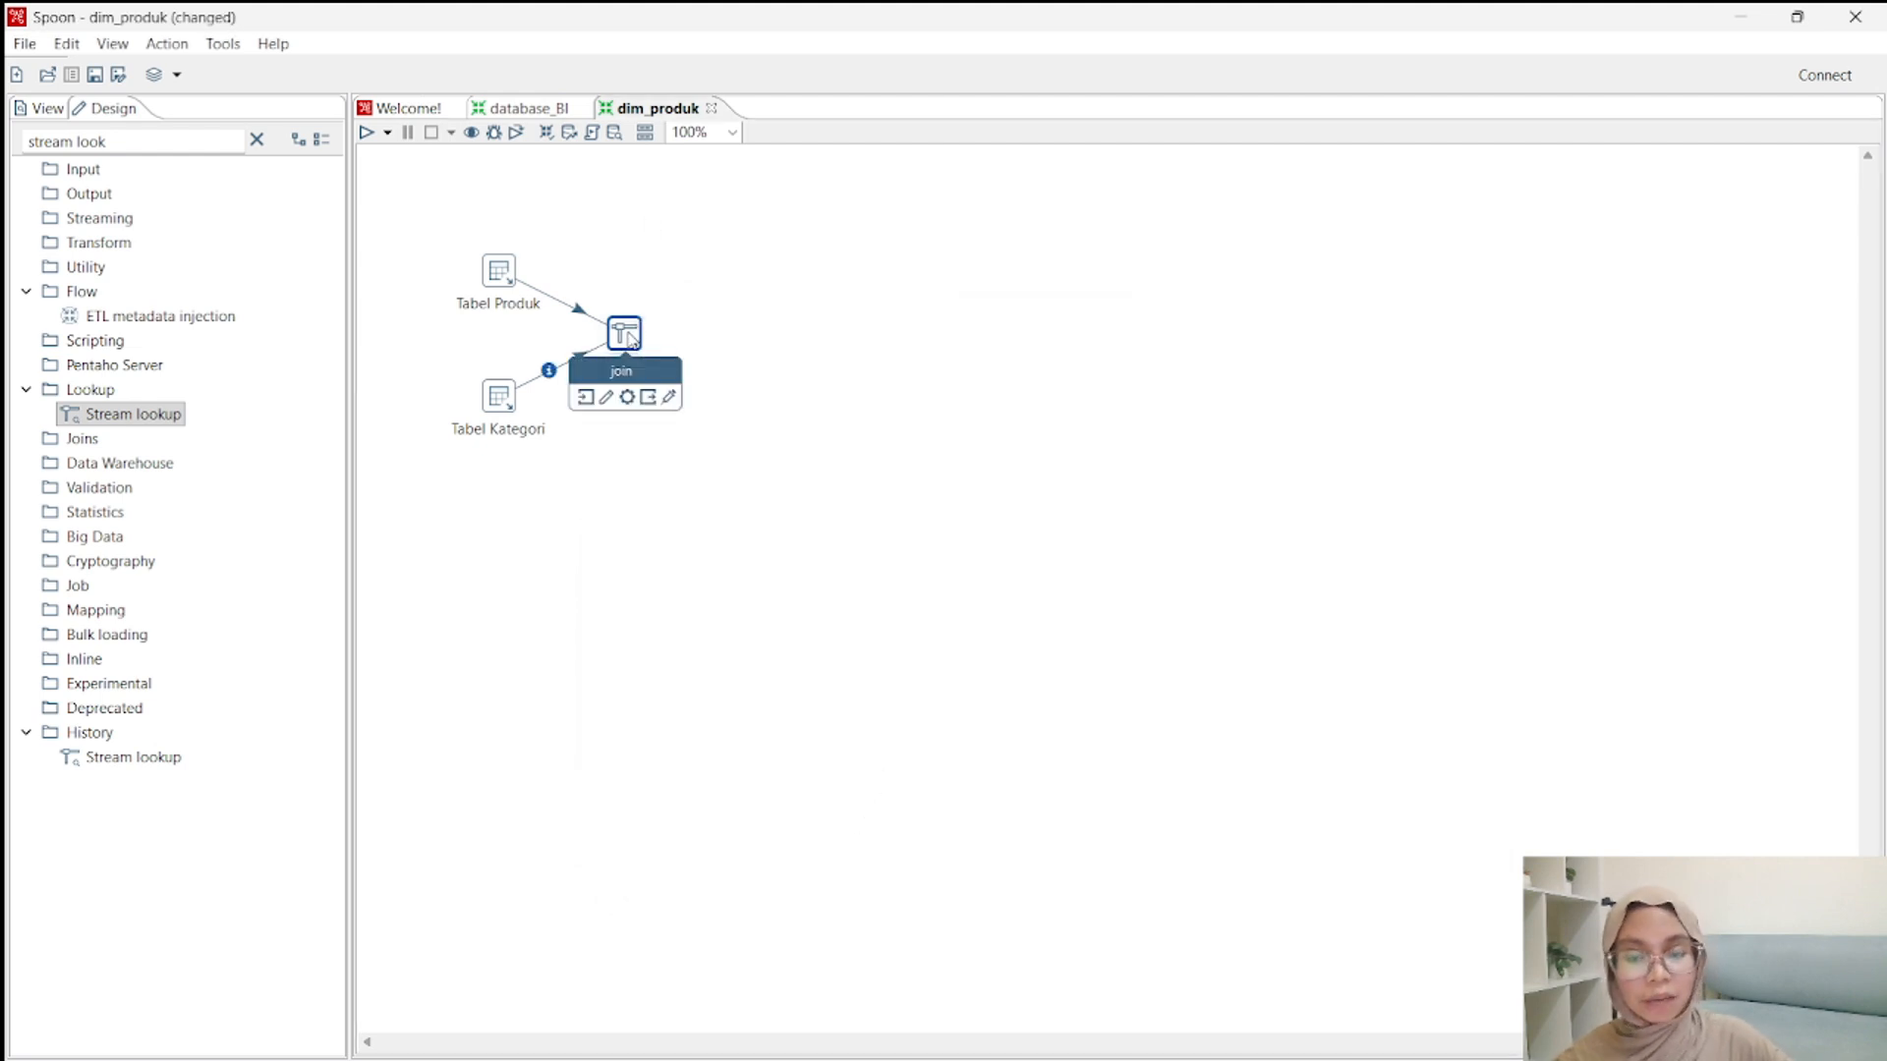
{"action": "right_click", "coordinate": [630, 339]}
{"action": "left_click", "coordinate": [733, 784]}
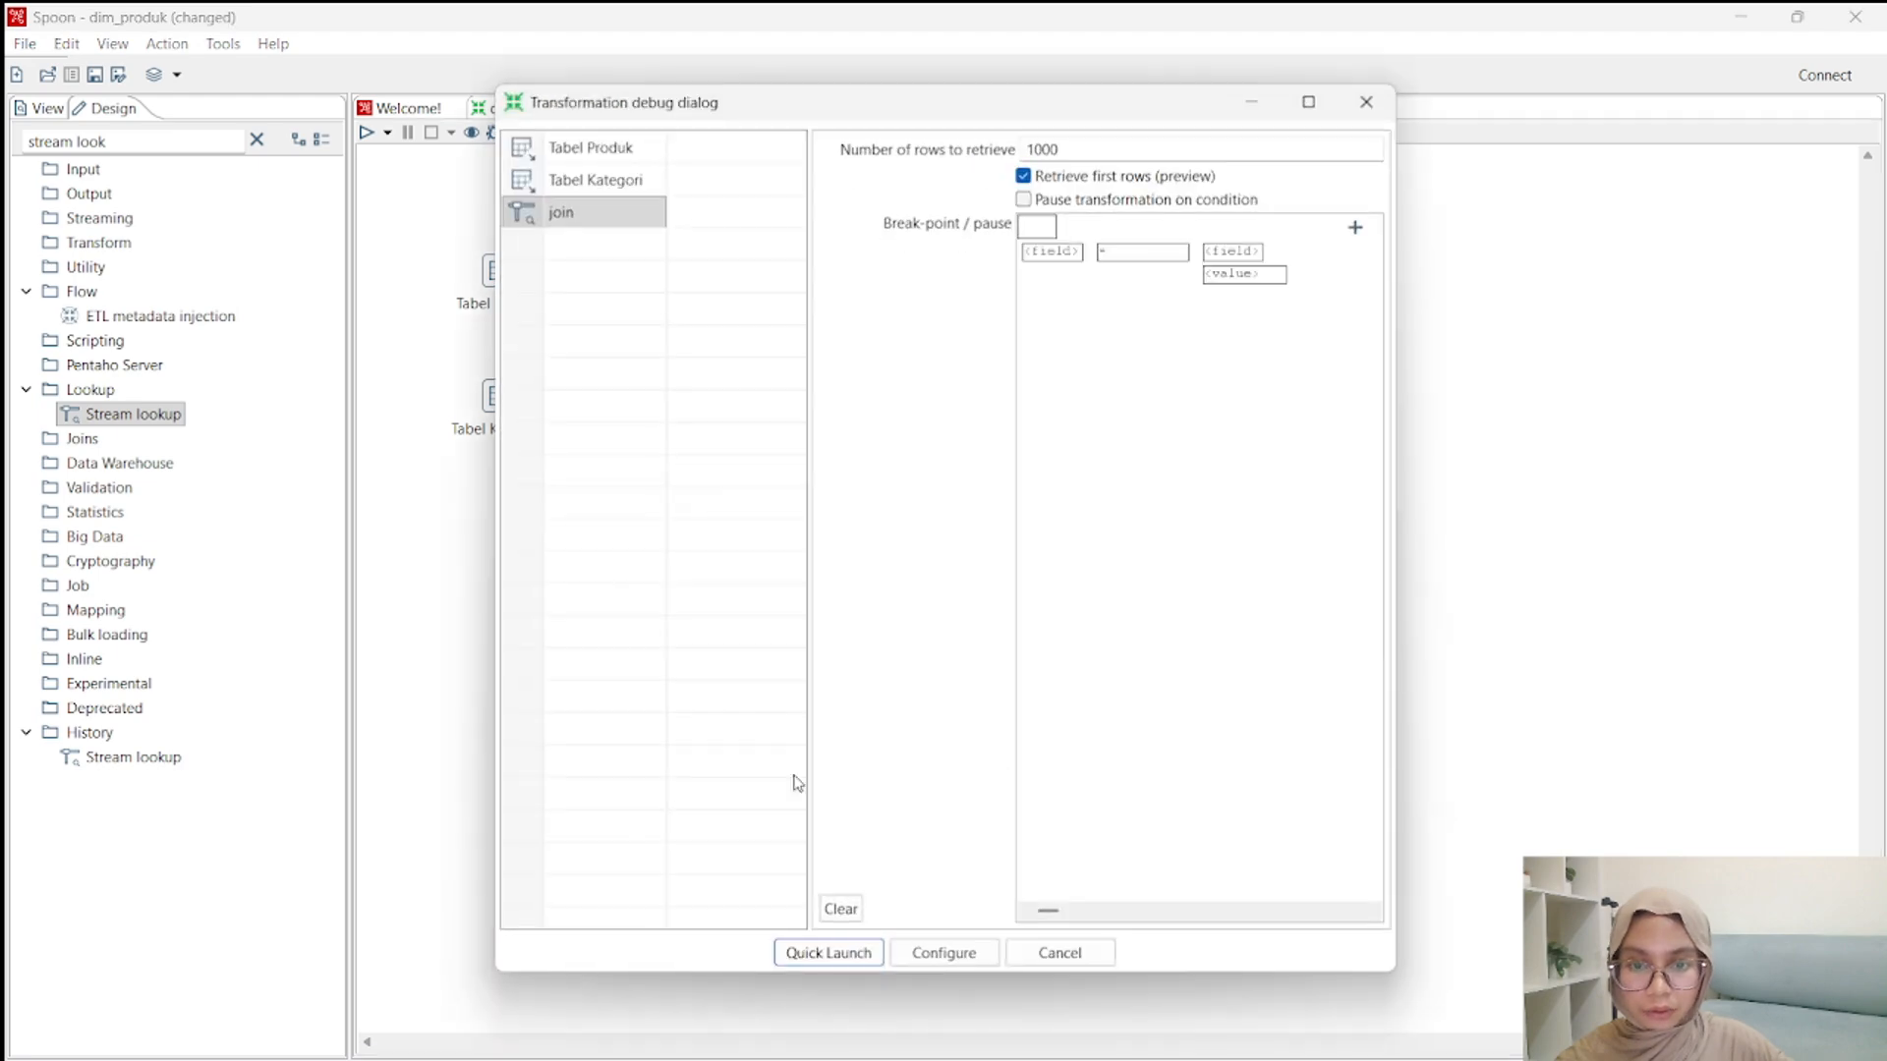
{"action": "left_click", "coordinate": [841, 959]}
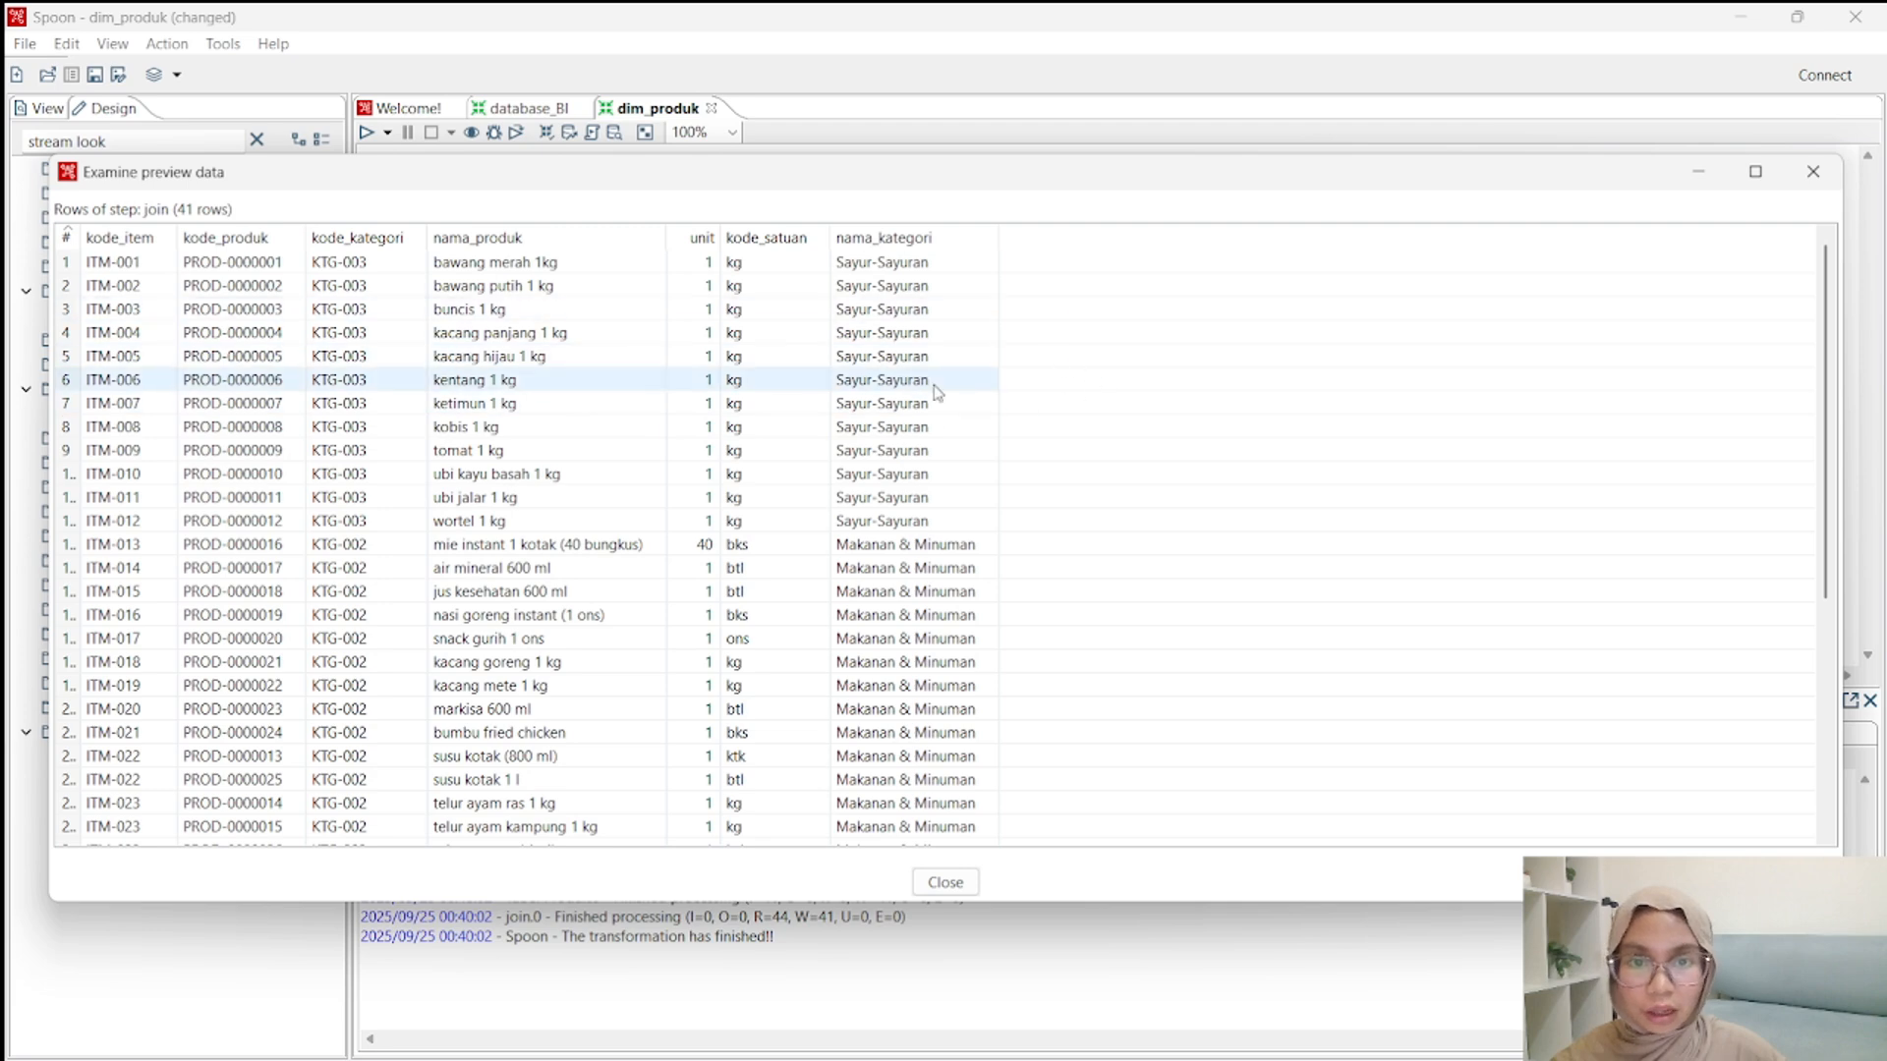
{"action": "left_click", "coordinate": [946, 882]}
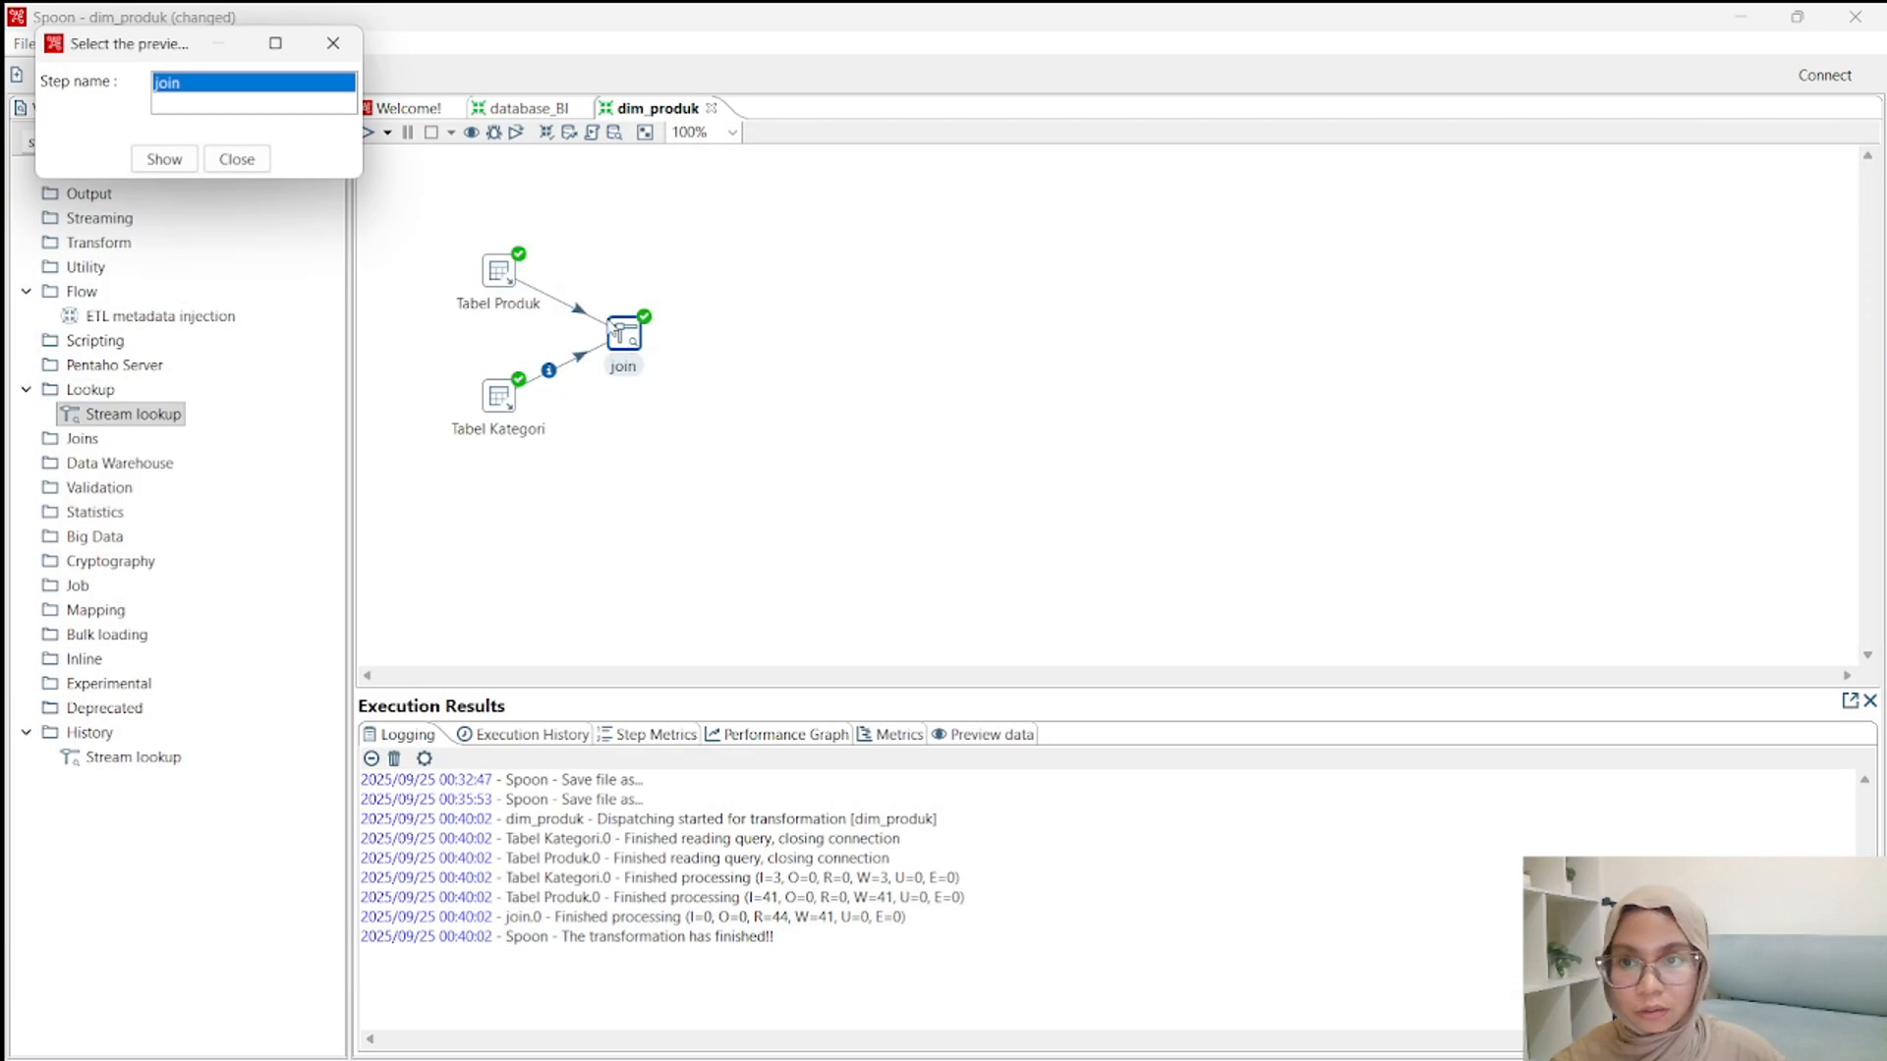
{"action": "left_click", "coordinate": [246, 171]}
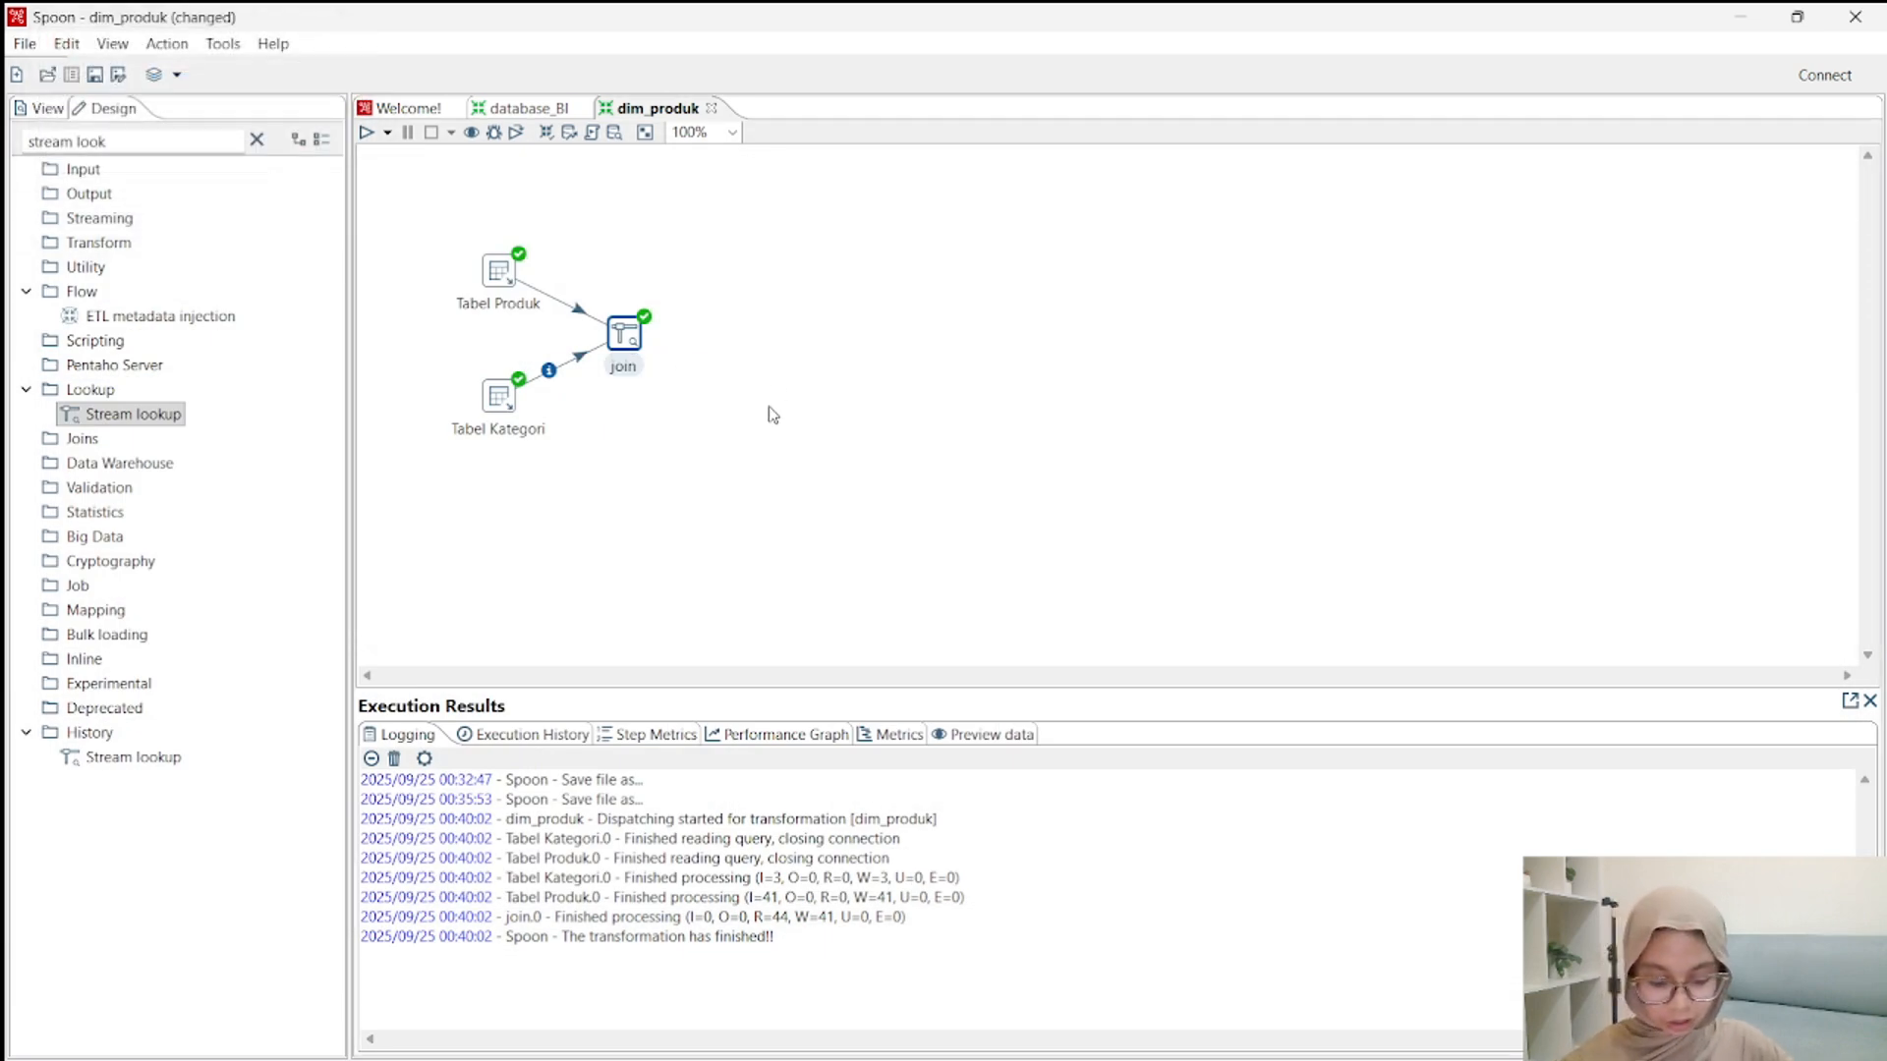
Search the step library for "add sequ", place an Add sequence step beside join, and connect join to it with a hop.
{"action": "left_click", "coordinate": [257, 140]}
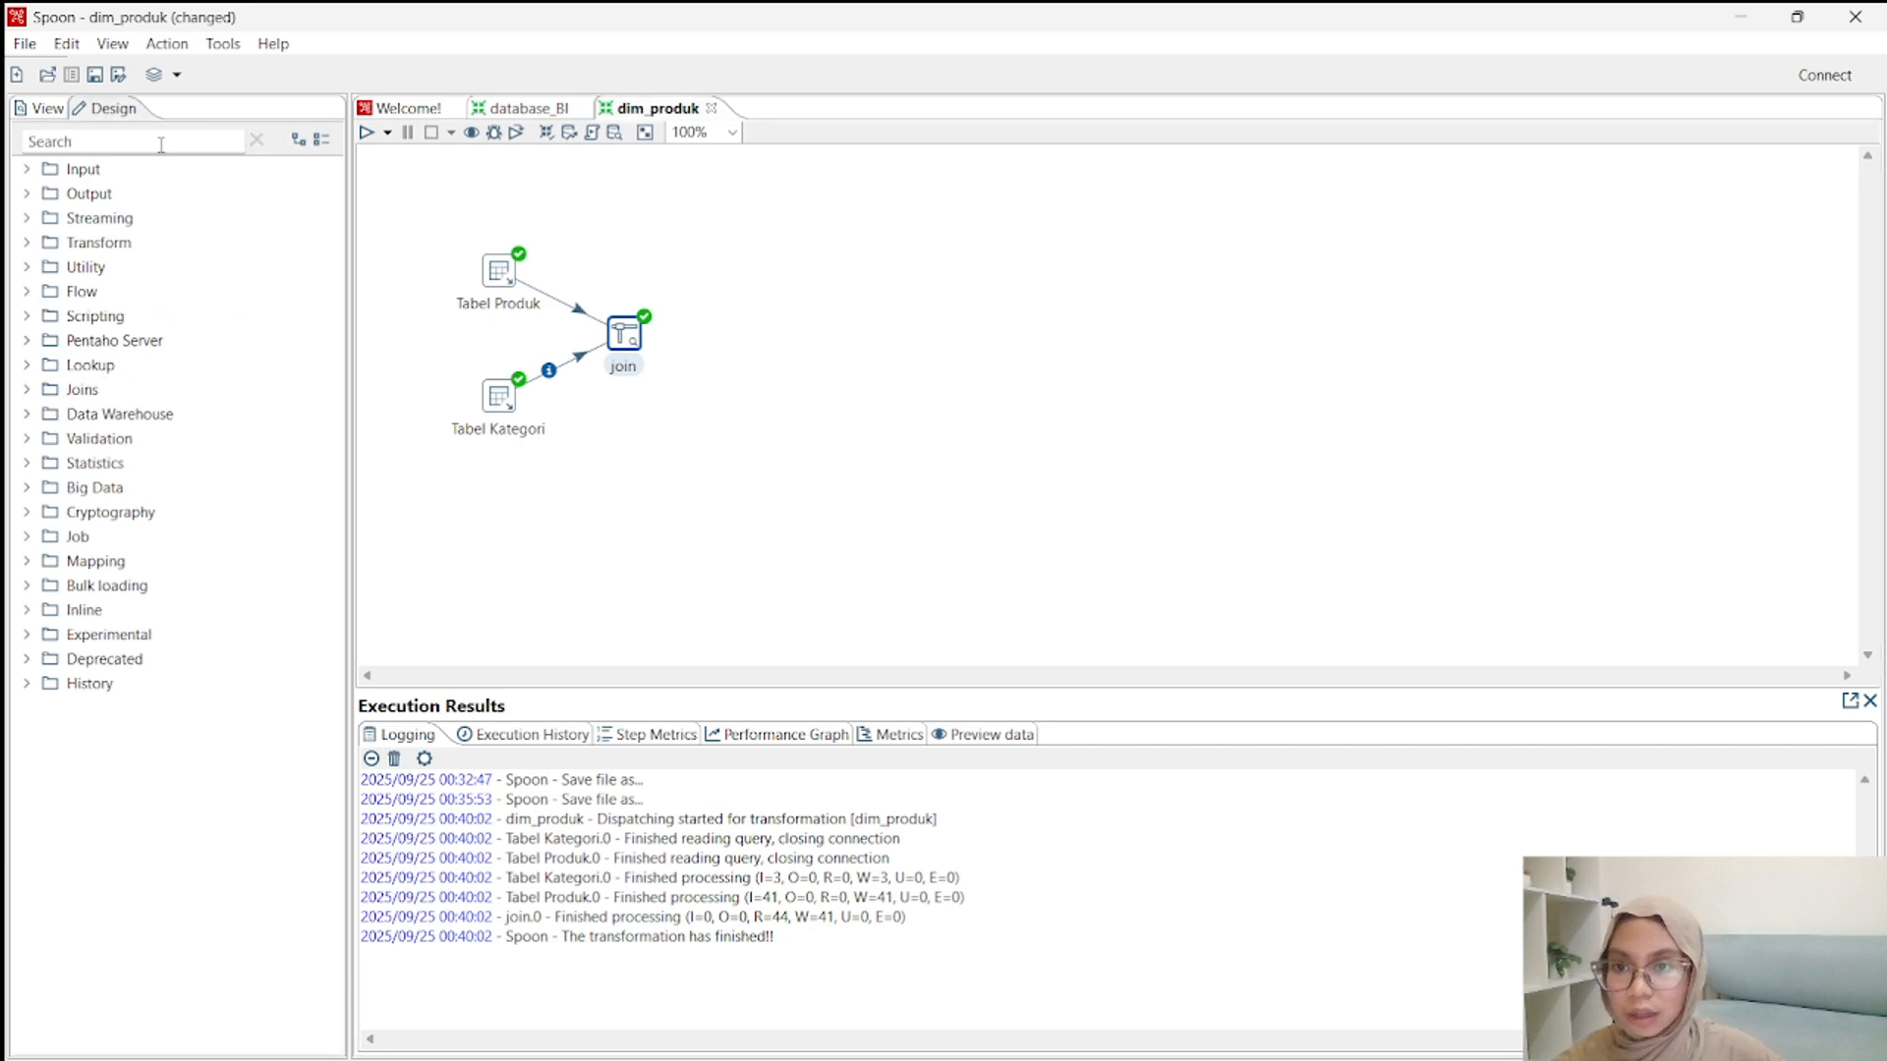
{"action": "left_click", "coordinate": [158, 143]}
{"action": "type", "text": "add sequ"}
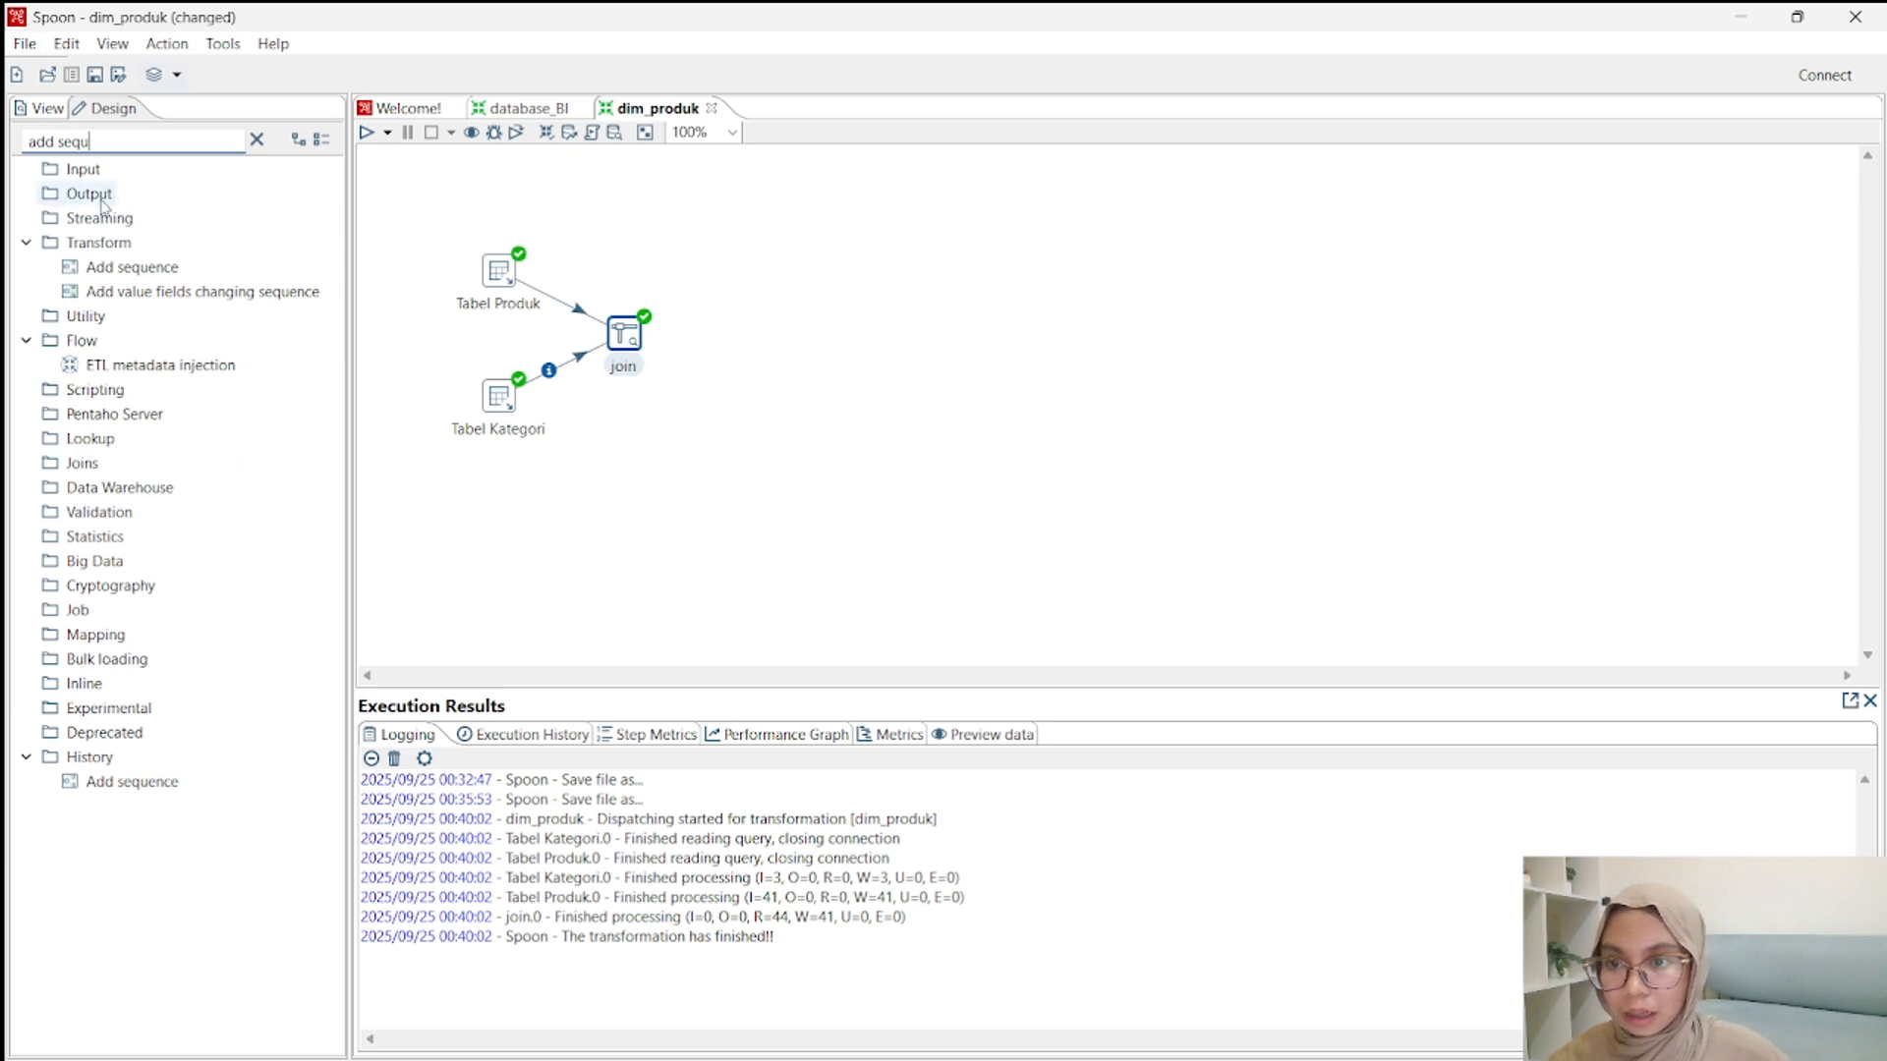
{"action": "left_click_drag", "start_coordinate": [125, 267], "coordinate": [751, 335]}
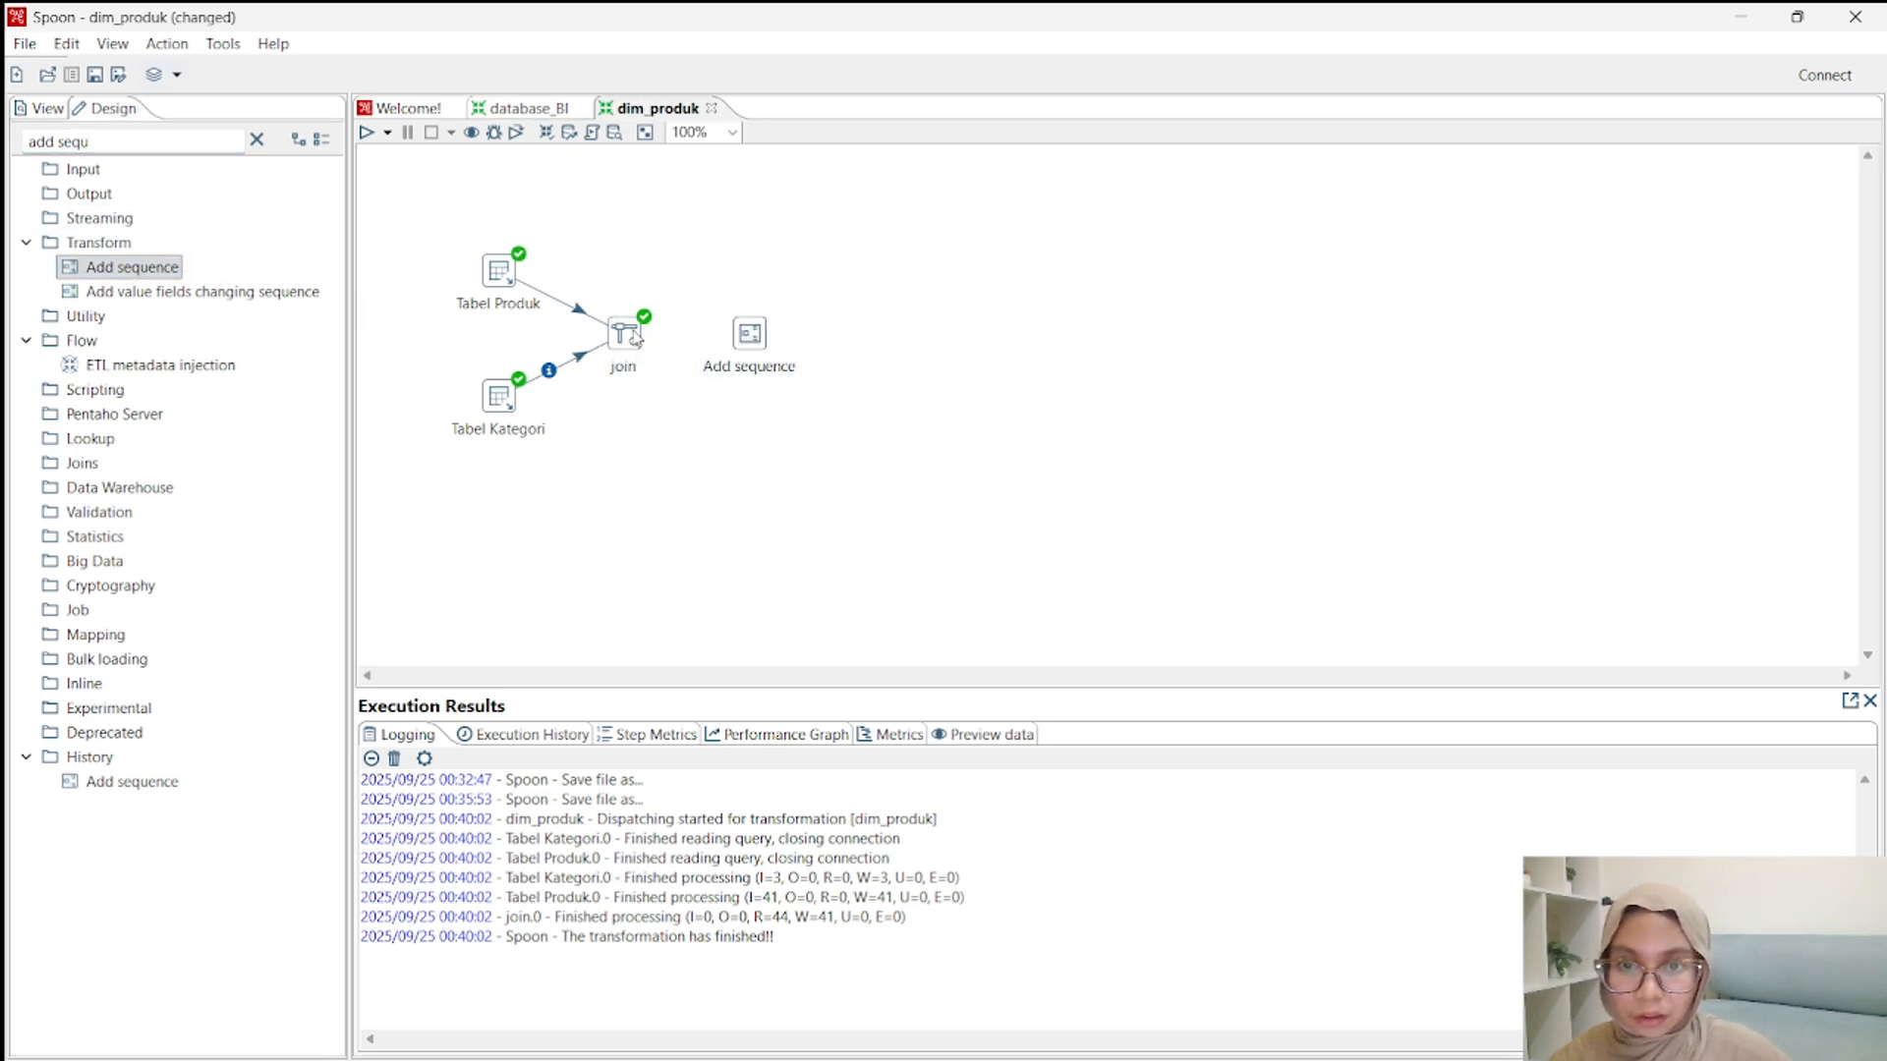
{"action": "mouse_move", "coordinate": [634, 339]}
{"action": "left_click_drag", "start_coordinate": [648, 397], "coordinate": [750, 339]}
Name both the Add sequence step and its value sk_produk, with the counter starting at 1 and incrementing by 1.
{"action": "double_click", "coordinate": [750, 336]}
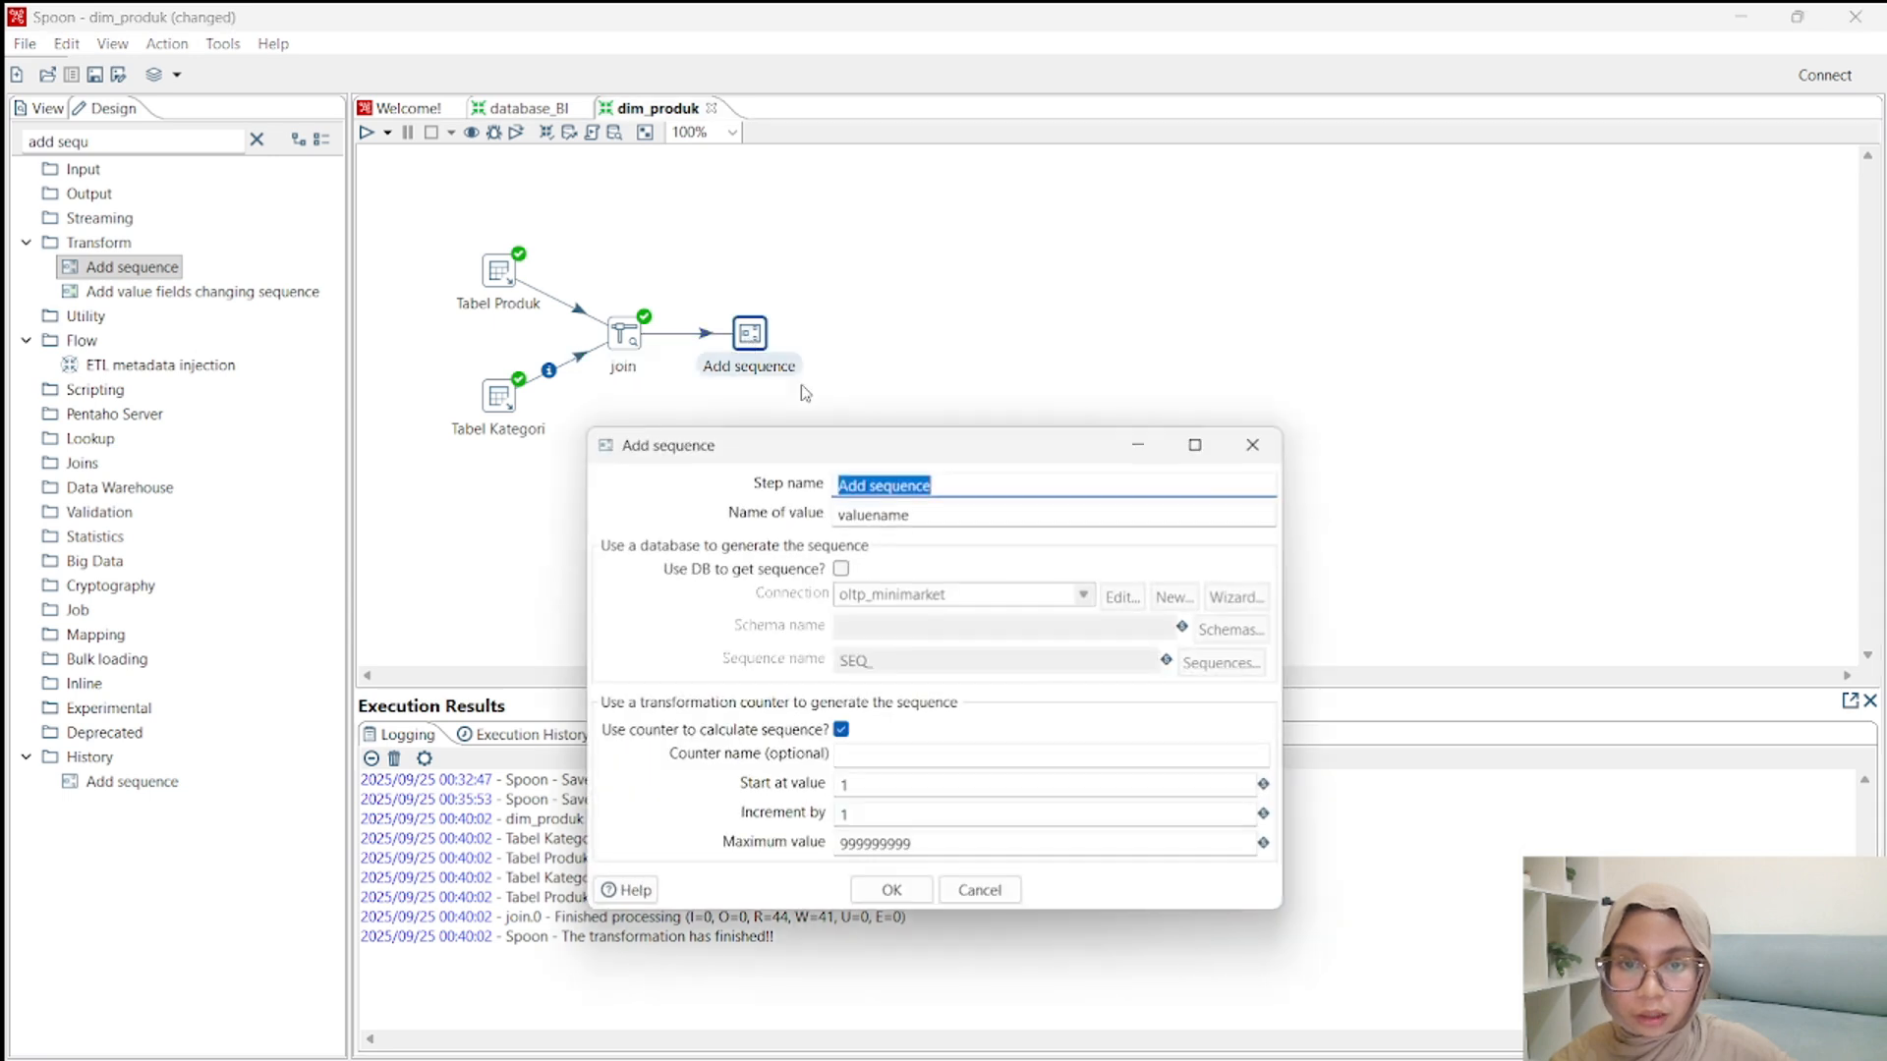
{"action": "key", "text": "BackSpace"}
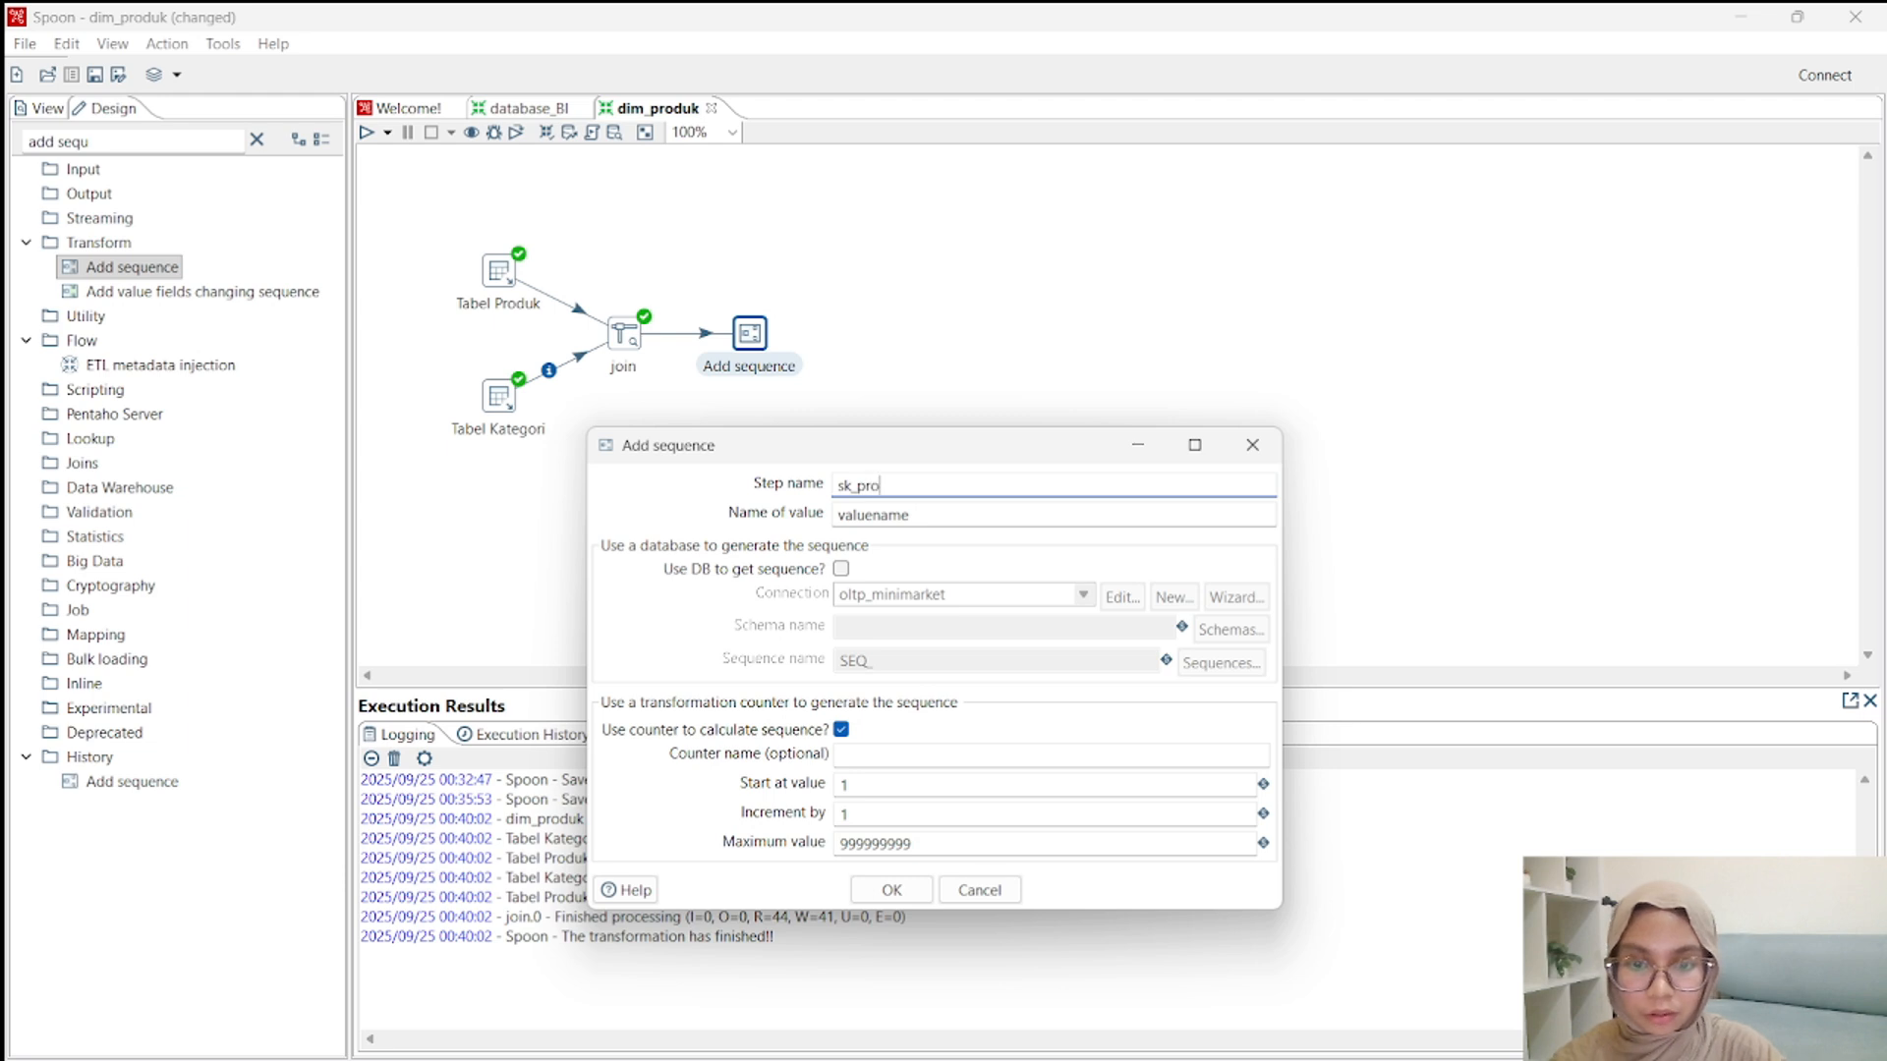
{"action": "double_click", "coordinate": [896, 485]}
{"action": "key", "text": "ctrl+c"}
{"action": "left_click", "coordinate": [902, 515]}
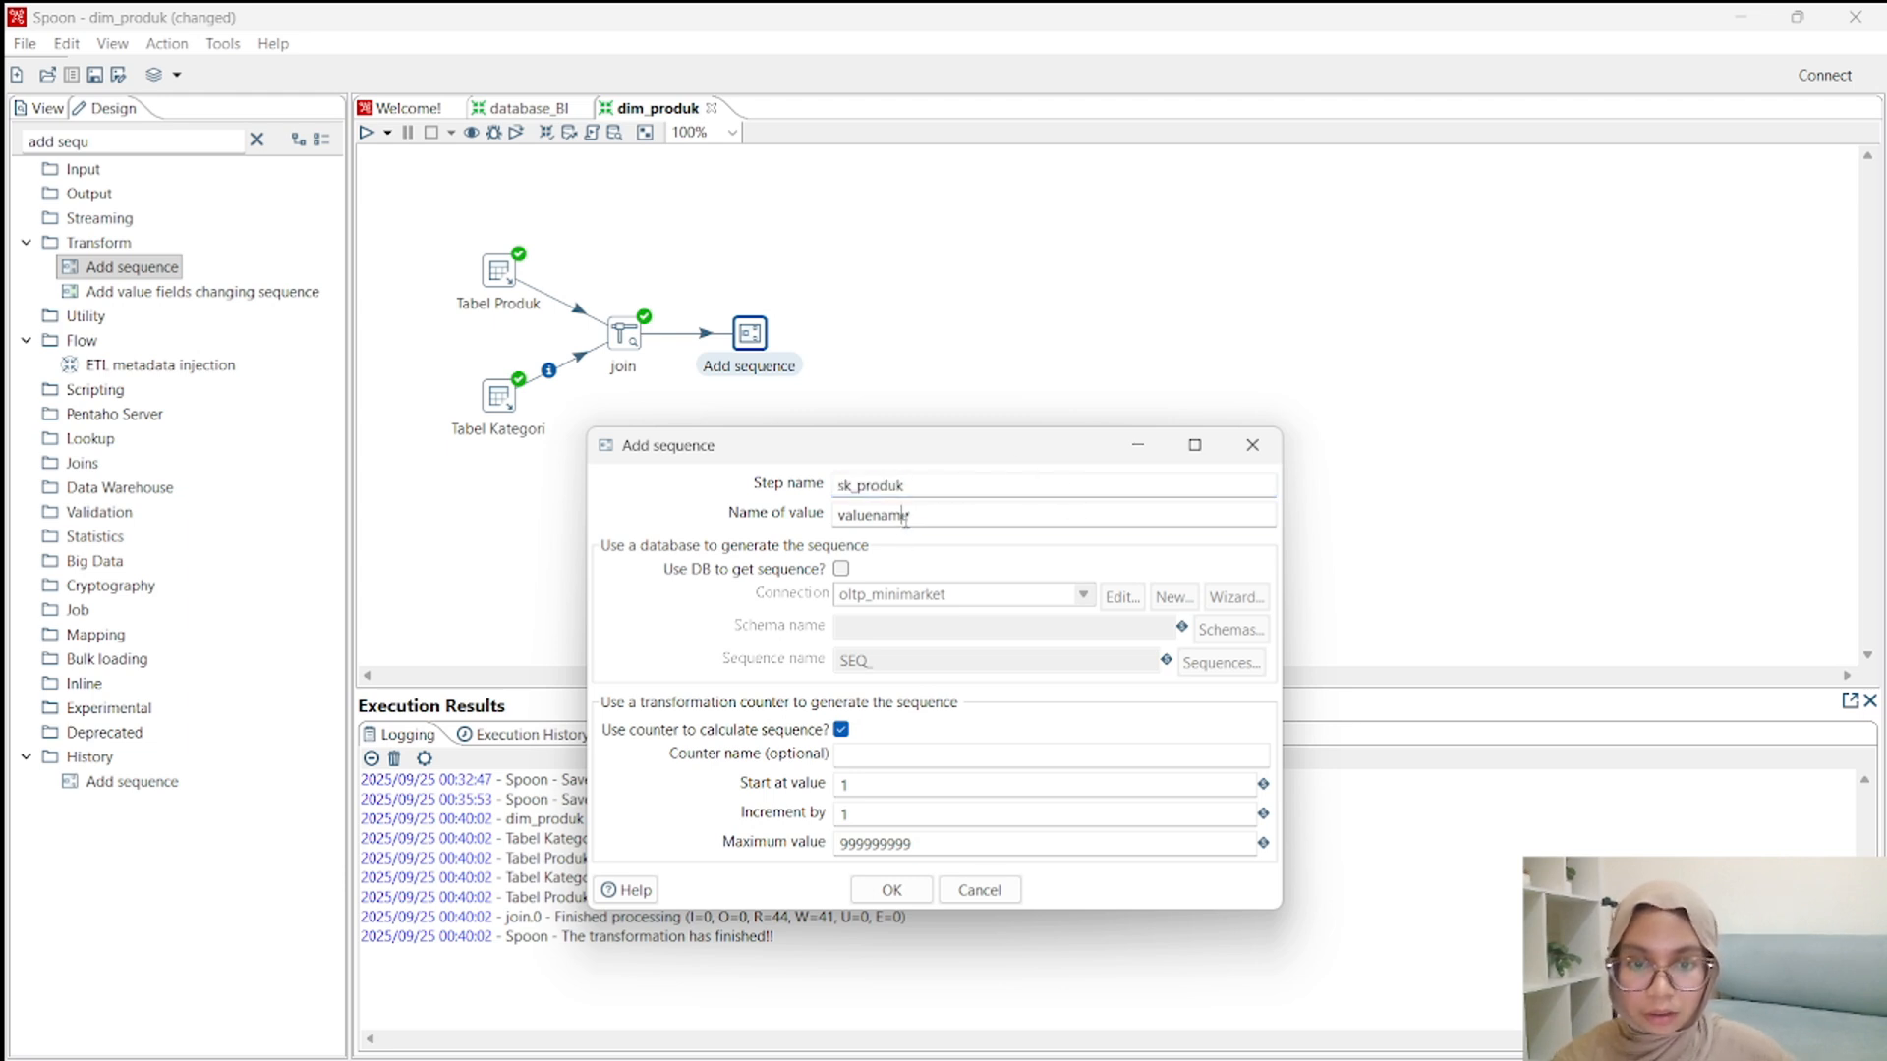
{"action": "double_click", "coordinate": [906, 515]}
{"action": "key", "text": "ctrl+v"}
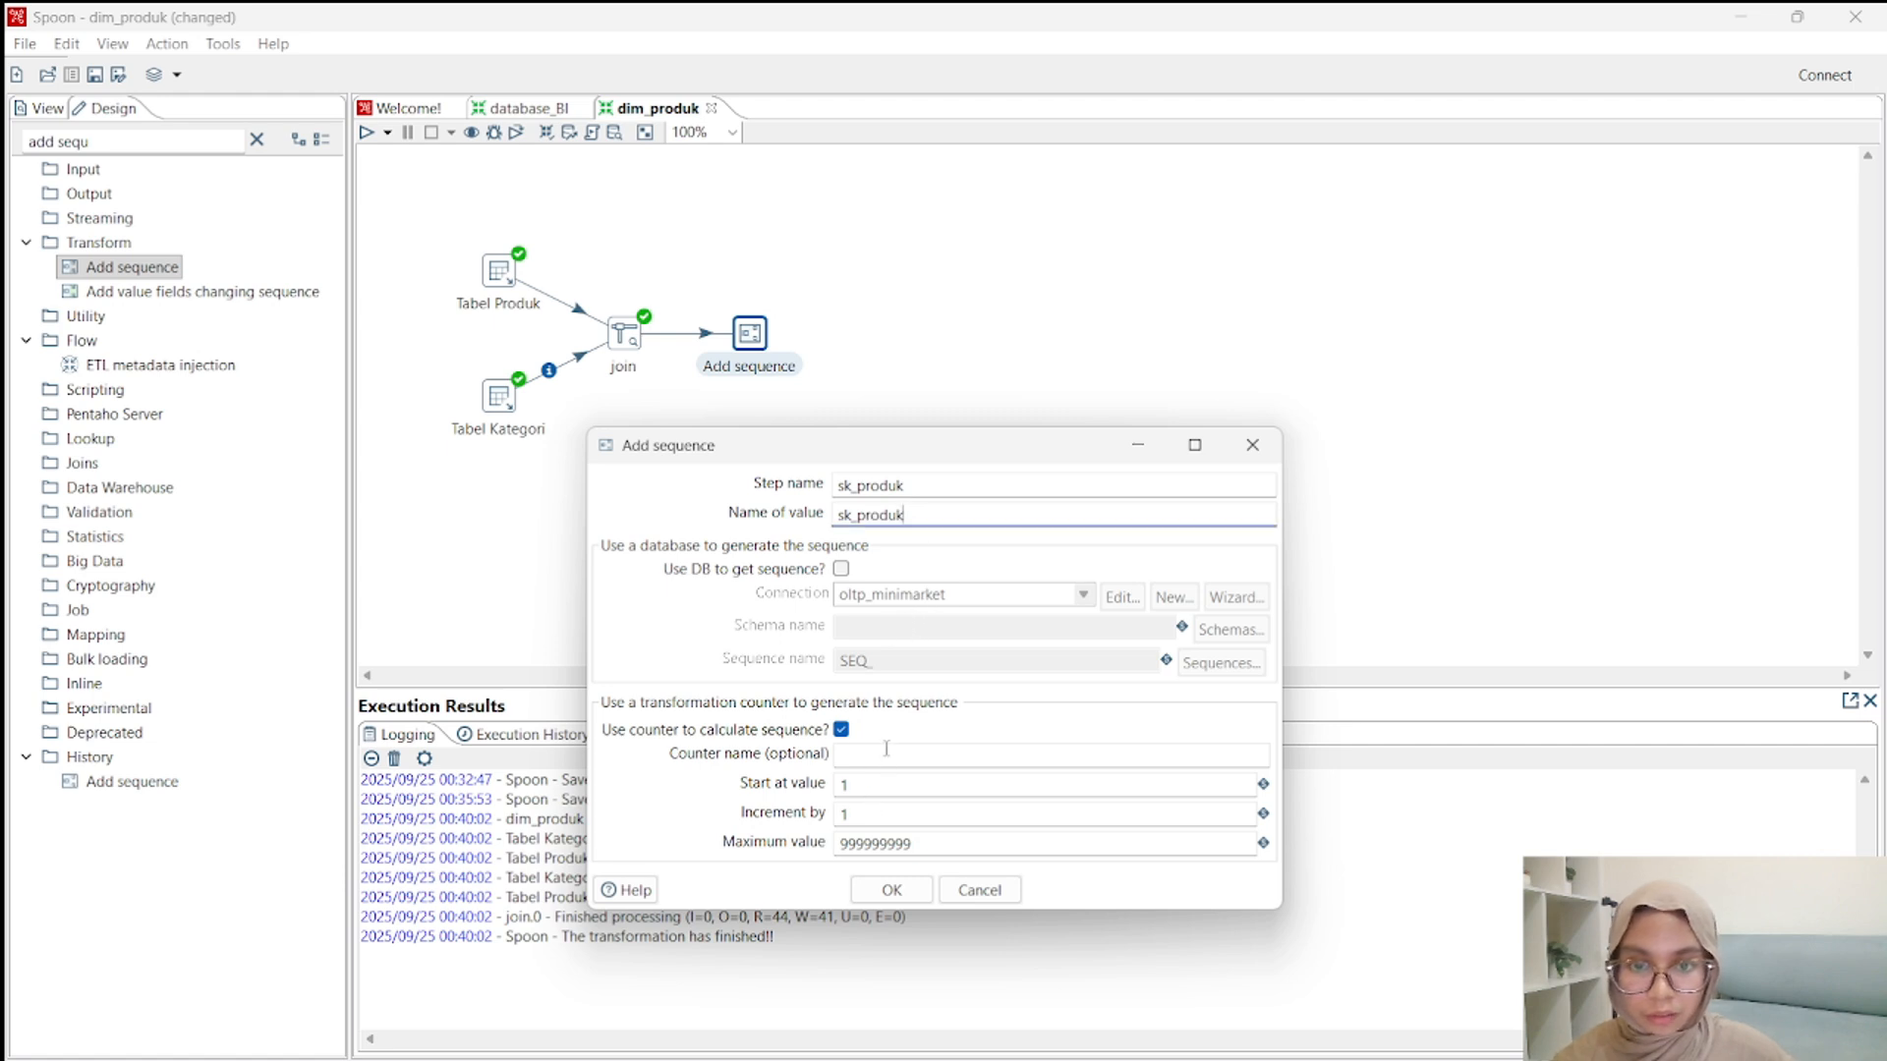
{"action": "left_click", "coordinate": [893, 784]}
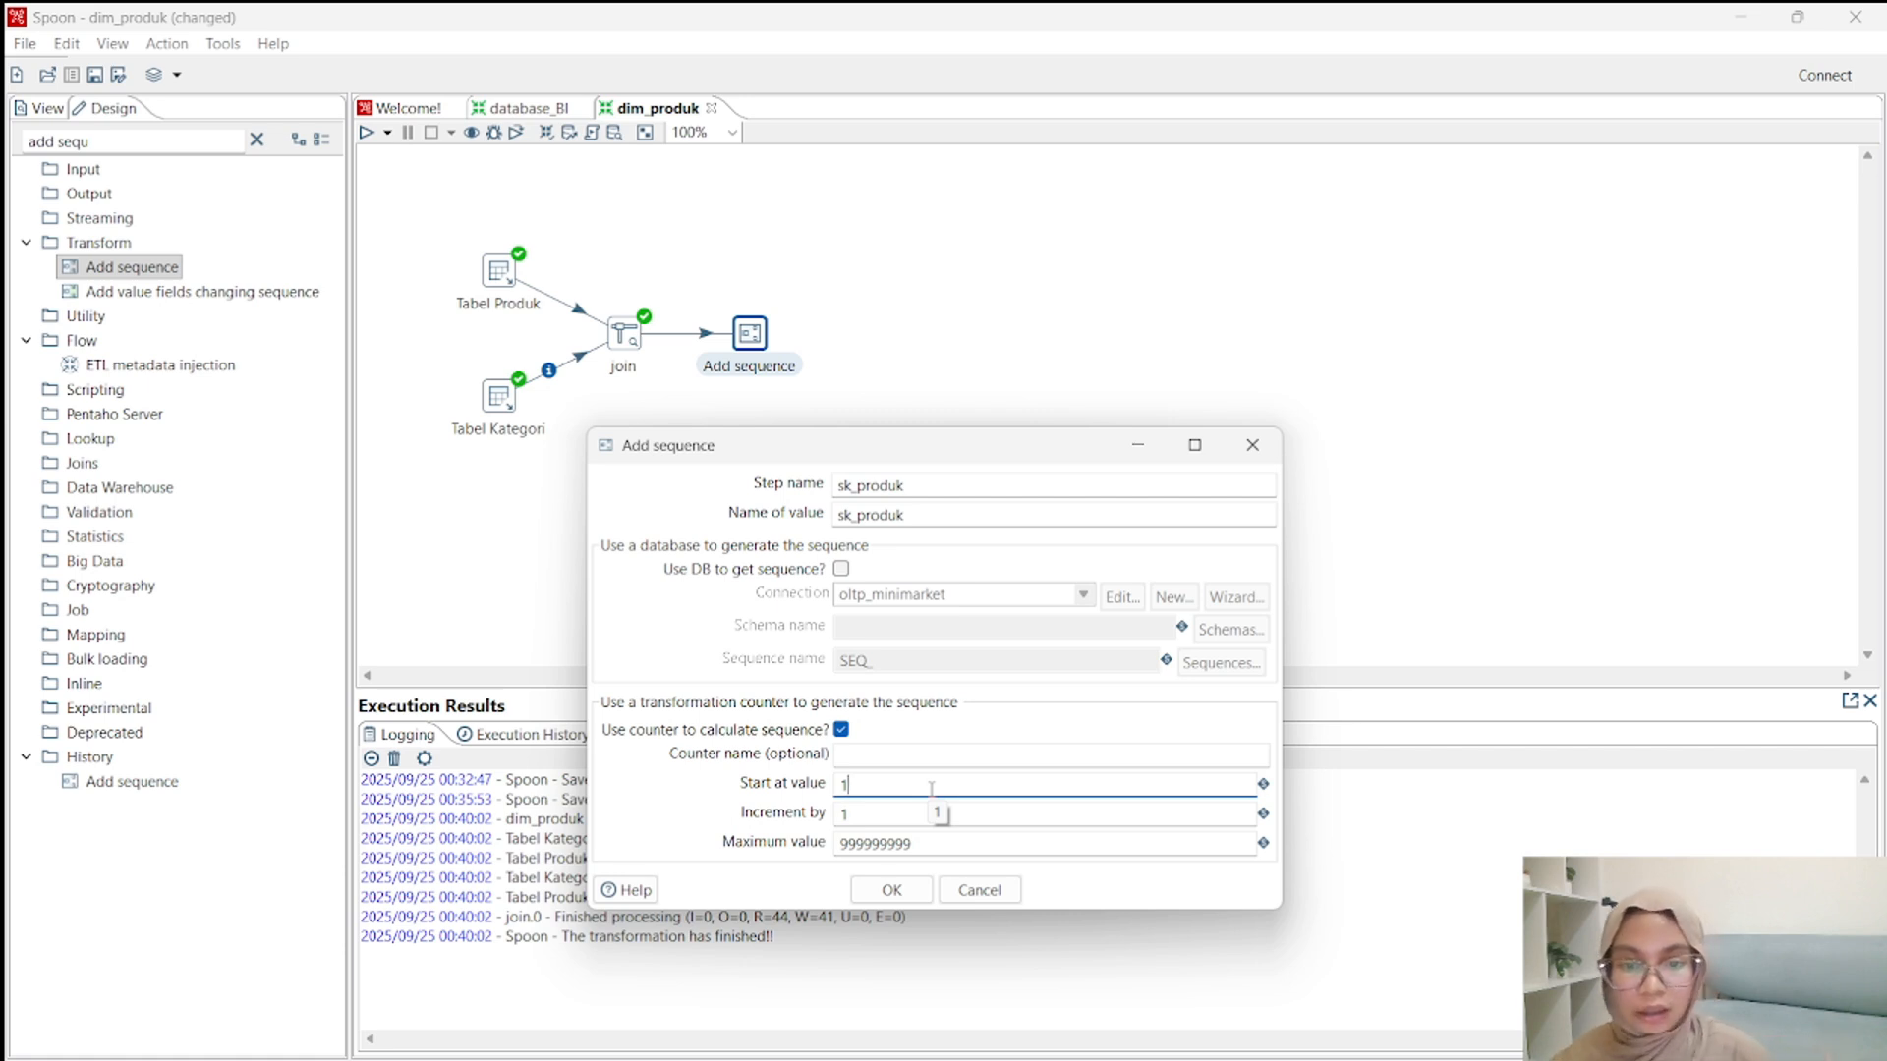
{"action": "left_click", "coordinate": [907, 809]}
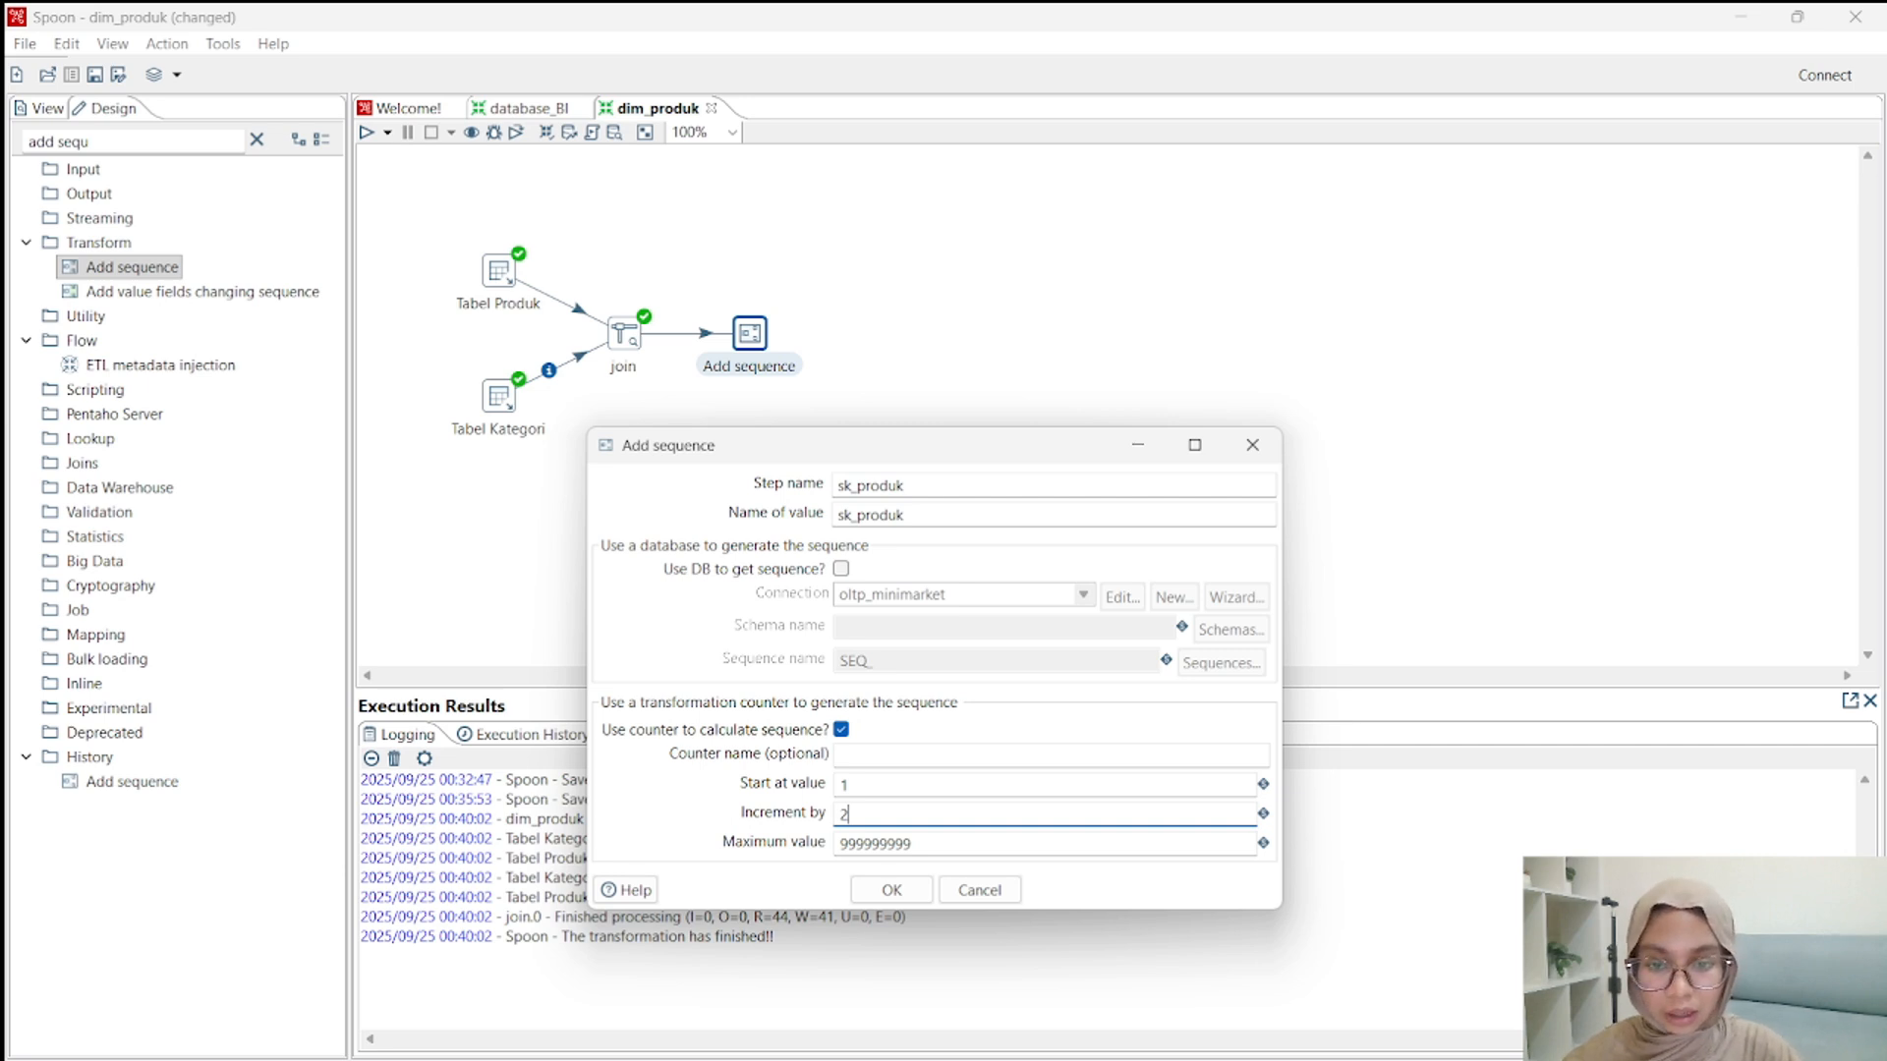
{"action": "left_click", "coordinate": [892, 890]}
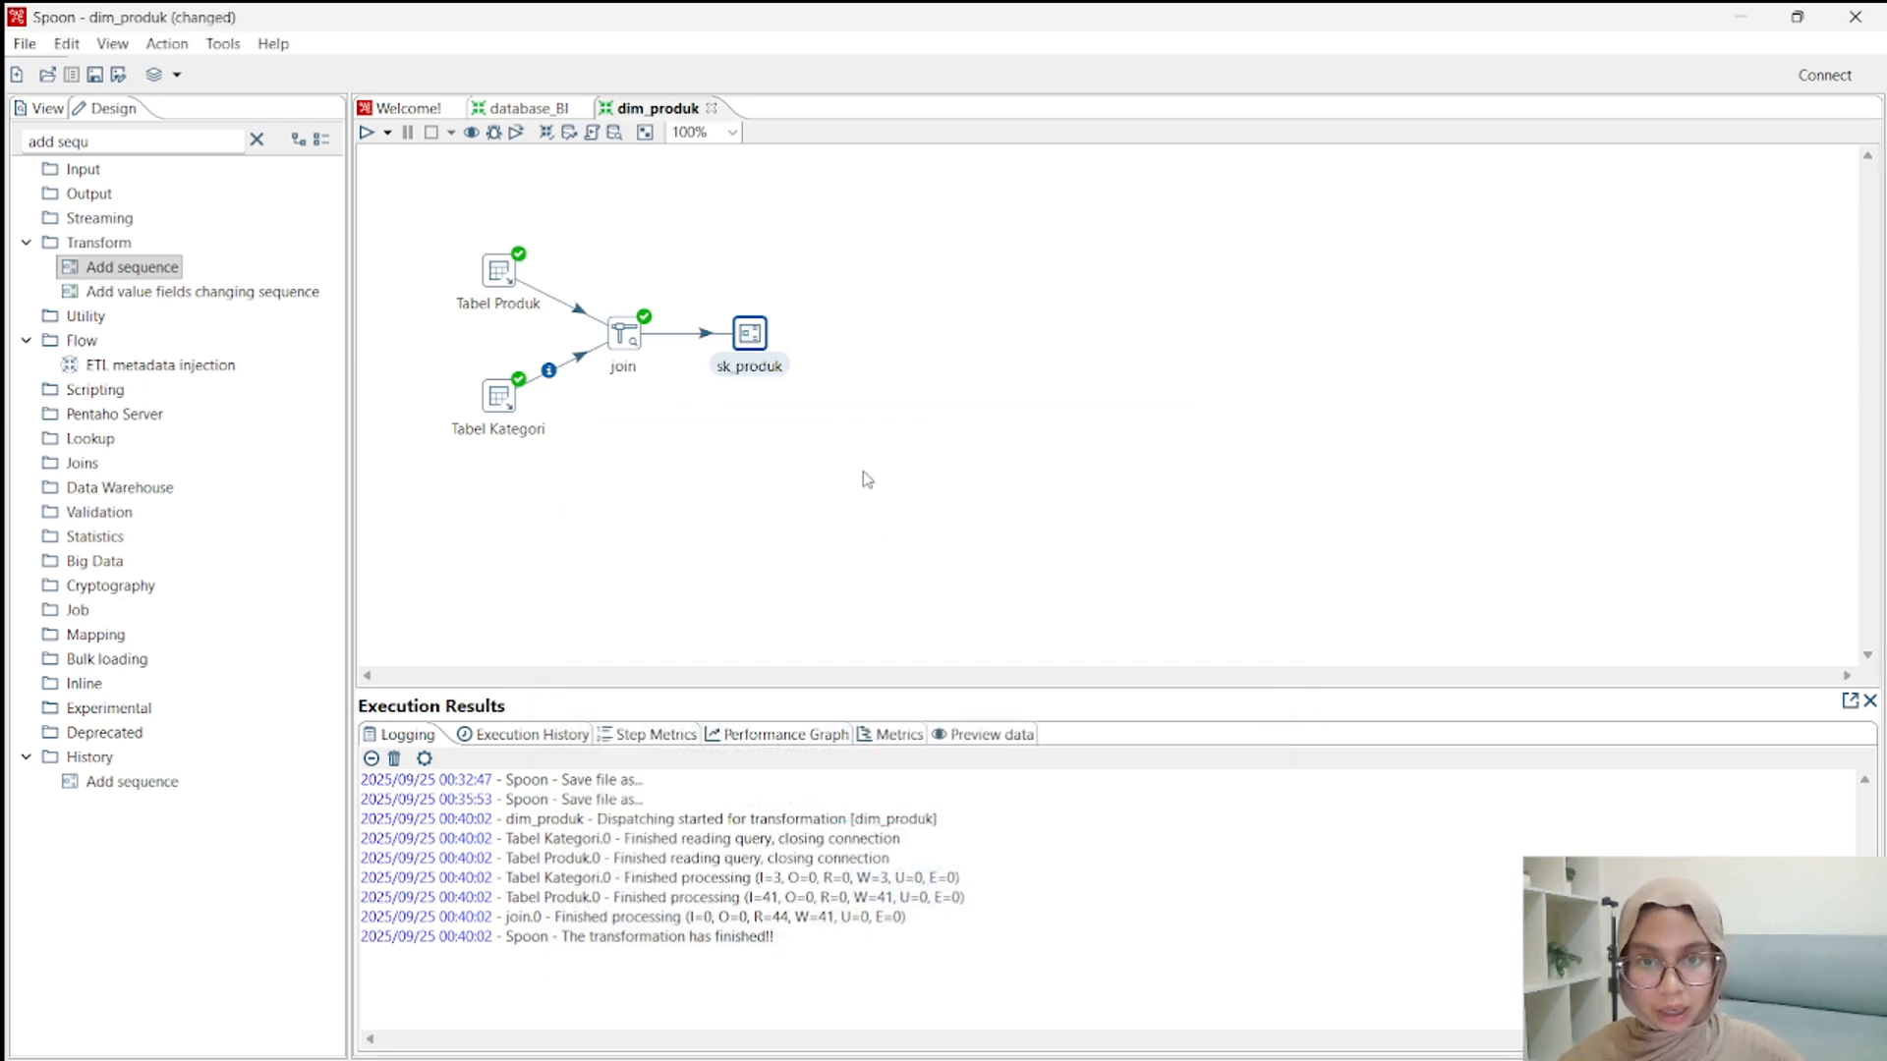
Quick-launch a preview of the sk_produk step's rows, examine the generated sequence values, and close the preview.
{"action": "right_click", "coordinate": [761, 336]}
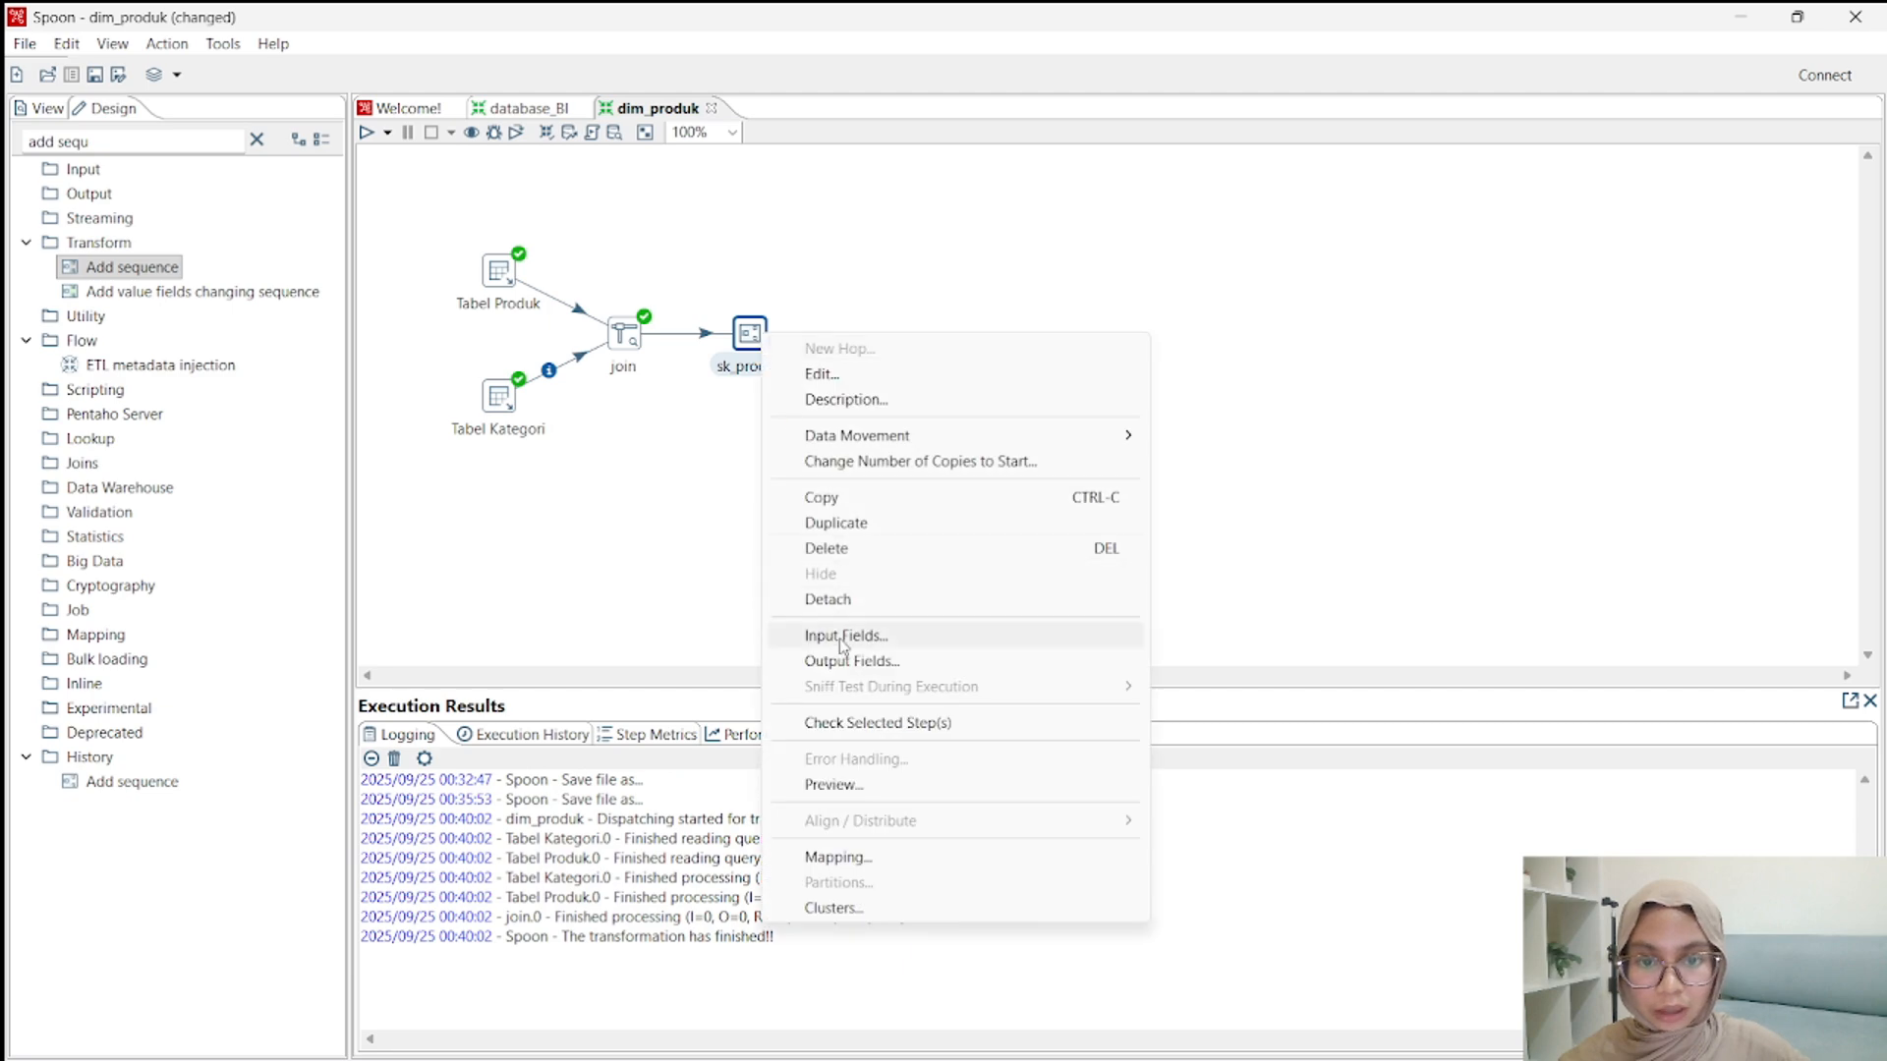
{"action": "left_click", "coordinate": [847, 787]}
{"action": "left_click", "coordinate": [830, 952]}
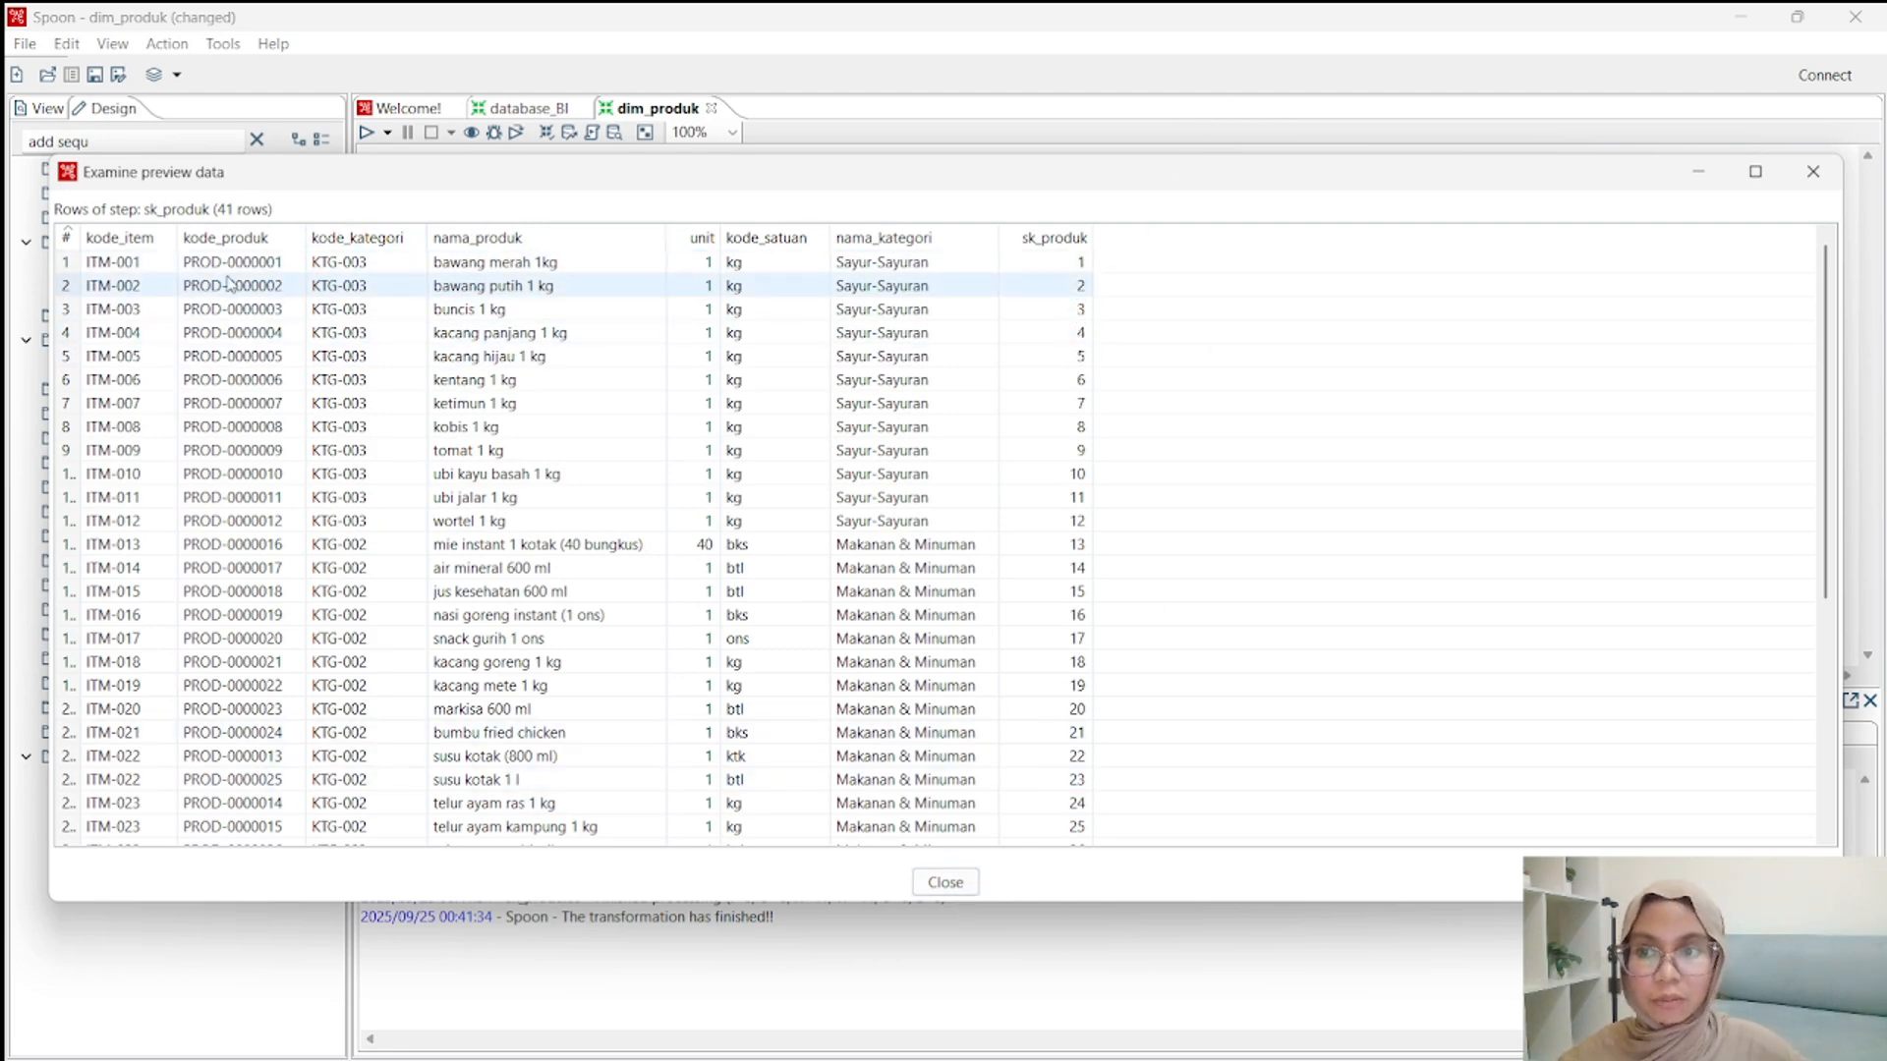
{"action": "left_click", "coordinate": [954, 893]}
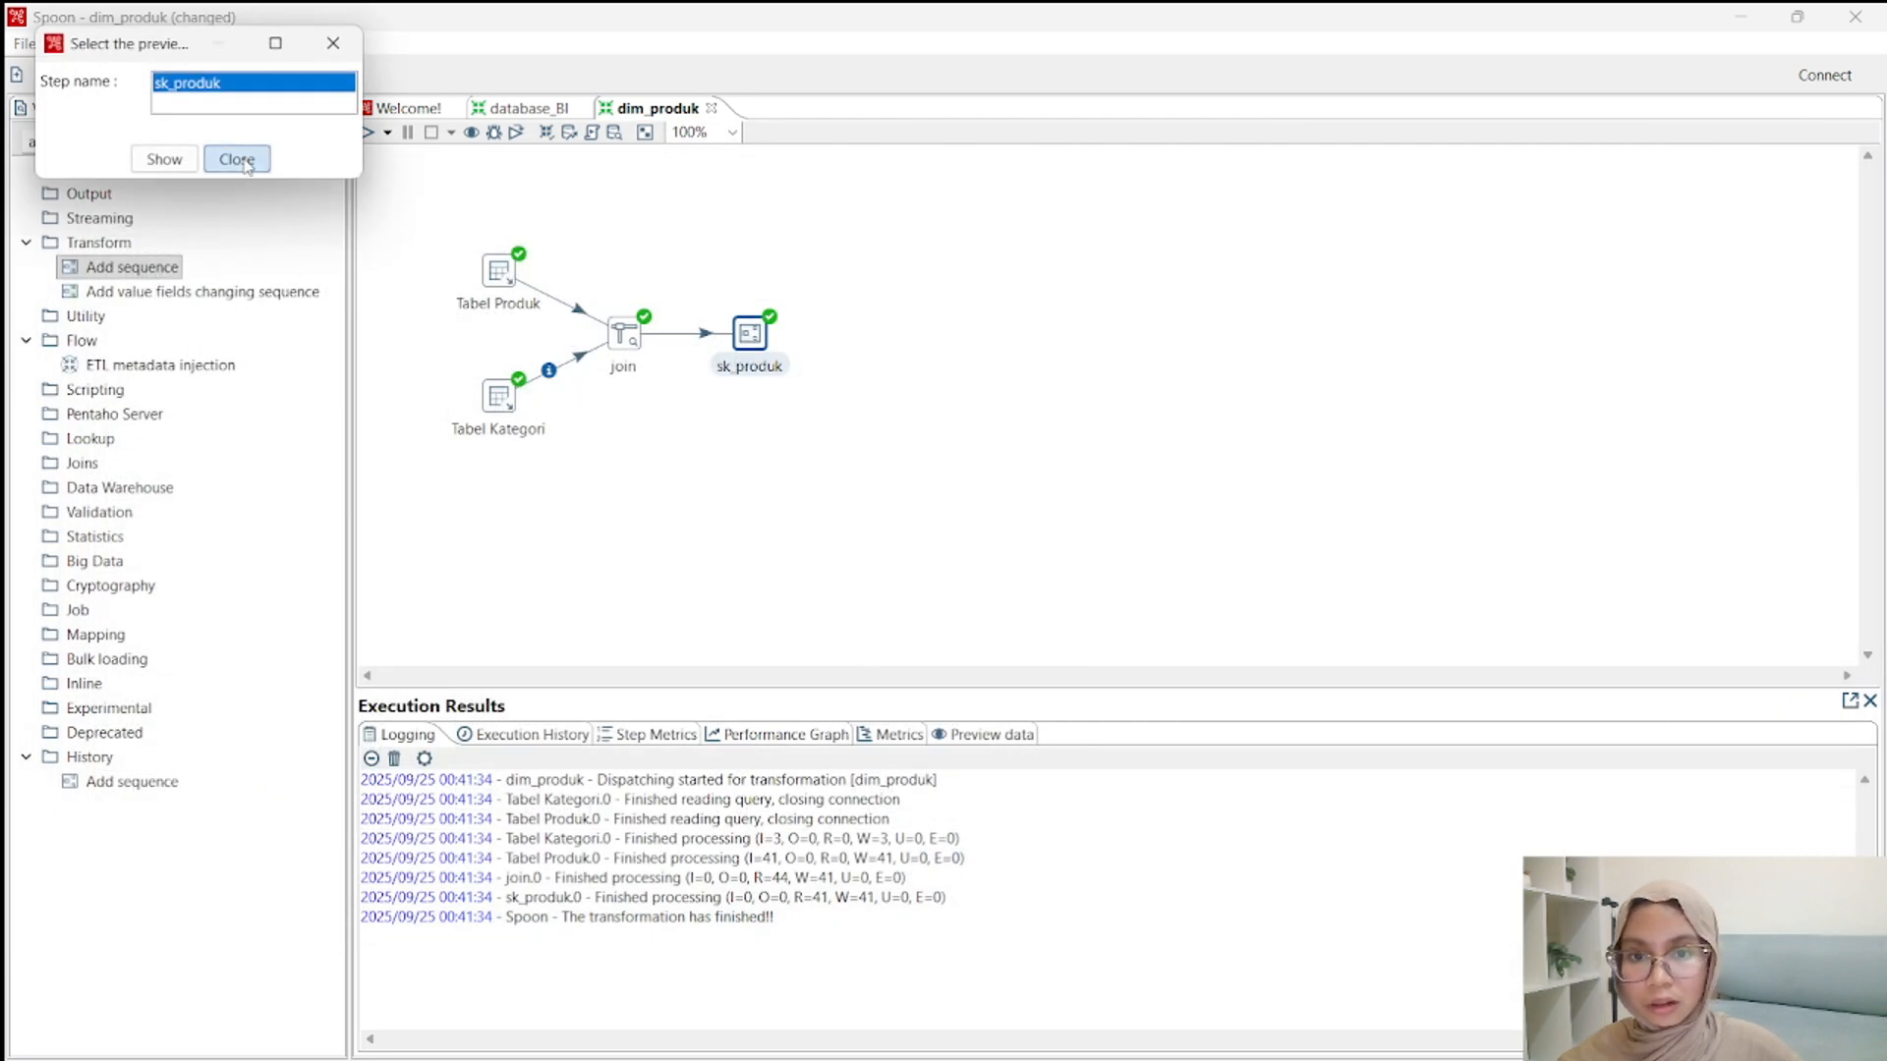
{"action": "left_click", "coordinate": [237, 159]}
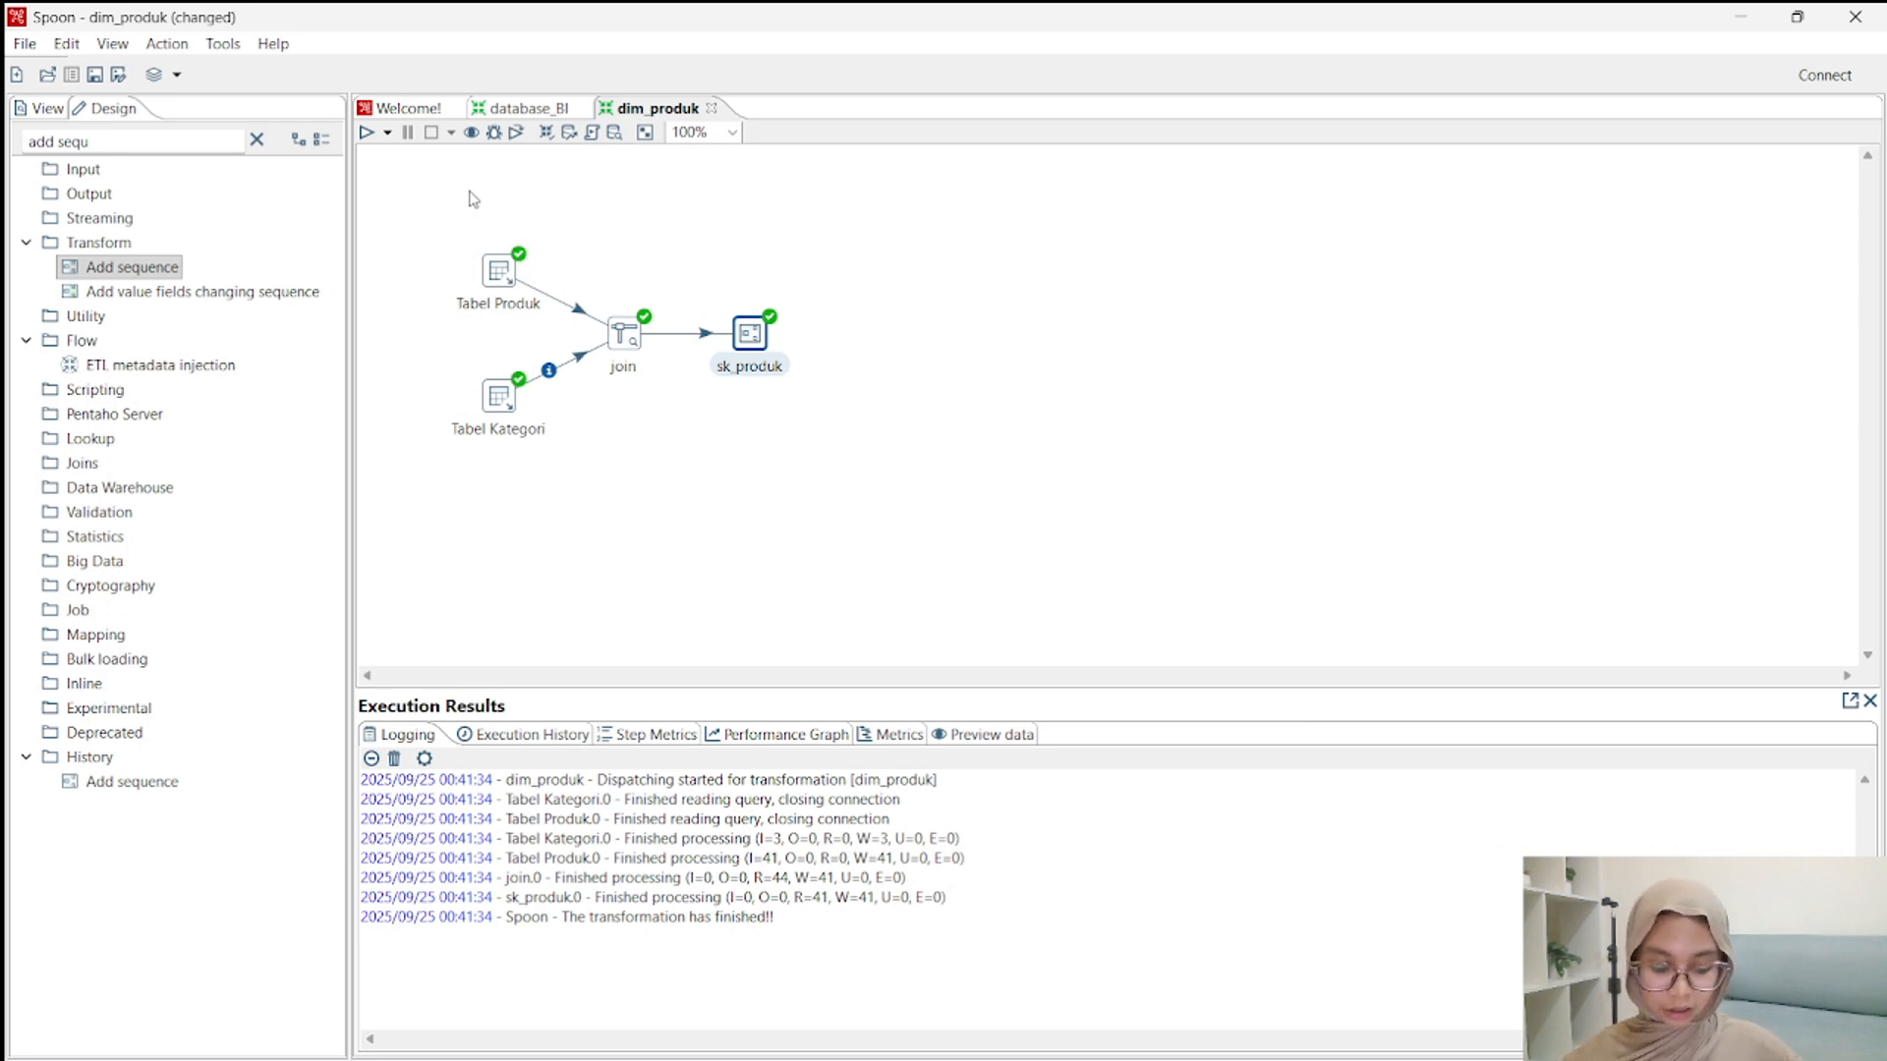
Search the step library for "sele", place a Select values step beside sk_produk, and connect sk_produk to it with a hop.
{"action": "left_click", "coordinate": [257, 139]}
{"action": "left_click", "coordinate": [121, 139]}
{"action": "type", "text": "s"}
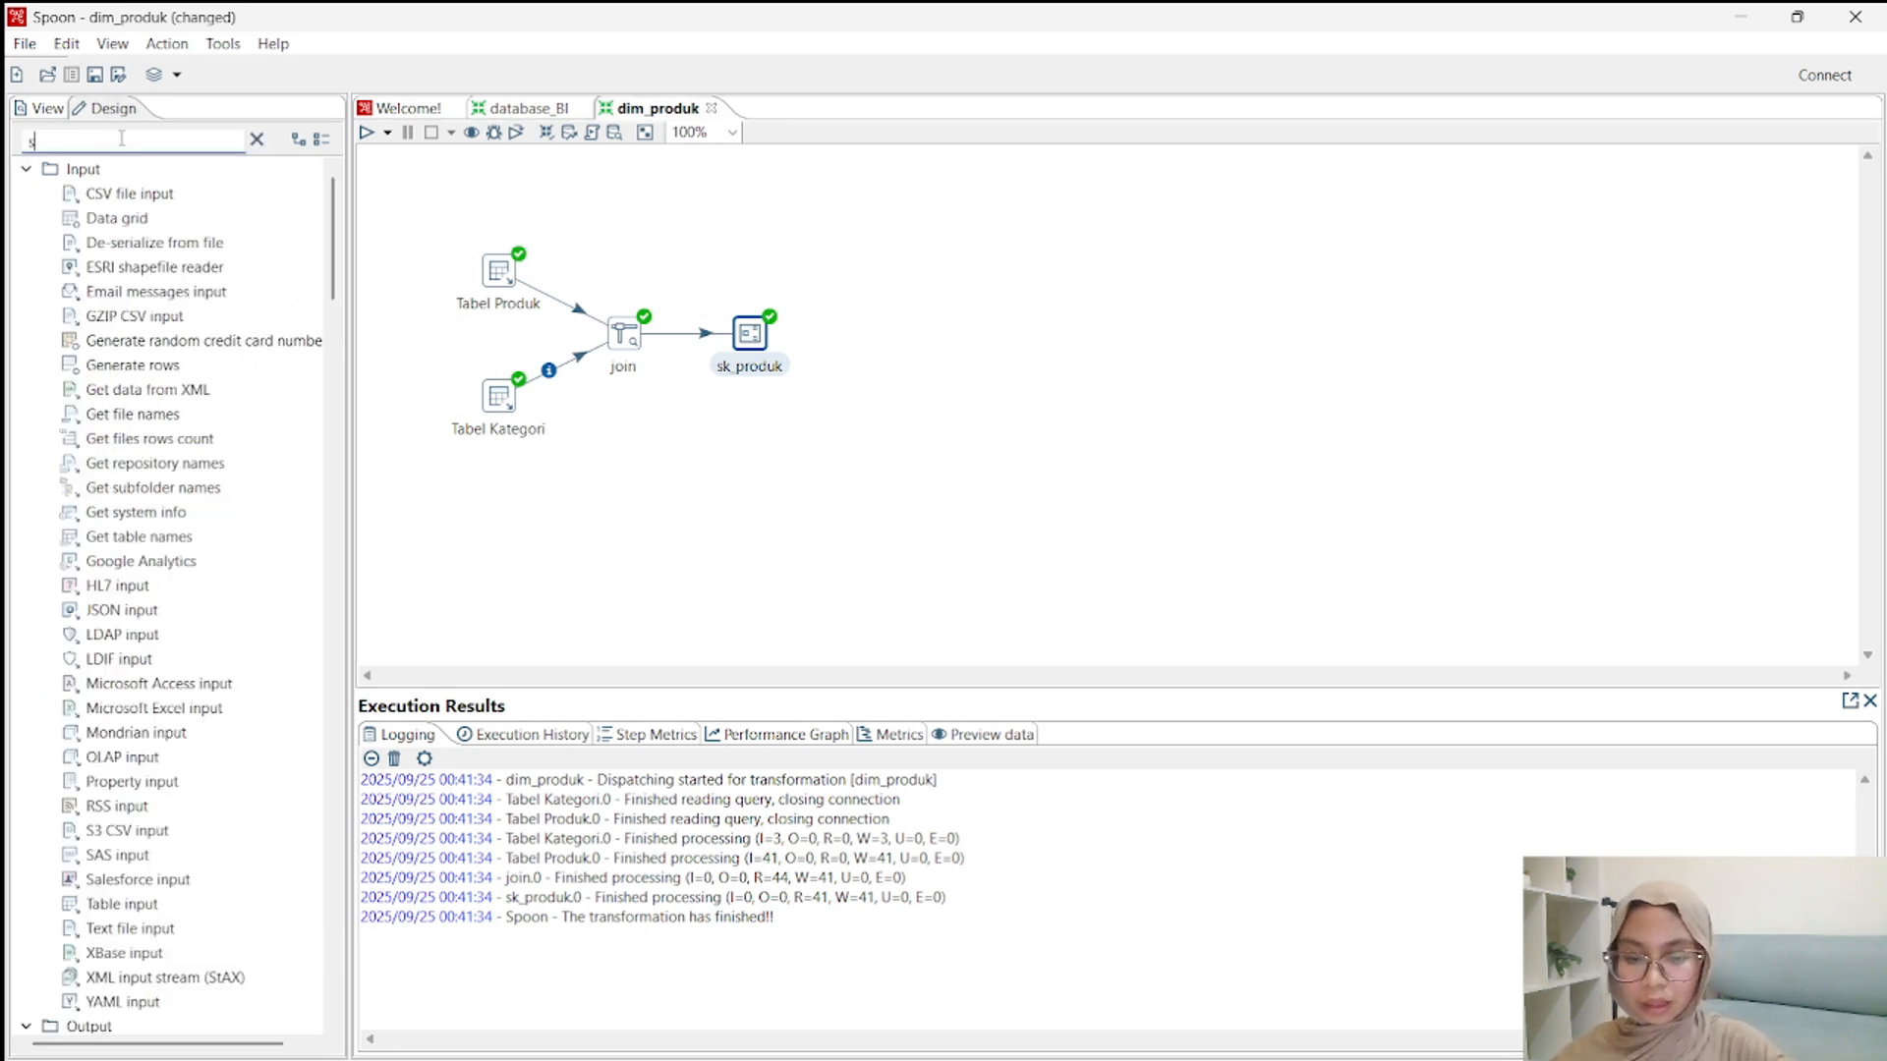
{"action": "type", "text": "ele"}
{"action": "left_click_drag", "start_coordinate": [147, 265], "coordinate": [889, 330]}
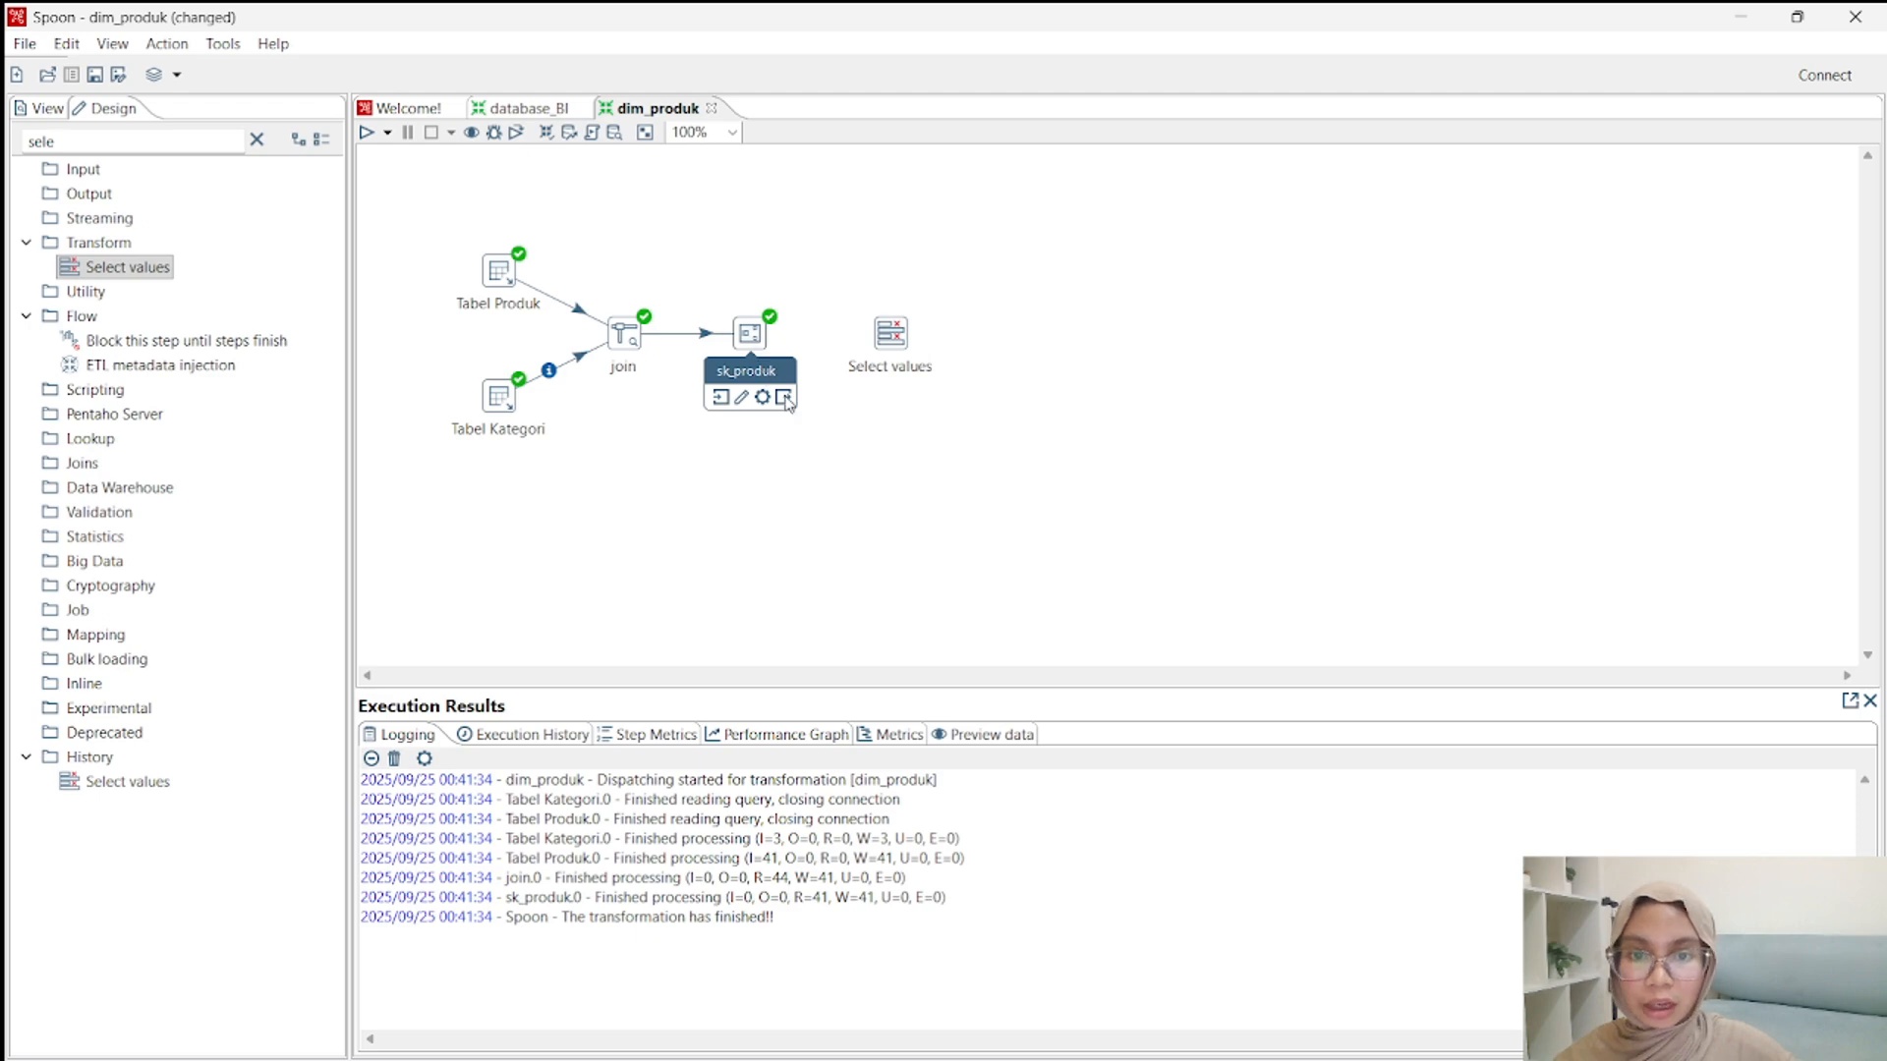
{"action": "left_click_drag", "start_coordinate": [785, 399], "coordinate": [887, 336]}
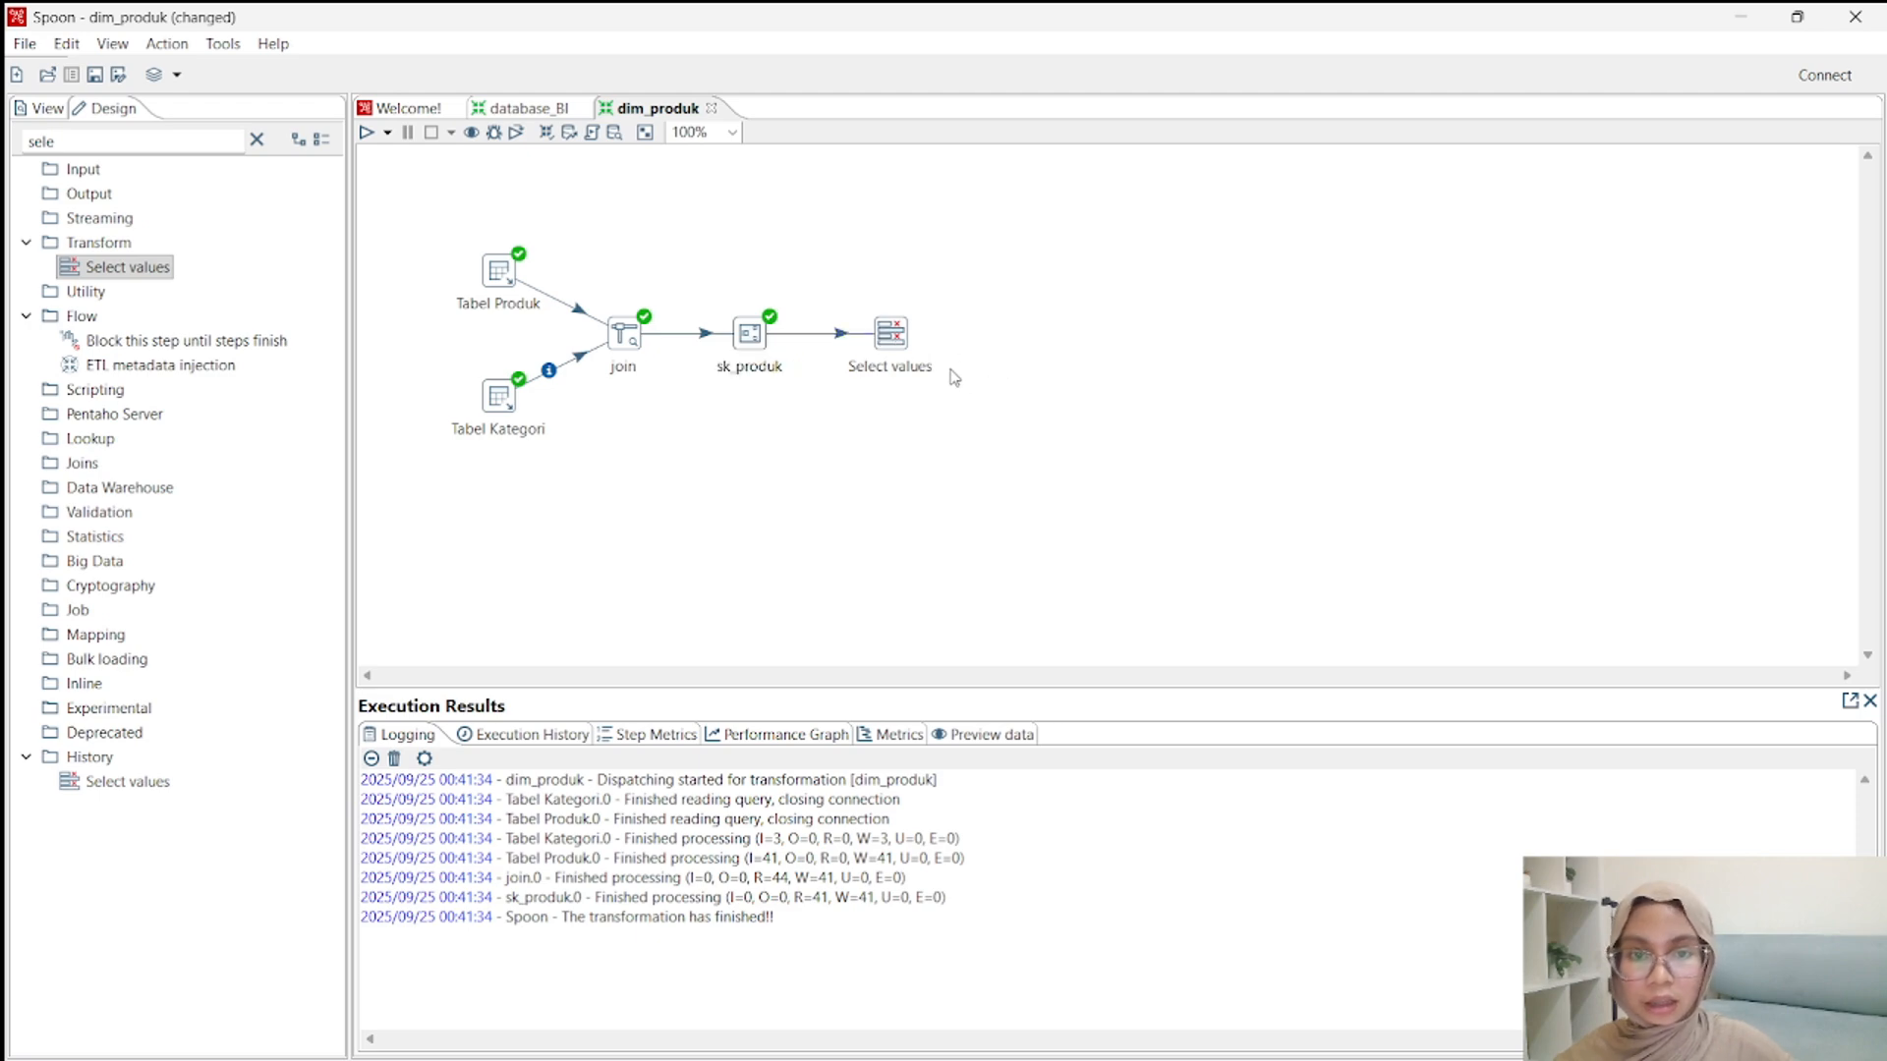
Check the dim_produk columns in the WhatsApp star schema image, and rename the Select values step as pilih kolom.
{"action": "mouse_move", "coordinate": [1224, 1044]}
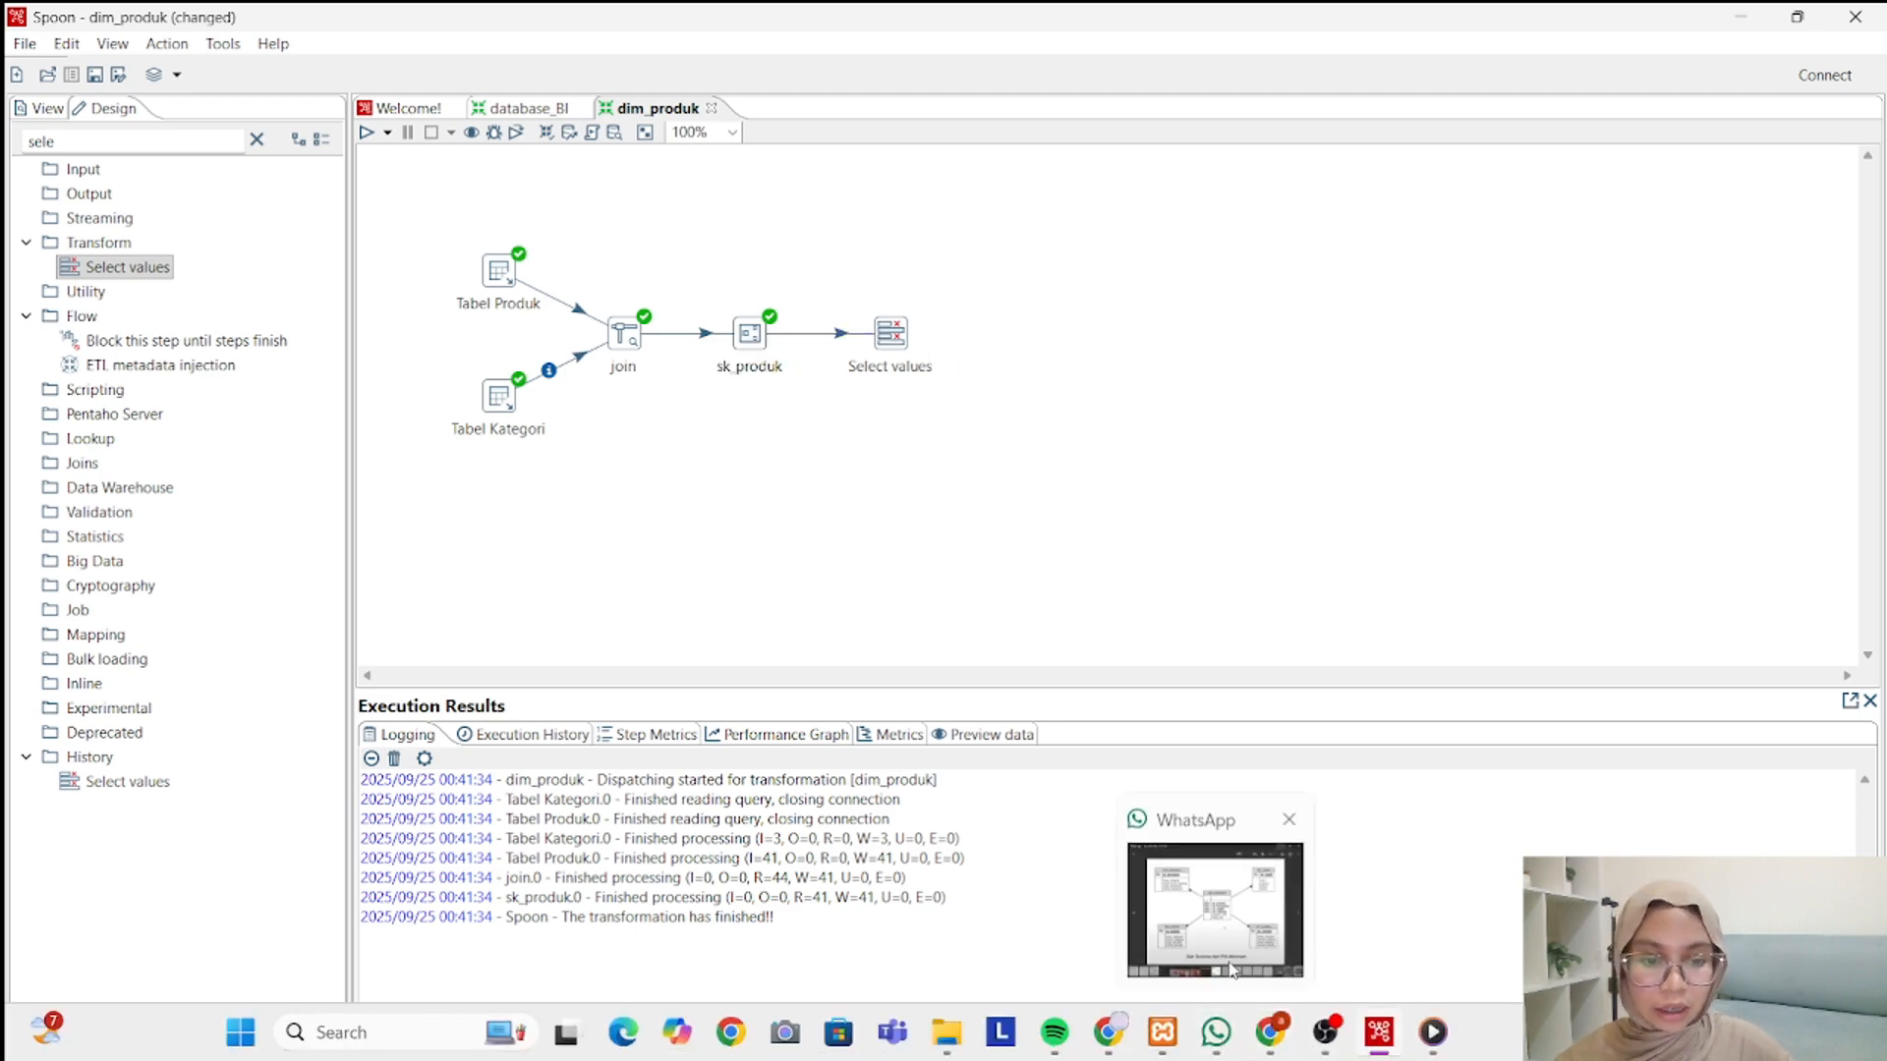
{"action": "left_click", "coordinate": [1218, 914]}
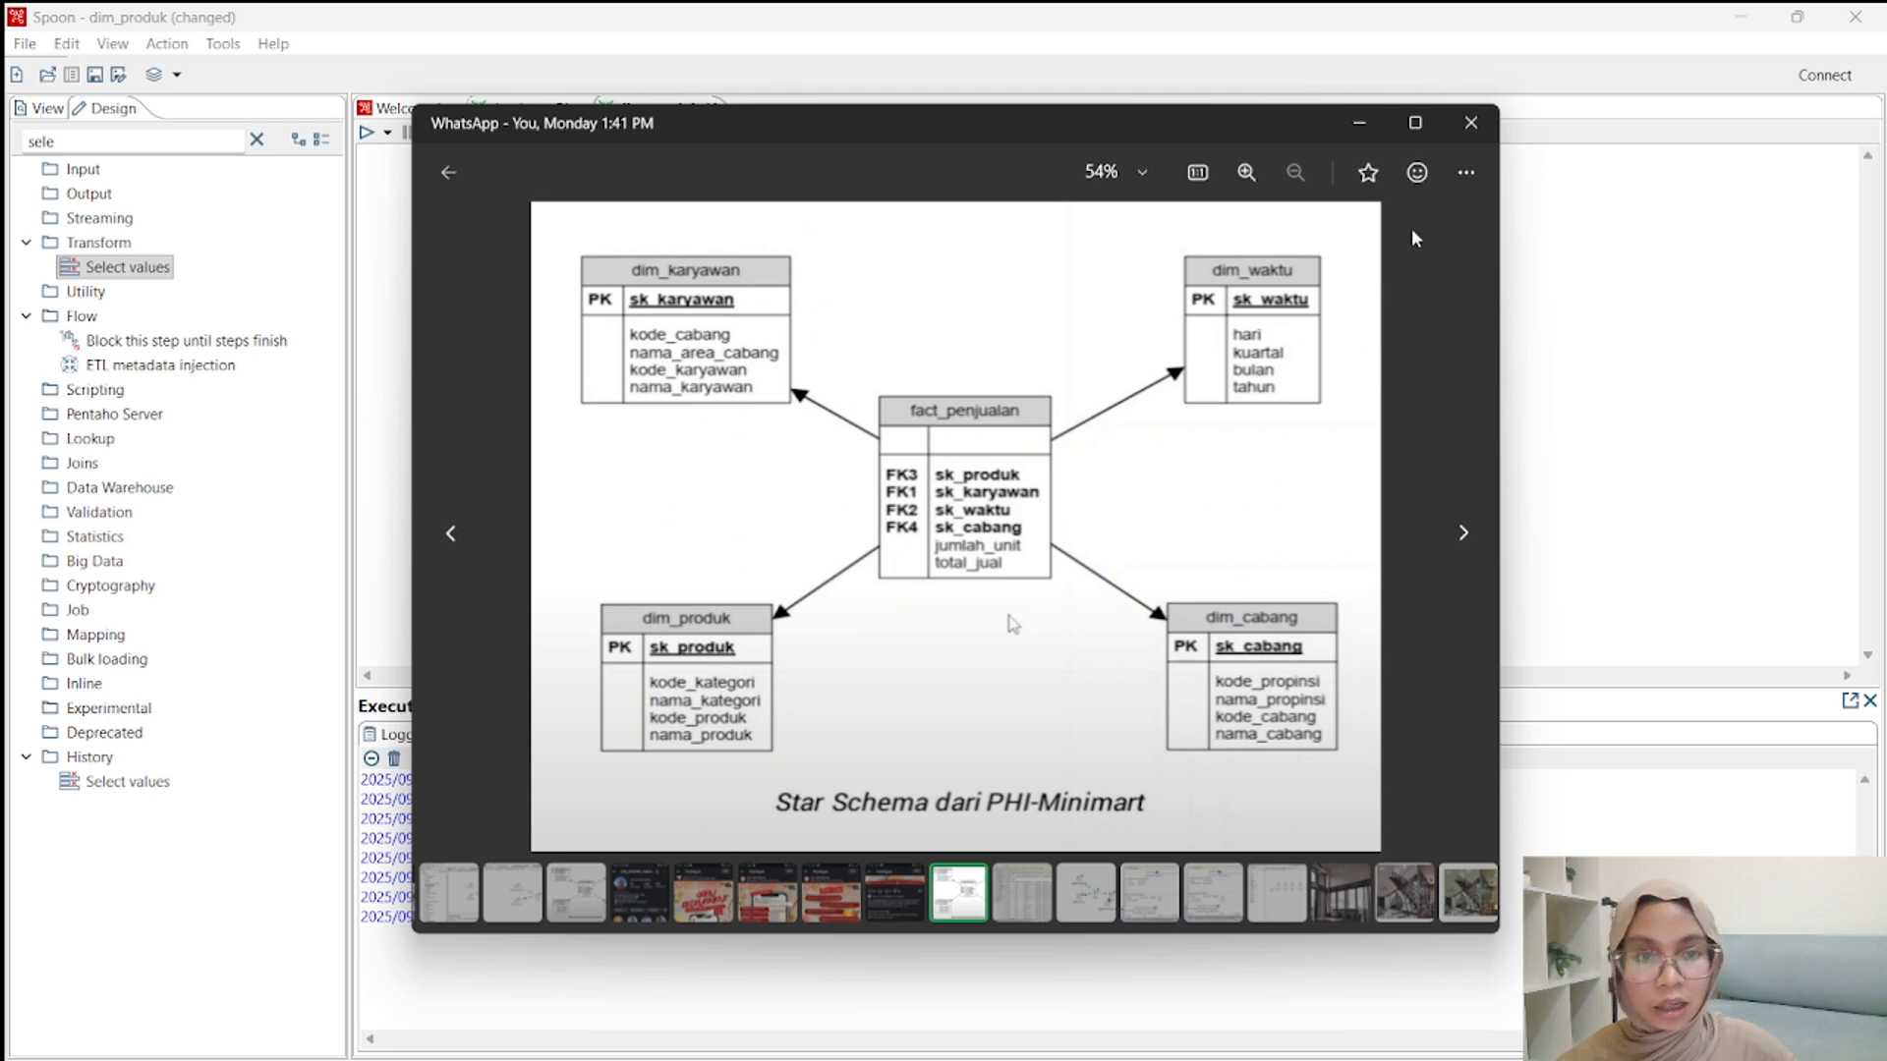
{"action": "left_click", "coordinate": [1359, 123]}
{"action": "double_click", "coordinate": [891, 334]}
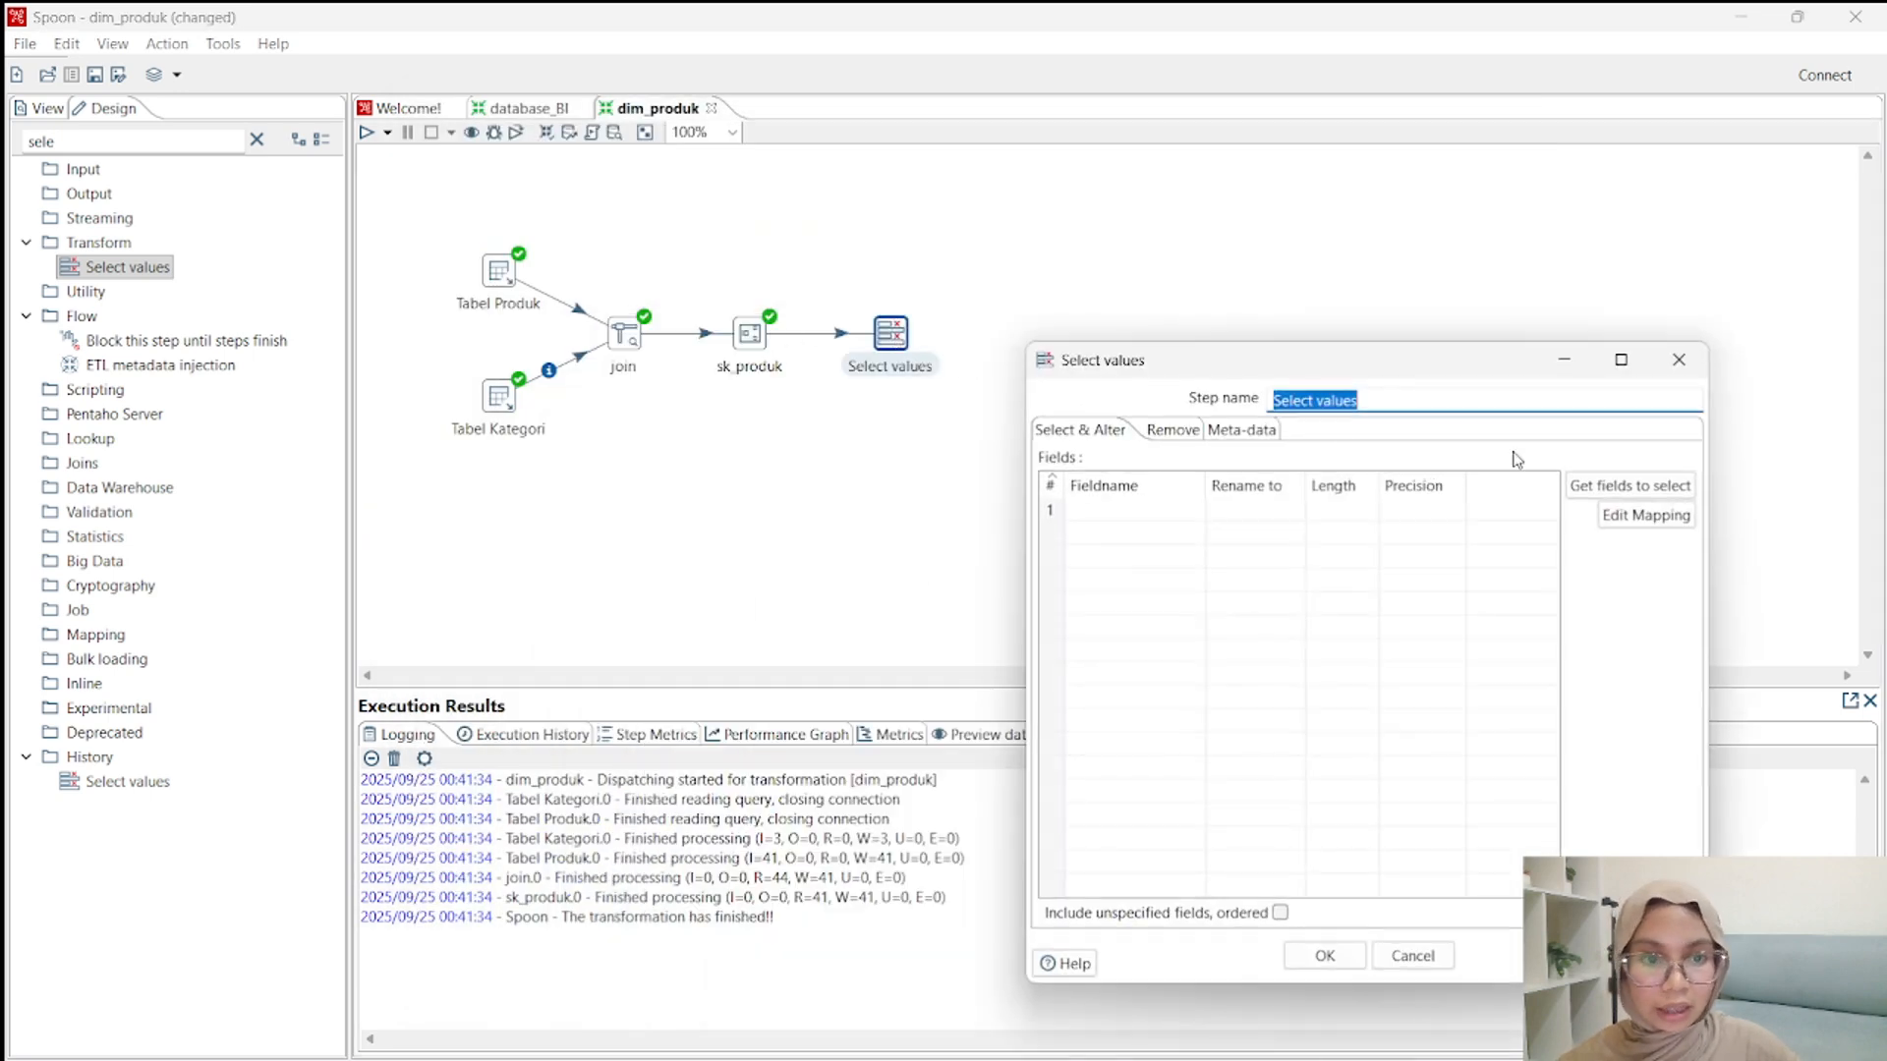
{"action": "left_click", "coordinate": [1398, 401]}
{"action": "key", "text": "ctrl+a"}
{"action": "key", "text": "BackSpace"}
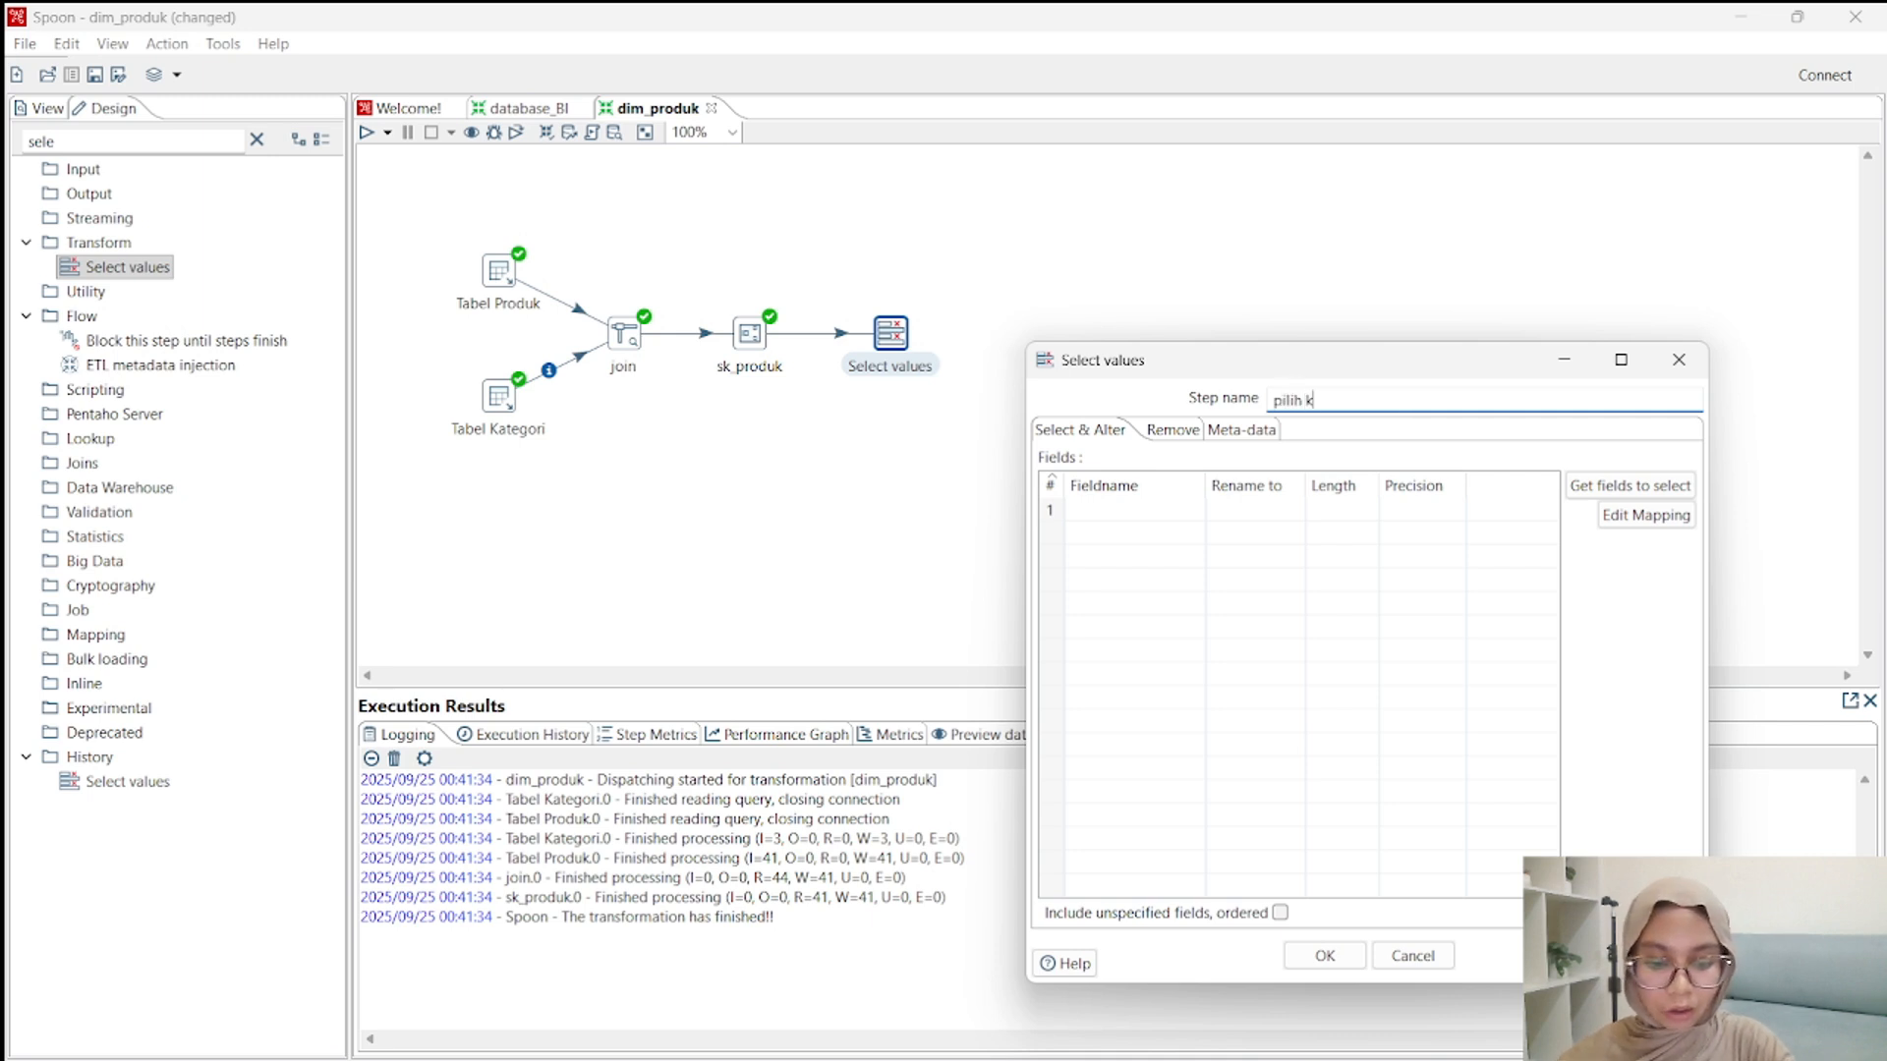
Add sk_produk and kode_kategori as the first two fields to select in the pilih kolom step.
{"action": "left_click", "coordinate": [1201, 509]}
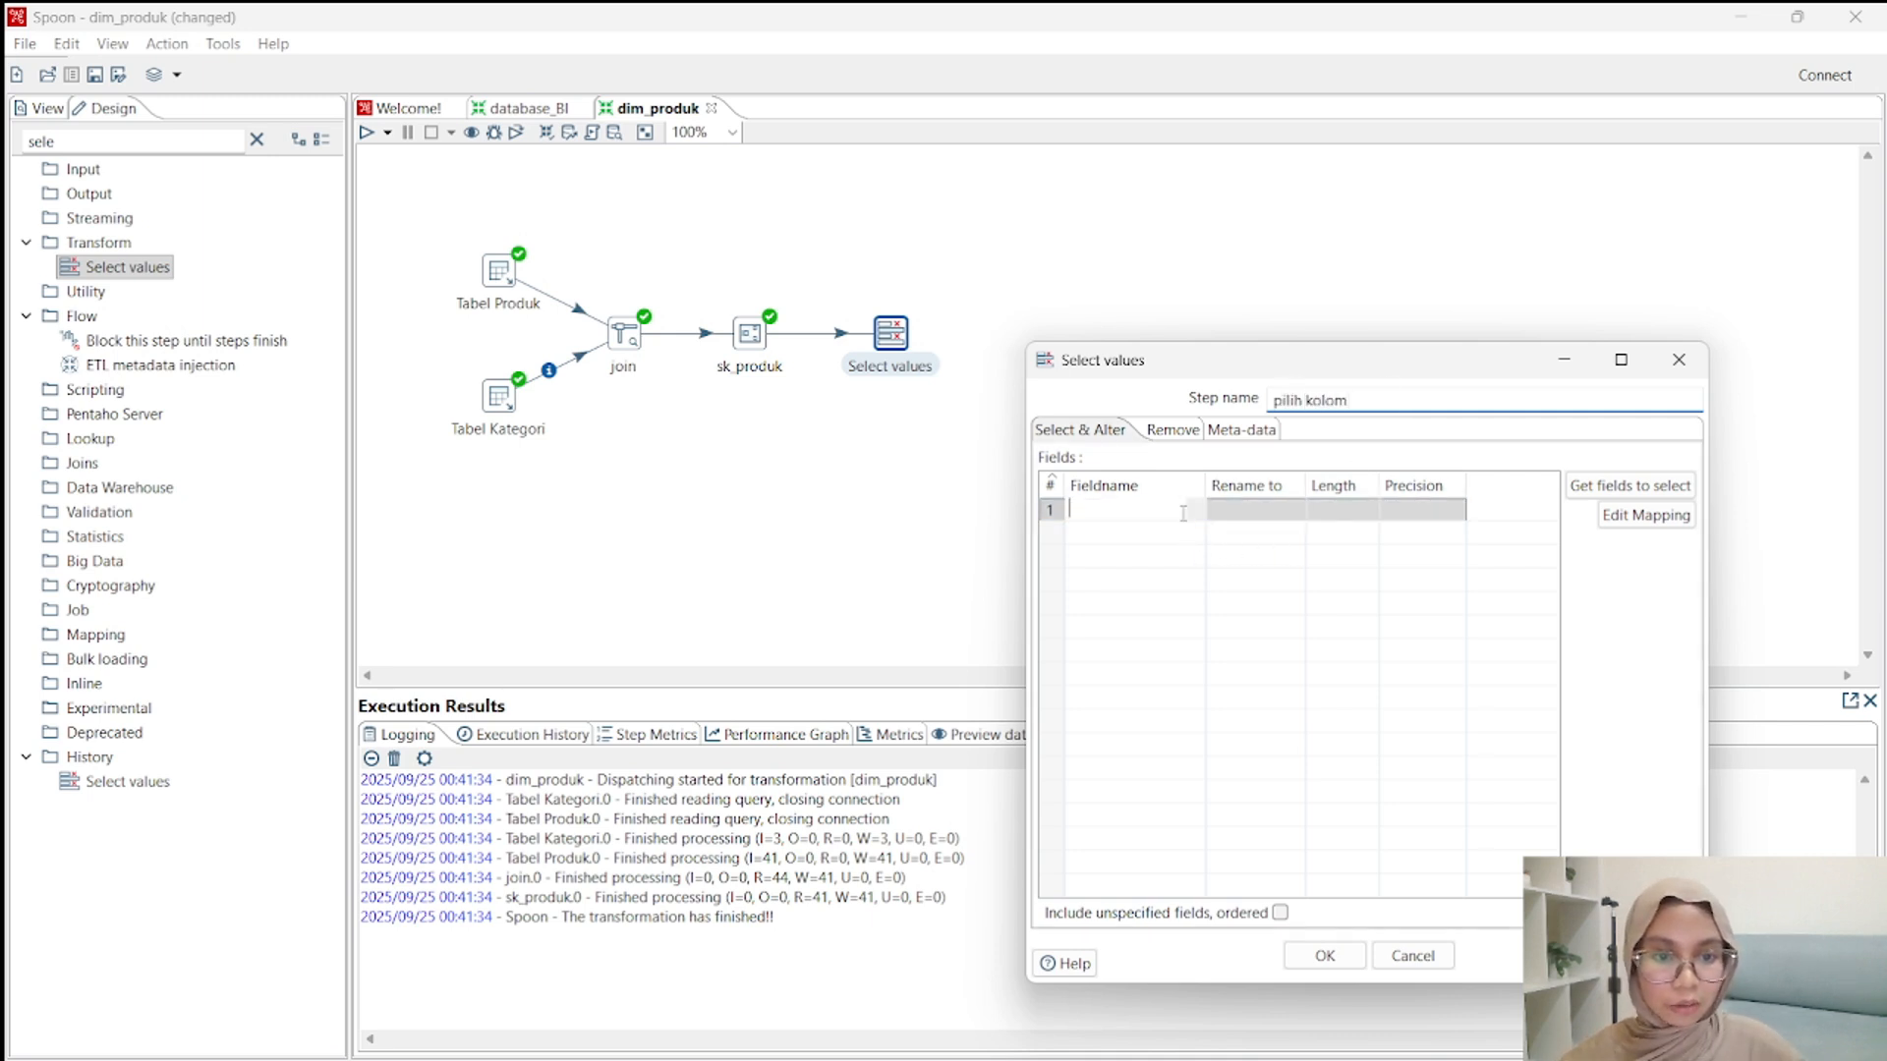
{"action": "left_click", "coordinate": [1199, 509]}
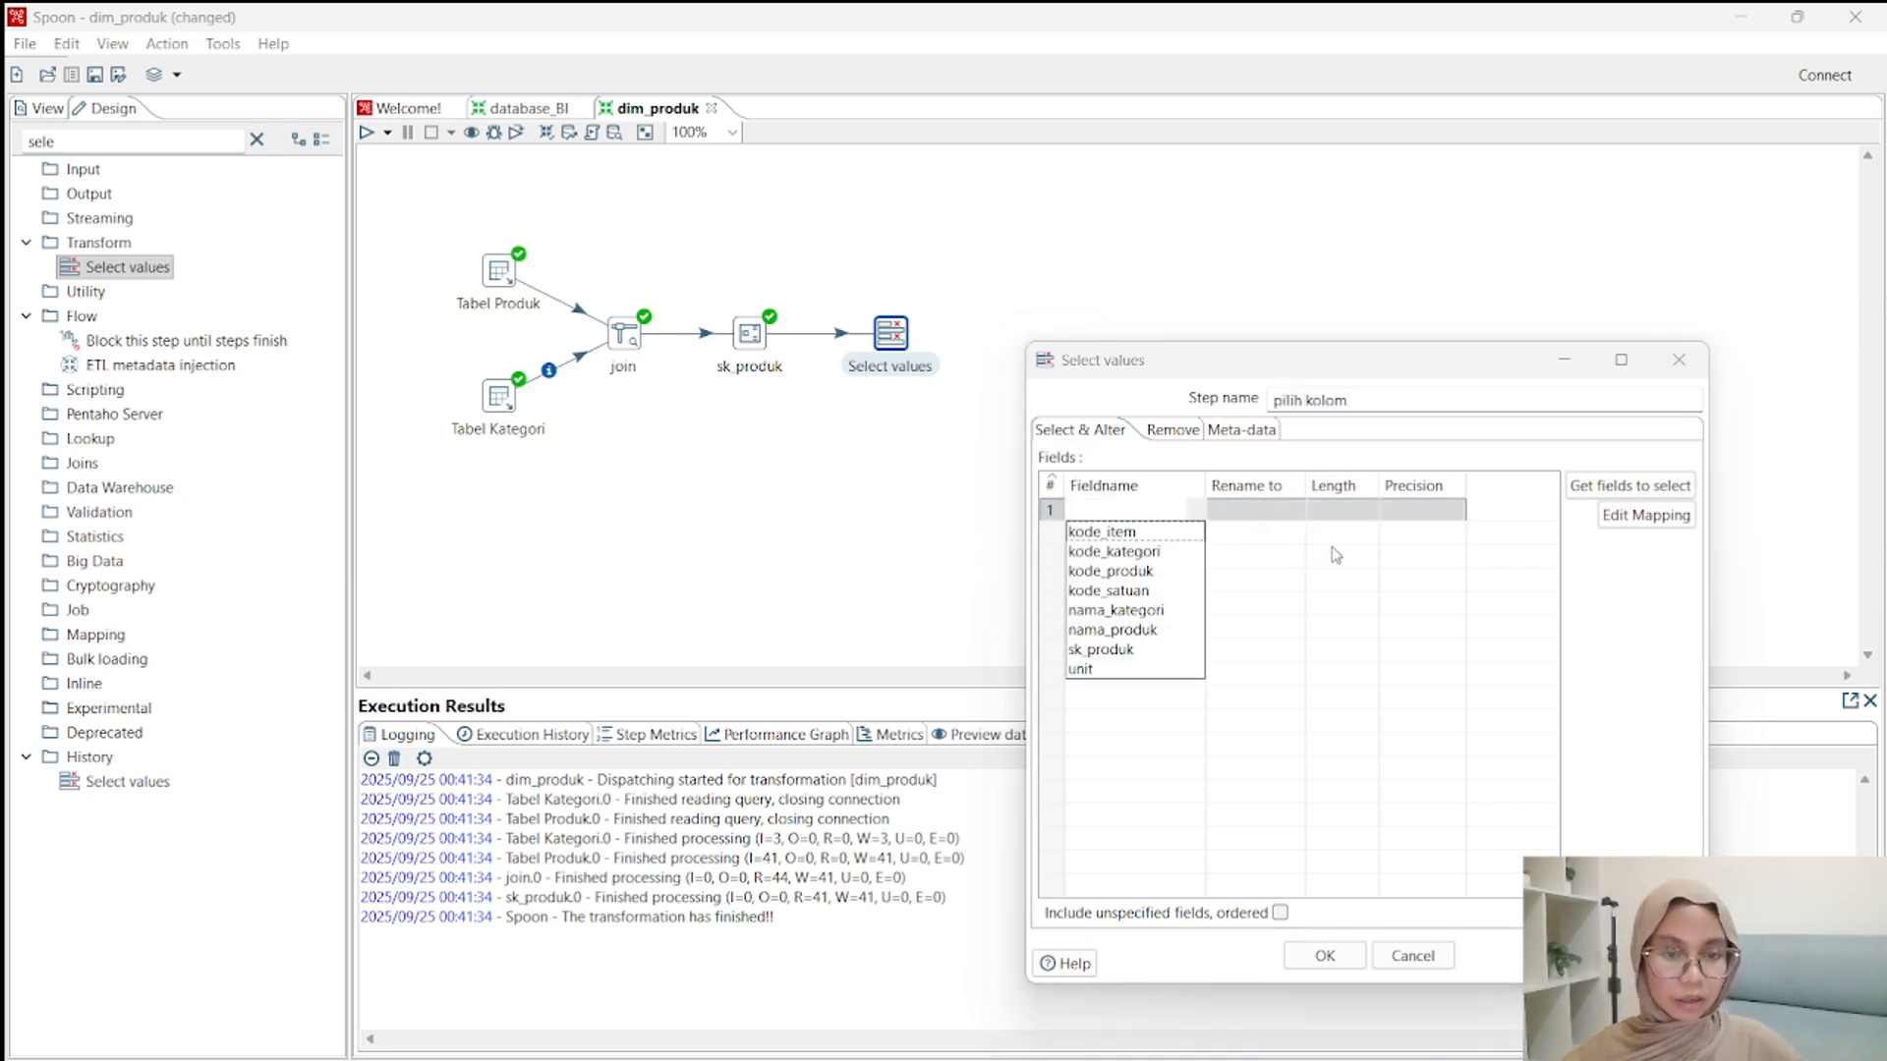
{"action": "left_click", "coordinate": [1127, 651]}
{"action": "left_click", "coordinate": [1144, 531]}
{"action": "left_click", "coordinate": [1195, 536]}
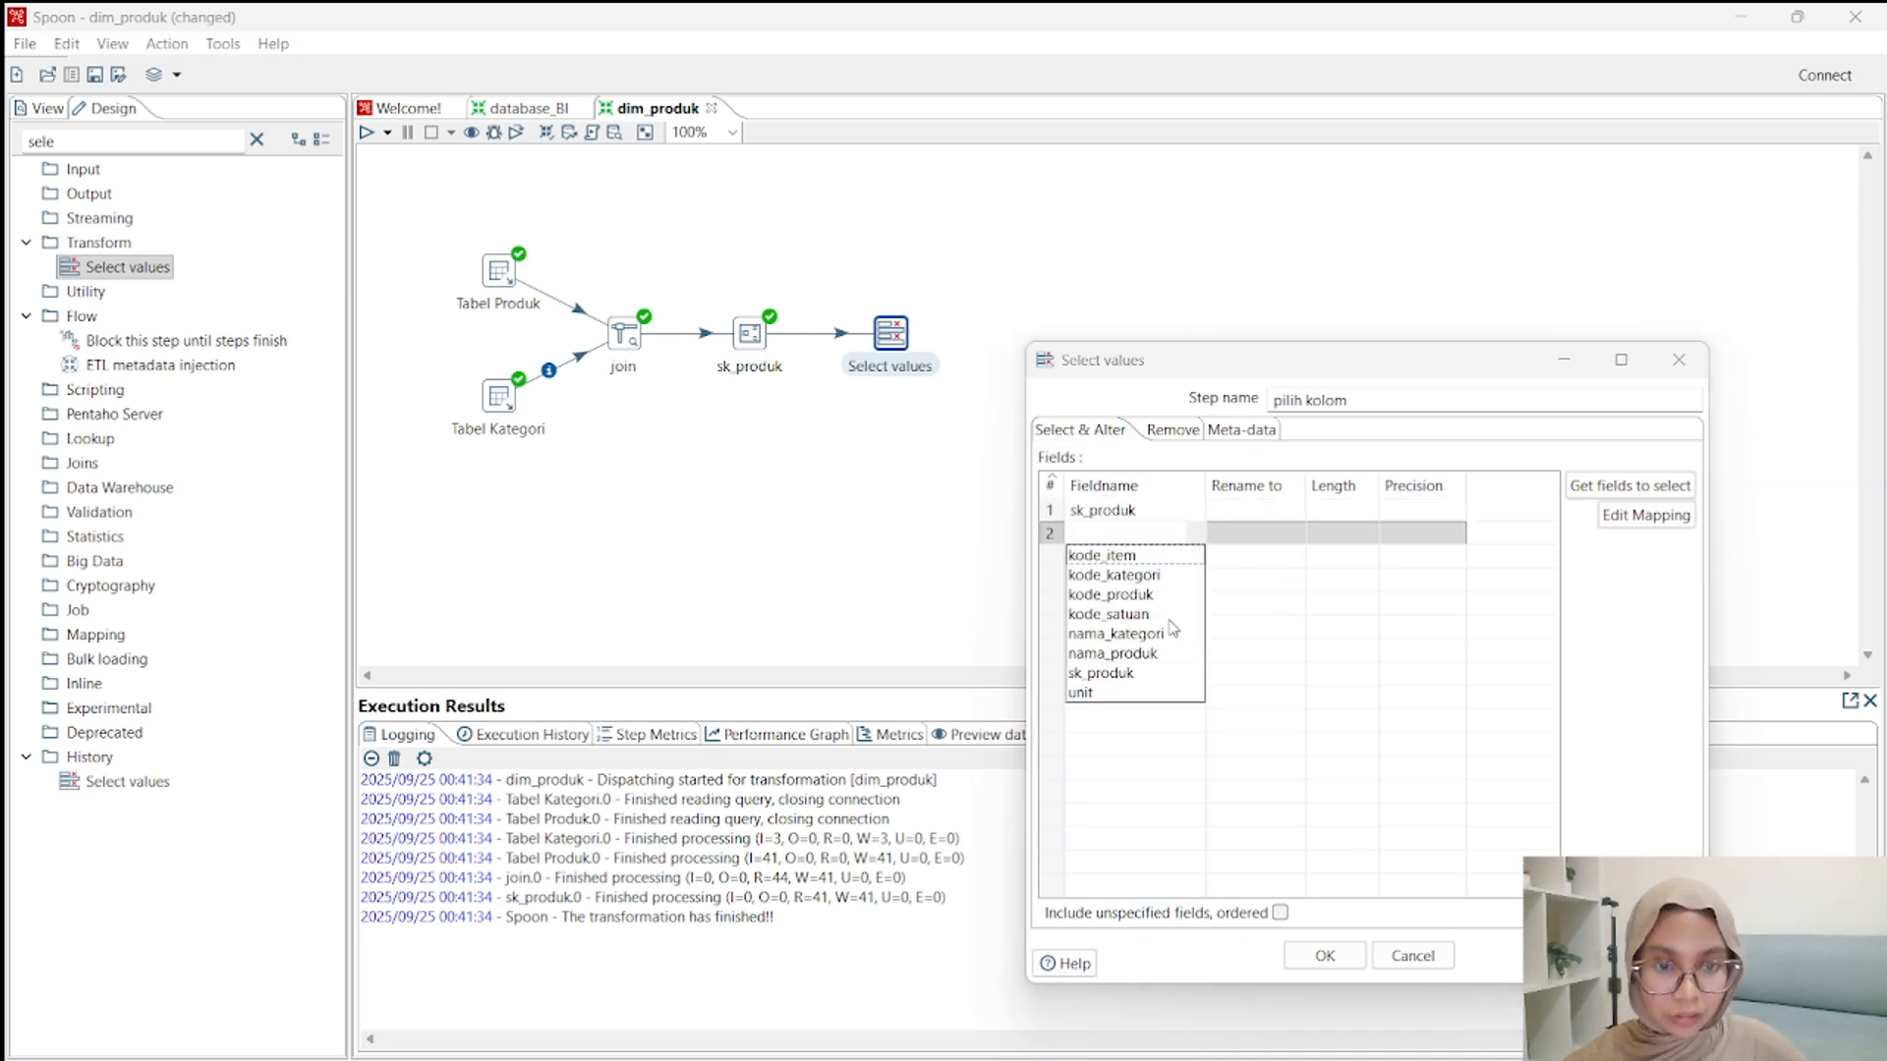
{"action": "left_click", "coordinate": [1160, 578]}
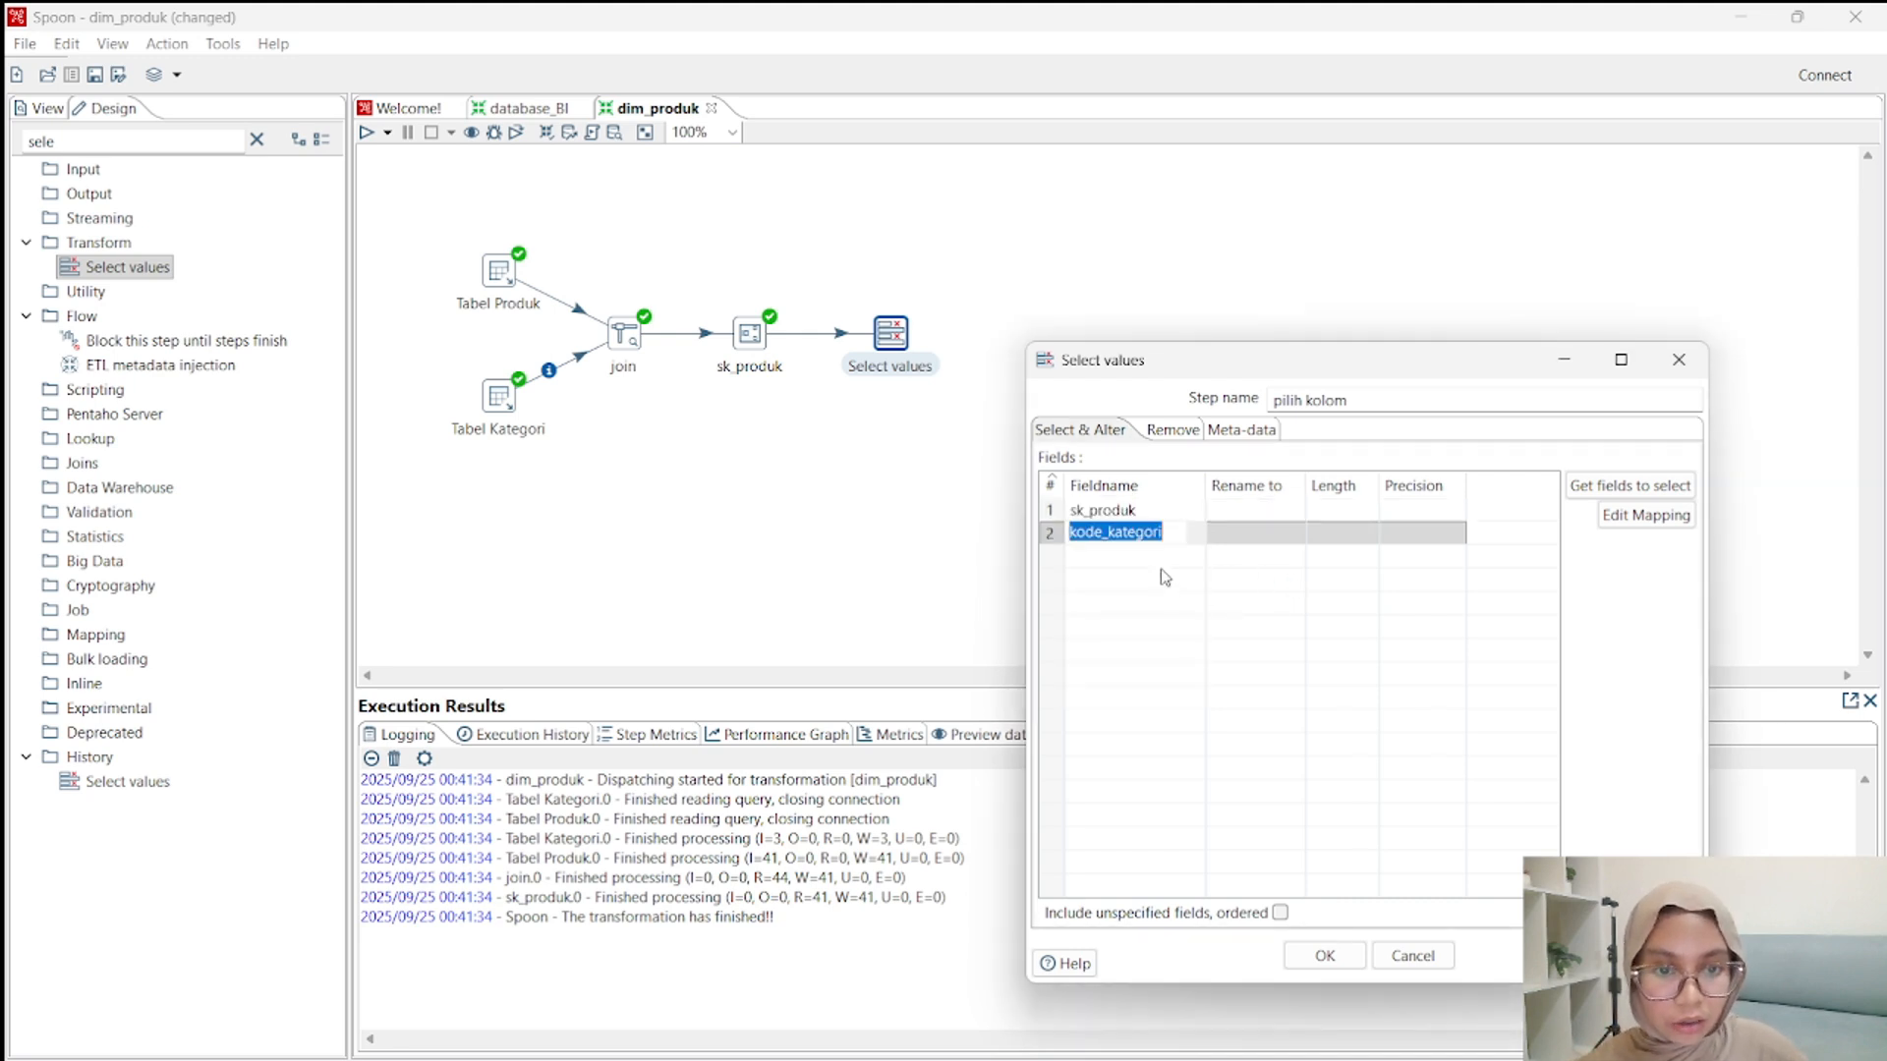
Add nama_kategori, kode_produk and nama_produk to the fields selected in the pilih kolom step.
{"action": "left_click", "coordinate": [1197, 558]}
{"action": "left_click", "coordinate": [1197, 562]}
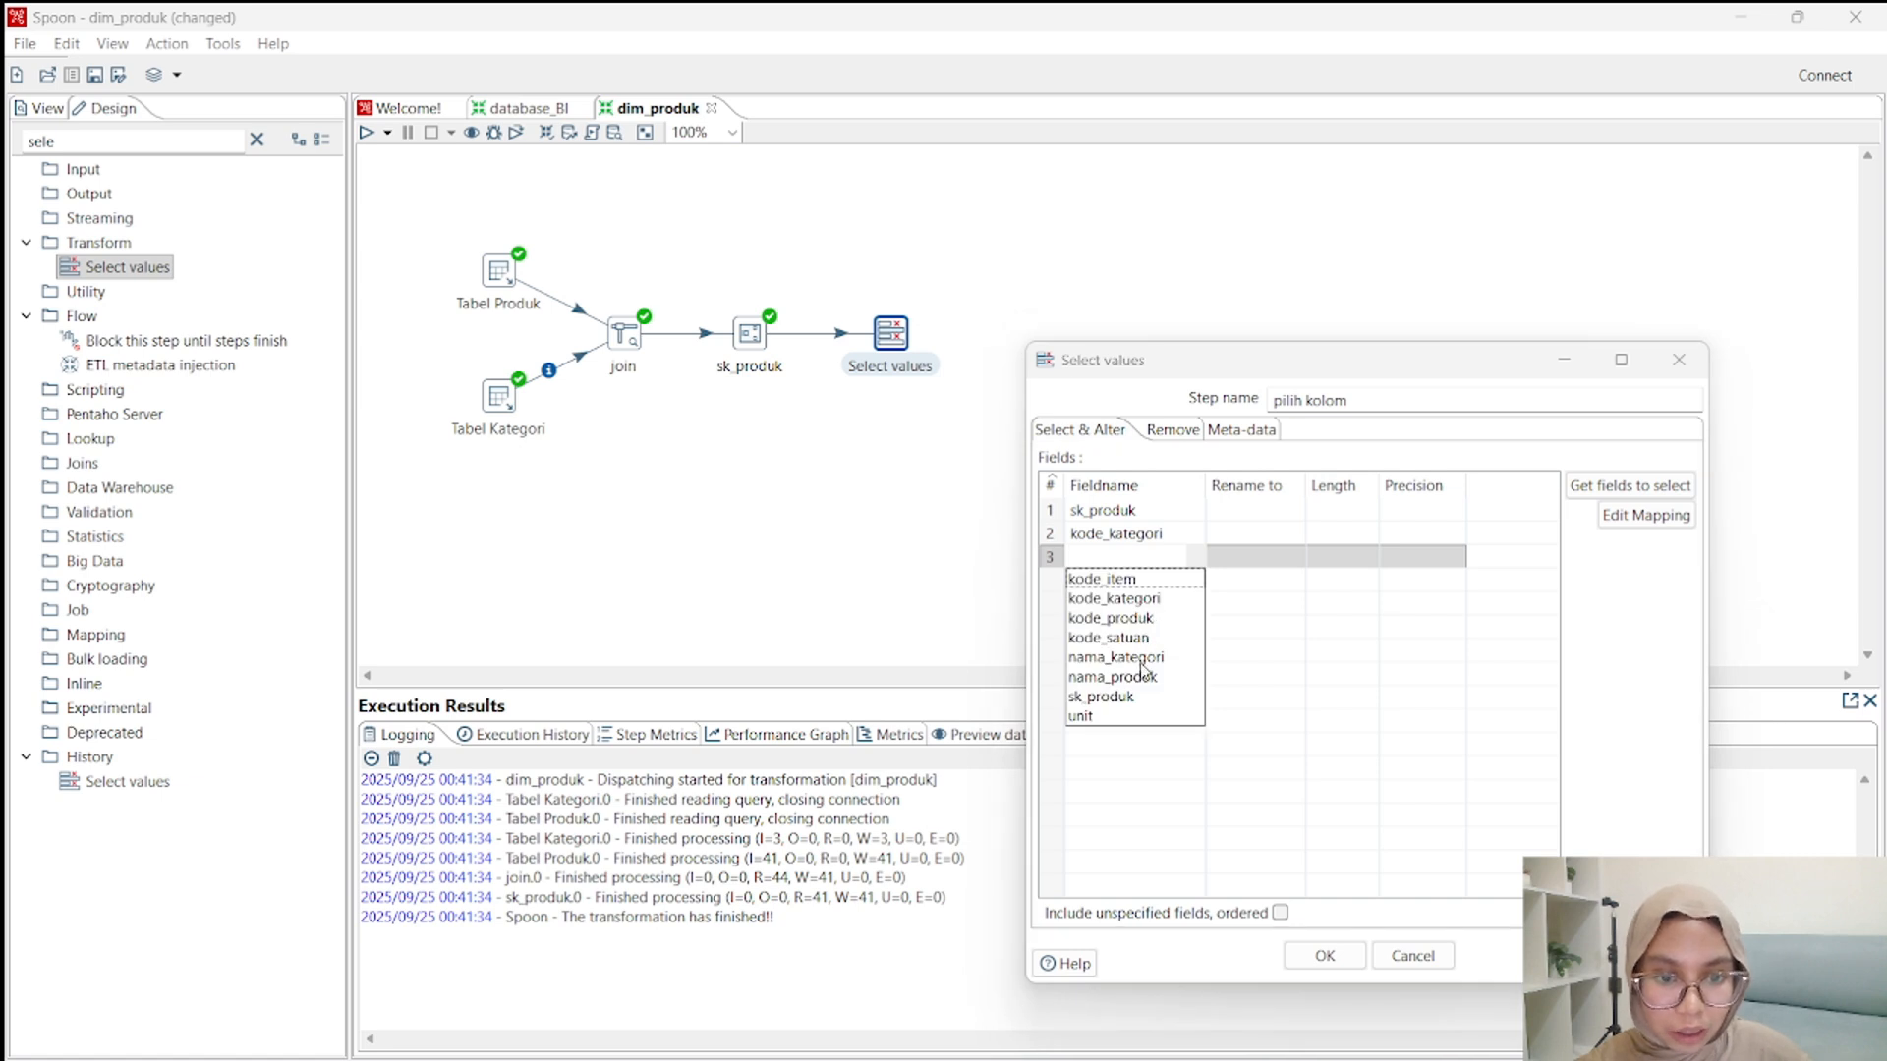
{"action": "left_click", "coordinate": [1142, 668]}
{"action": "left_click", "coordinate": [1163, 580]}
{"action": "left_click", "coordinate": [1195, 580]}
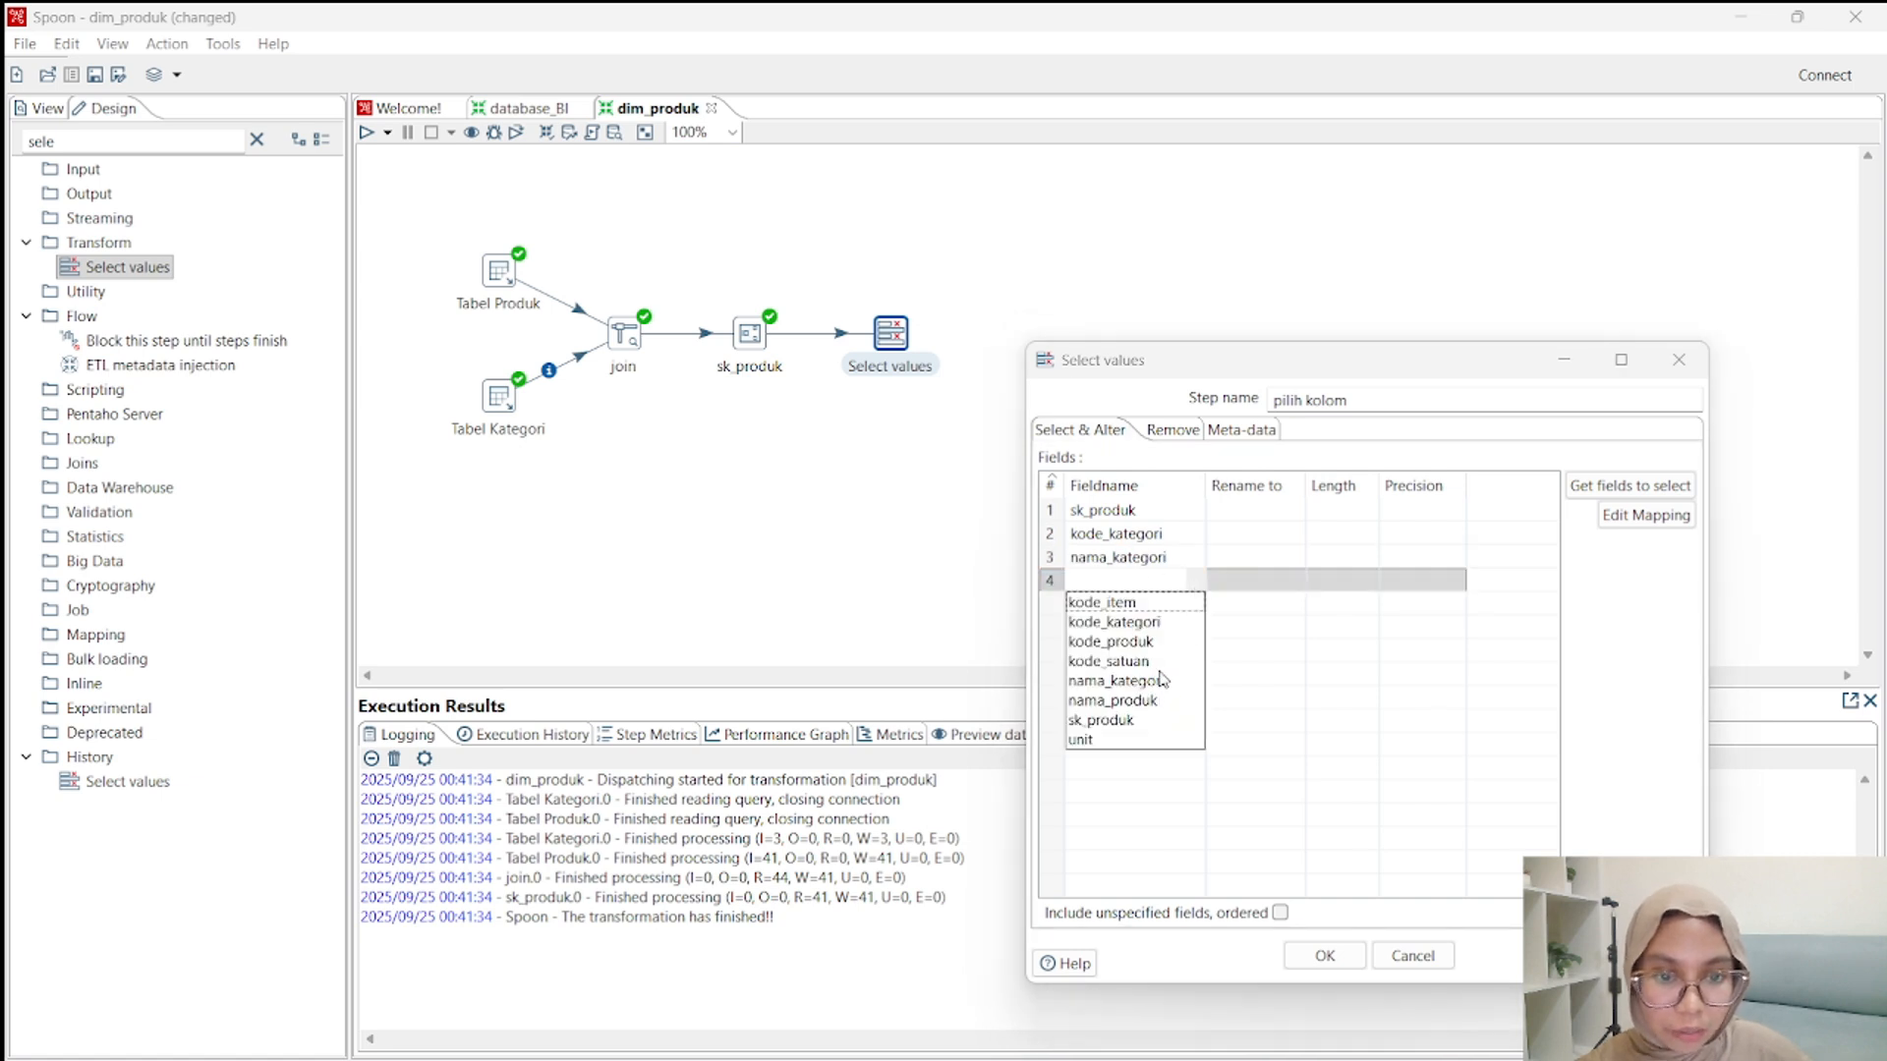
{"action": "left_click", "coordinate": [1145, 641]}
{"action": "left_click", "coordinate": [1159, 603]}
{"action": "left_click", "coordinate": [1198, 603]}
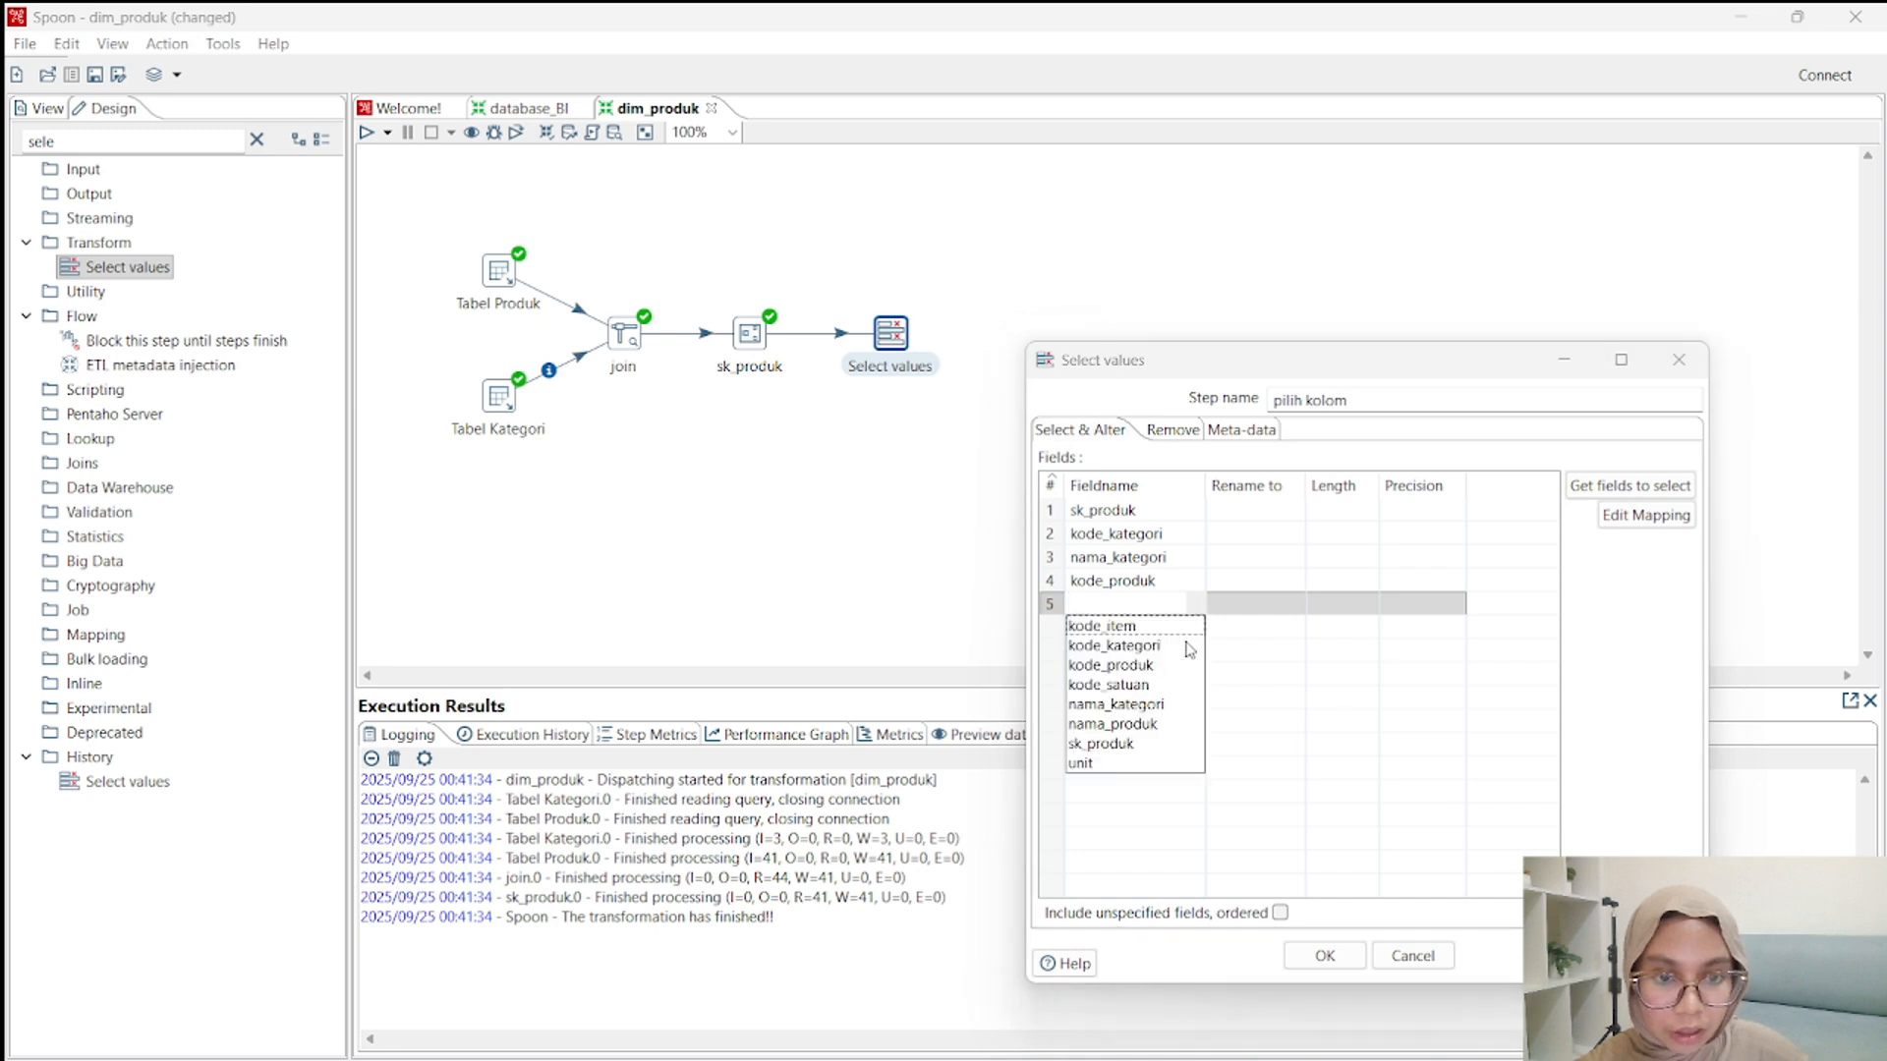
{"action": "left_click", "coordinate": [1135, 725]}
{"action": "key", "text": "Return"}
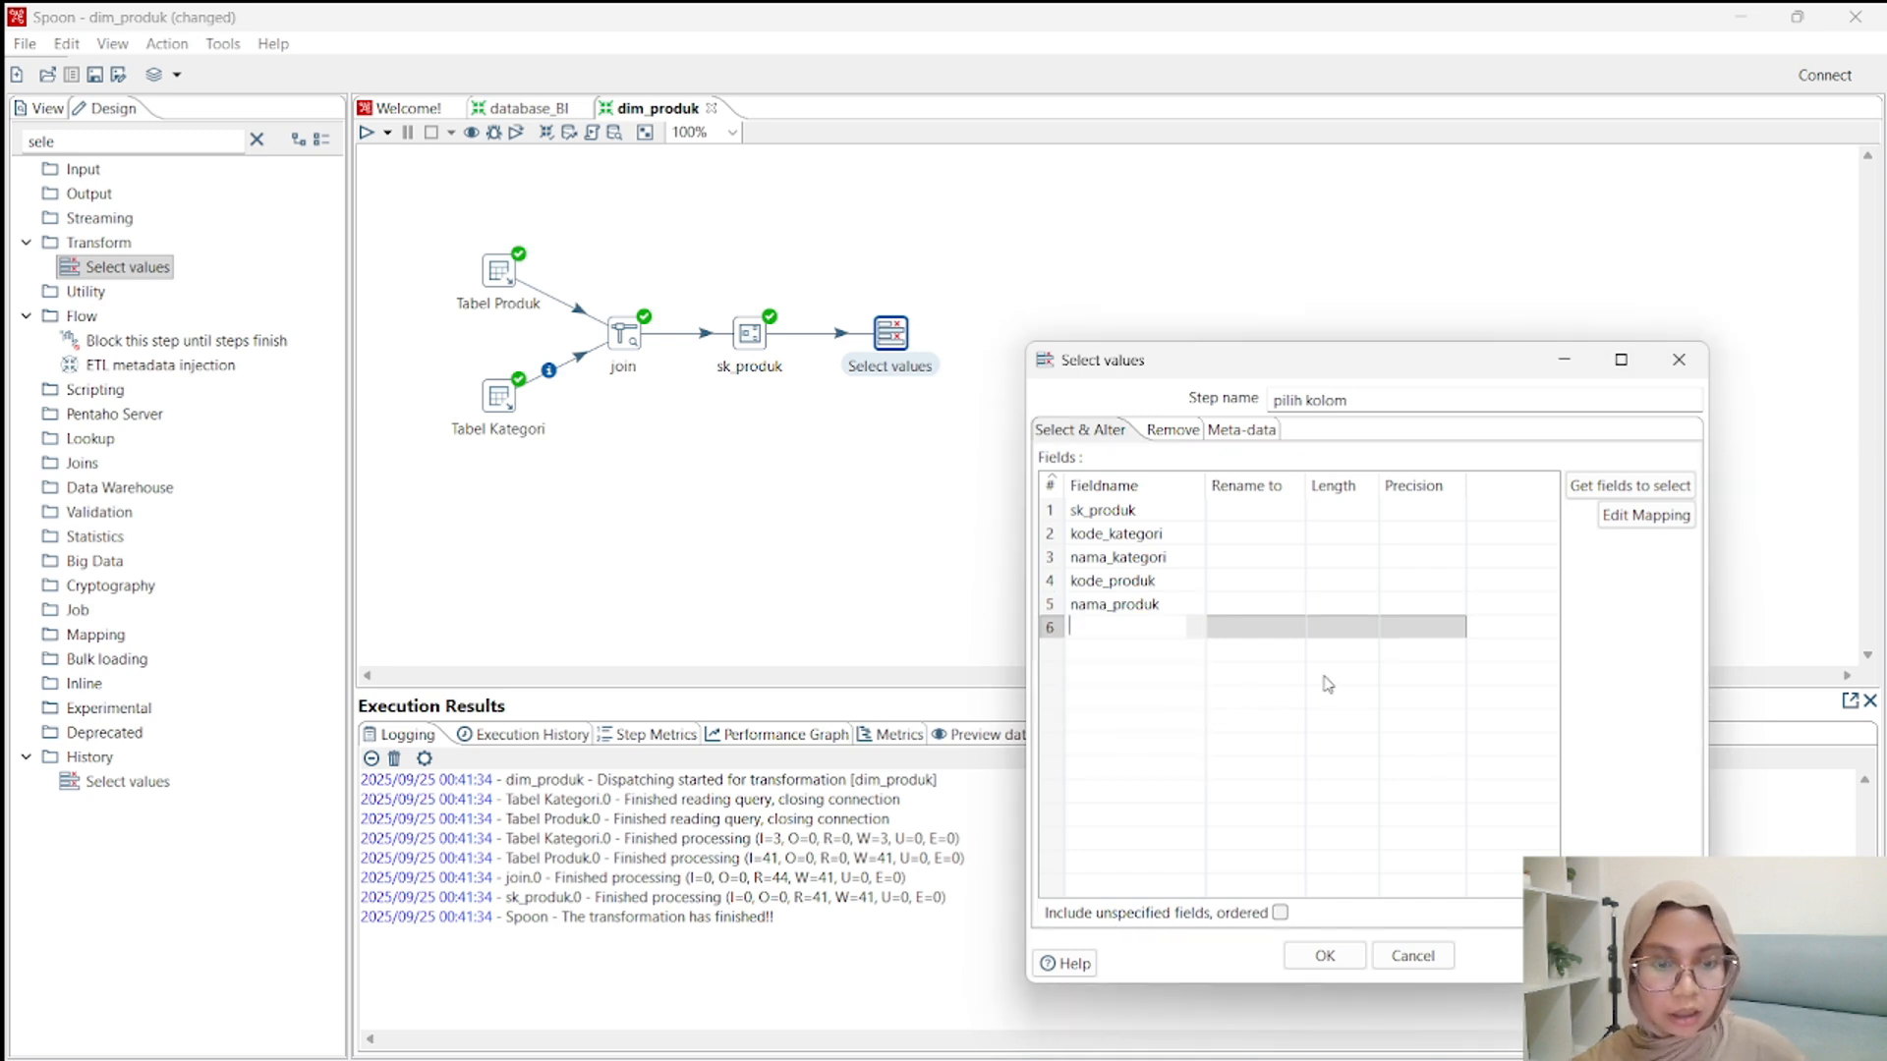
Compare the selected fields with dim_produk in the WhatsApp star schema image, and confirm the pilih kolom settings.
{"action": "mouse_move", "coordinate": [1333, 1059]}
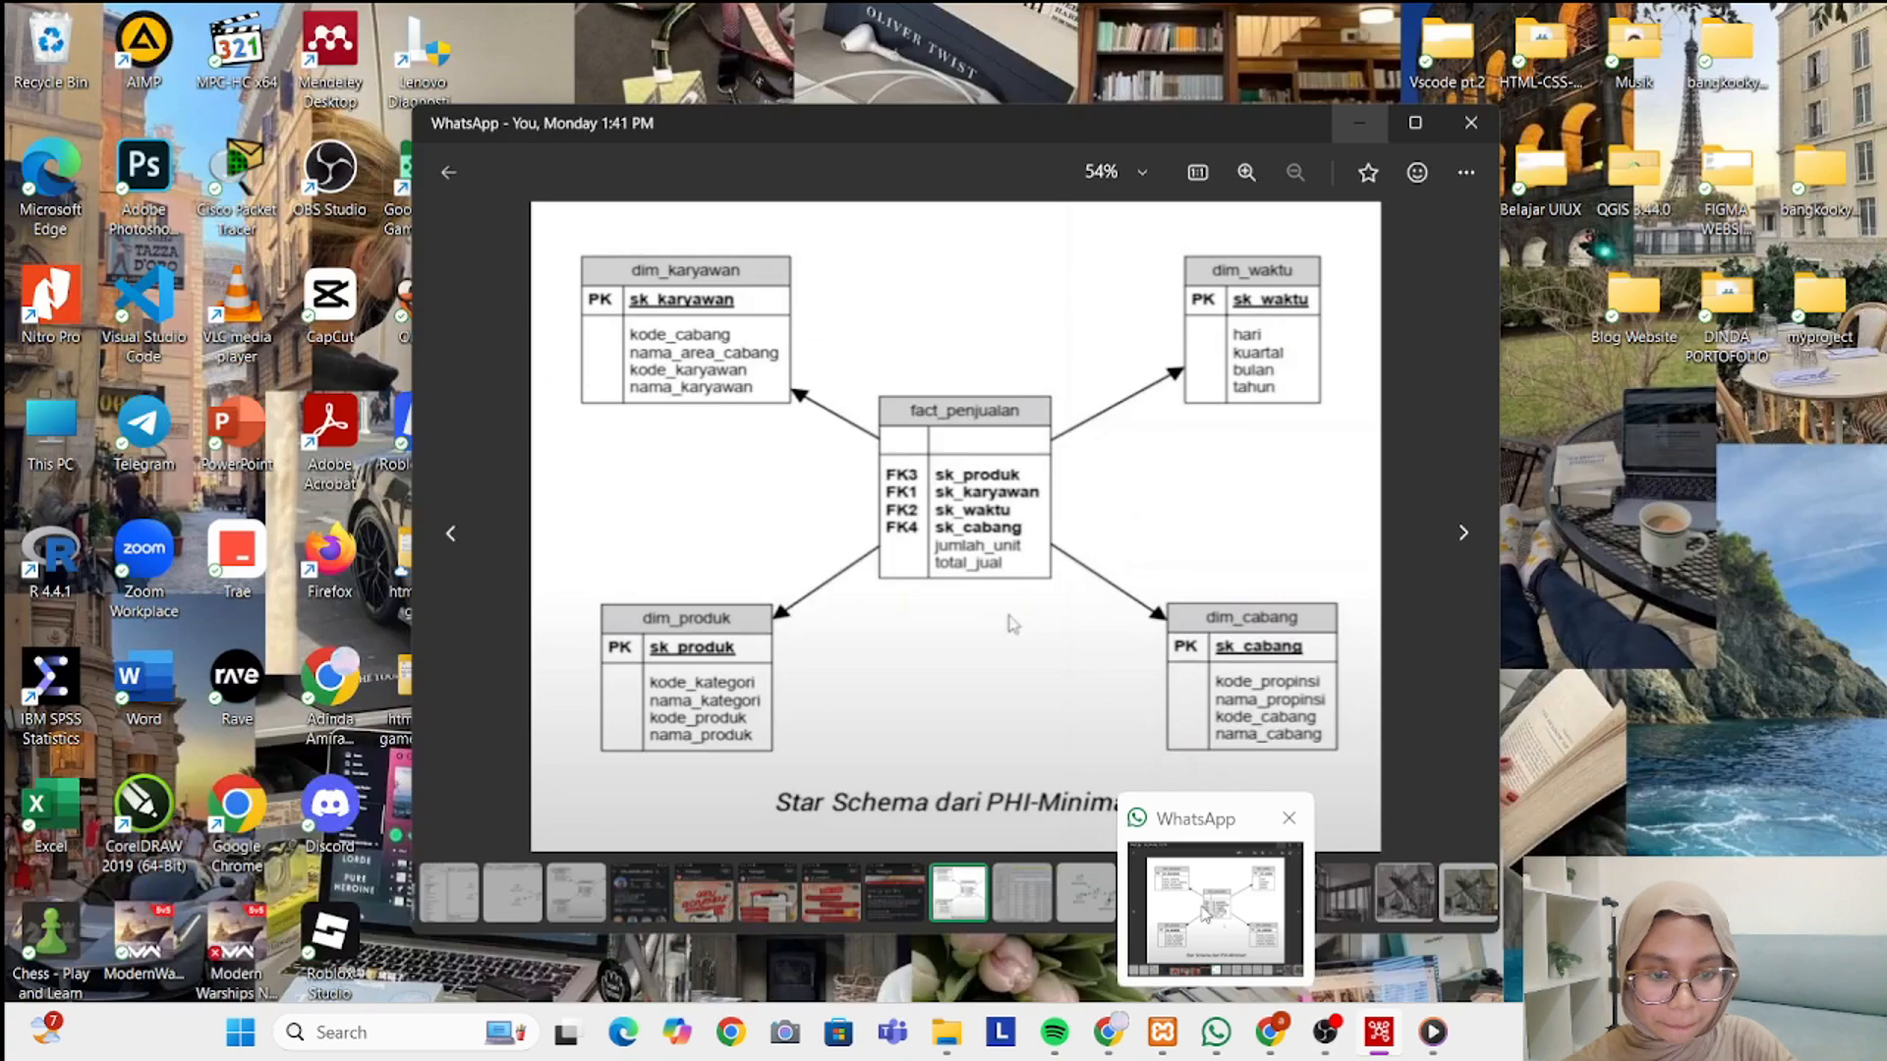
{"action": "left_click", "coordinate": [1219, 890]}
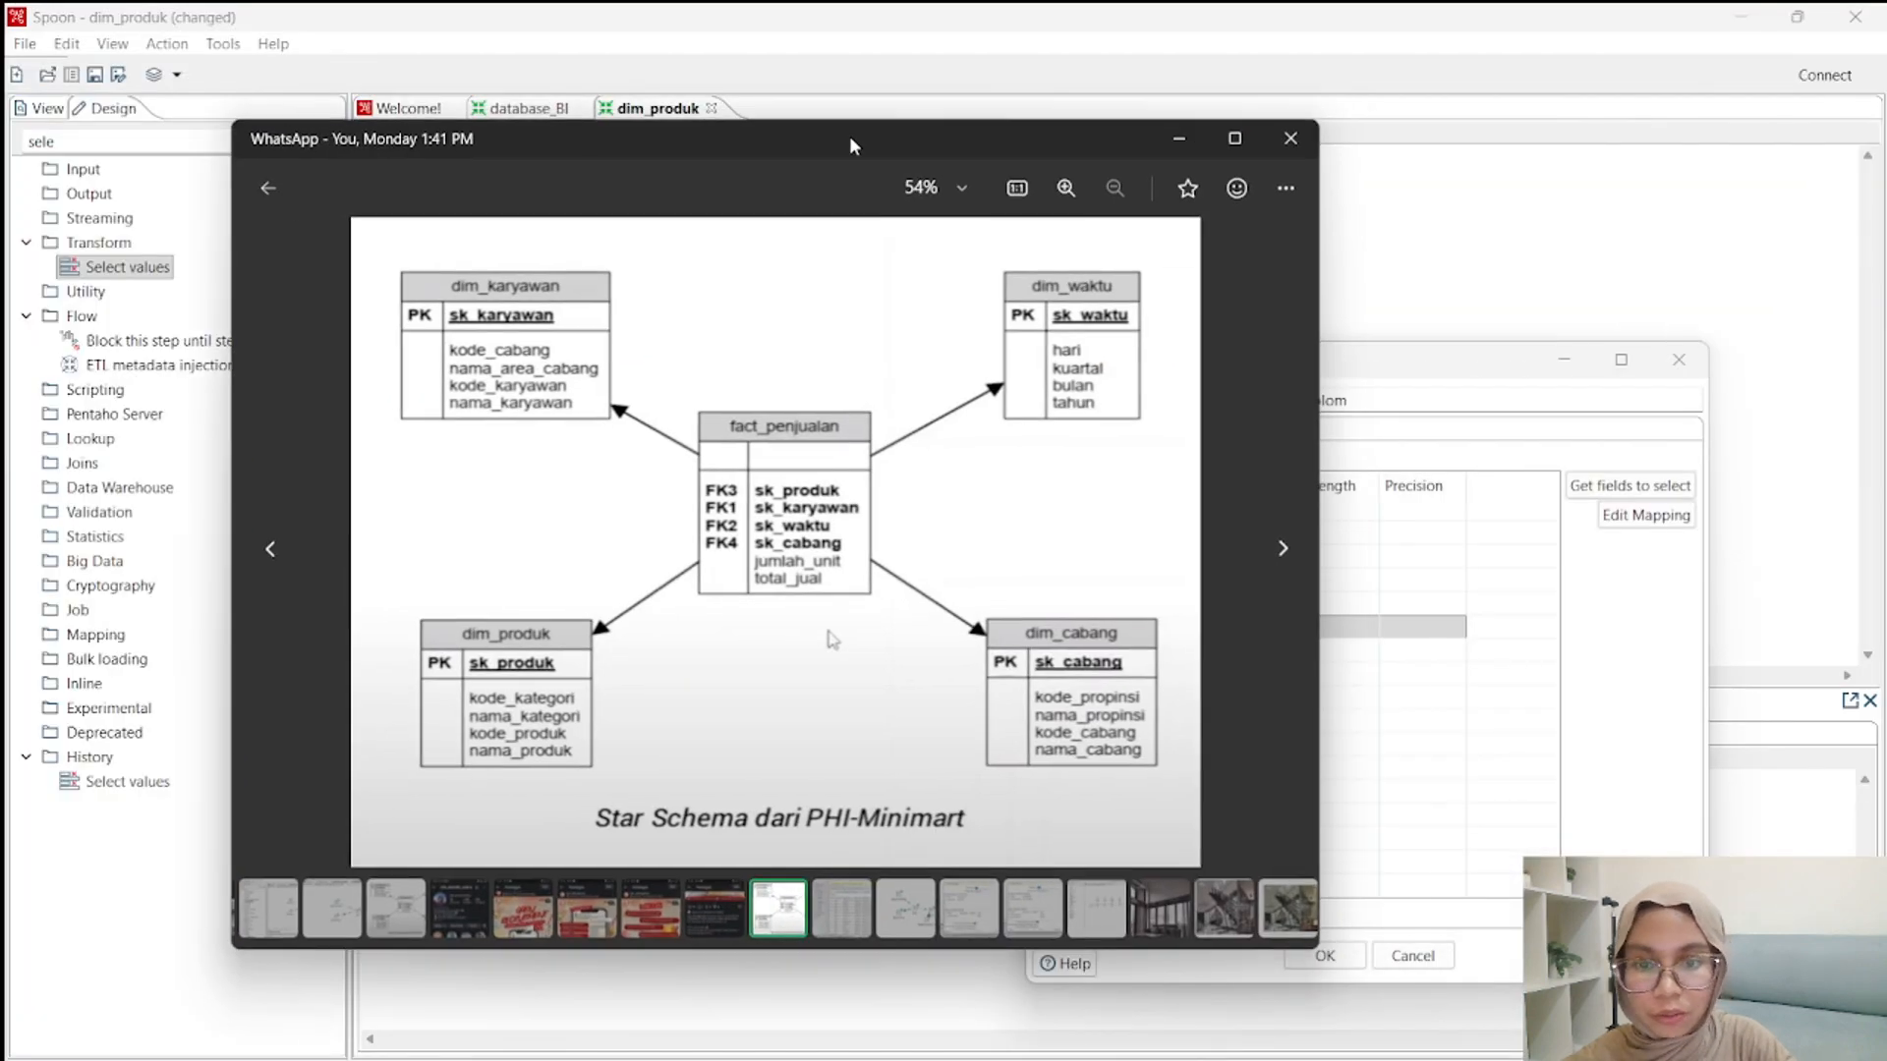
{"action": "left_click_drag", "start_coordinate": [851, 145], "coordinate": [557, 114]}
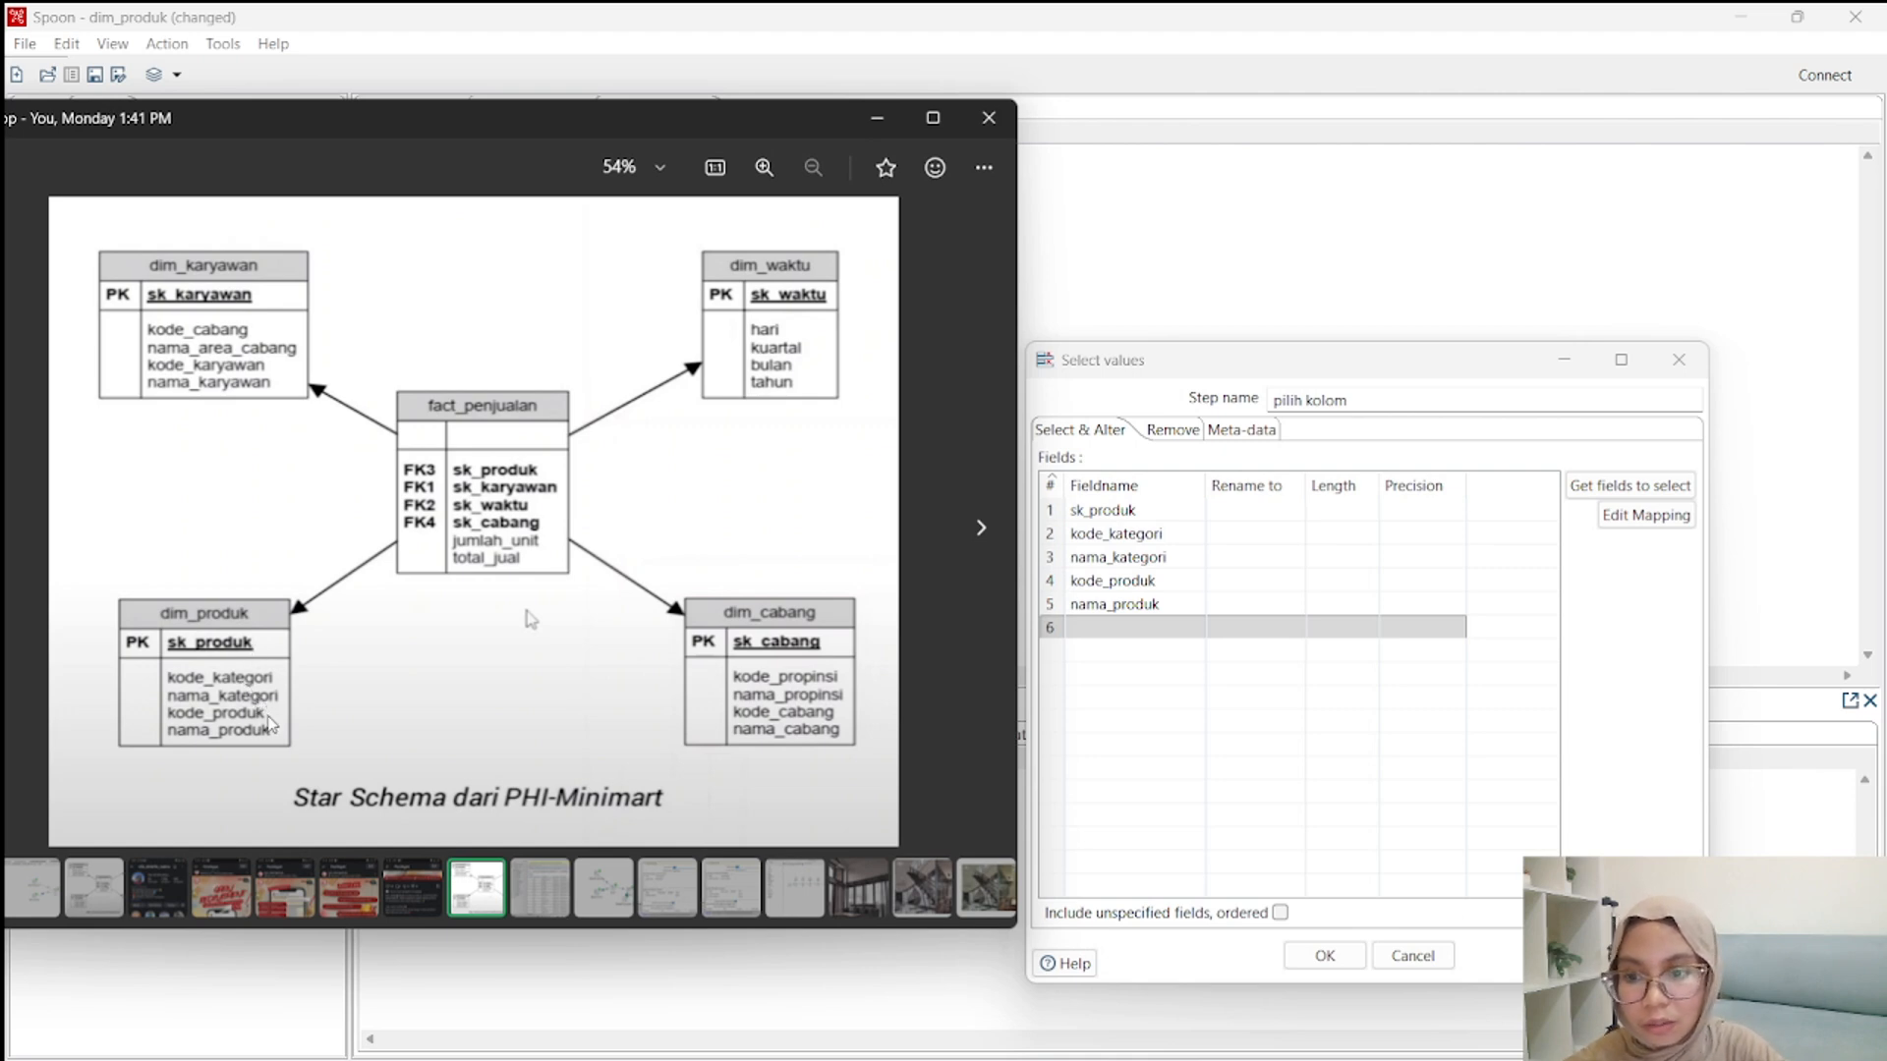
{"action": "left_click", "coordinate": [880, 119]}
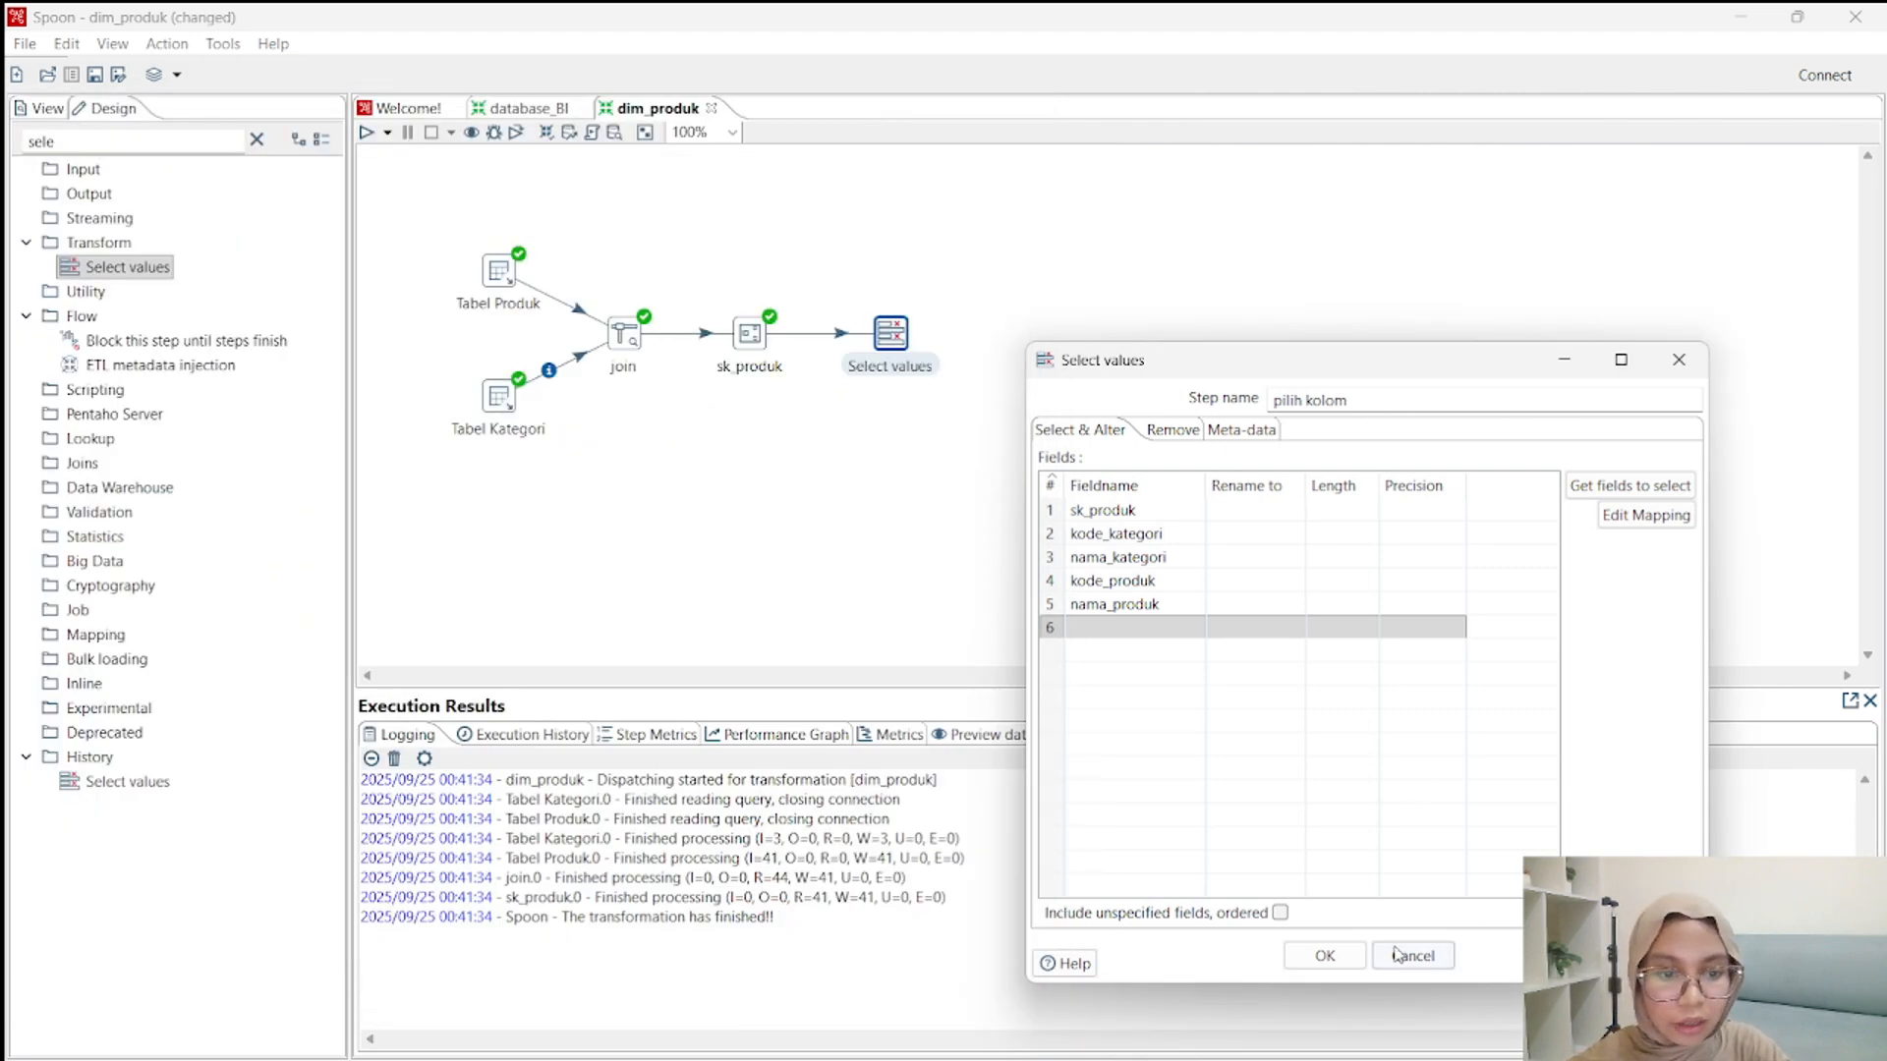
{"action": "left_click", "coordinate": [1335, 955]}
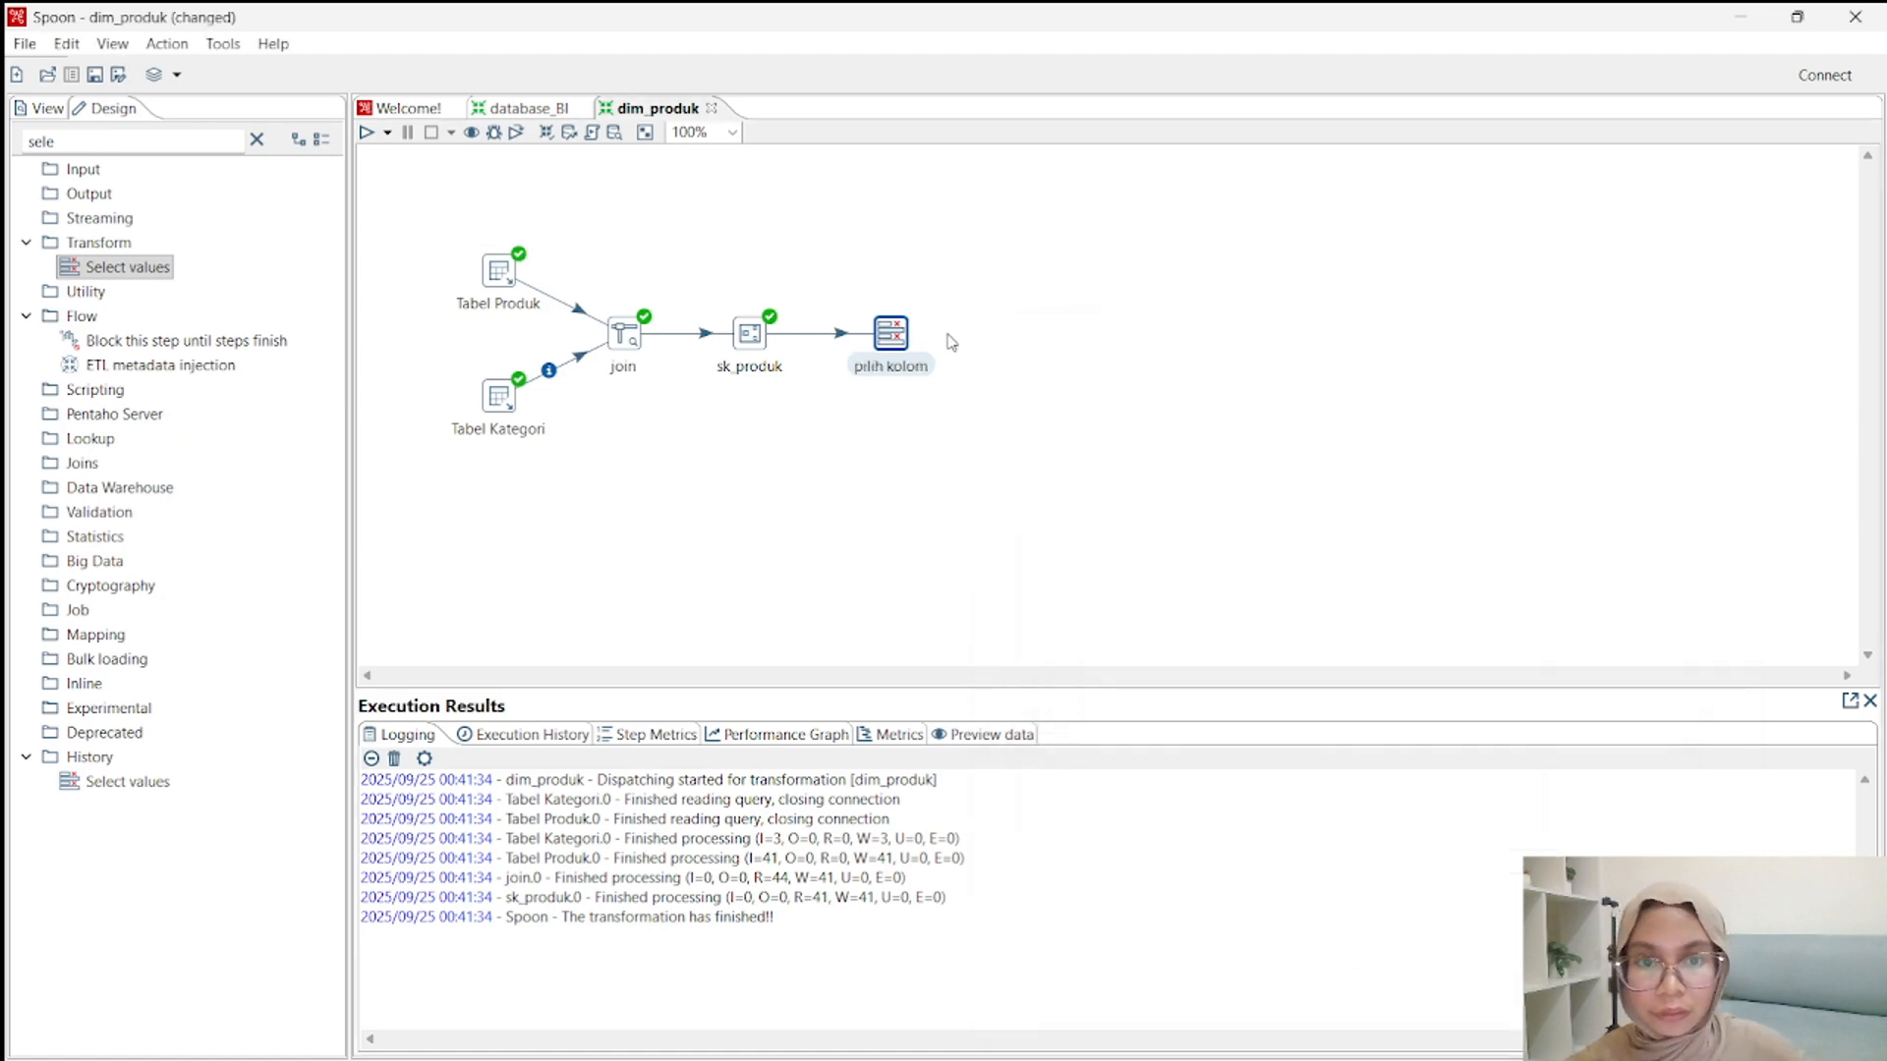
Quick-launch a preview of the pilih kolom step's rows, examine the selected columns, and close the preview.
{"action": "right_click", "coordinate": [895, 342]}
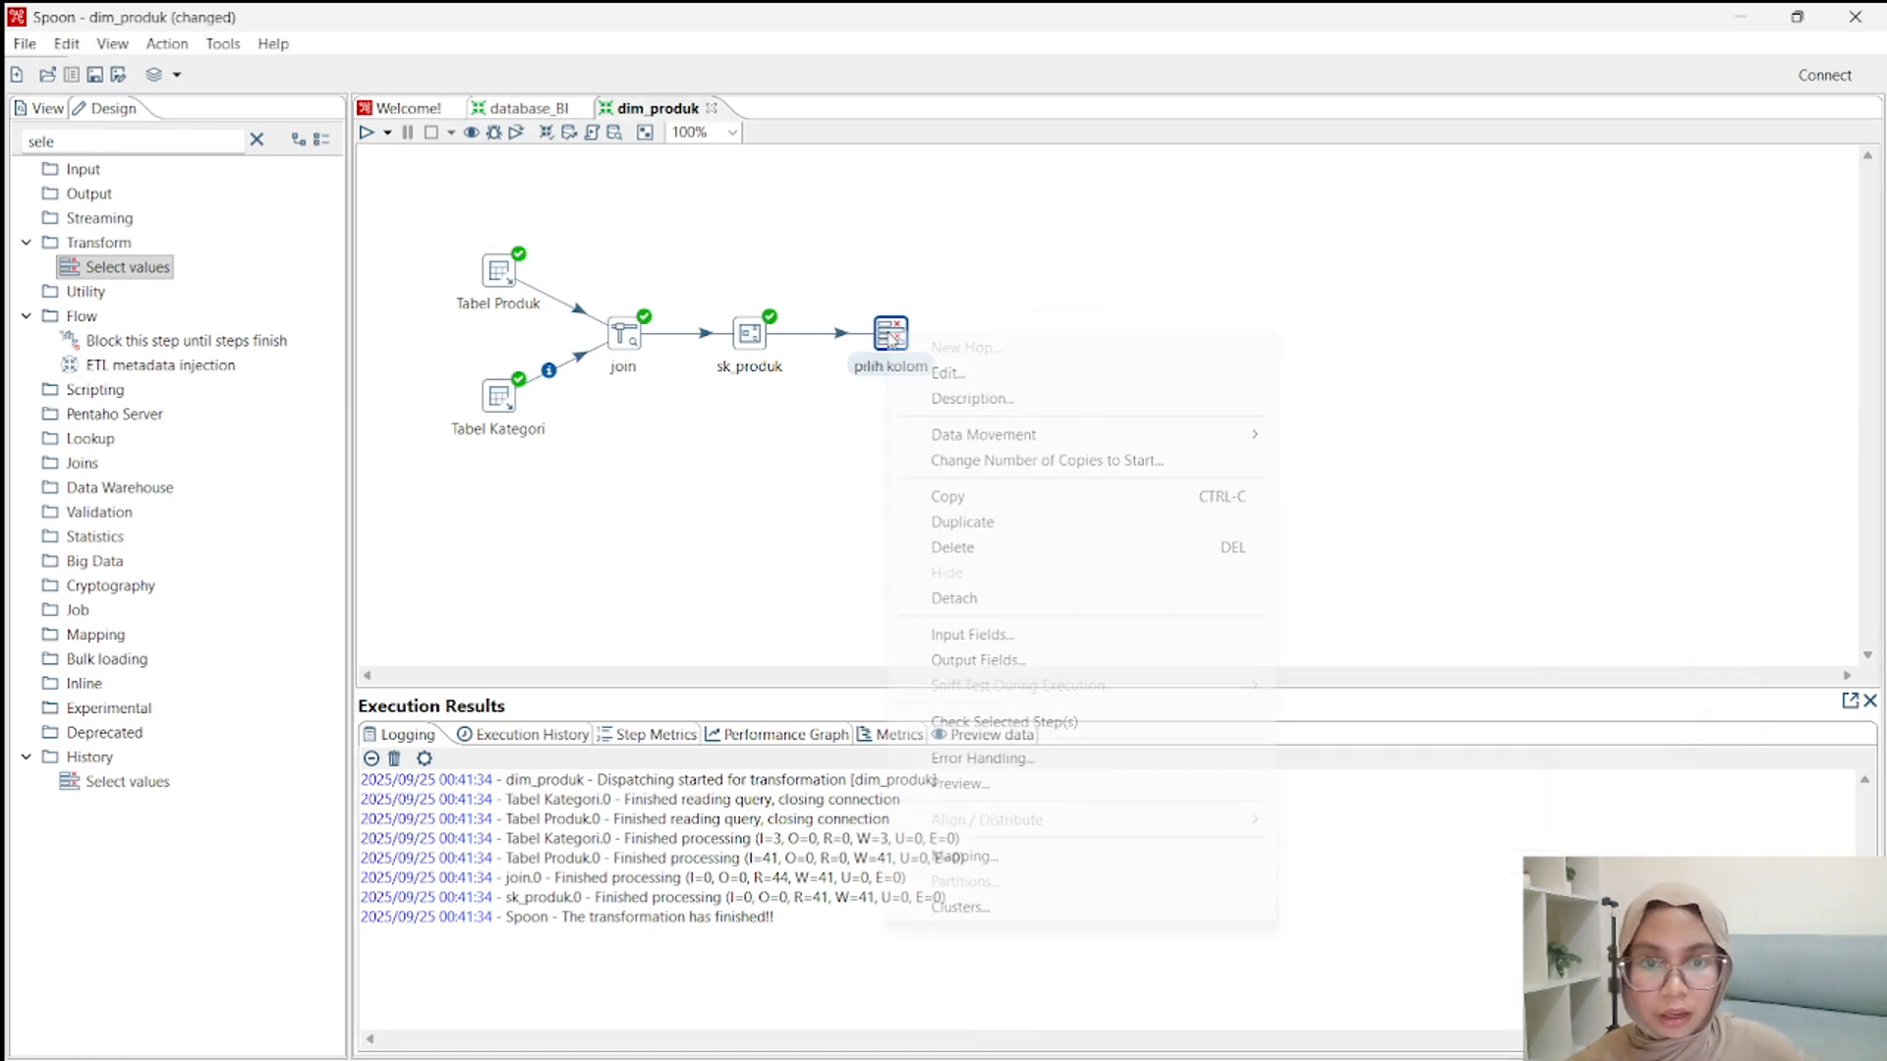
{"action": "left_click", "coordinate": [973, 783]}
{"action": "left_click", "coordinate": [831, 954]}
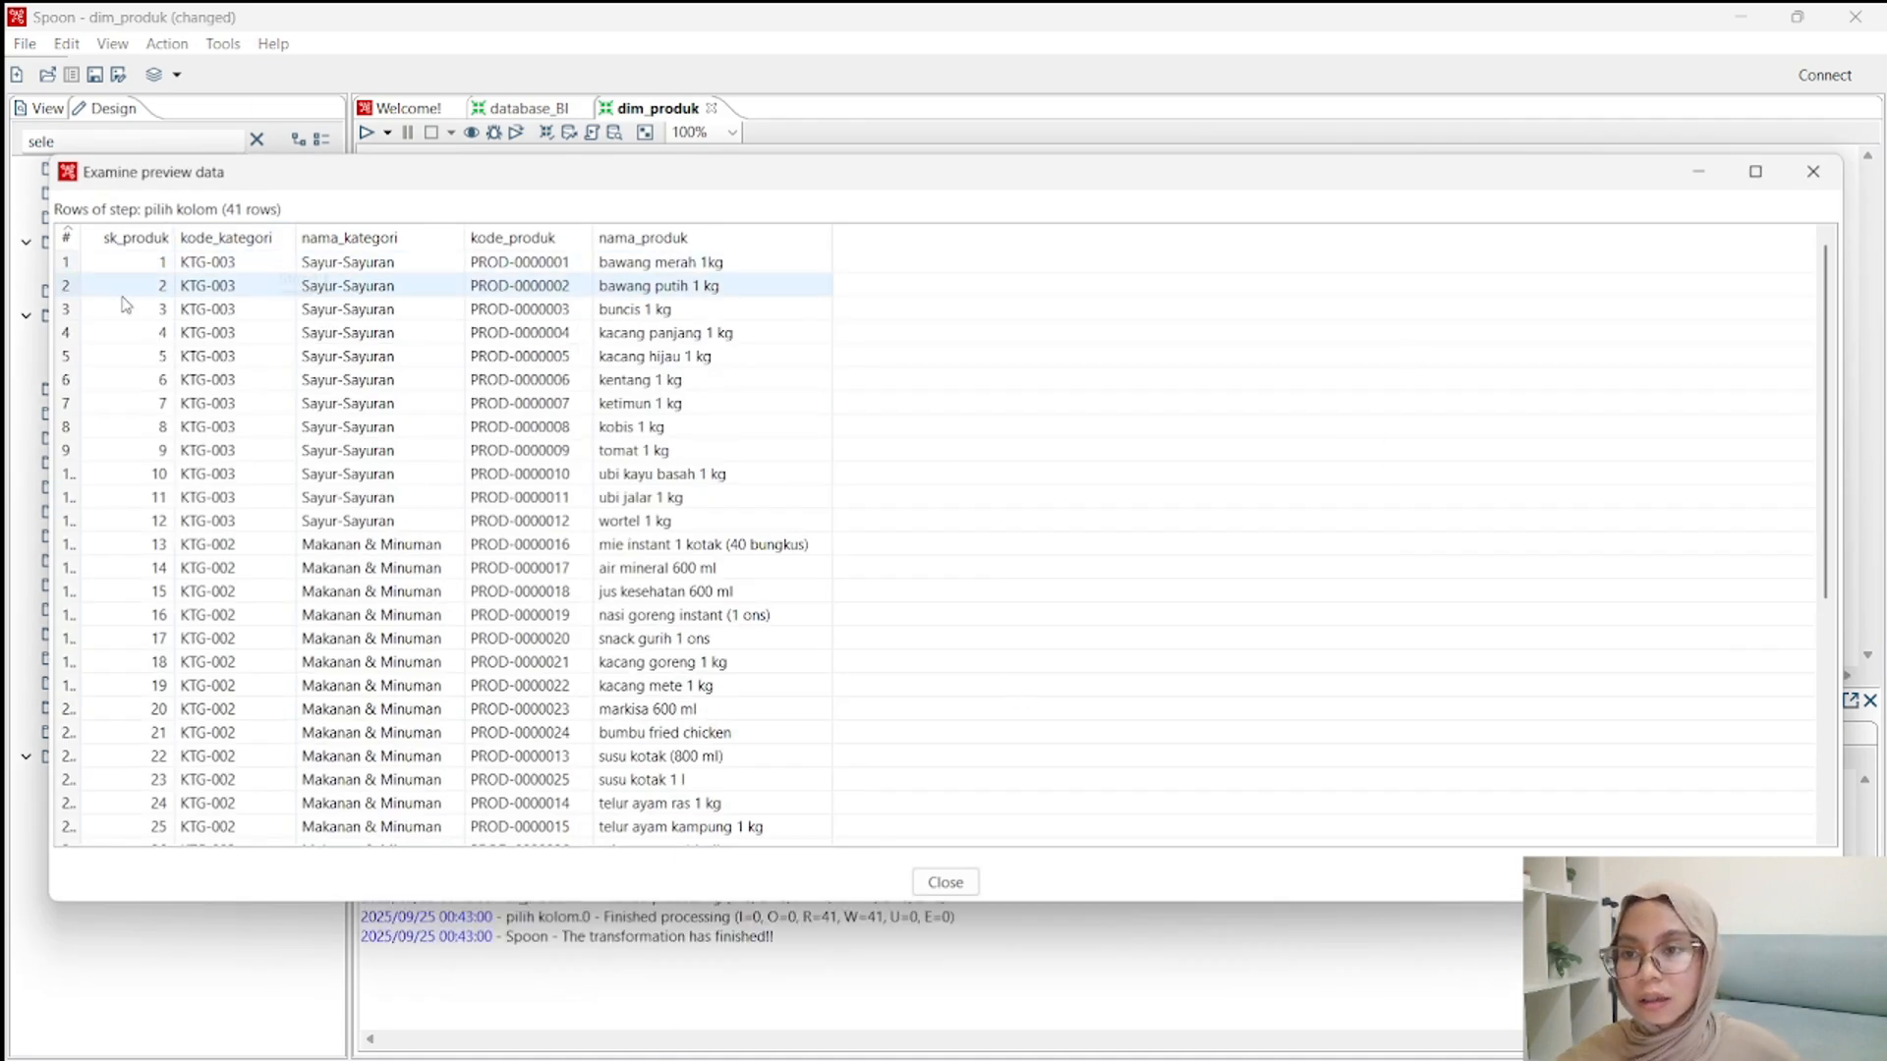
{"action": "left_click", "coordinate": [949, 892]}
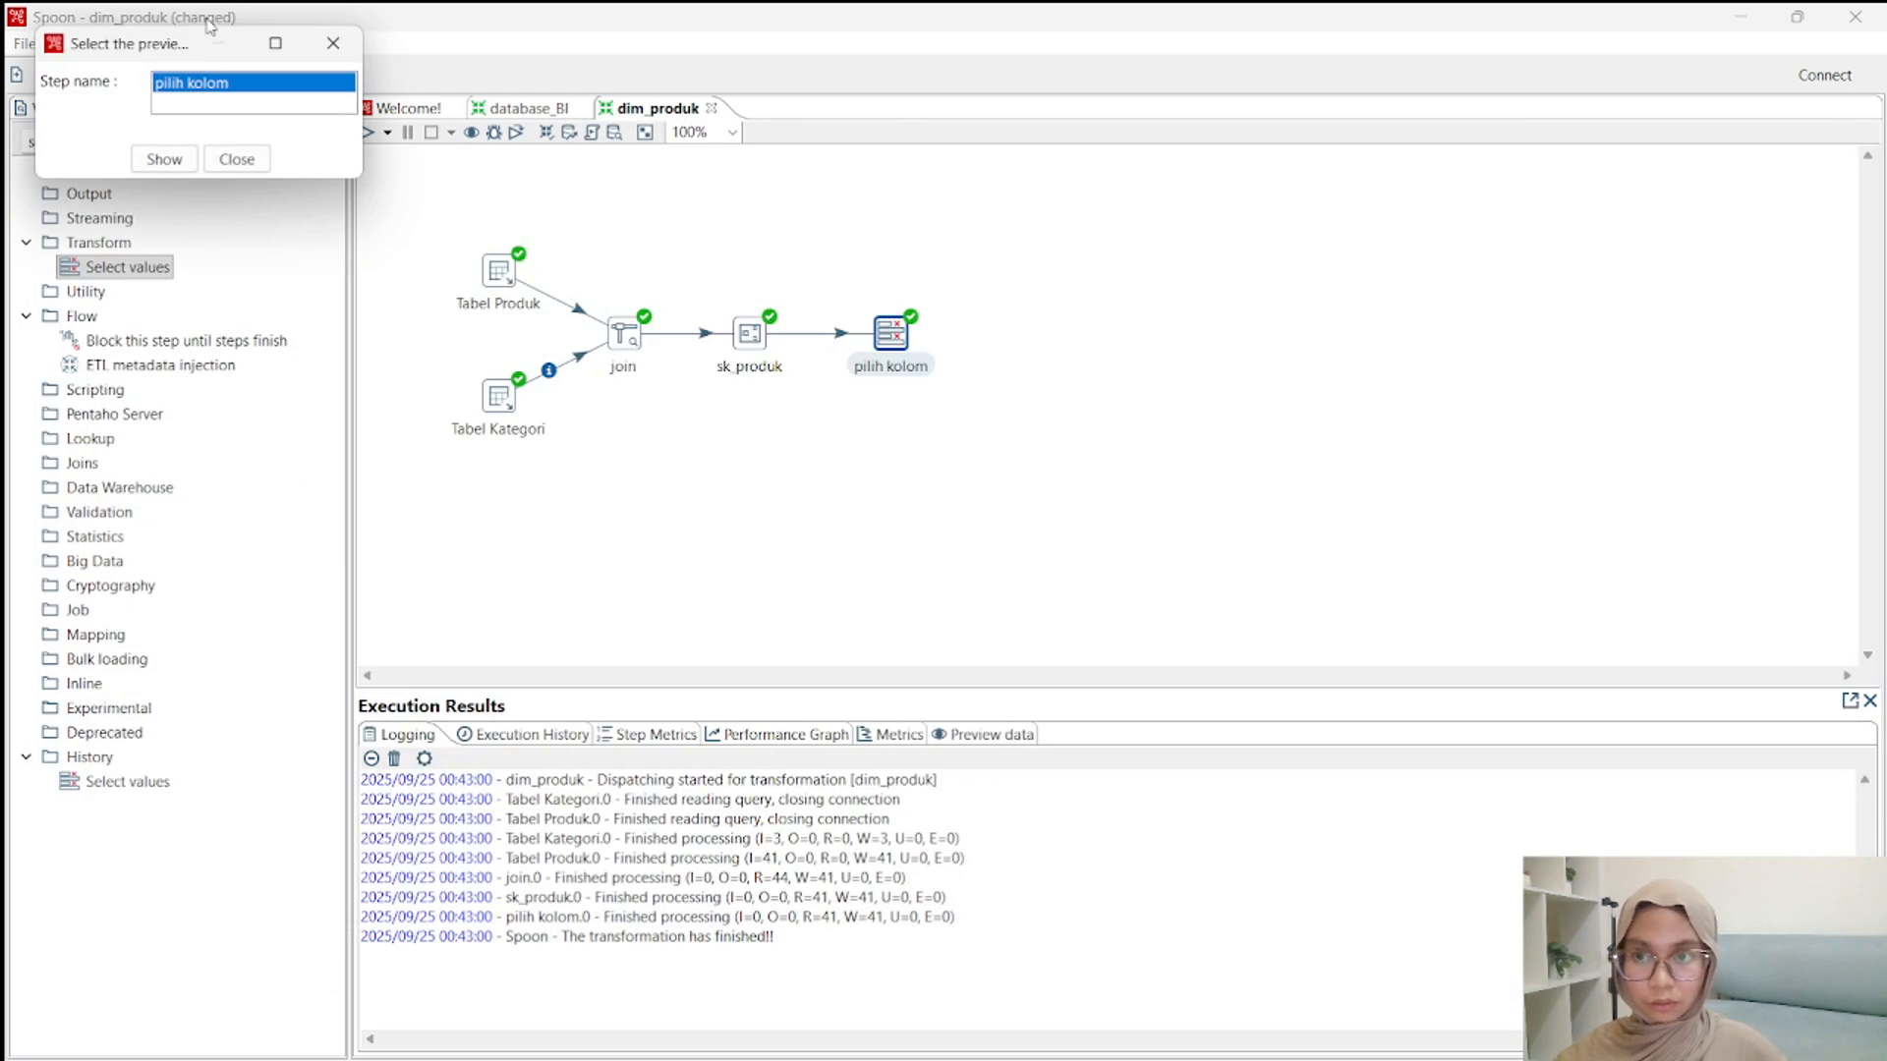
{"action": "left_click", "coordinate": [234, 160]}
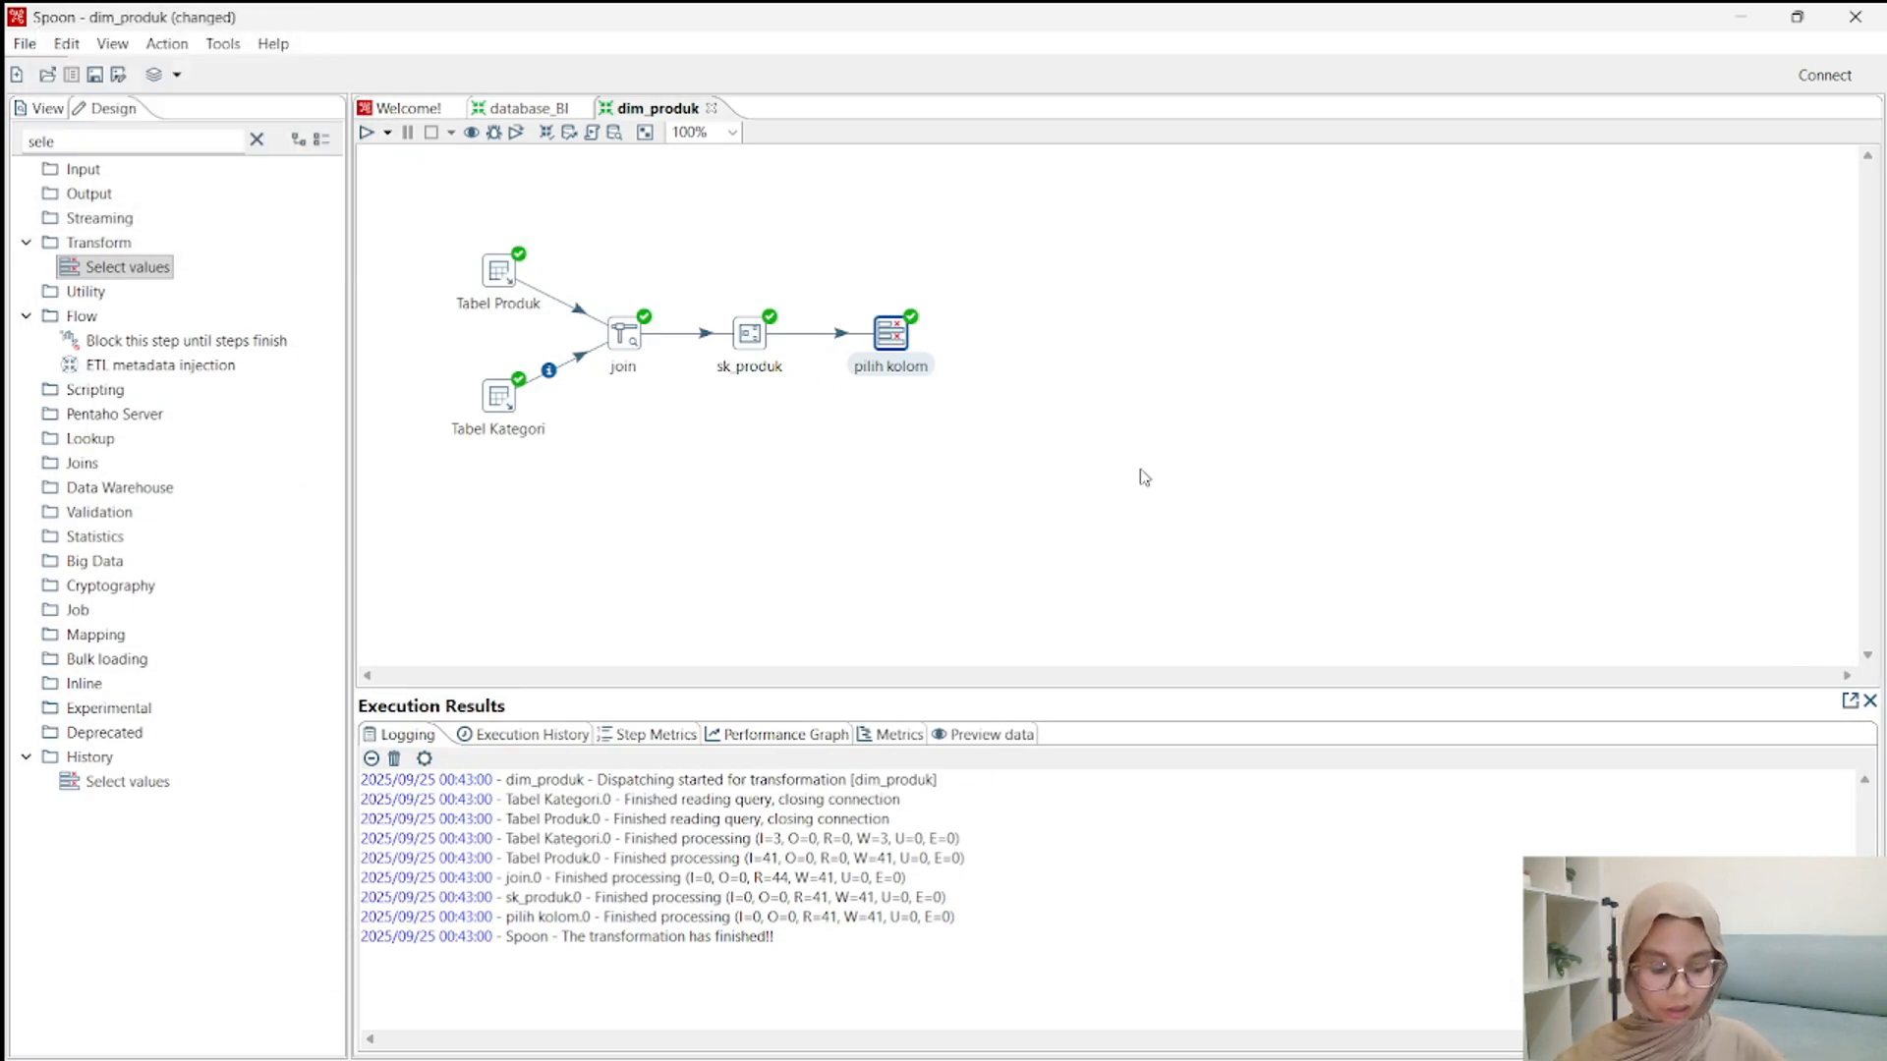
Search the step library for "table", place a Table output step beside pilih kolom, and connect them with a main output hop.
{"action": "left_click", "coordinate": [257, 139]}
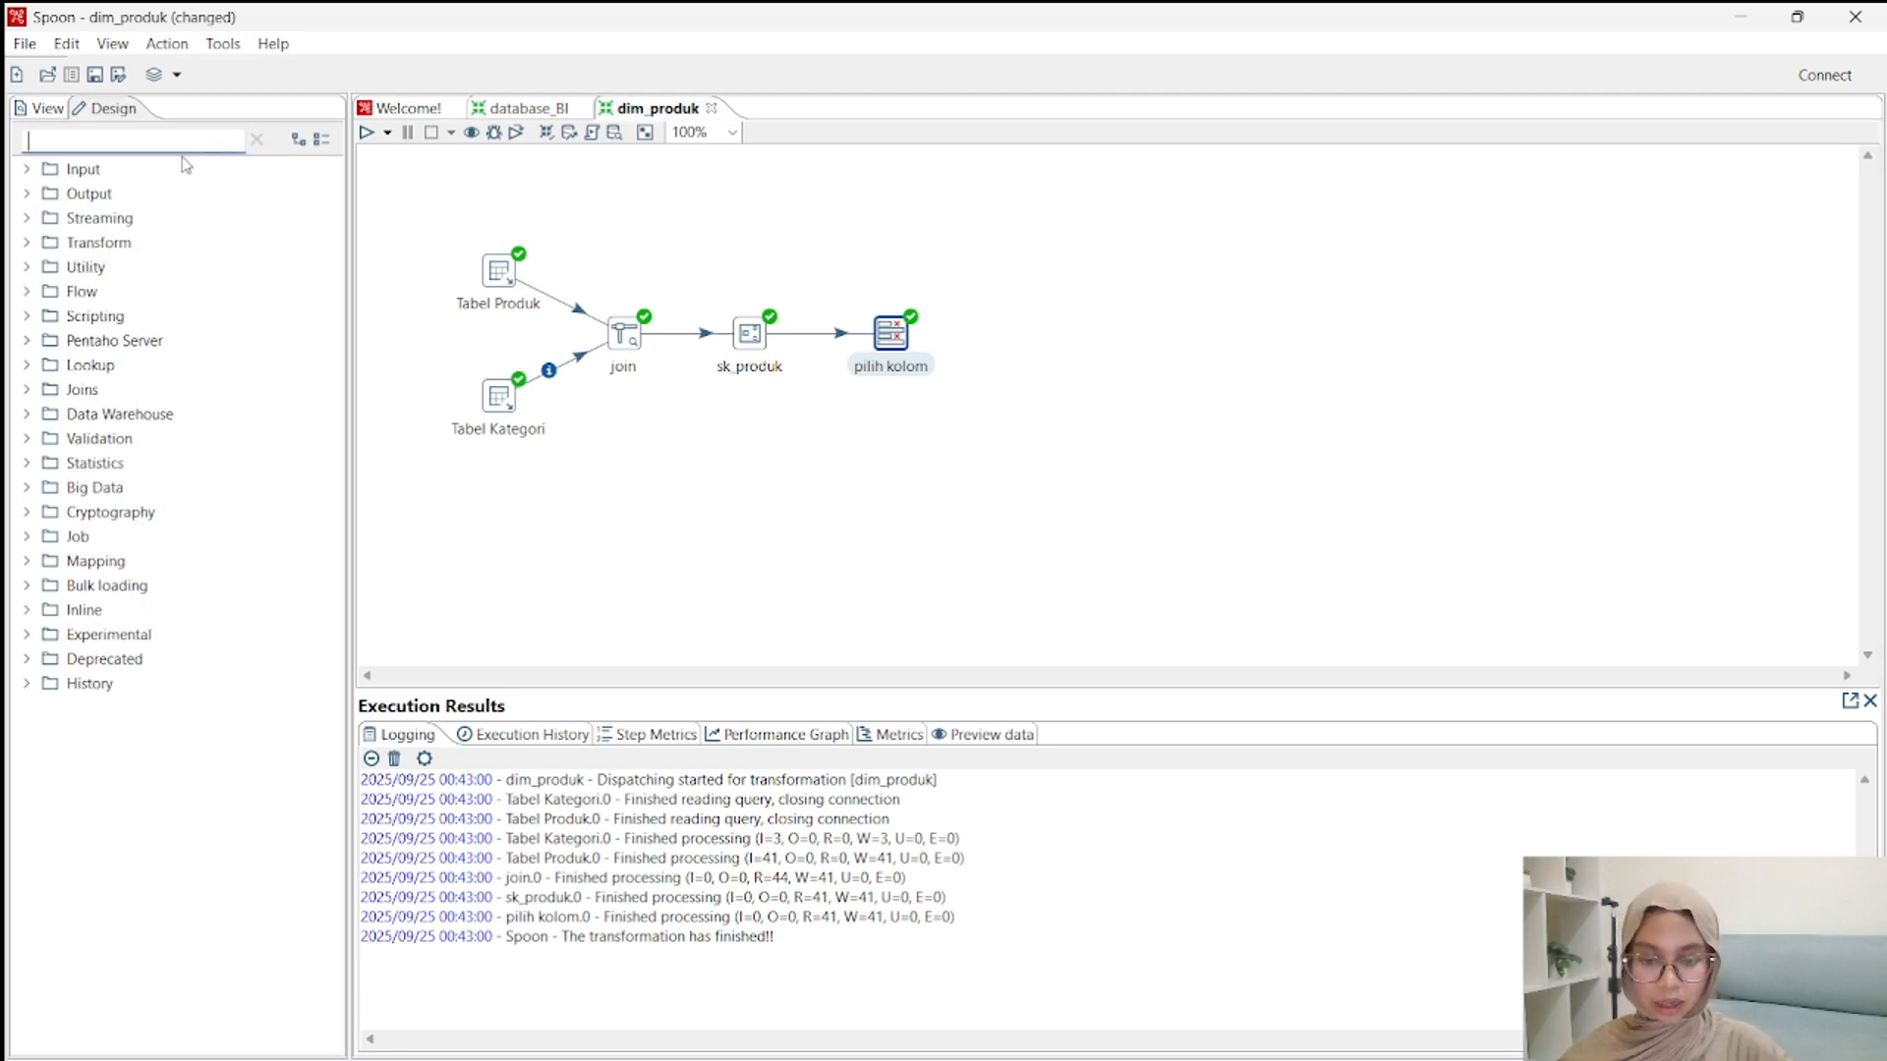
{"action": "type", "text": "table"}
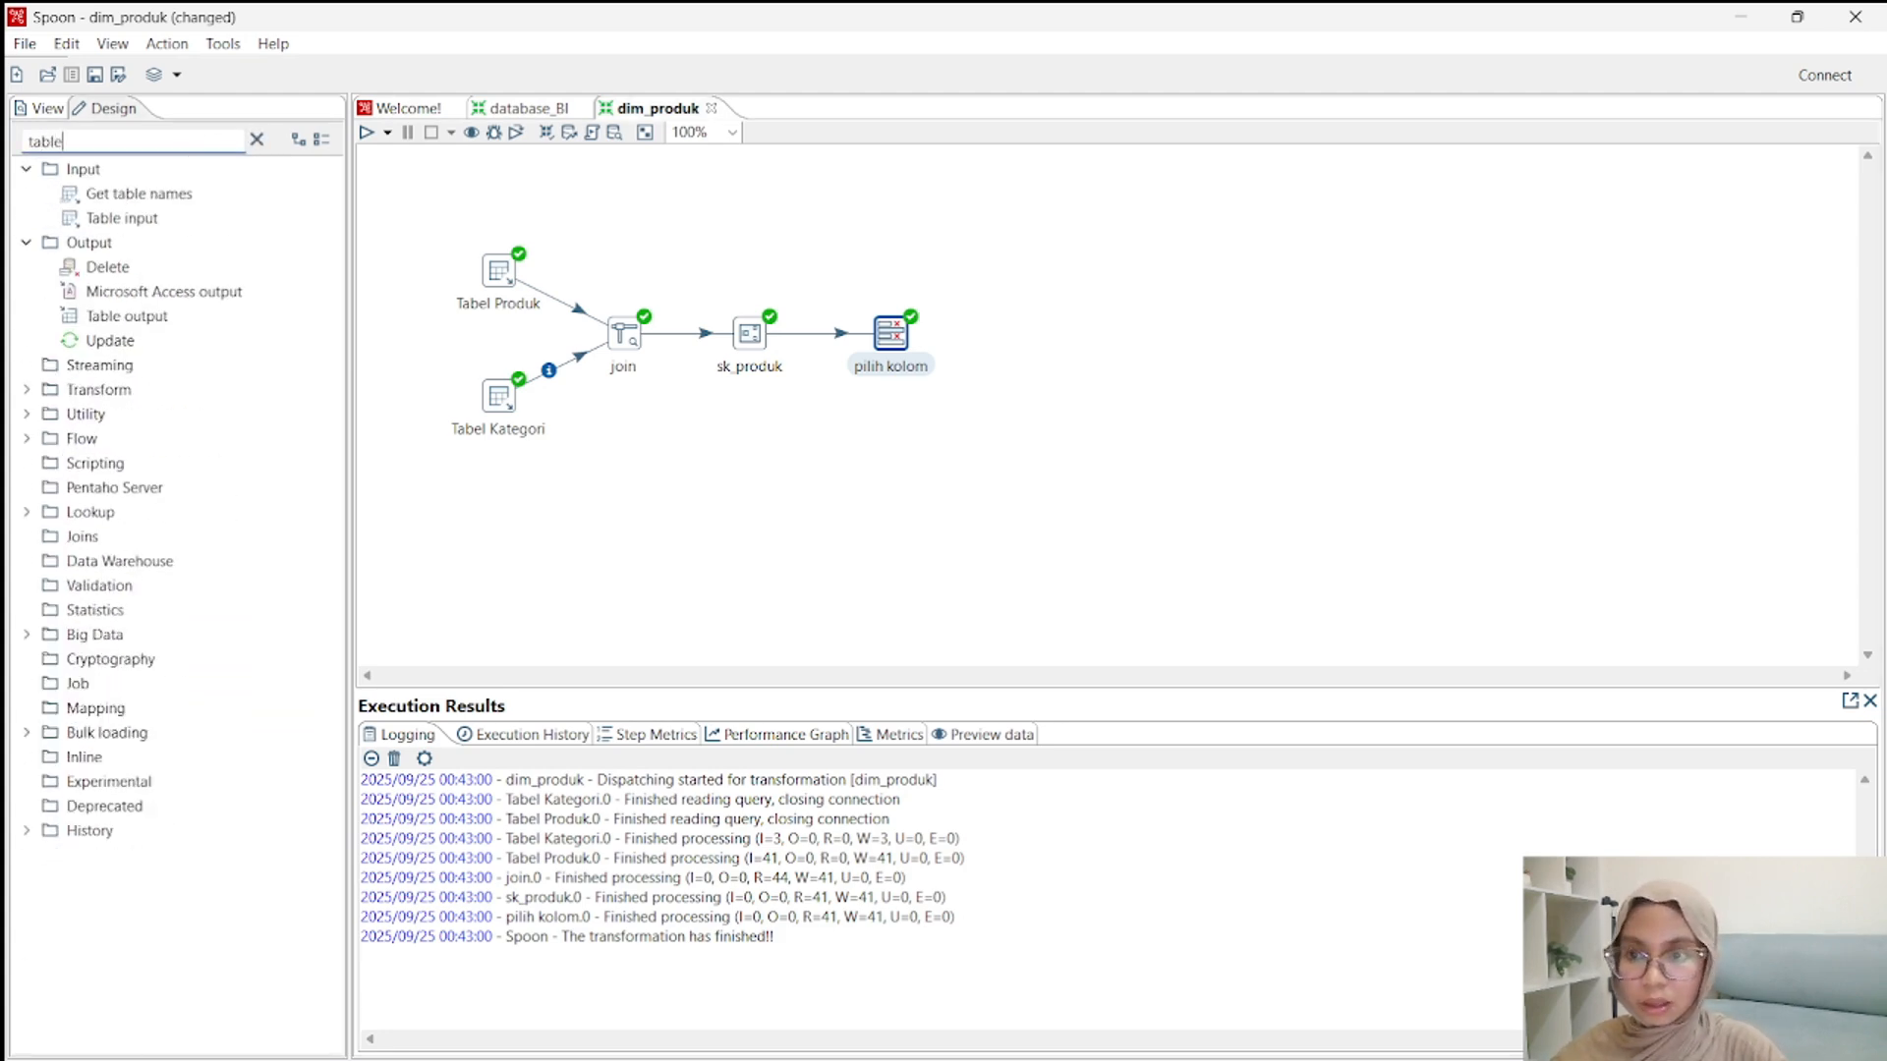
{"action": "left_click_drag", "start_coordinate": [126, 316], "coordinate": [1032, 339]}
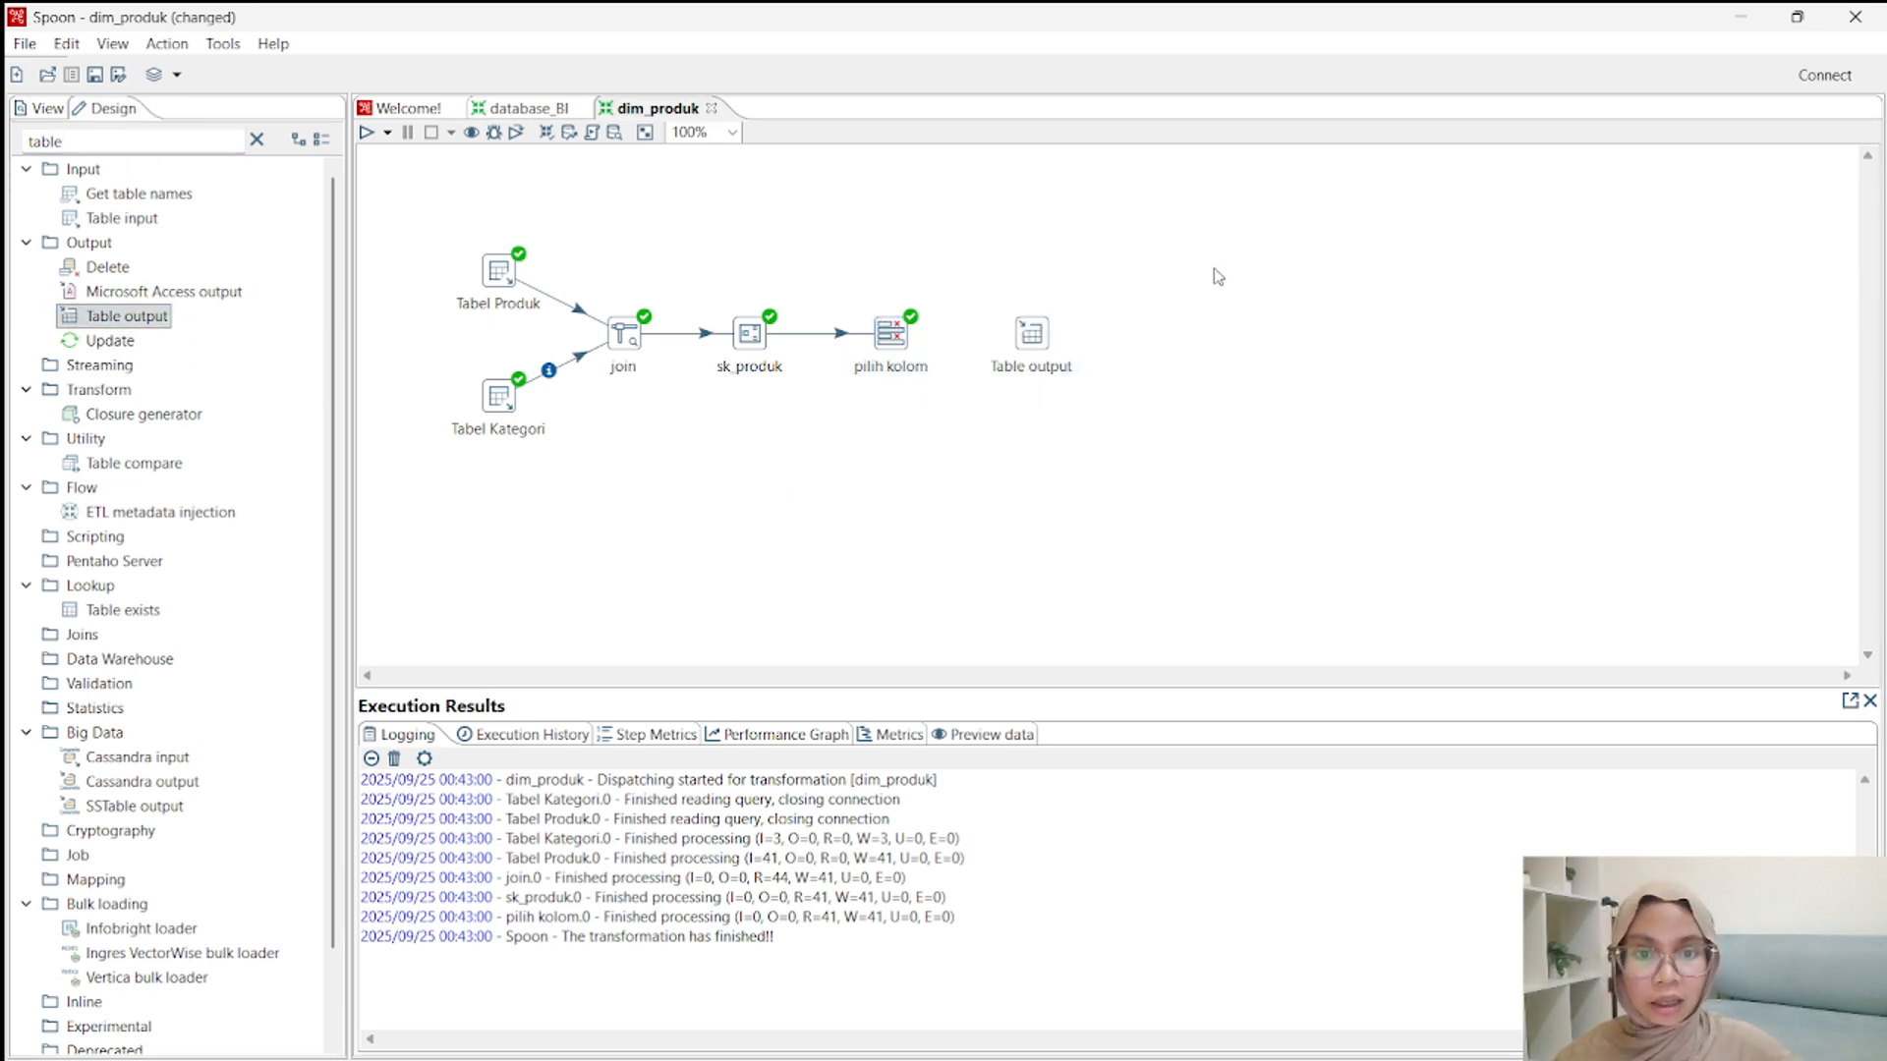
{"action": "mouse_move", "coordinate": [897, 337]}
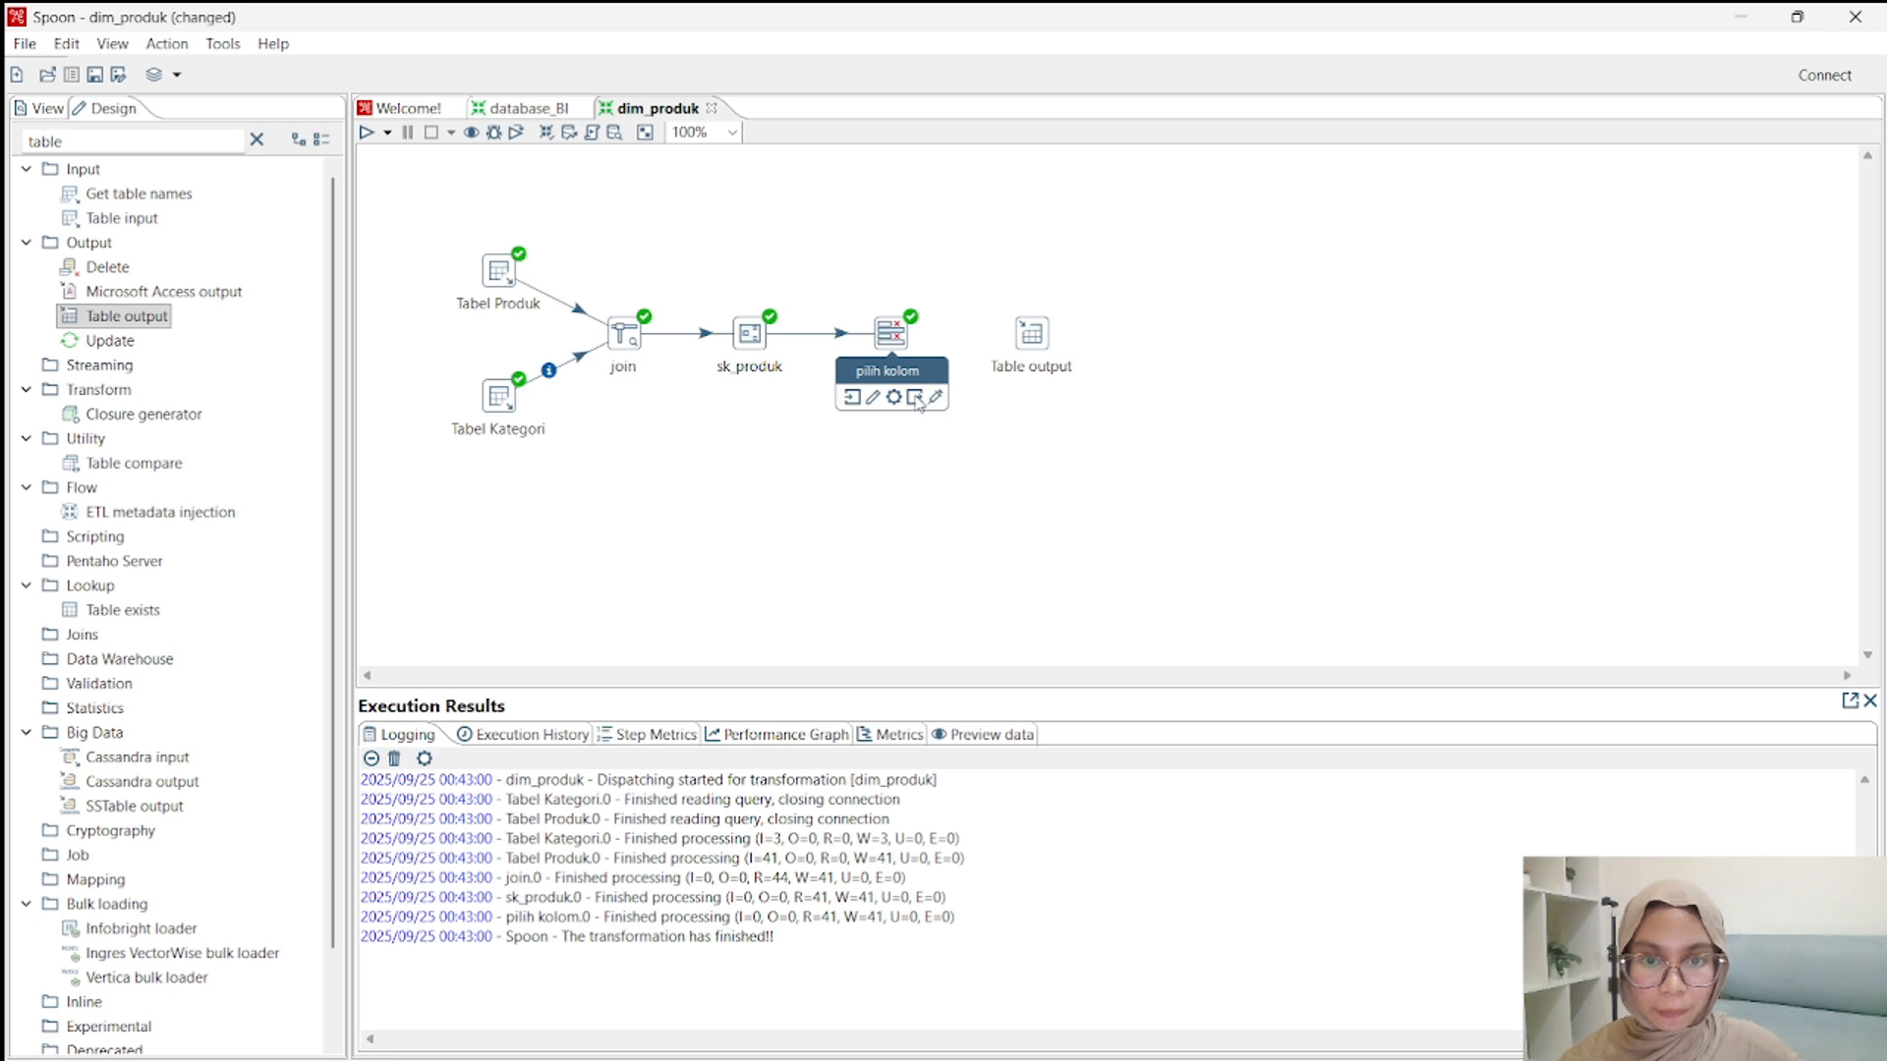
{"action": "left_click_drag", "start_coordinate": [919, 403], "coordinate": [1042, 344]}
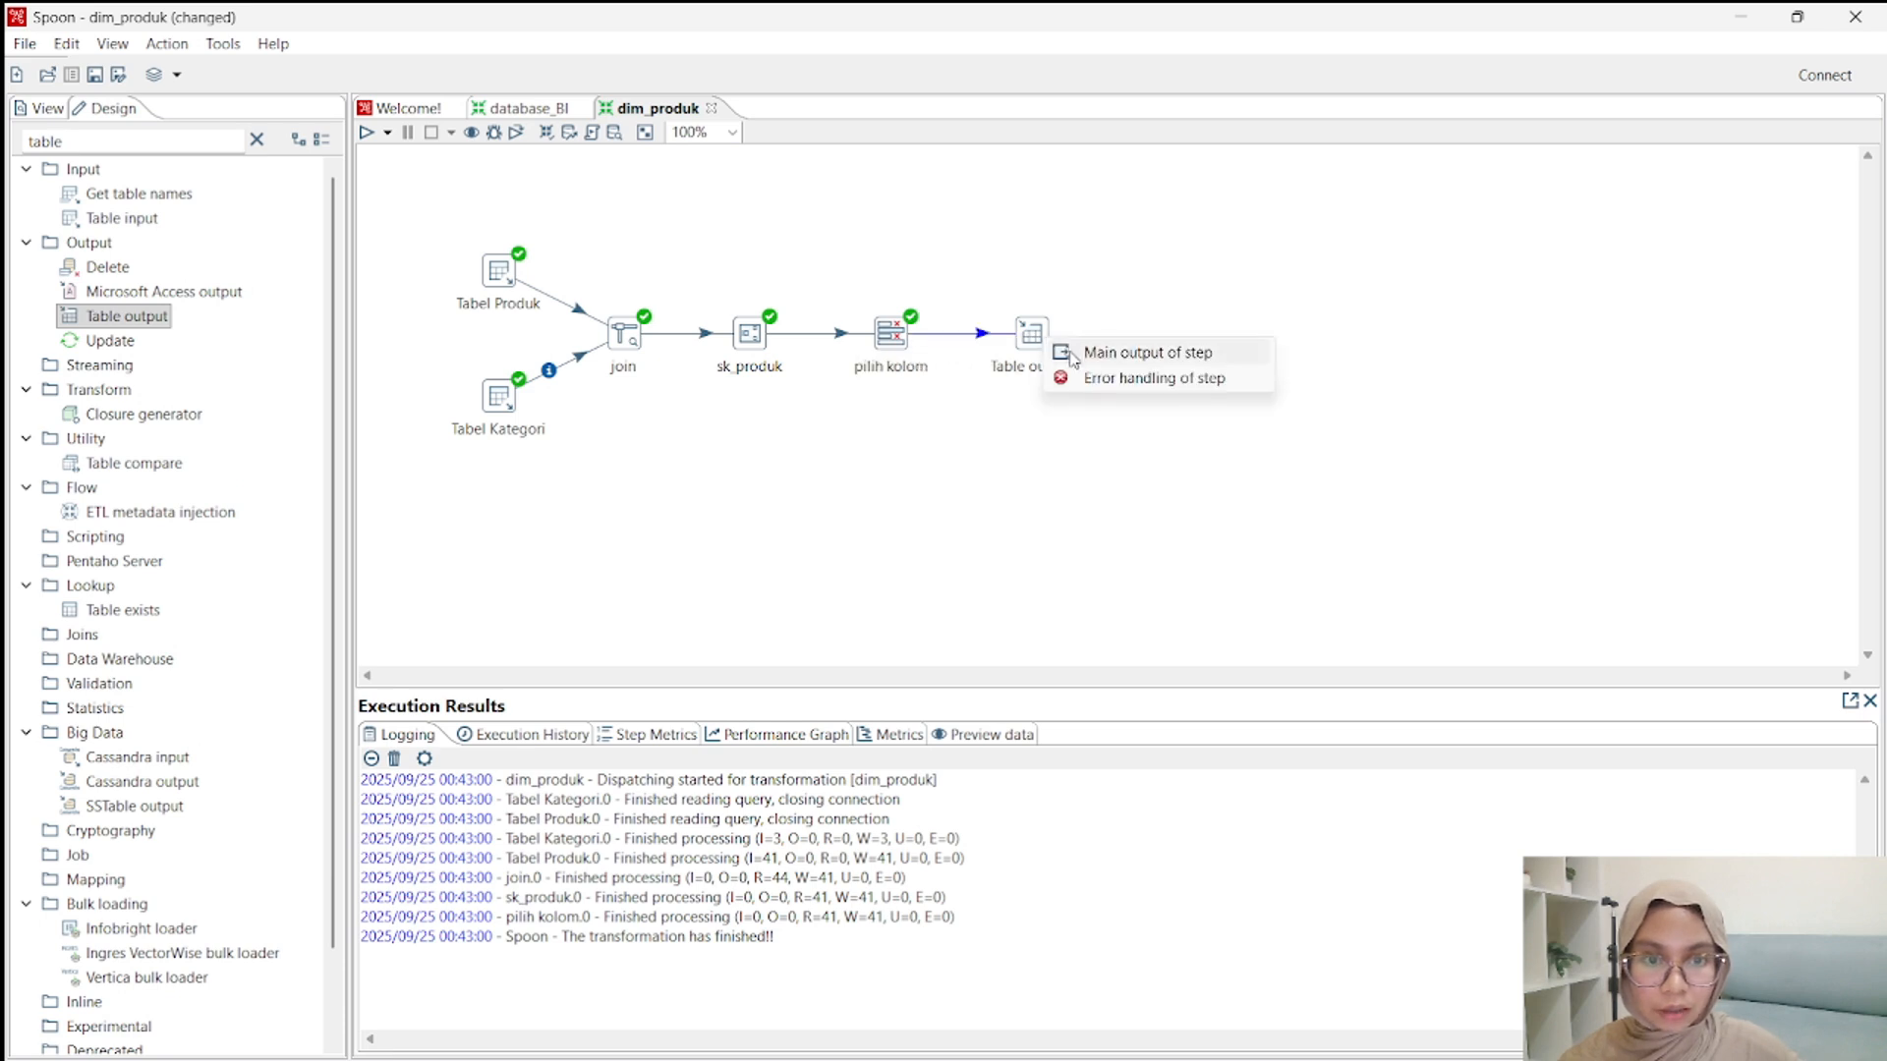
{"action": "left_click", "coordinate": [1147, 353]}
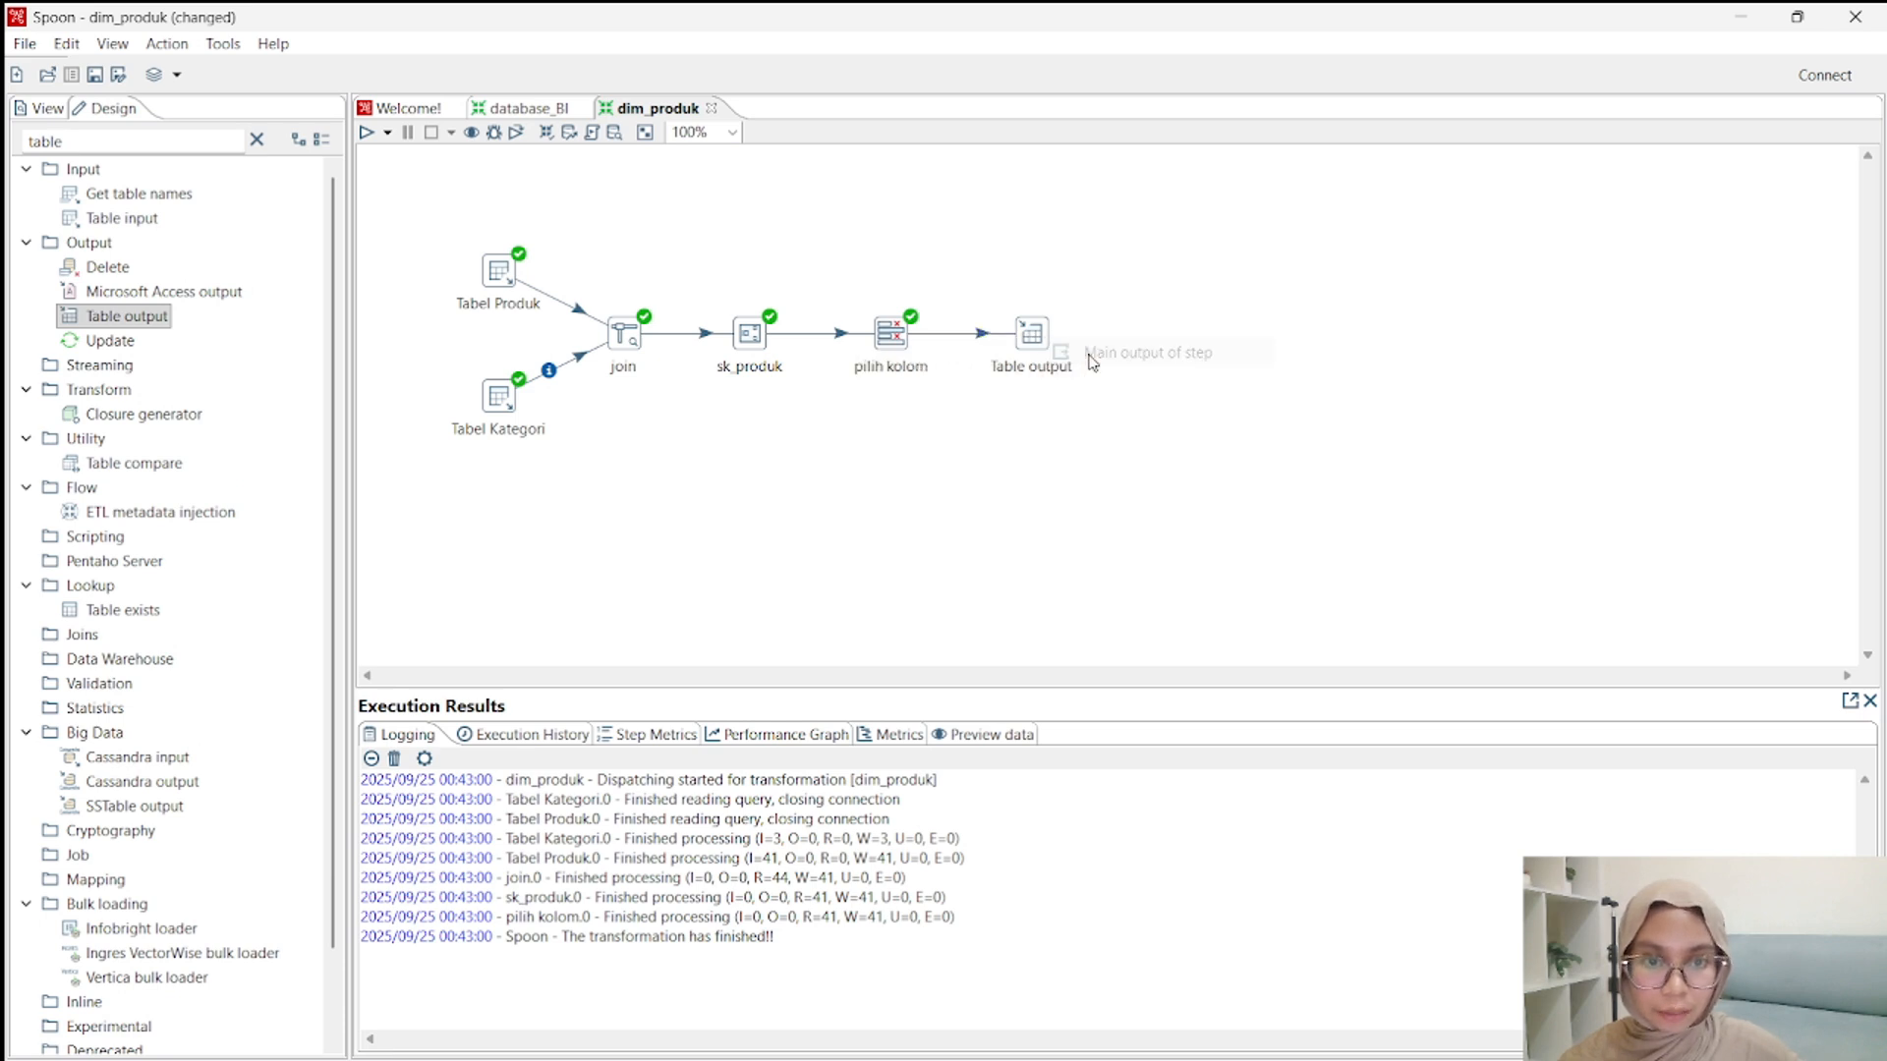
Rename the Table output step as dim_produk and start a new database connection for it named olap2_minimarket.
{"action": "double_click", "coordinate": [1031, 334]}
{"action": "left_click", "coordinate": [1038, 386]}
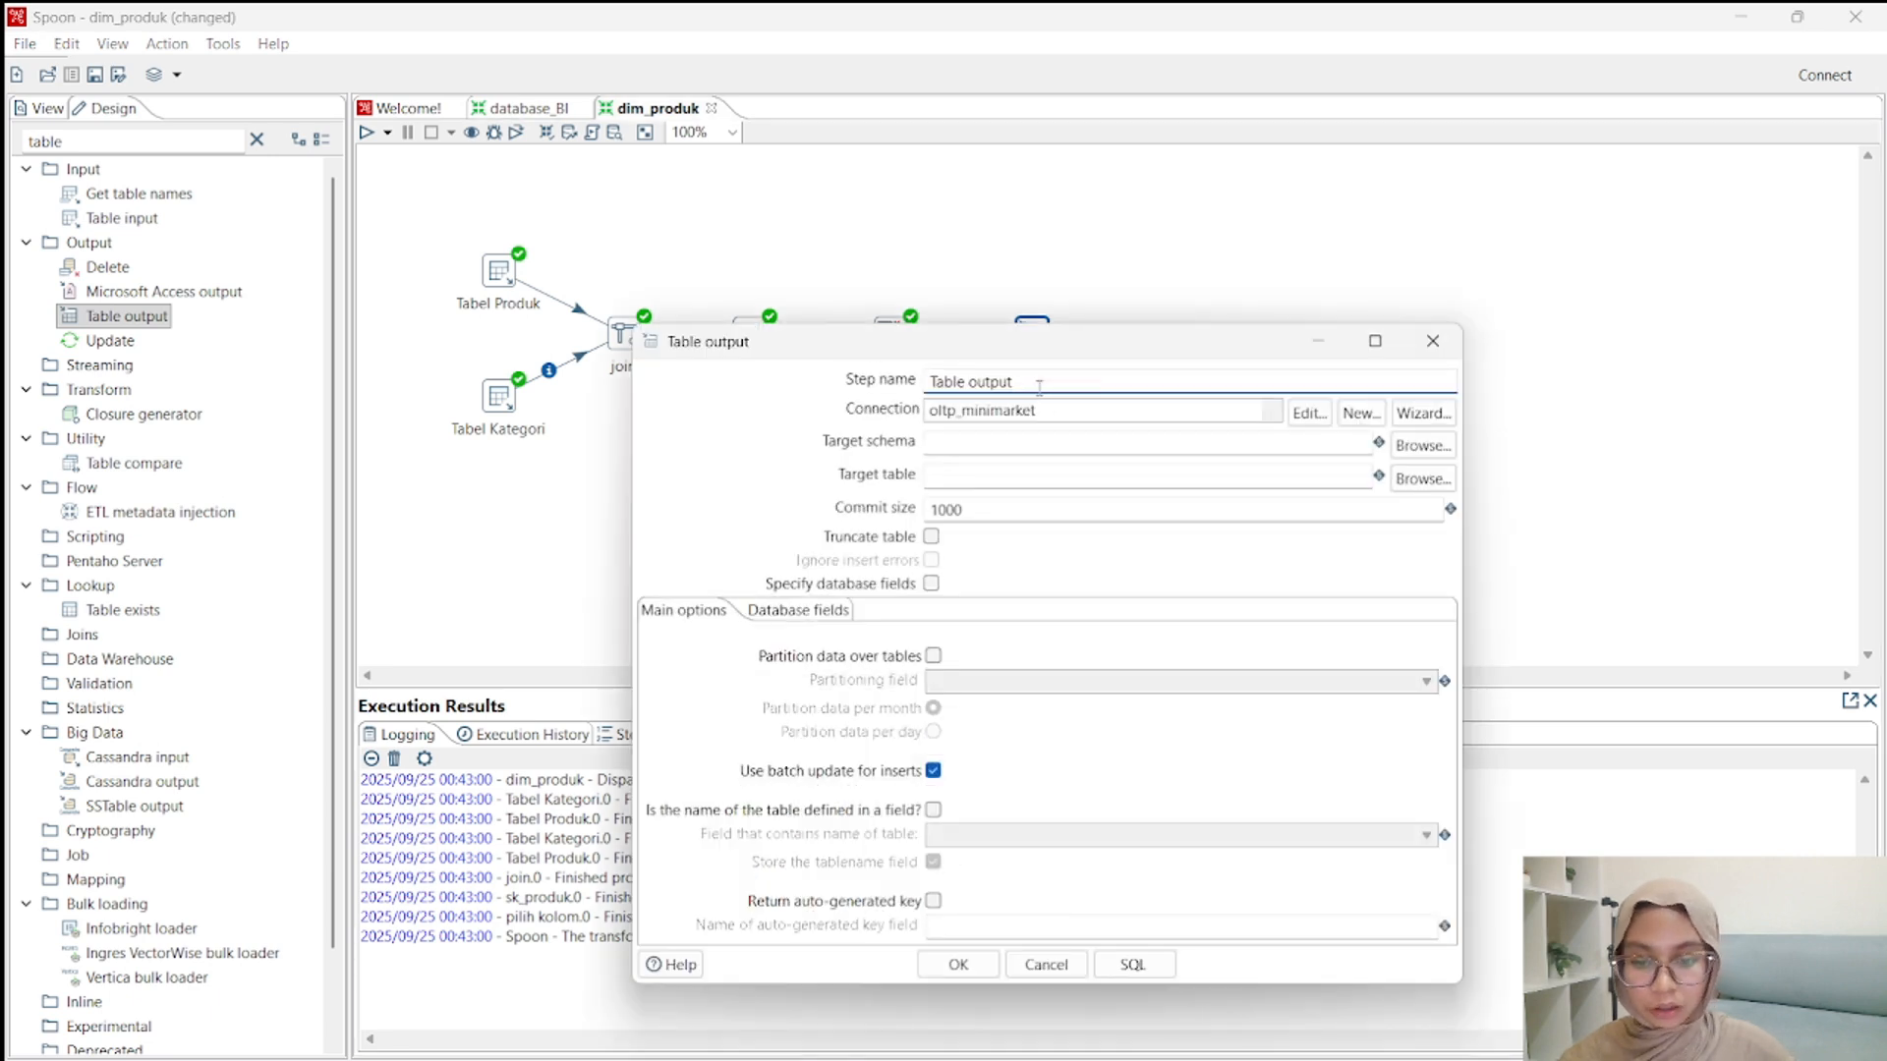
{"action": "key", "text": "ctrl+a"}
{"action": "key", "text": "BackSpace"}
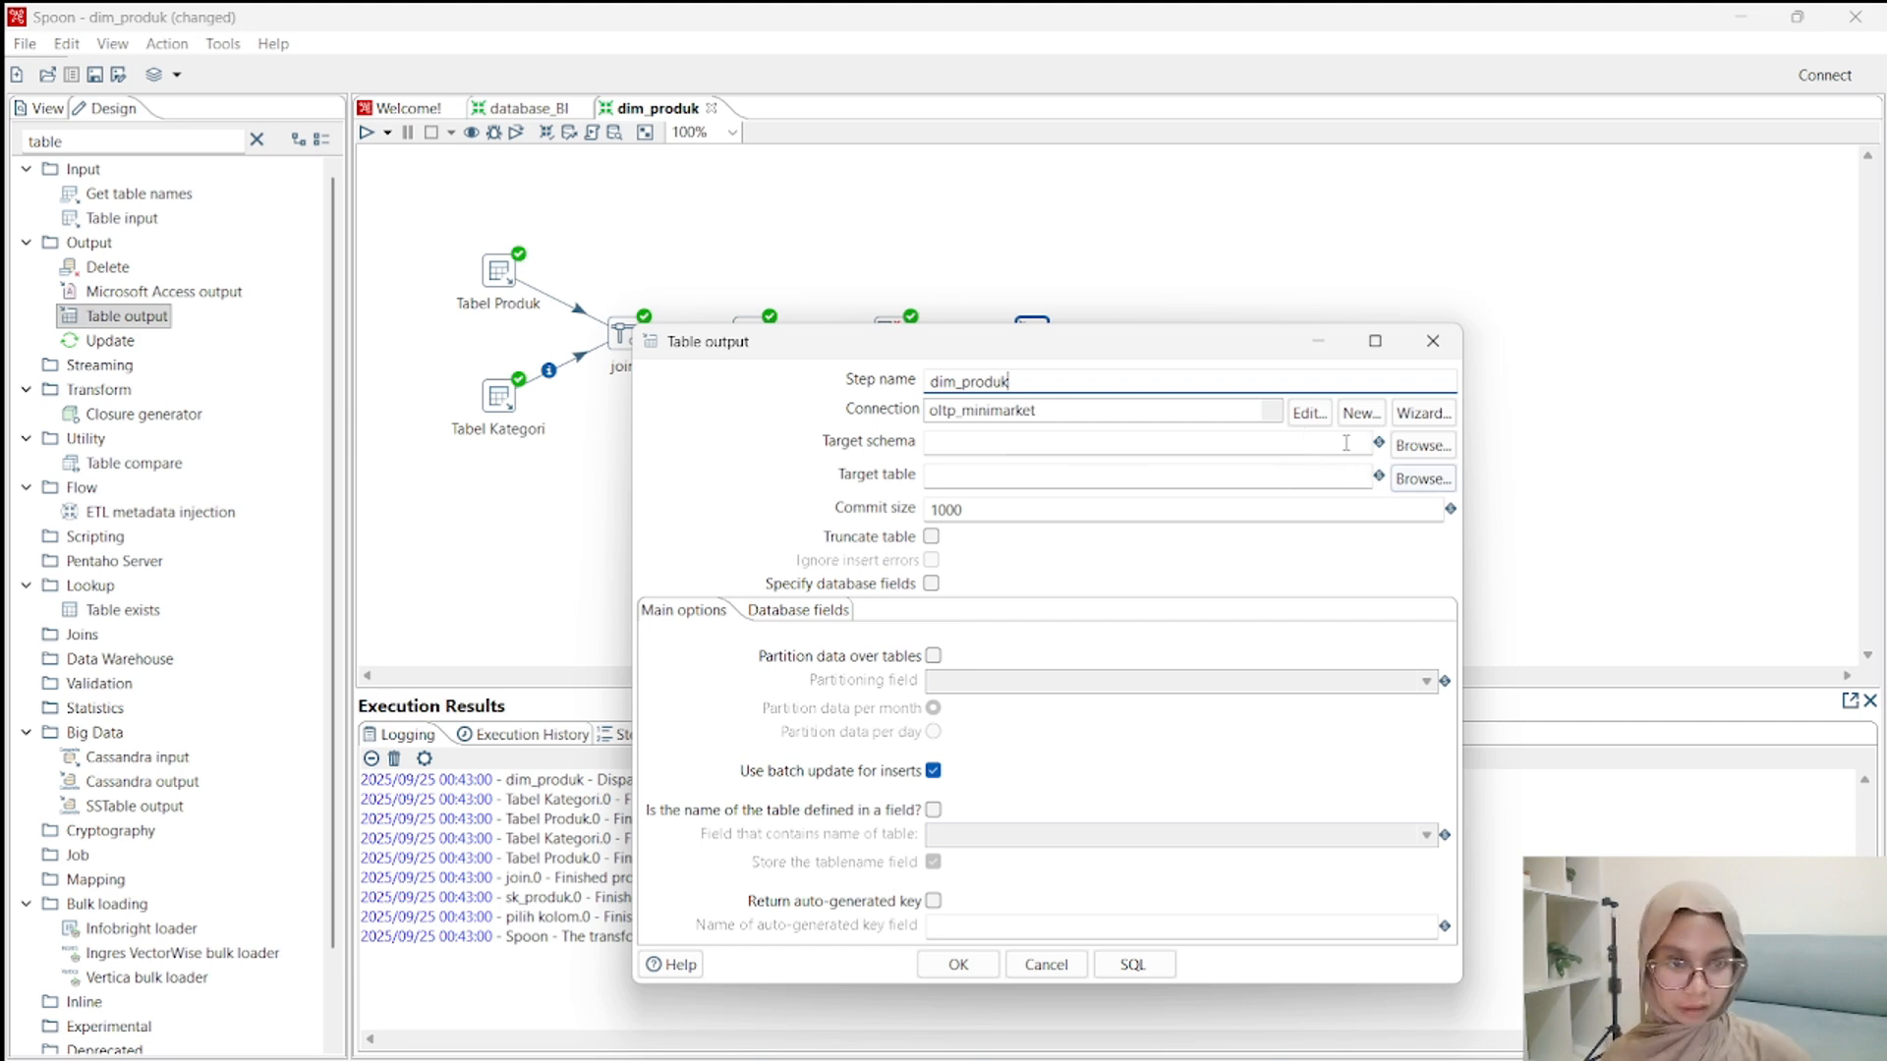
{"action": "left_click", "coordinate": [1356, 414]}
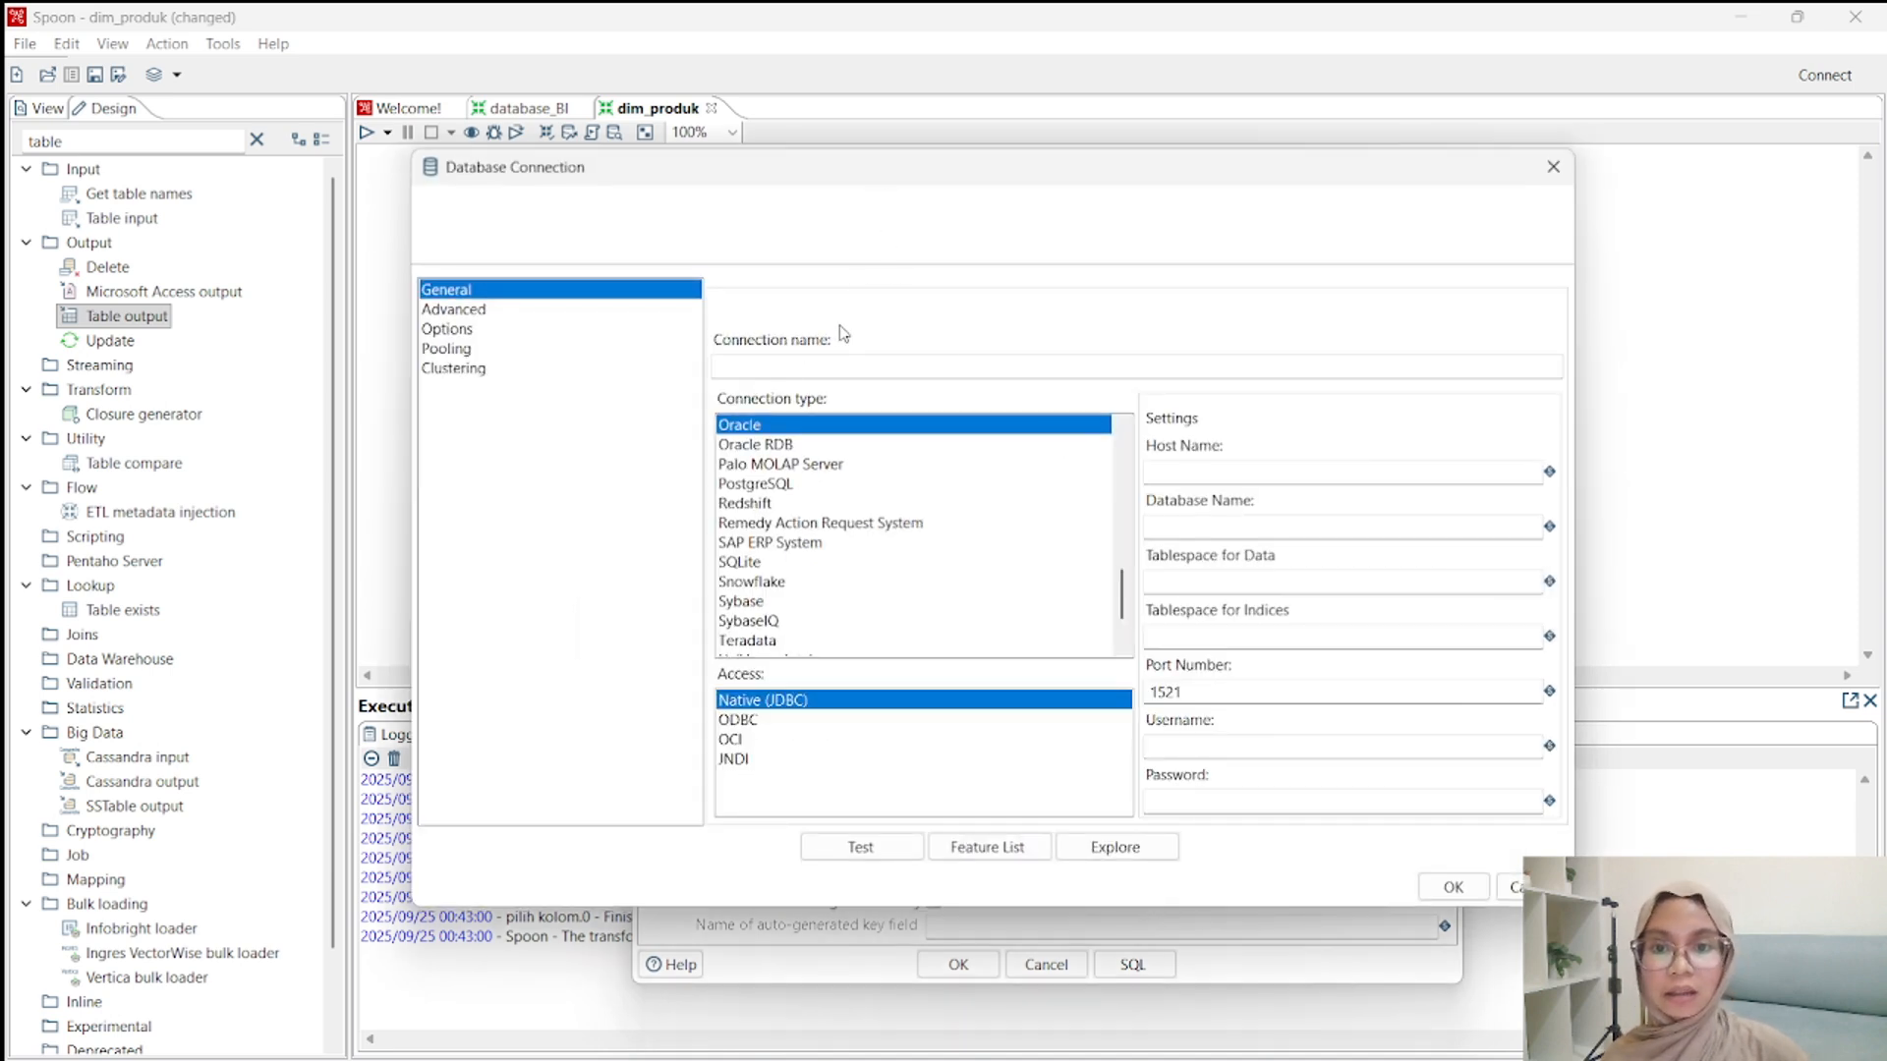
{"action": "left_click", "coordinate": [814, 363]}
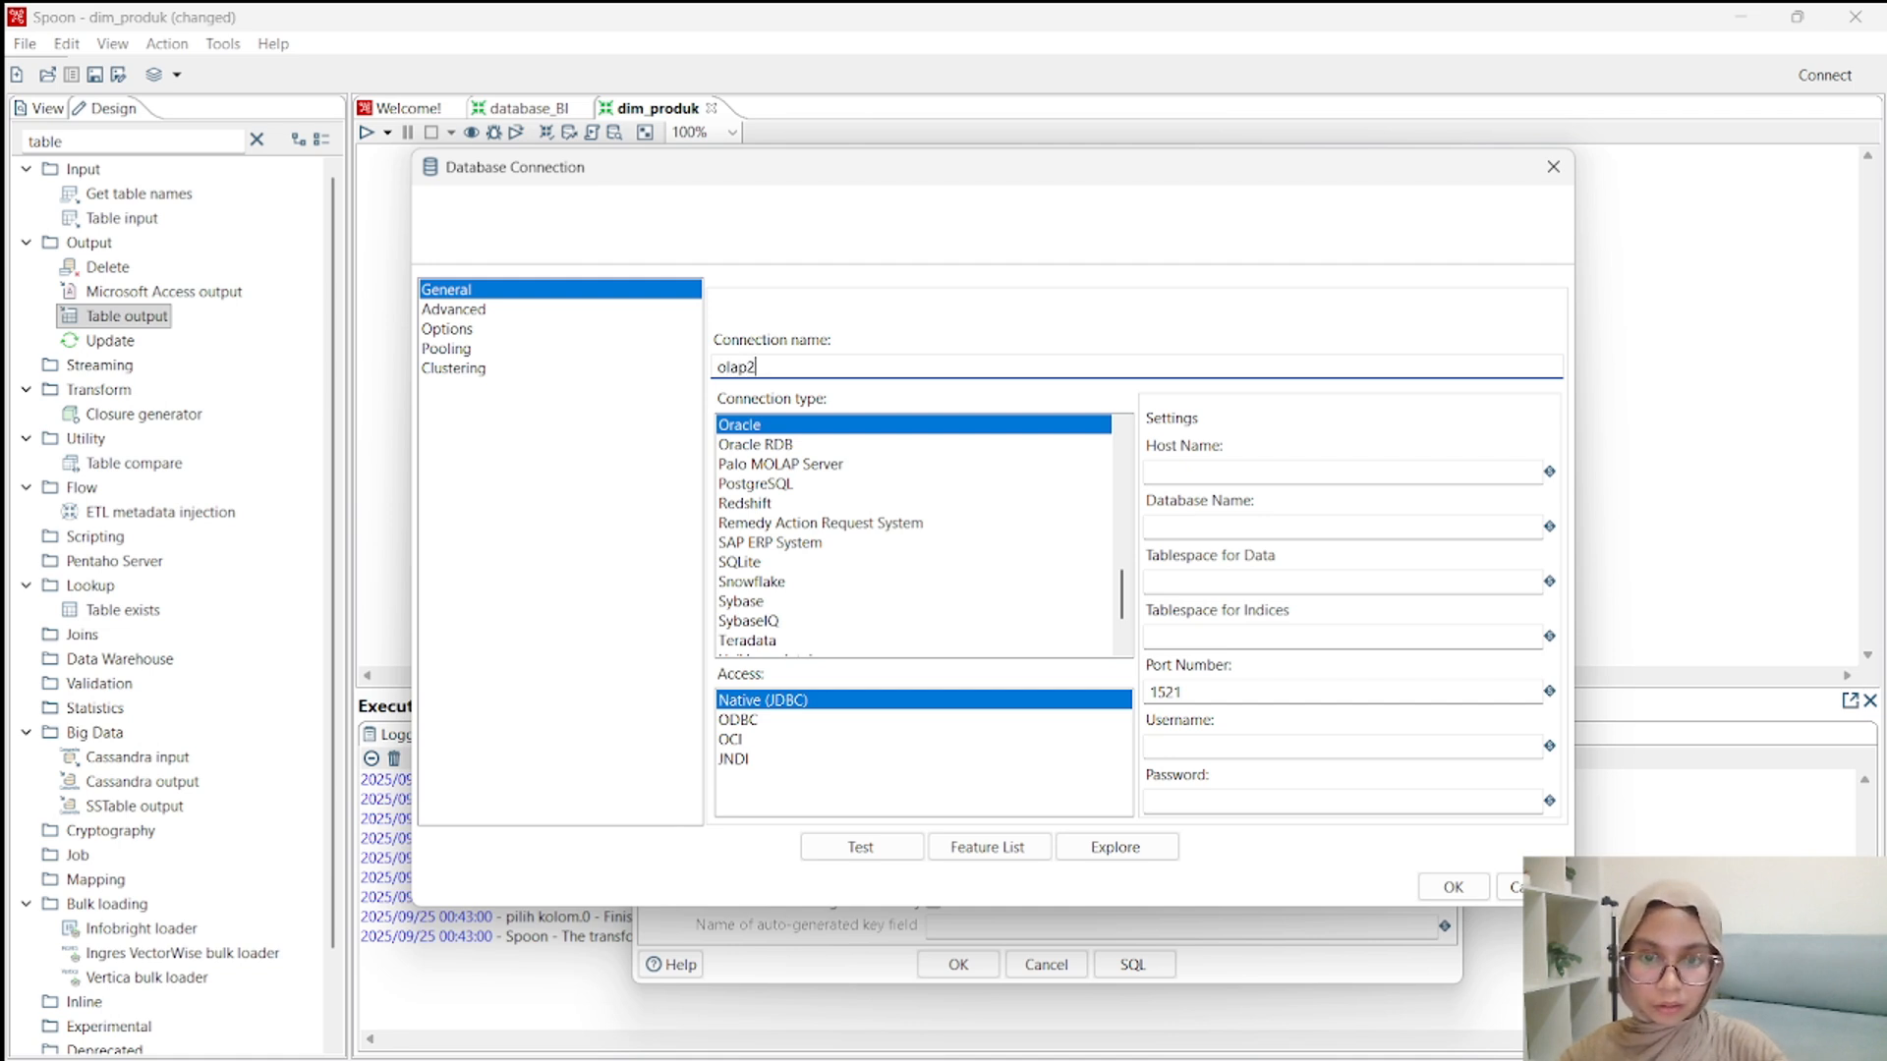
{"action": "type", "text": "olap2_minimarket"}
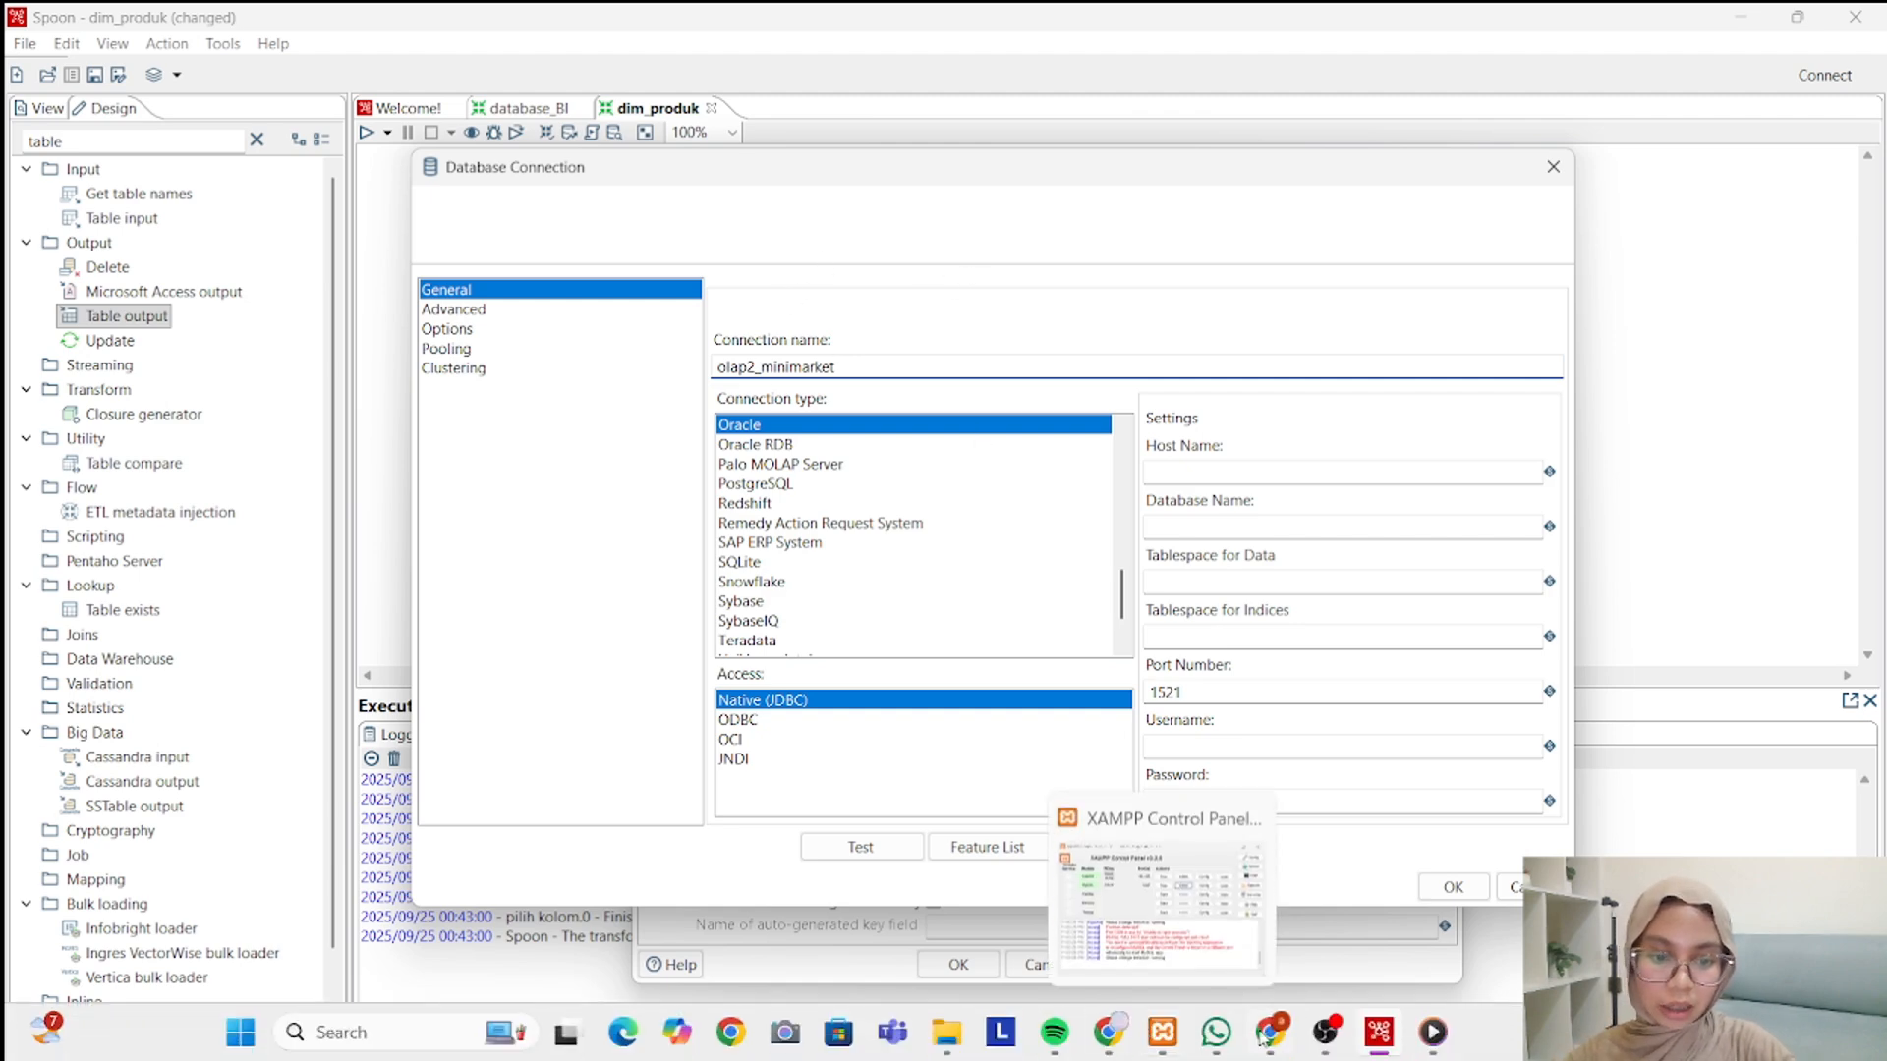
Check the olap2_minimarket database's structure in phpMyAdmin, and return to Spoon's database connection settings.
{"action": "left_click", "coordinate": [1091, 1056]}
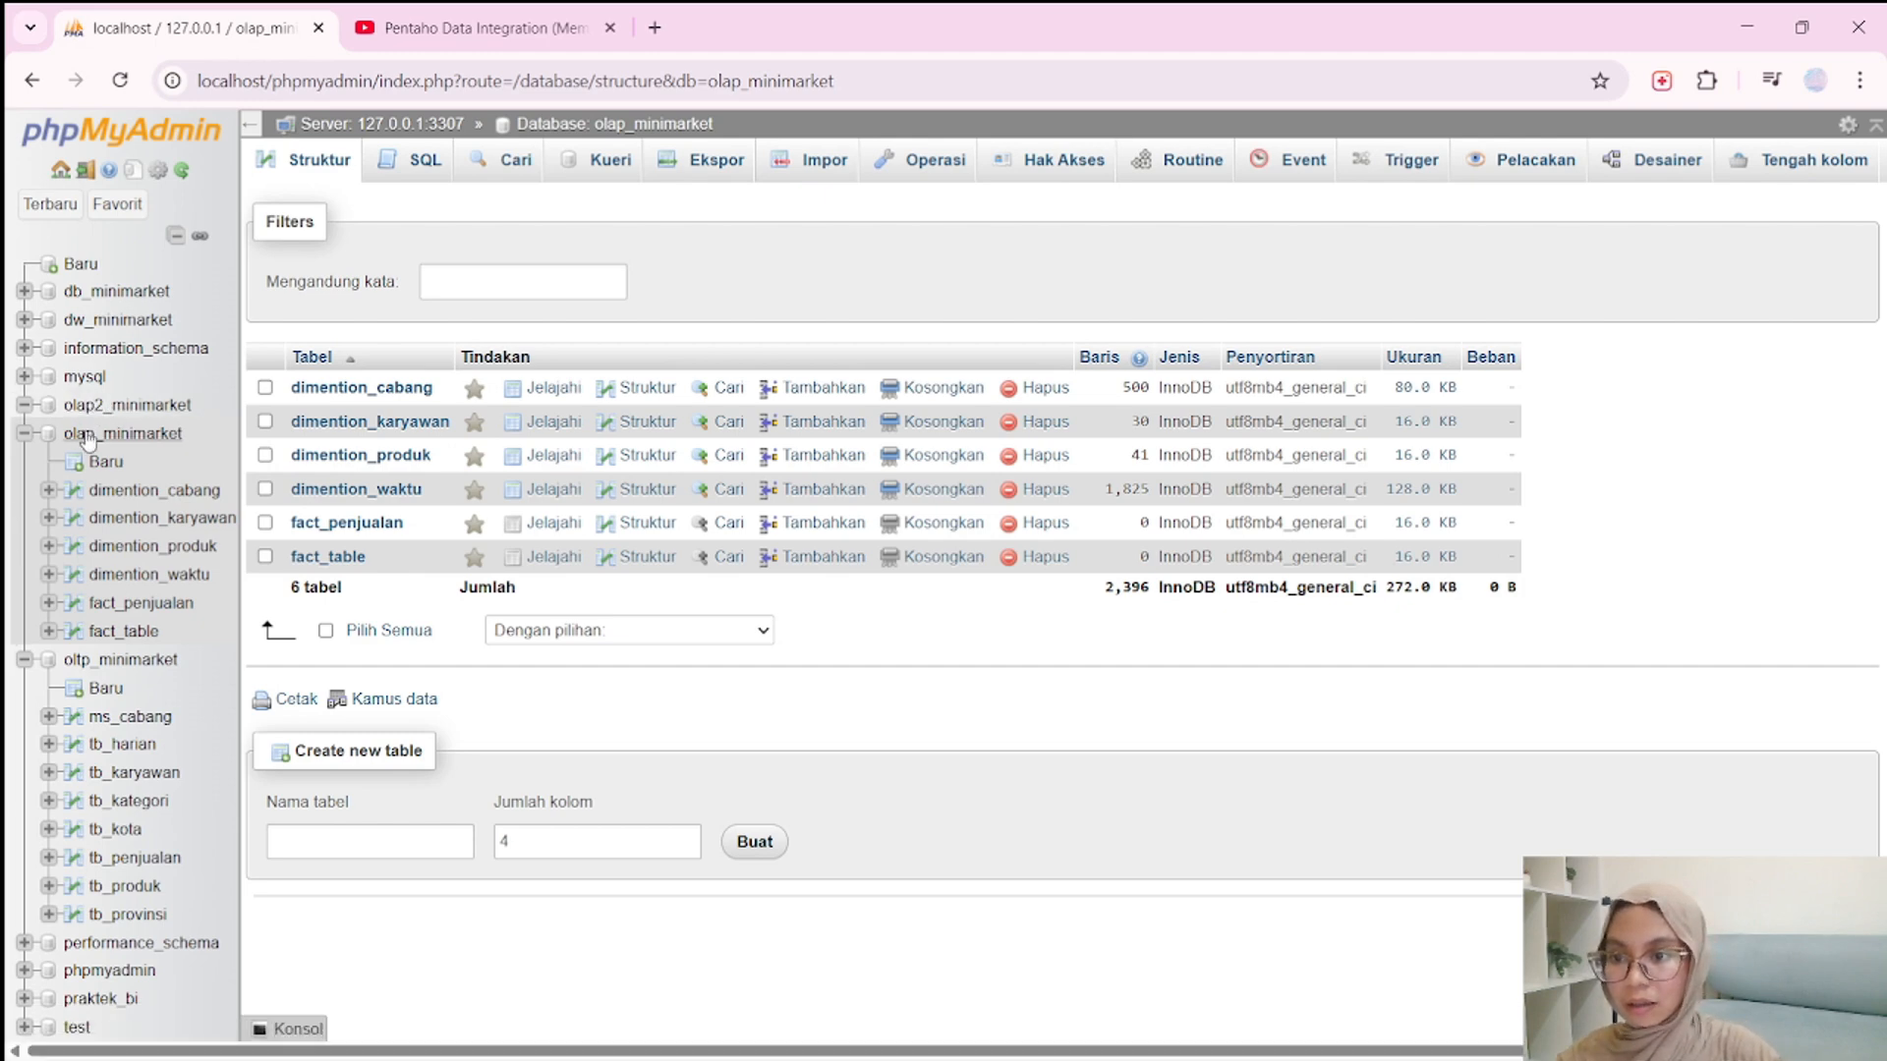
{"action": "left_click", "coordinate": [24, 433]}
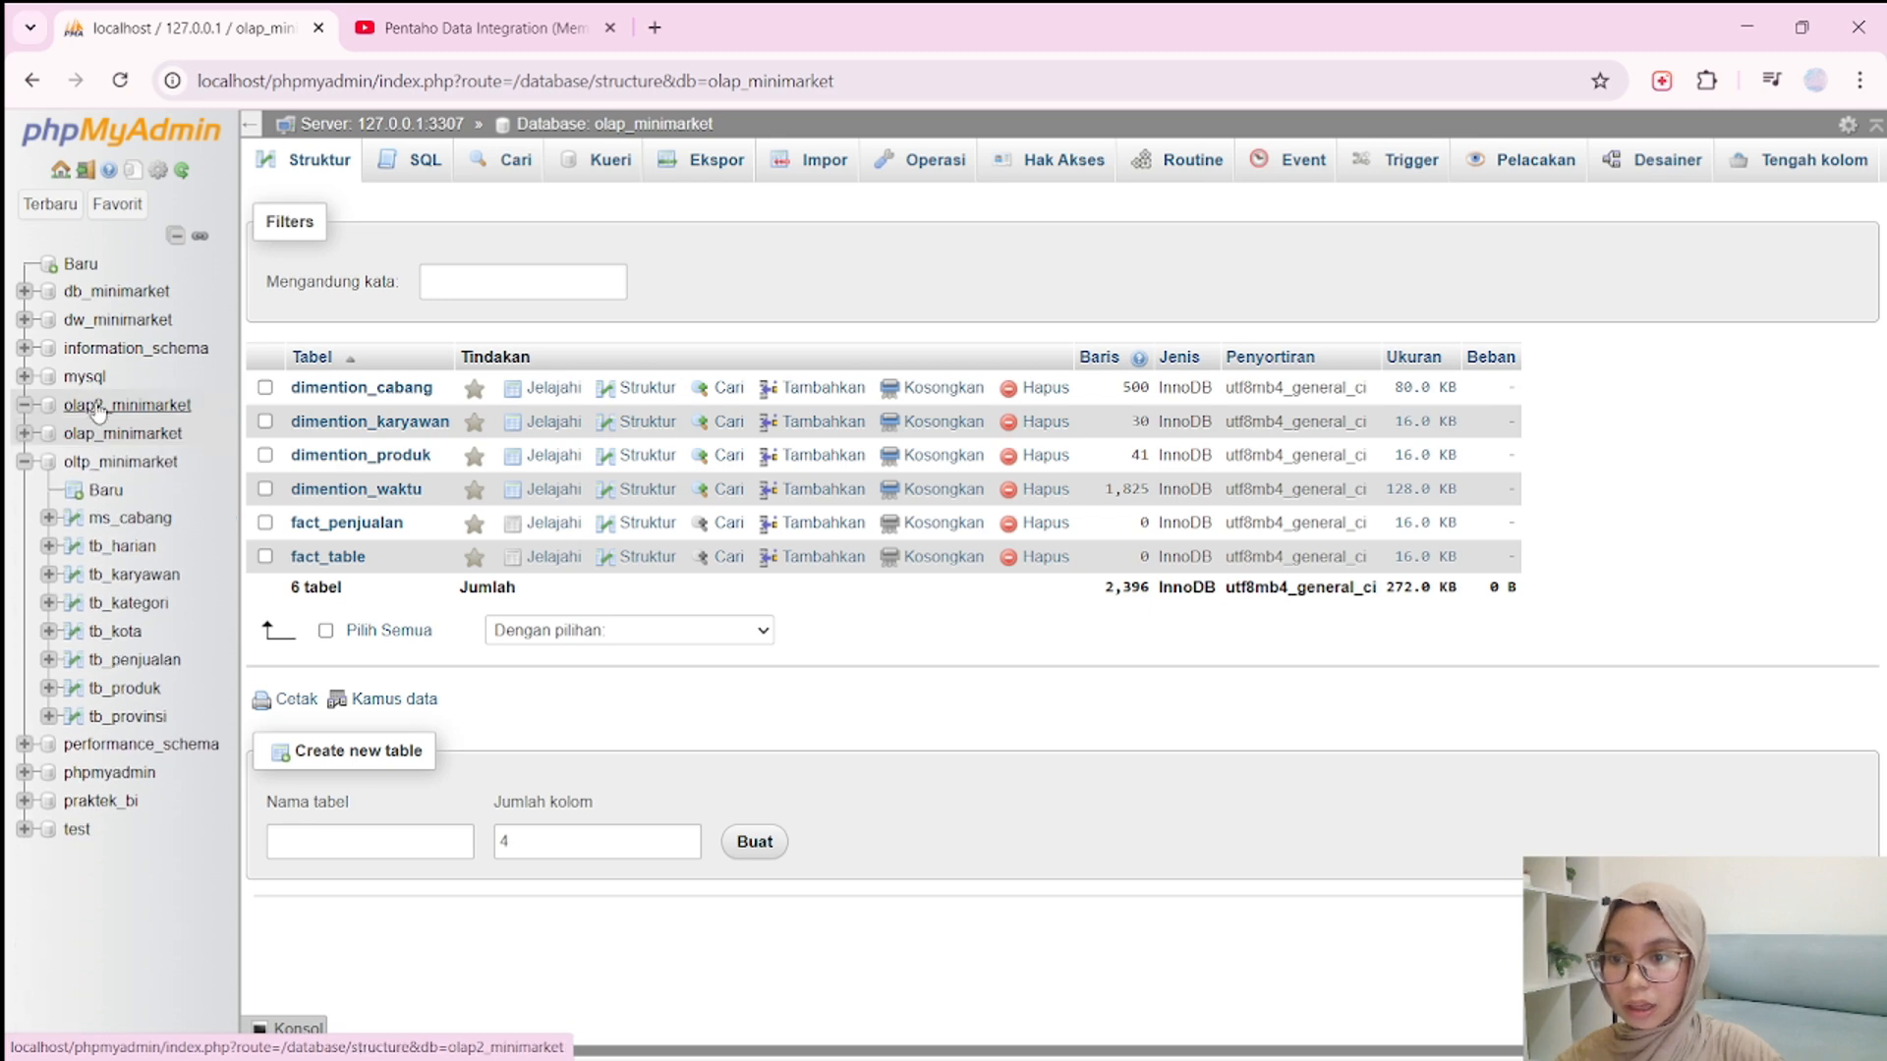
{"action": "left_click", "coordinate": [108, 406]}
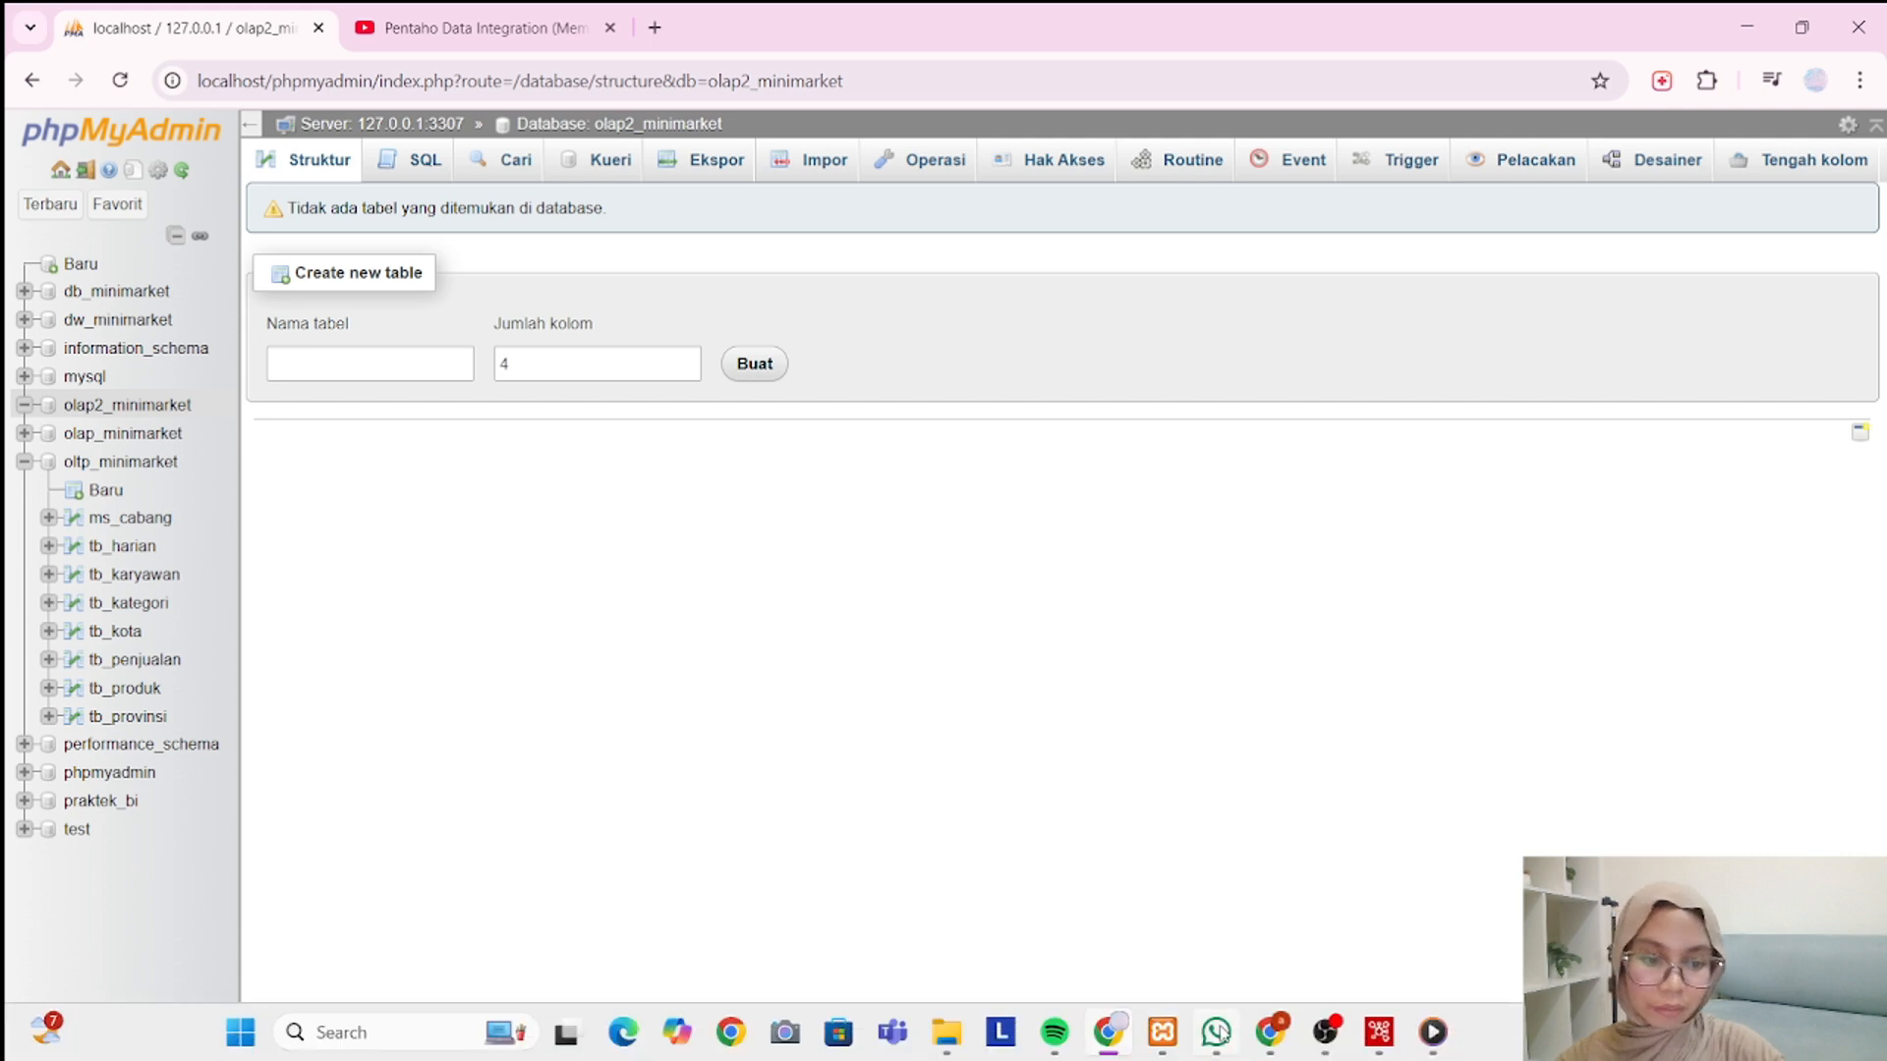
{"action": "left_click", "coordinate": [1277, 1038]}
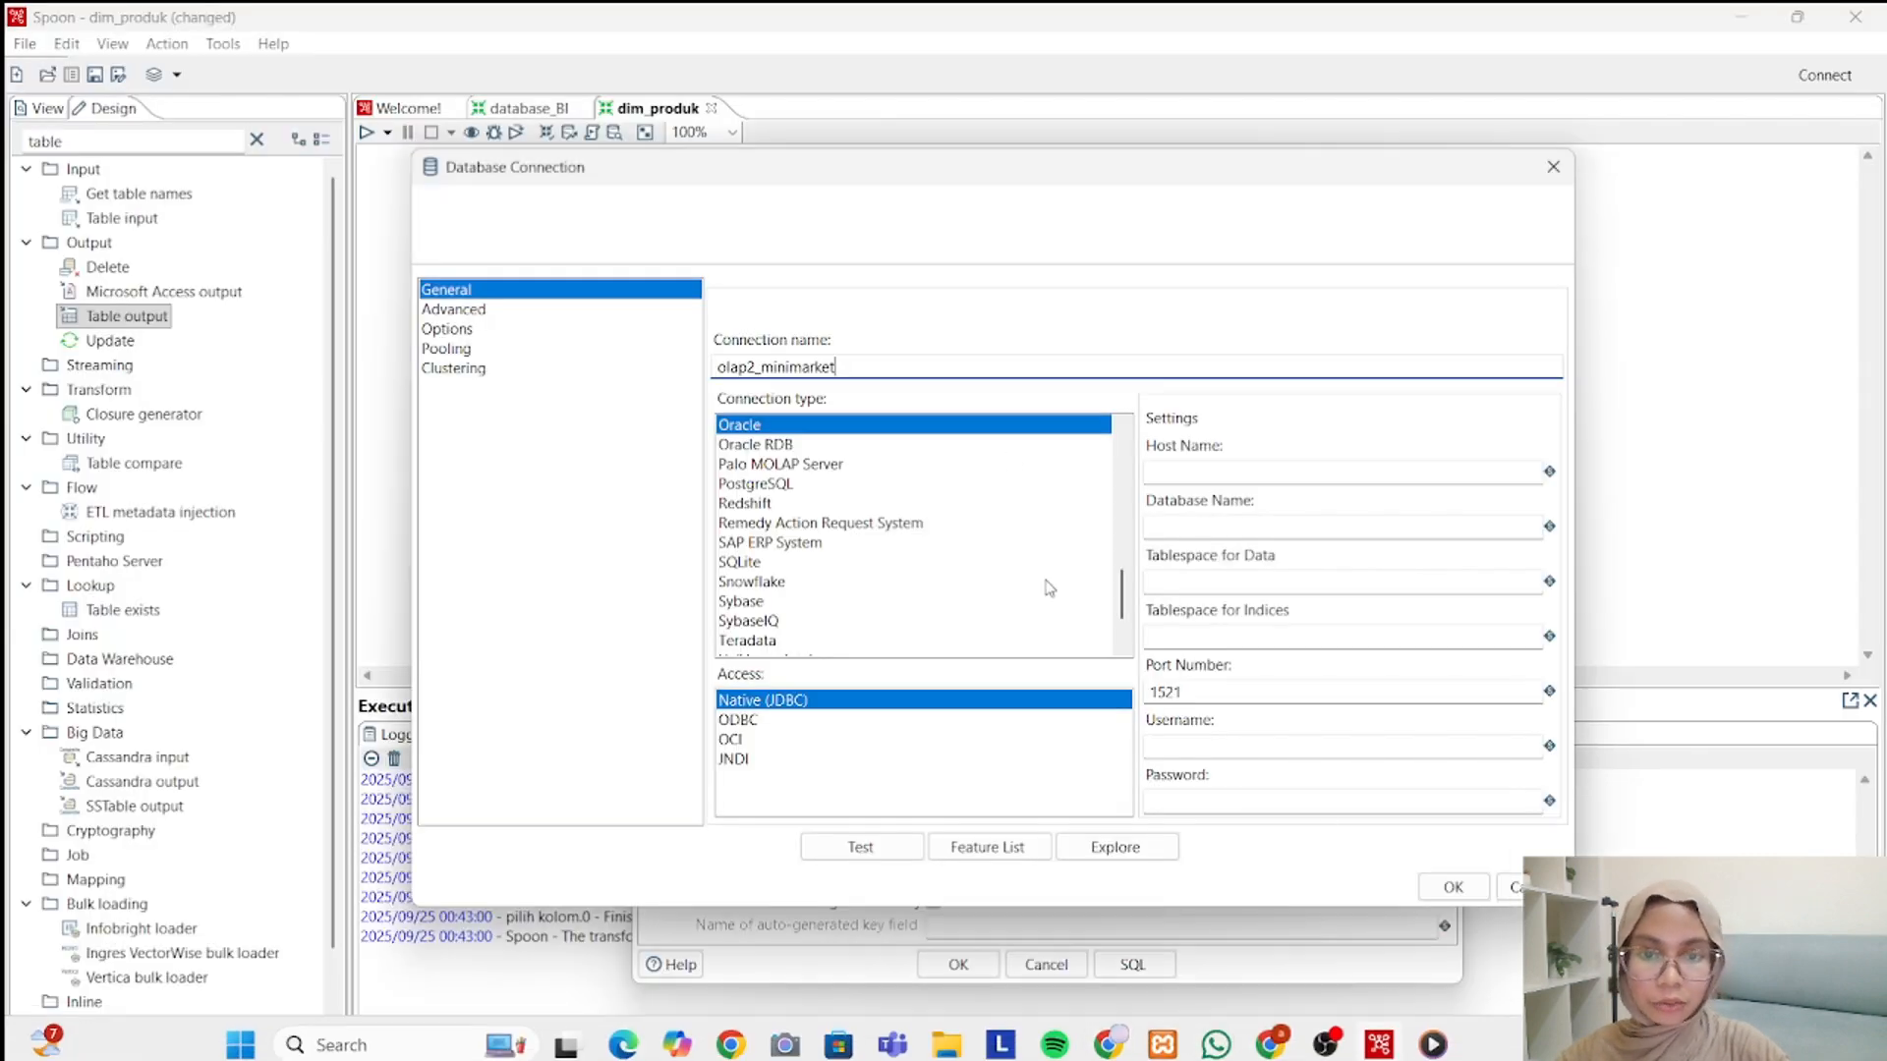
Set the new connection's database name to olap2_minimarket and its host name to localhost.
{"action": "double_click", "coordinate": [988, 369]}
{"action": "key", "text": "ctrl+c"}
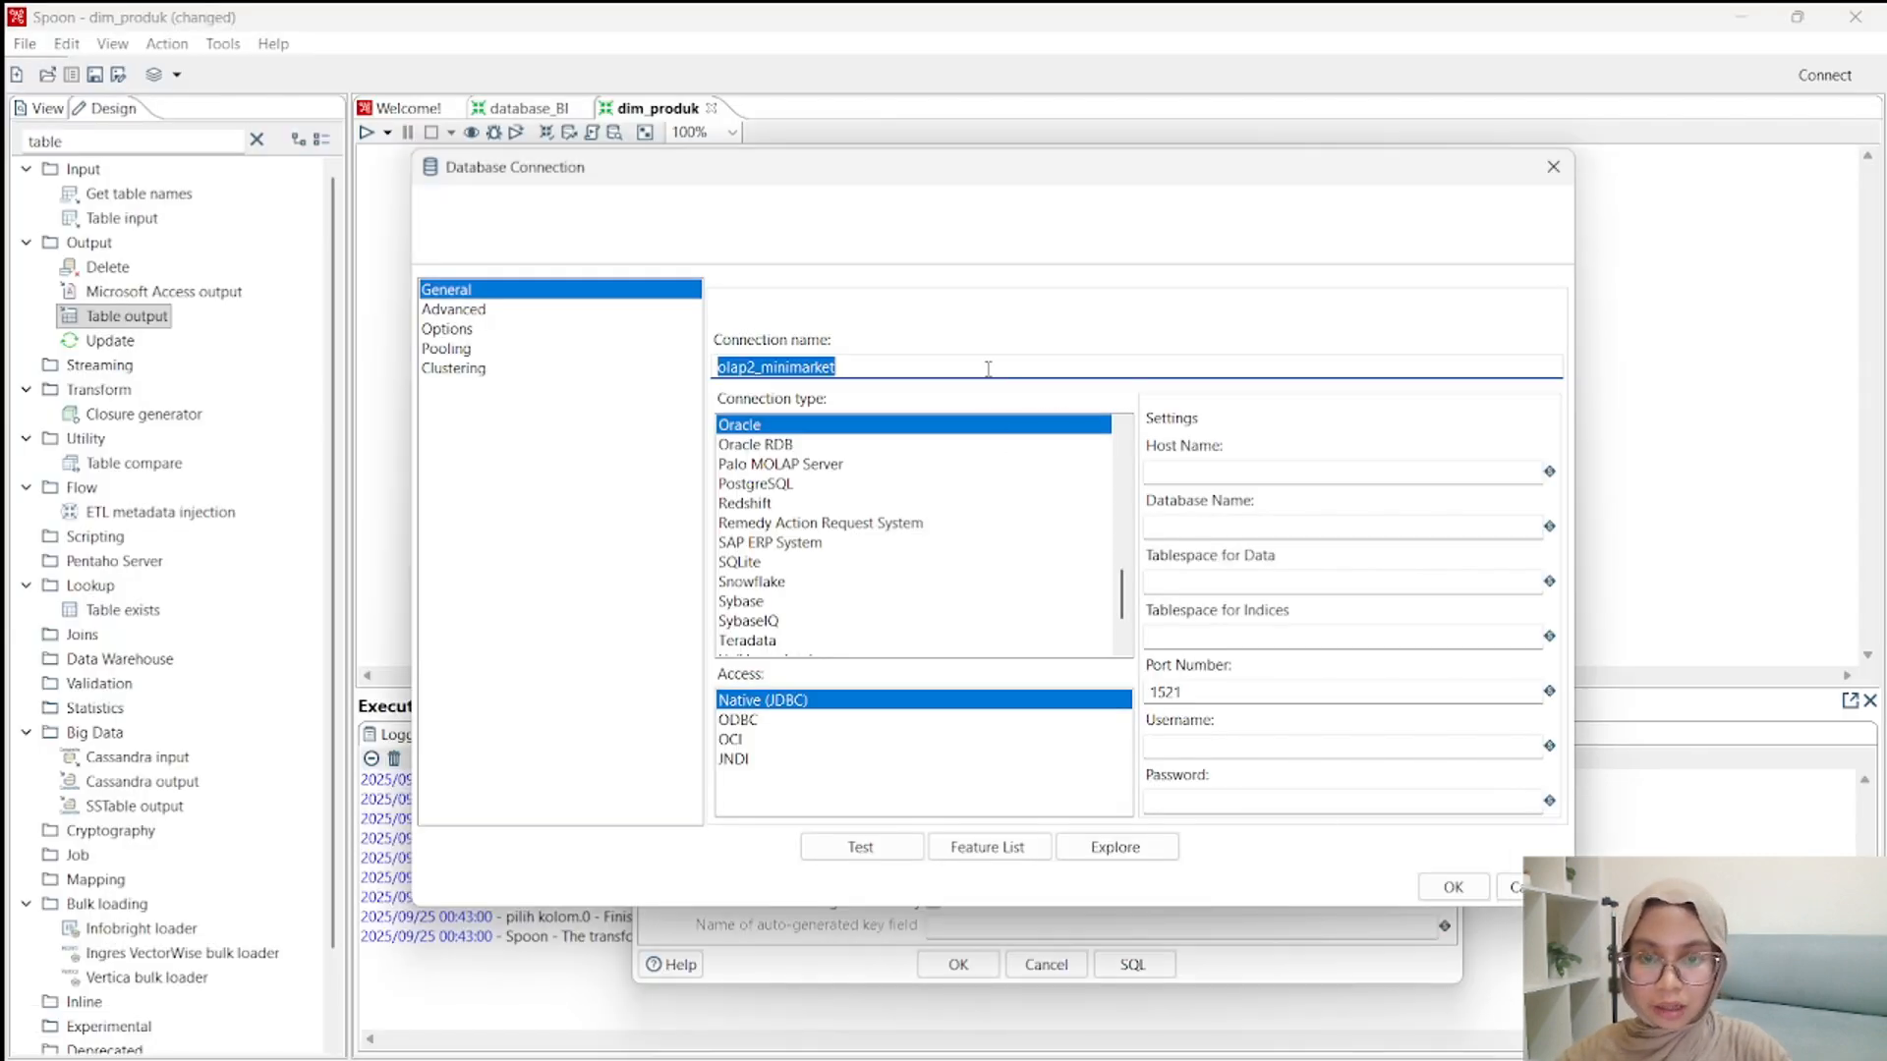
{"action": "left_click", "coordinate": [1265, 530]}
{"action": "key", "text": "ctrl+v"}
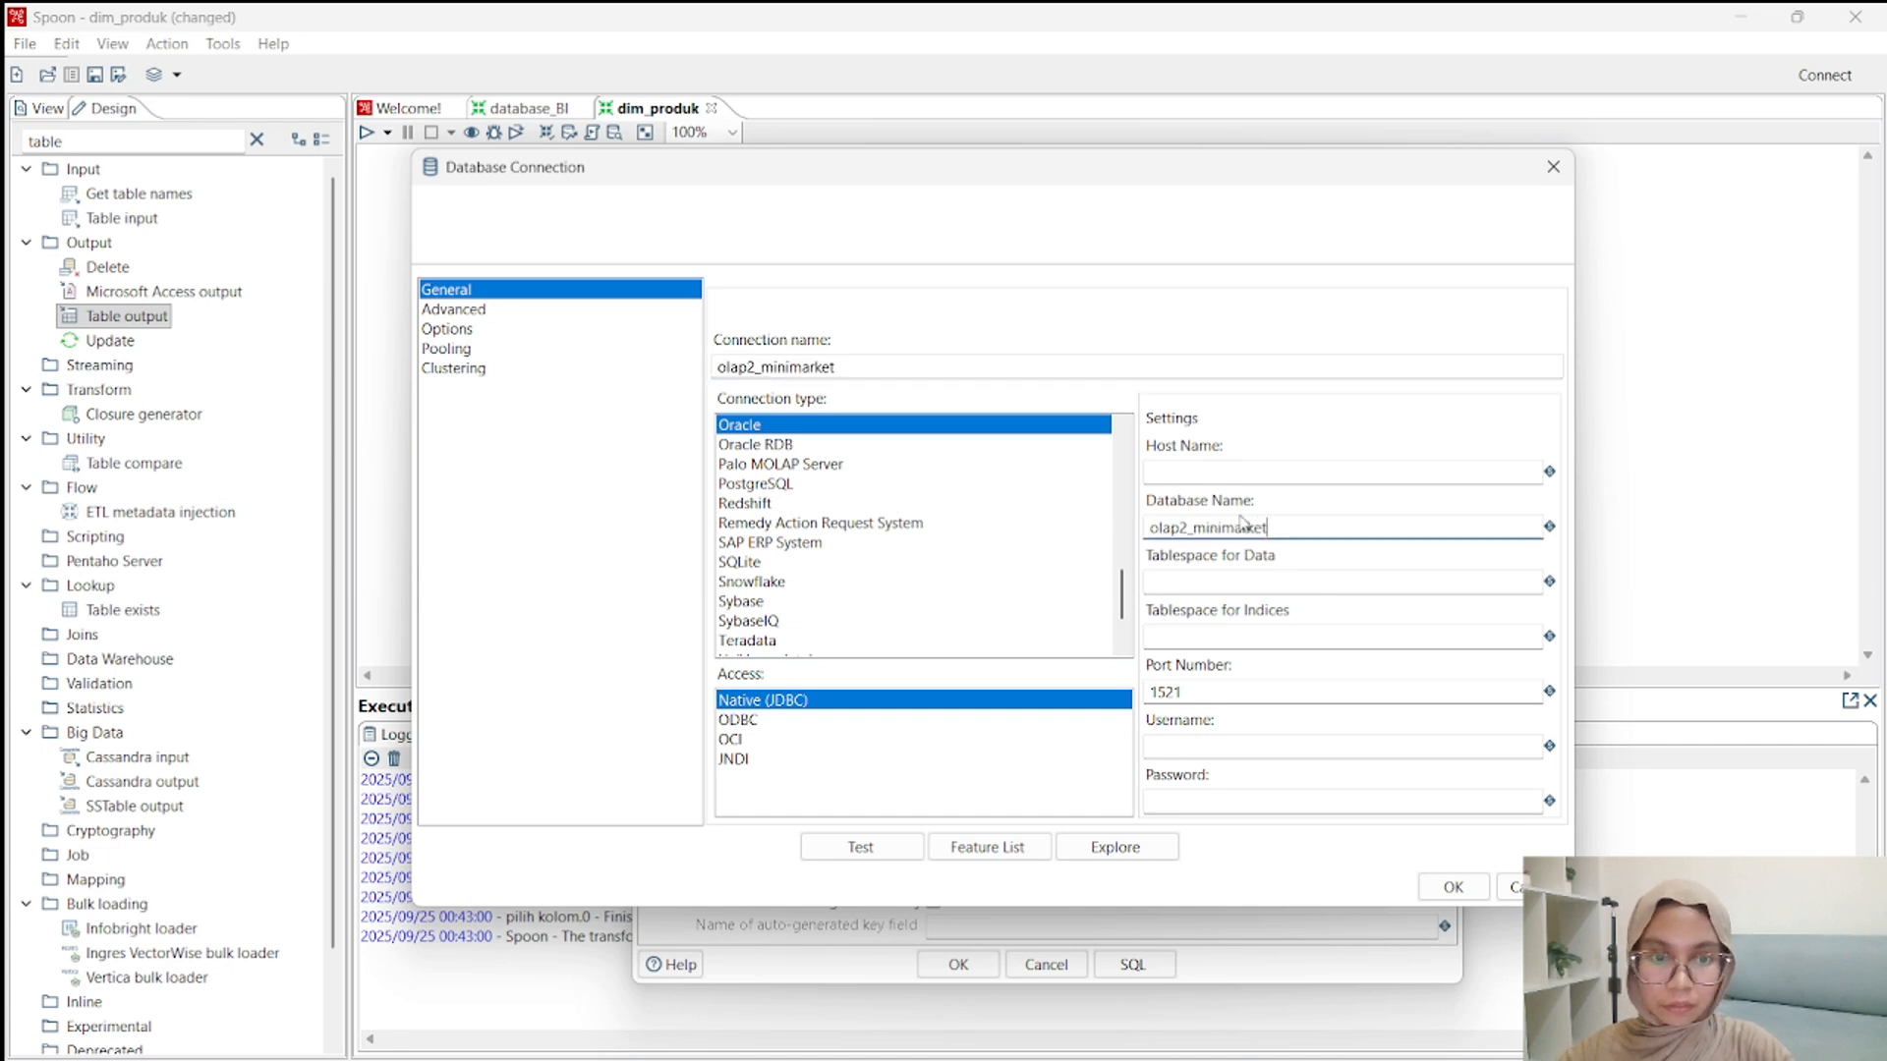
{"action": "left_click", "coordinate": [1191, 466]}
{"action": "type", "text": "localh"}
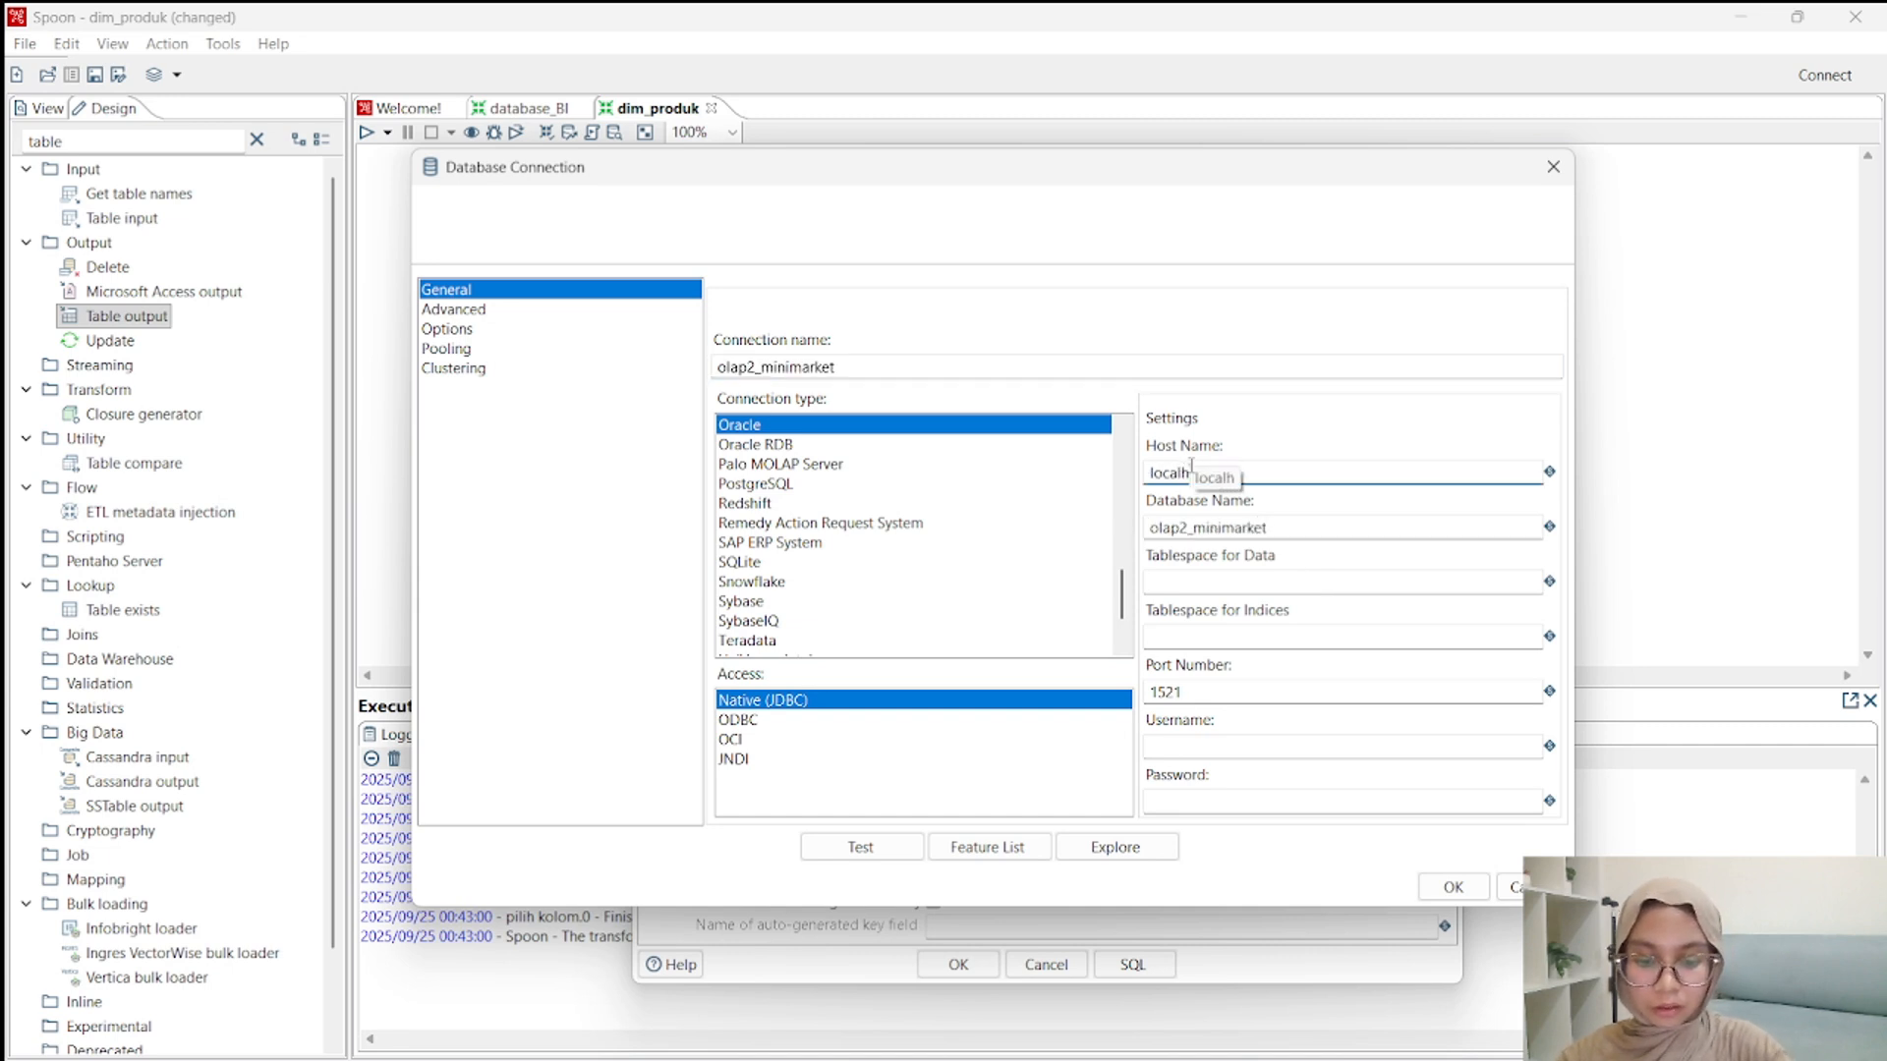
{"action": "type", "text": "ost"}
Choose MySQL as the connection type and set the port number to 3307.
{"action": "left_click", "coordinate": [1266, 583]}
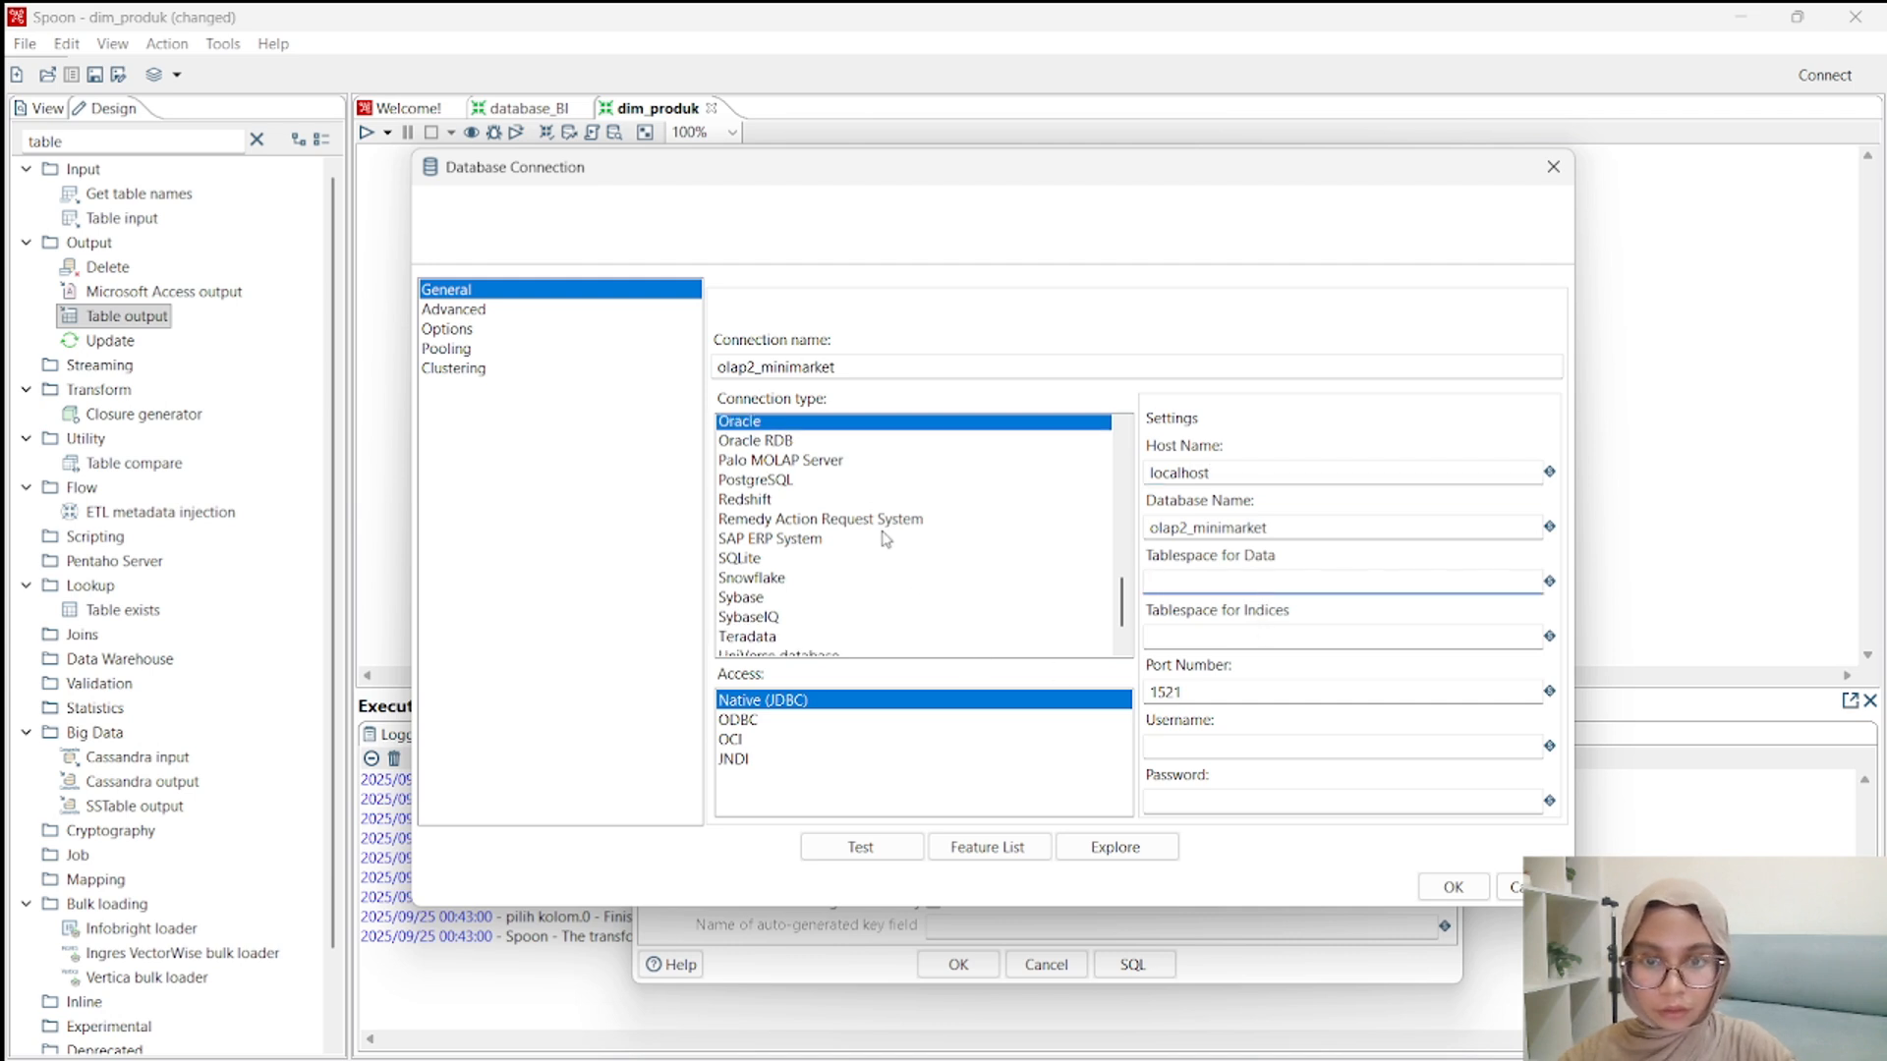
{"action": "scroll", "coordinate": [885, 539], "scroll_direction": "down", "scroll_amount": 2}
{"action": "scroll", "coordinate": [886, 539], "scroll_direction": "up", "scroll_amount": 5}
{"action": "scroll", "coordinate": [885, 538], "scroll_direction": "up", "scroll_amount": 3}
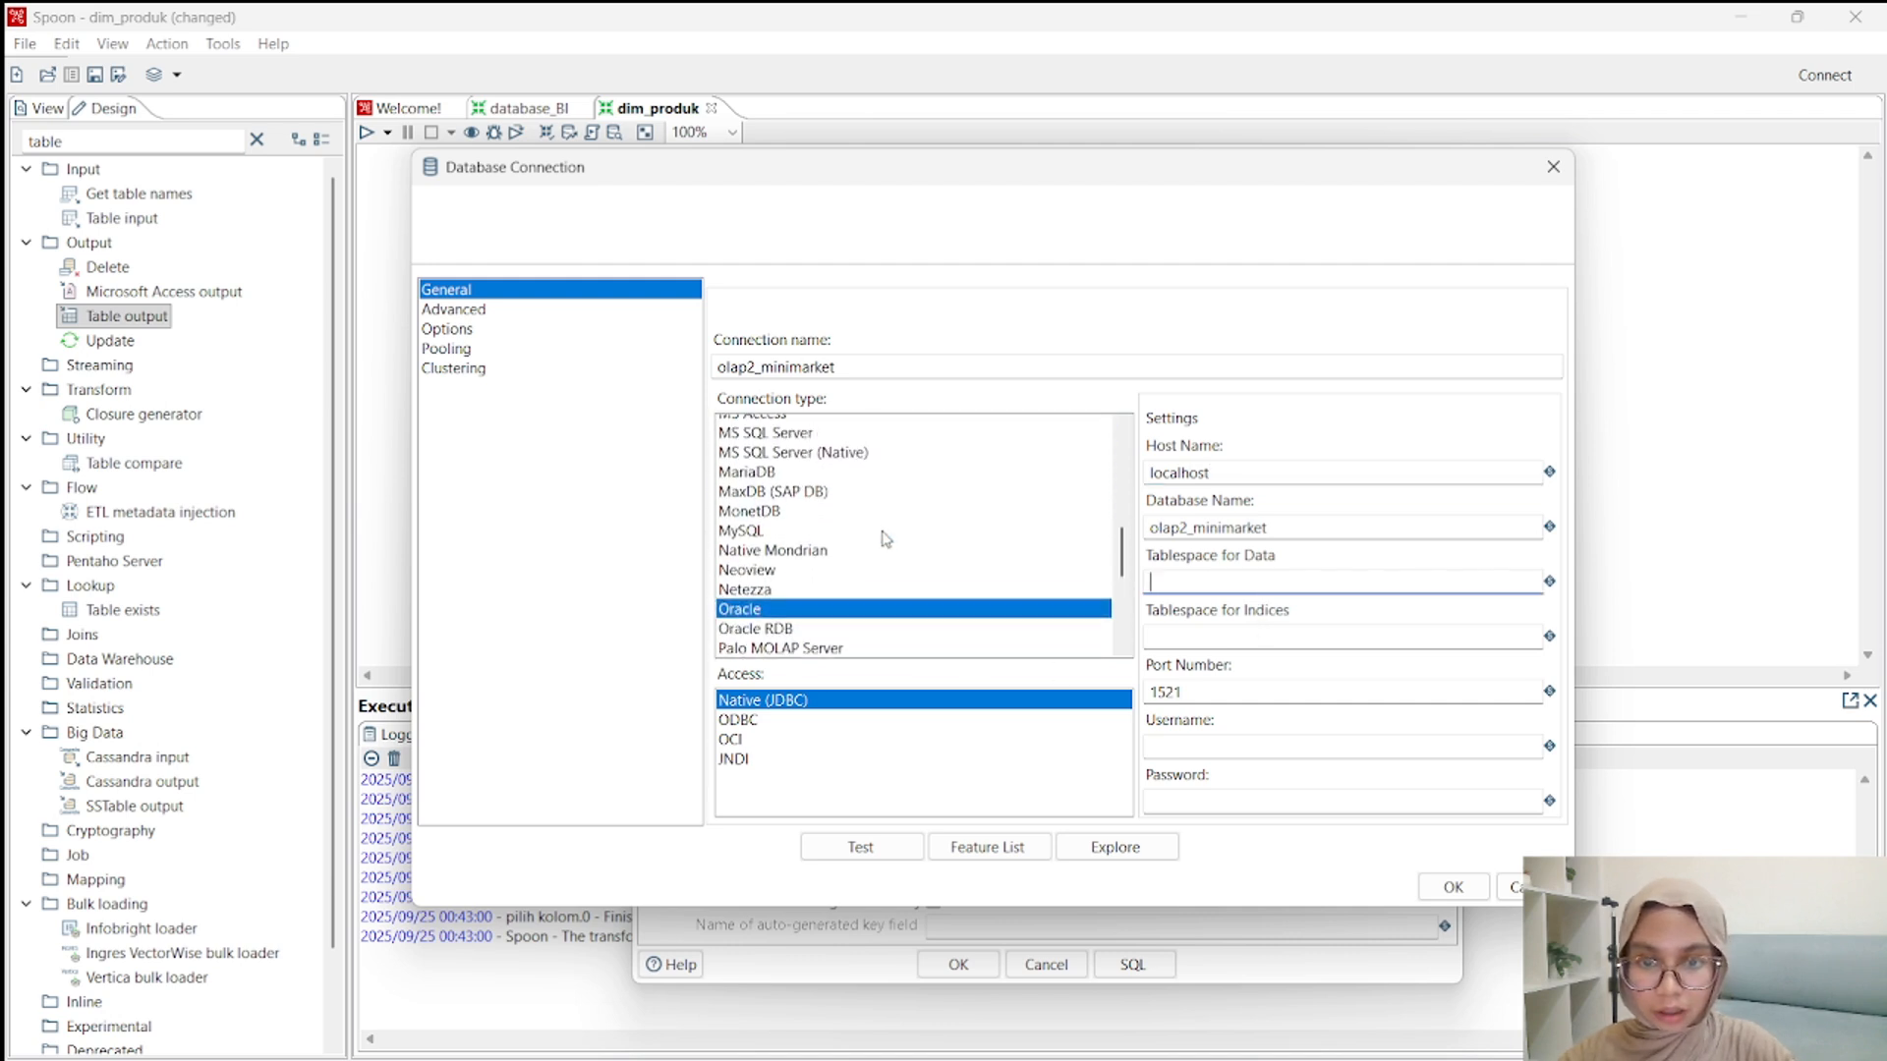
{"action": "left_click", "coordinate": [757, 581]}
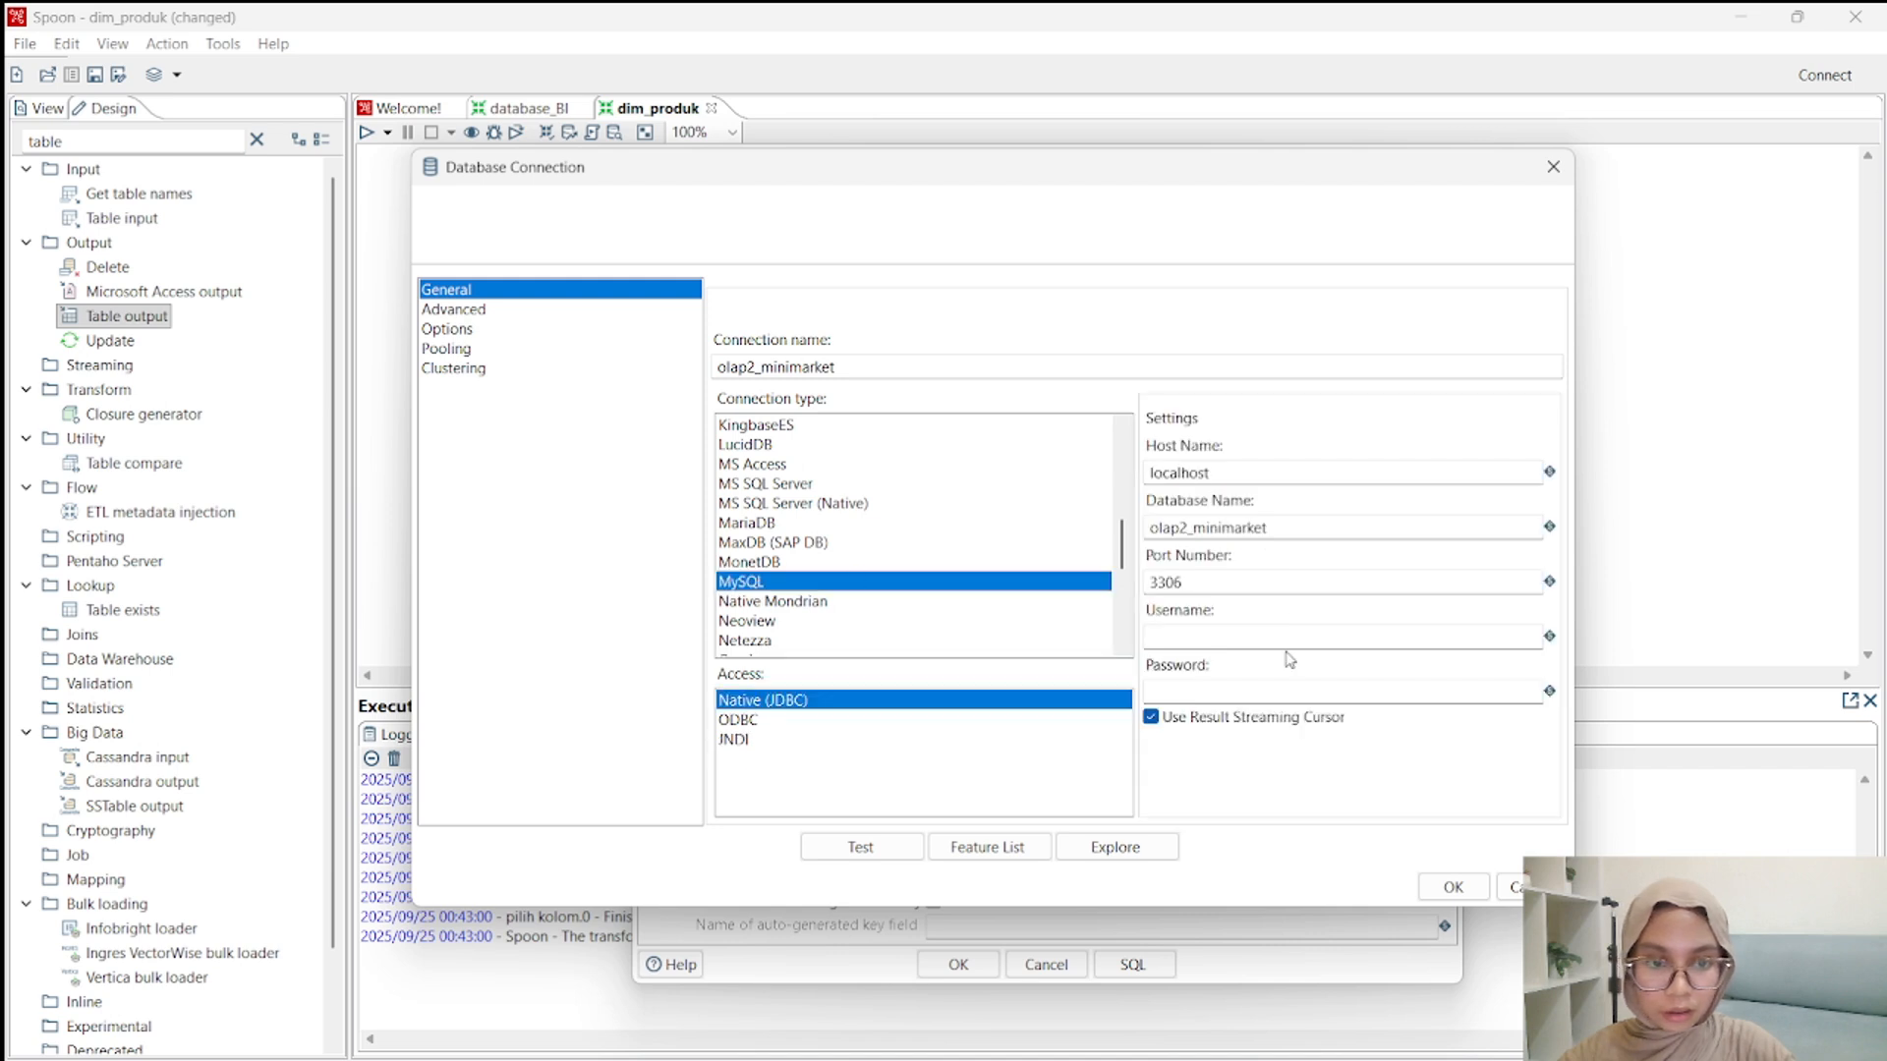
{"action": "left_click", "coordinate": [1242, 585]}
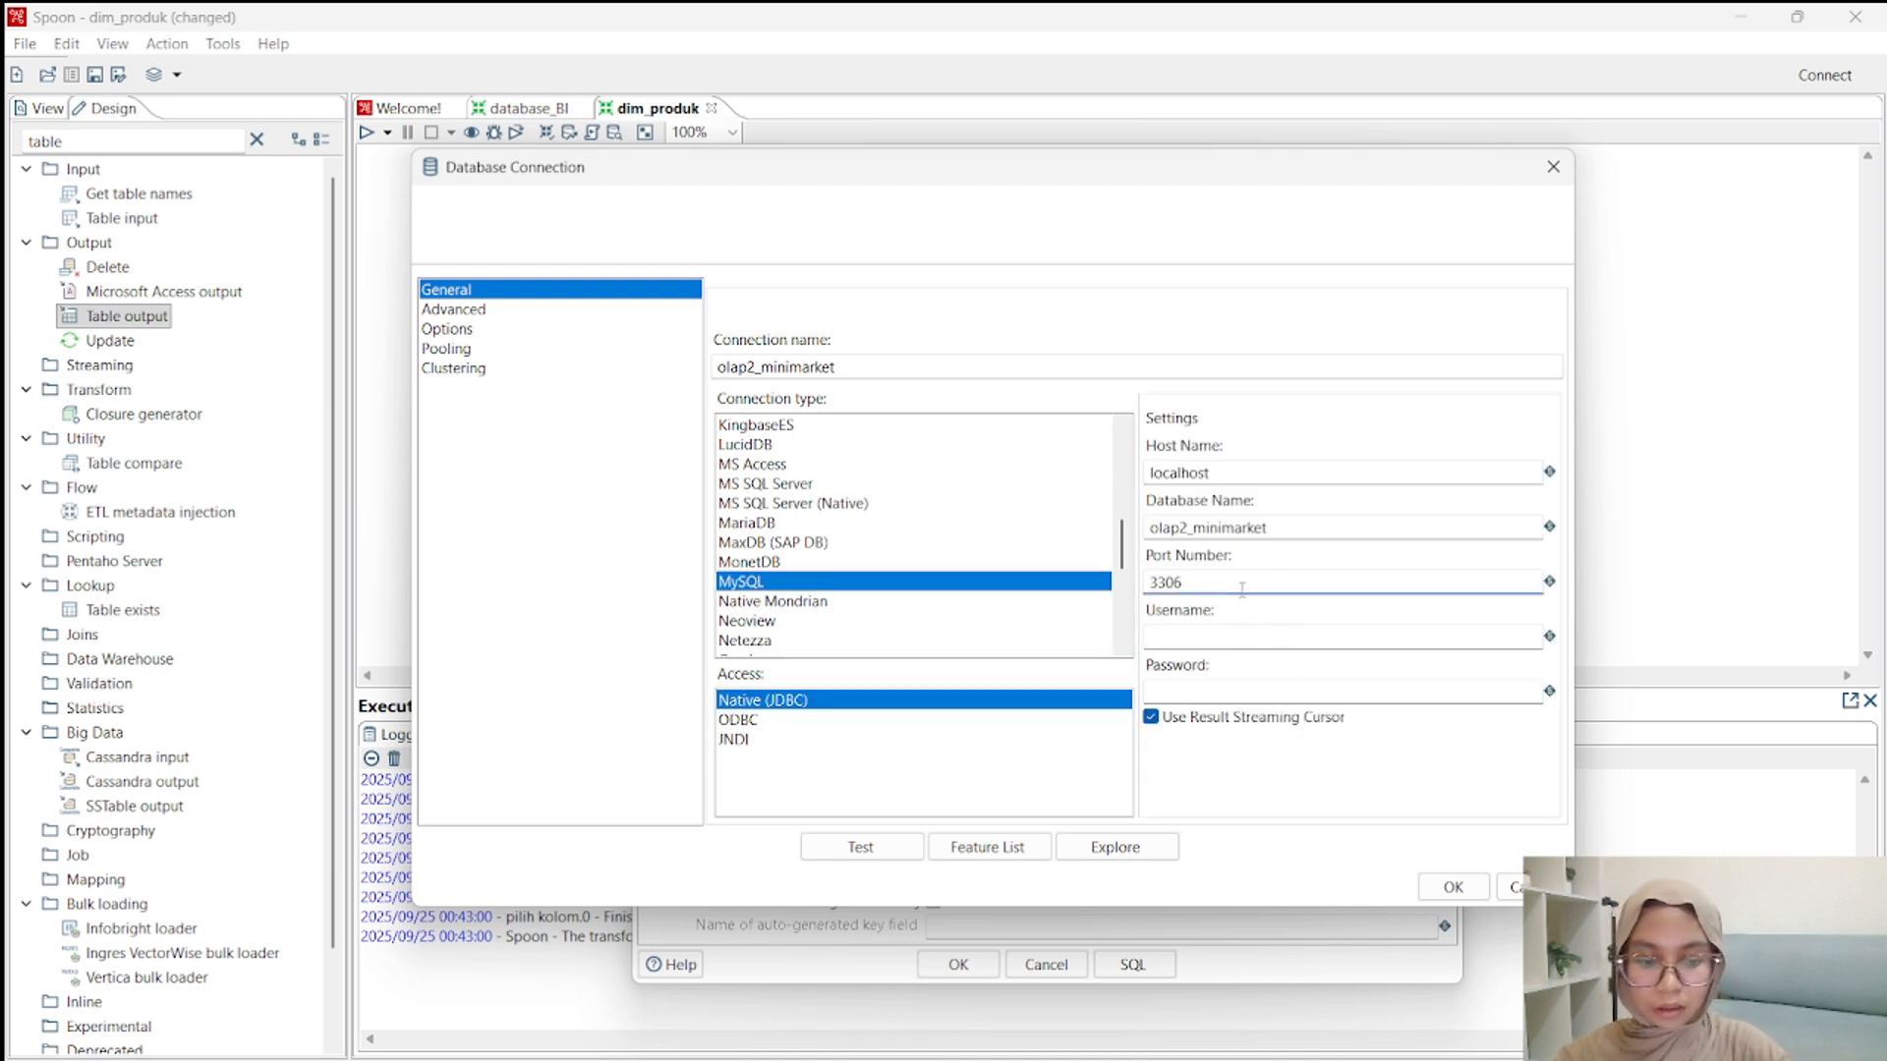
{"action": "key", "text": "BackSpace"}
{"action": "type", "text": "7"}
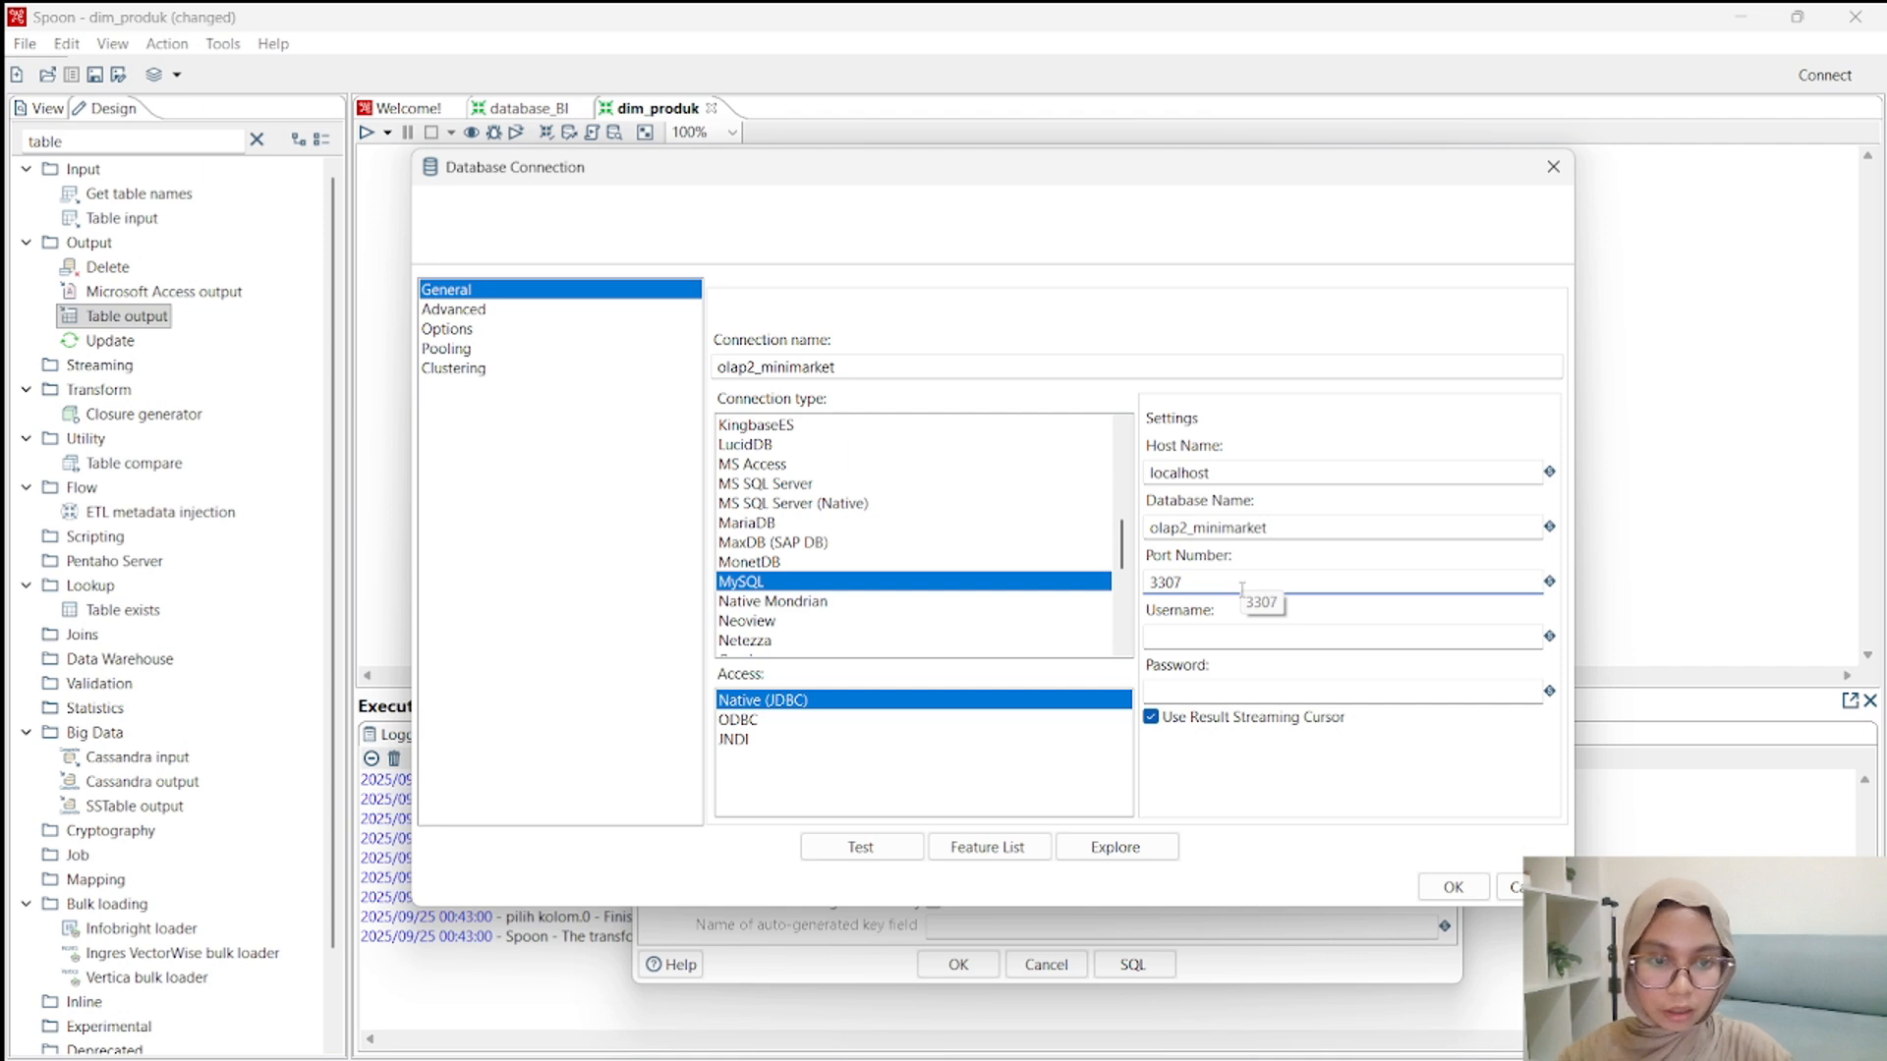
Set the connection's username to root, then test and save the olap2_minimarket connection.
{"action": "left_click", "coordinate": [1223, 637]}
{"action": "type", "text": "root"}
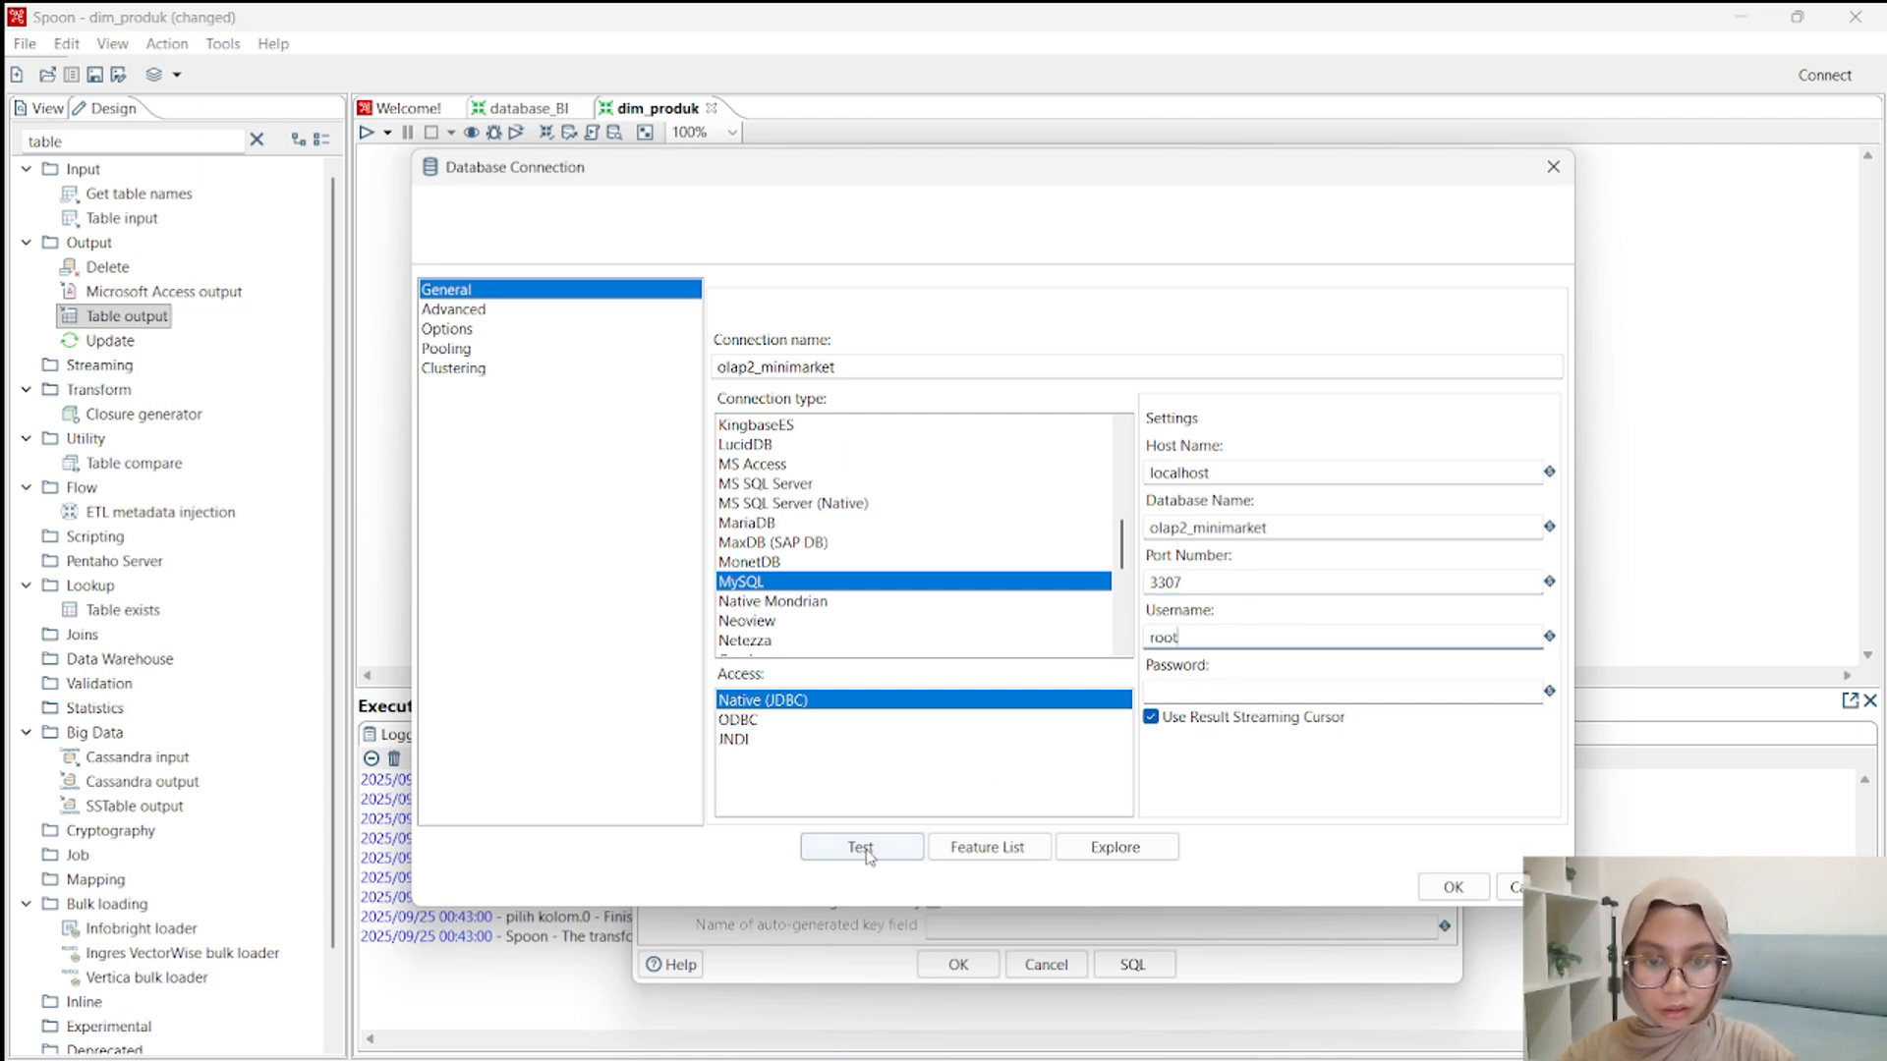
{"action": "left_click", "coordinate": [867, 851]}
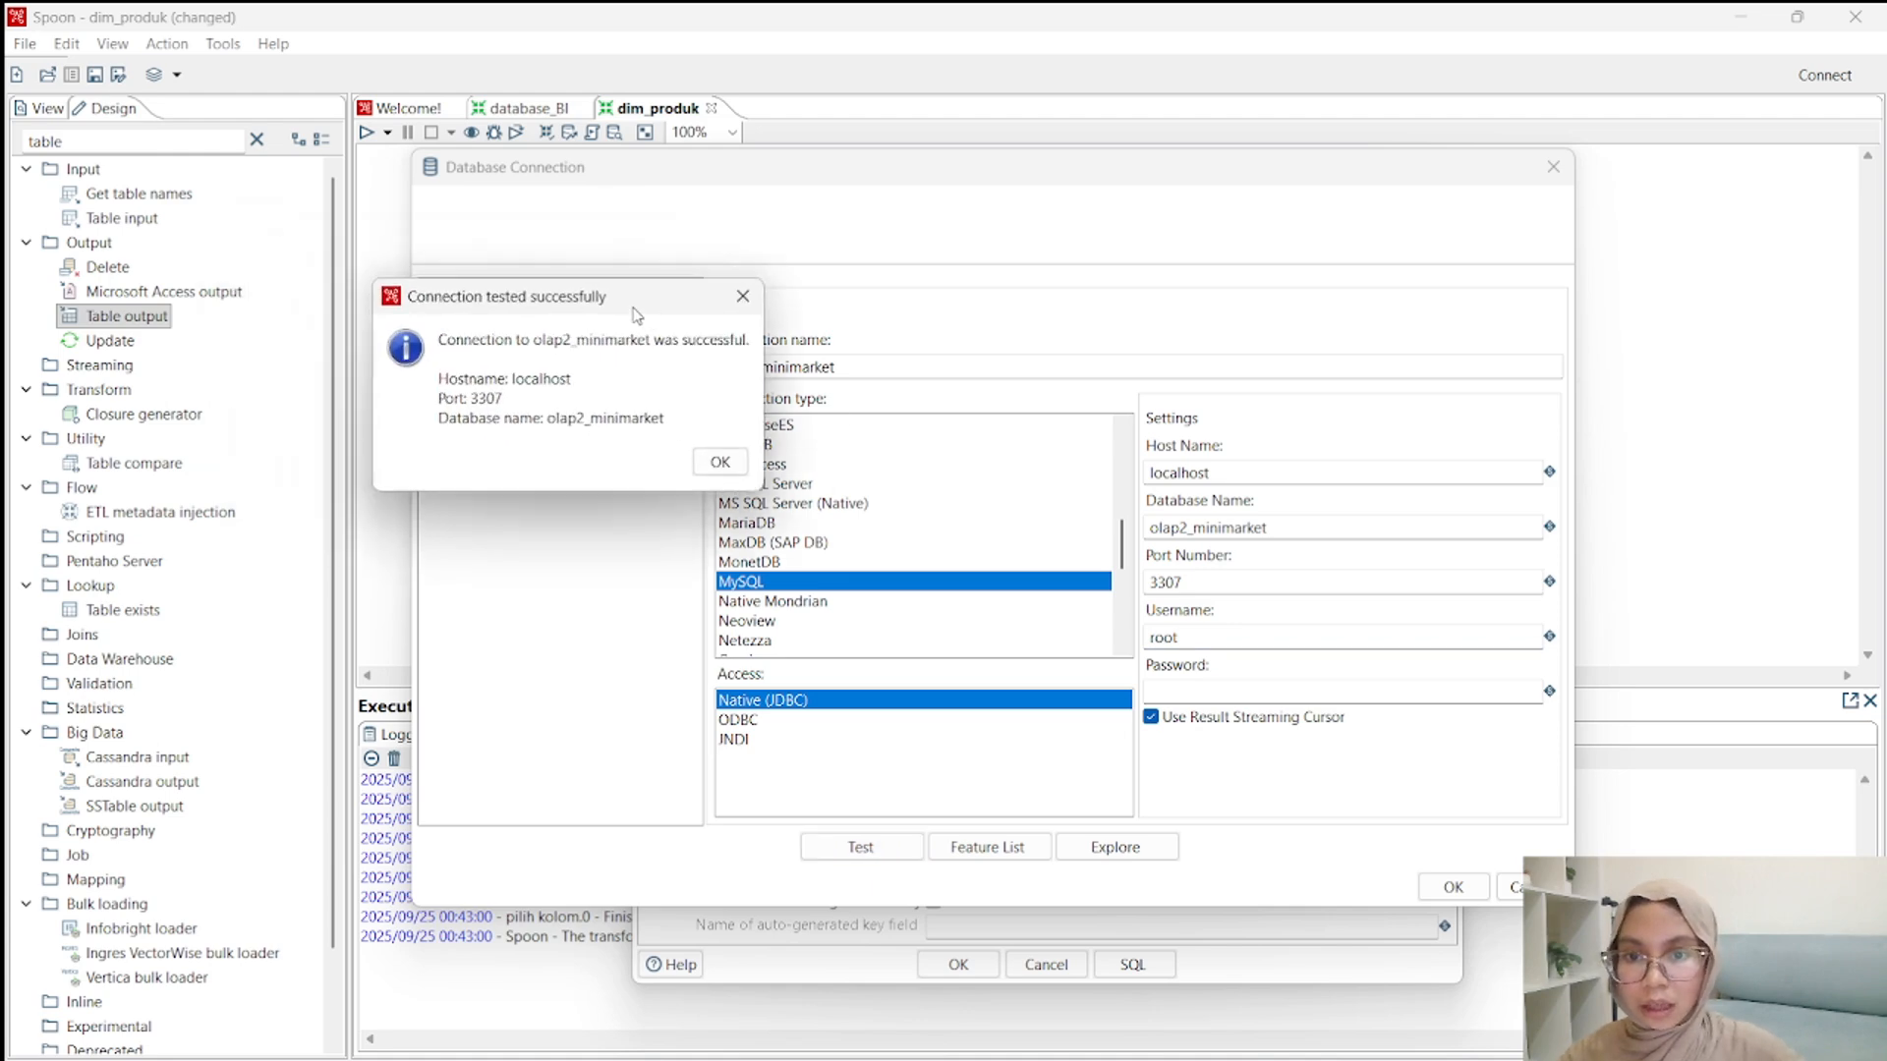
{"action": "left_click", "coordinate": [1159, 658]}
{"action": "left_click", "coordinate": [1453, 887]}
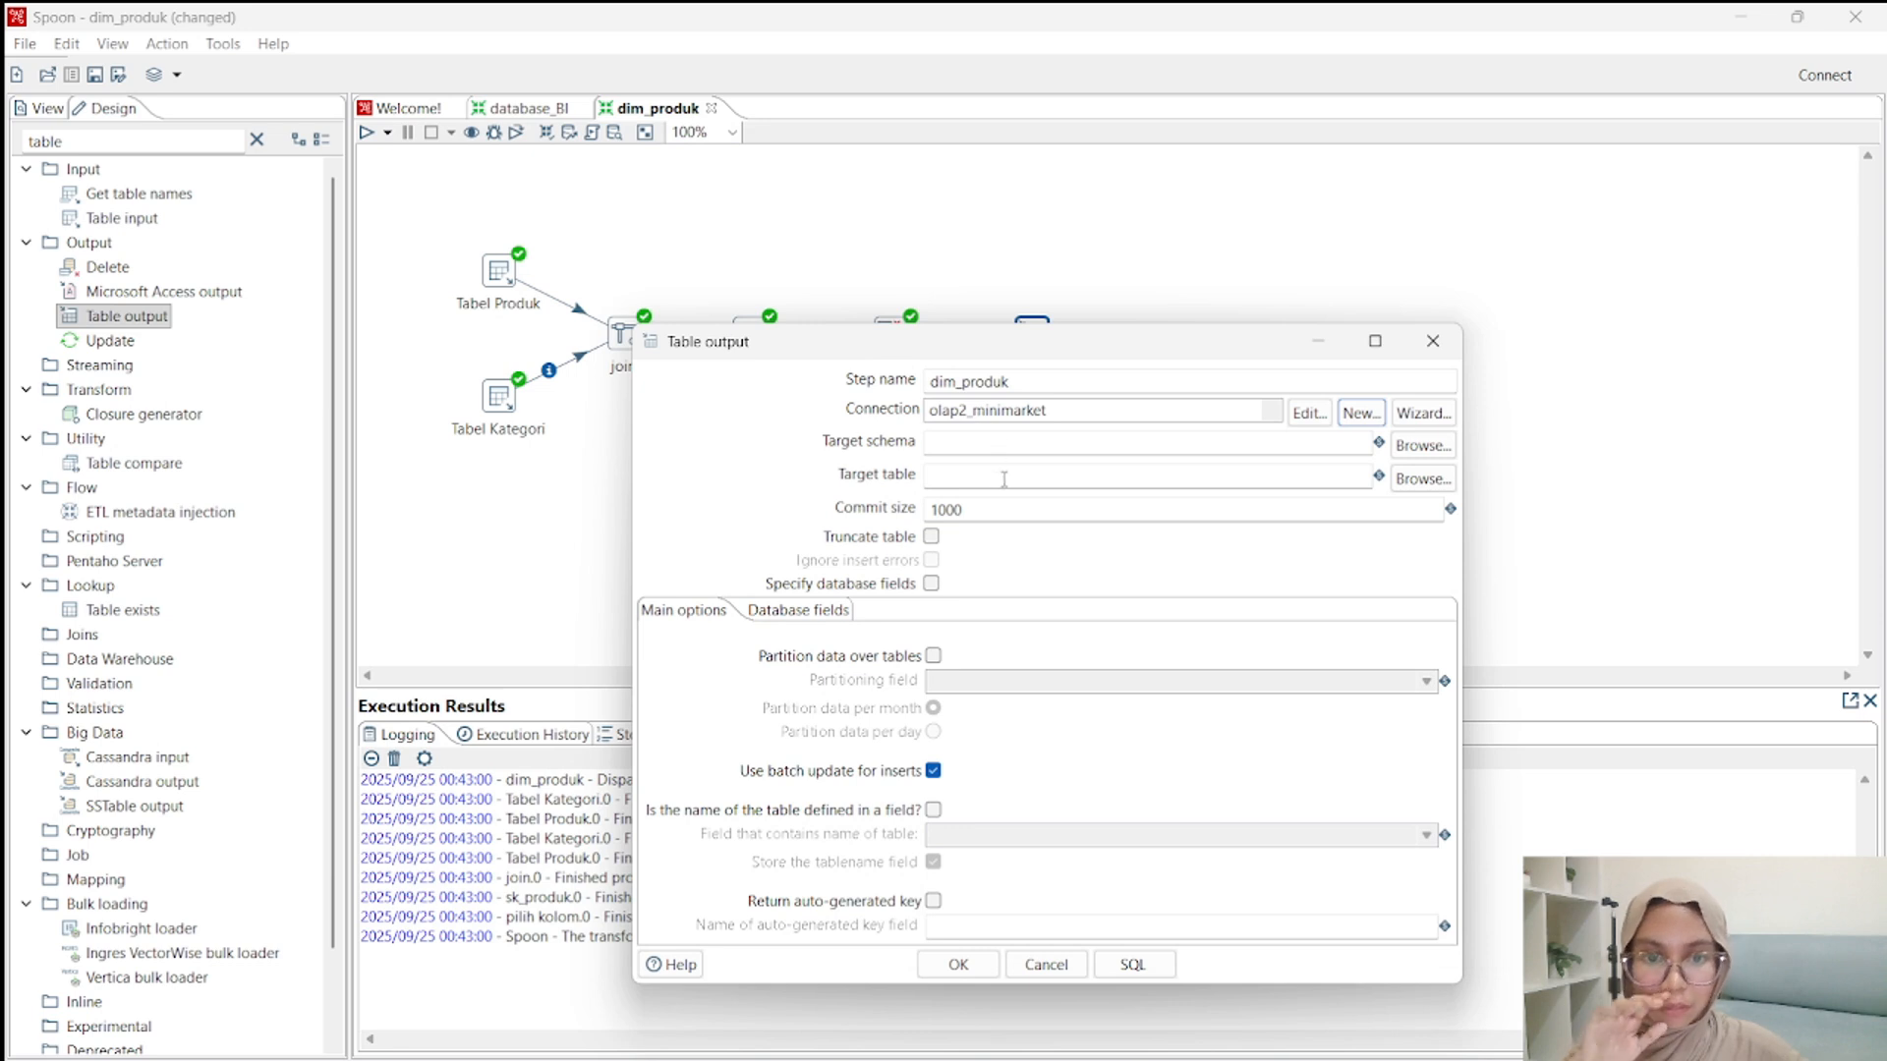
Set the target table of the Table output step to dim_produk, matching the step name.
{"action": "left_click", "coordinate": [1023, 385]}
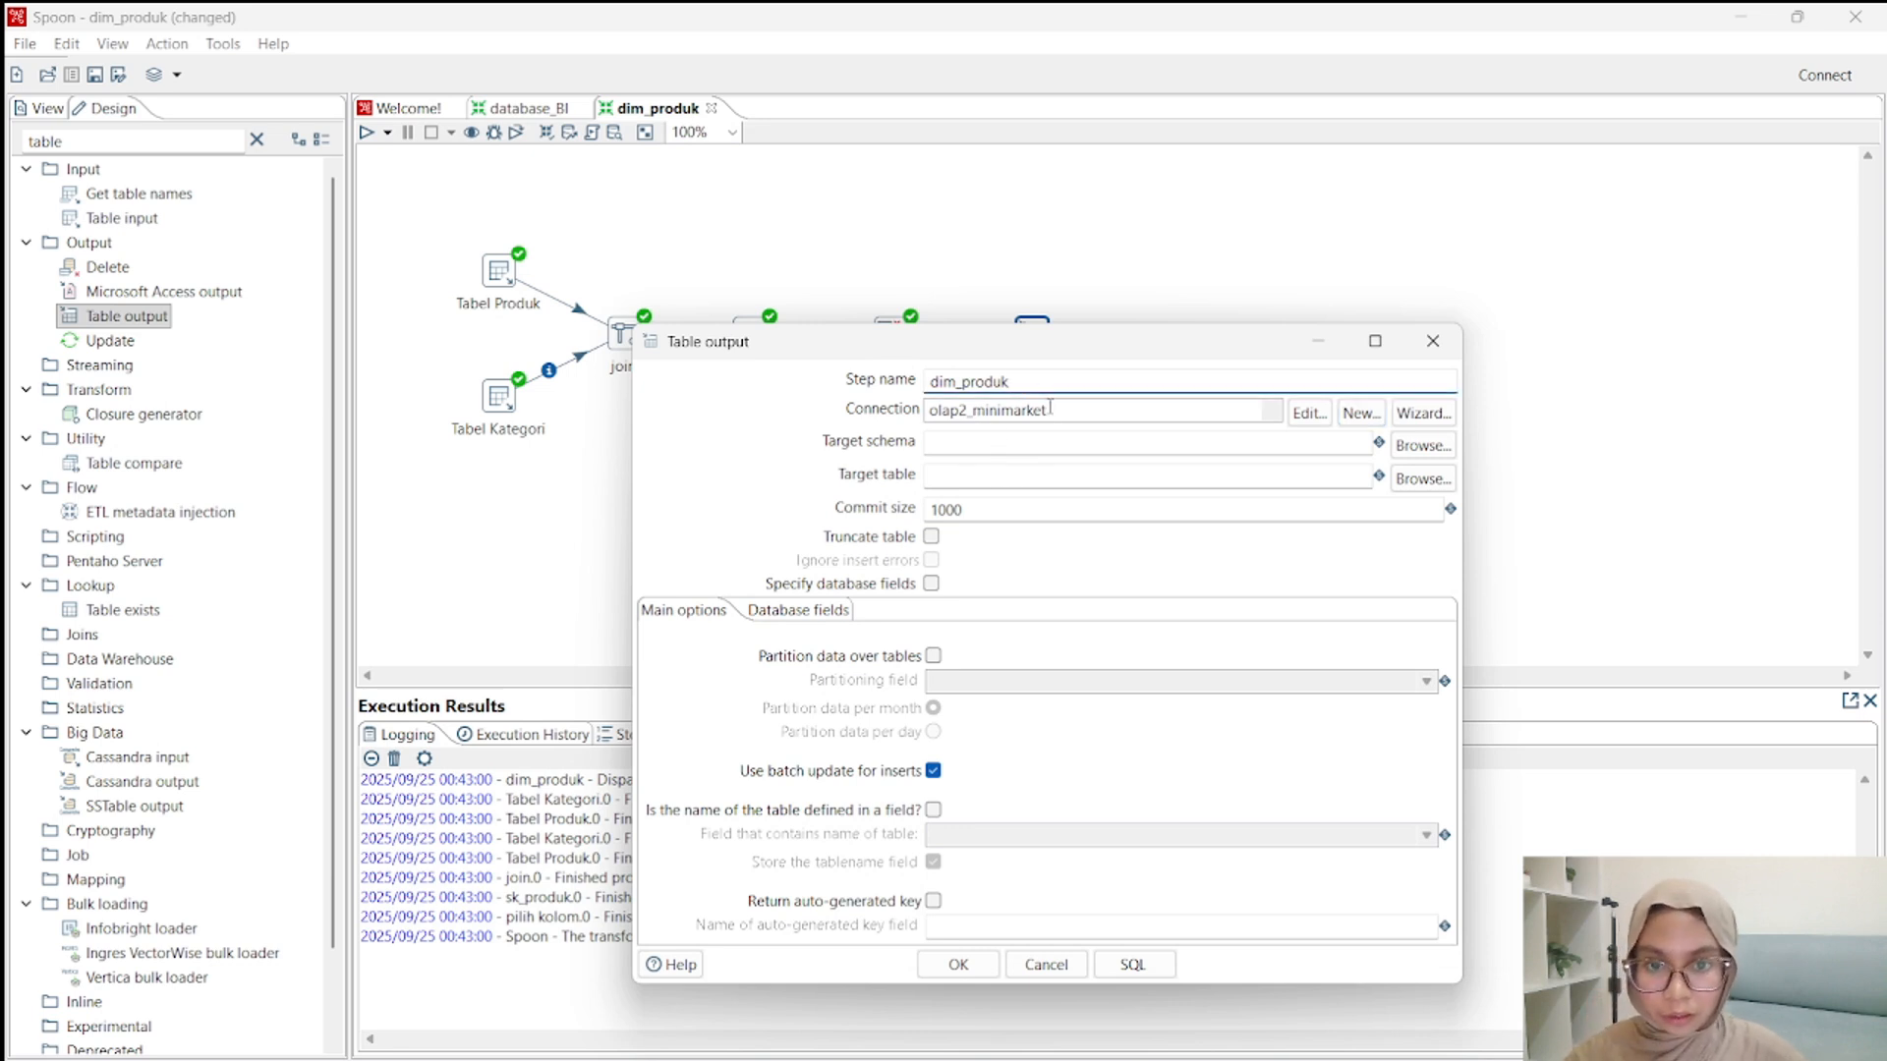
{"action": "key", "text": "ctrl+a"}
{"action": "key", "text": "ctrl+c"}
{"action": "left_click", "coordinate": [1002, 482]}
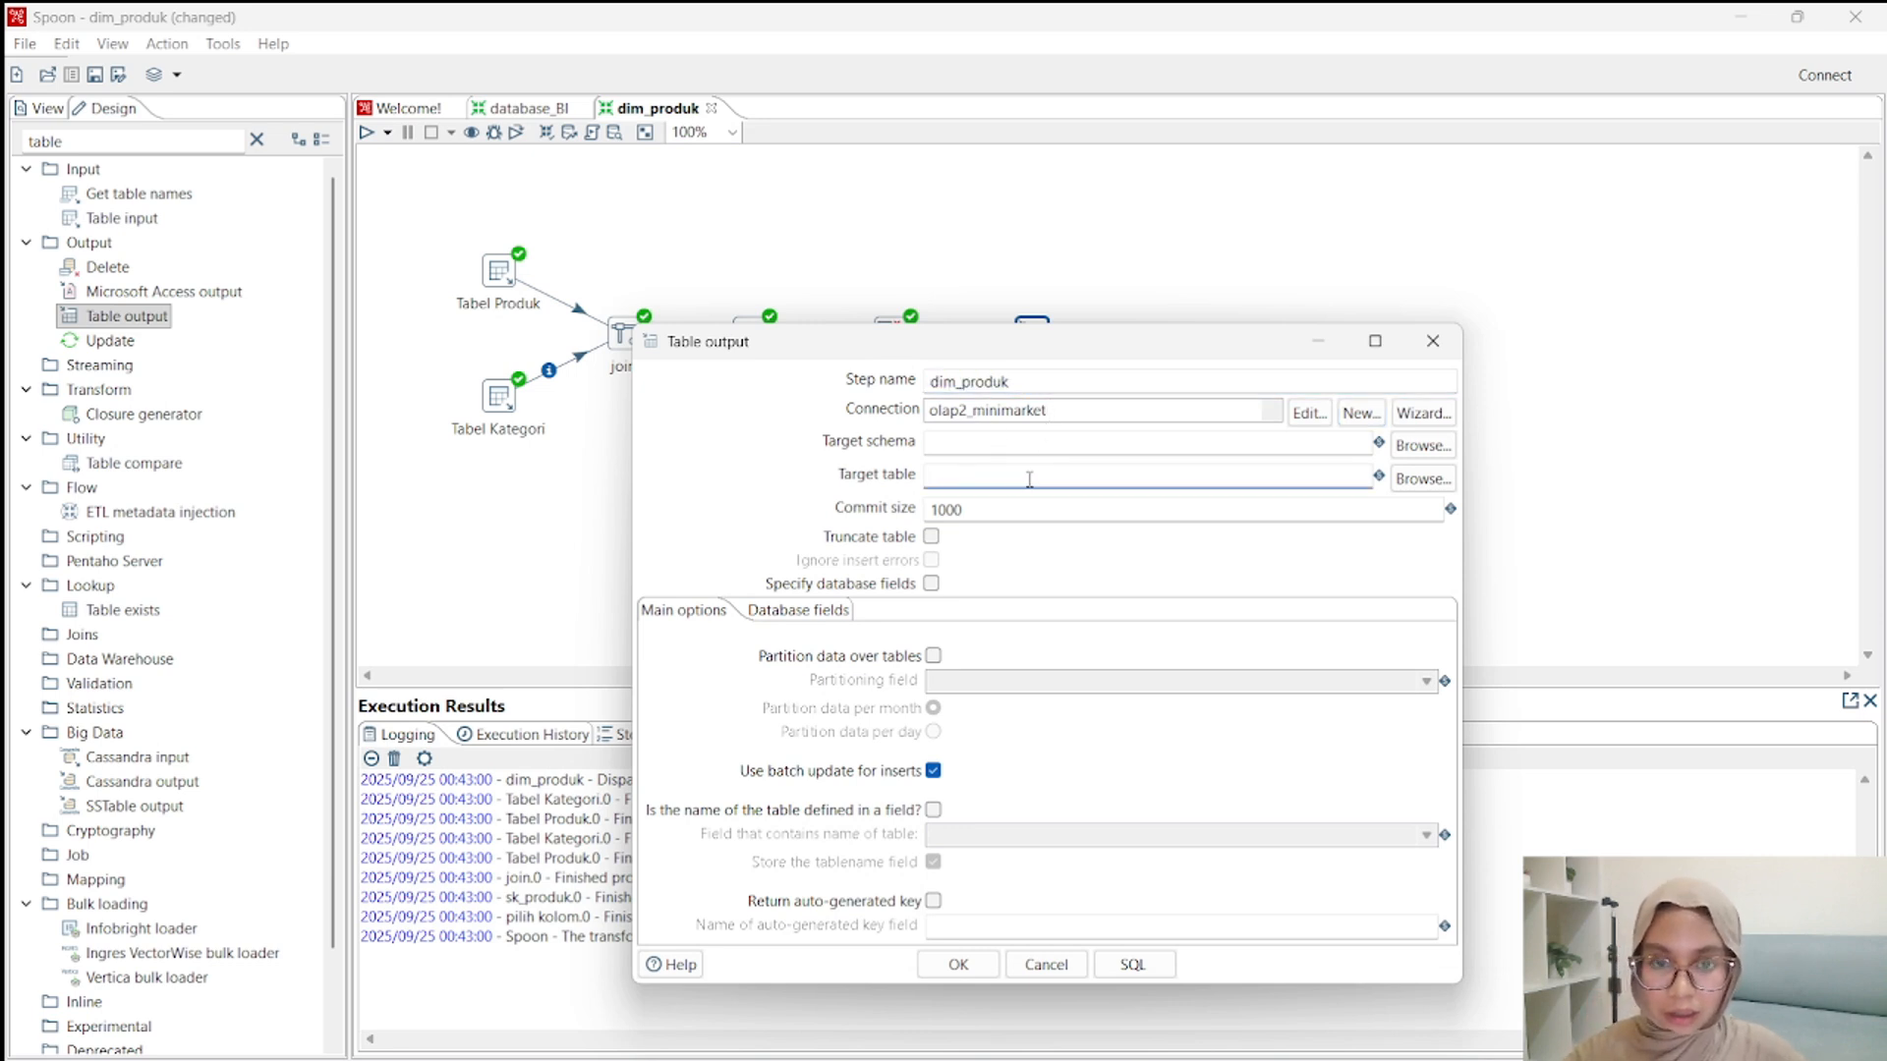
{"action": "key", "text": "ctrl+v"}
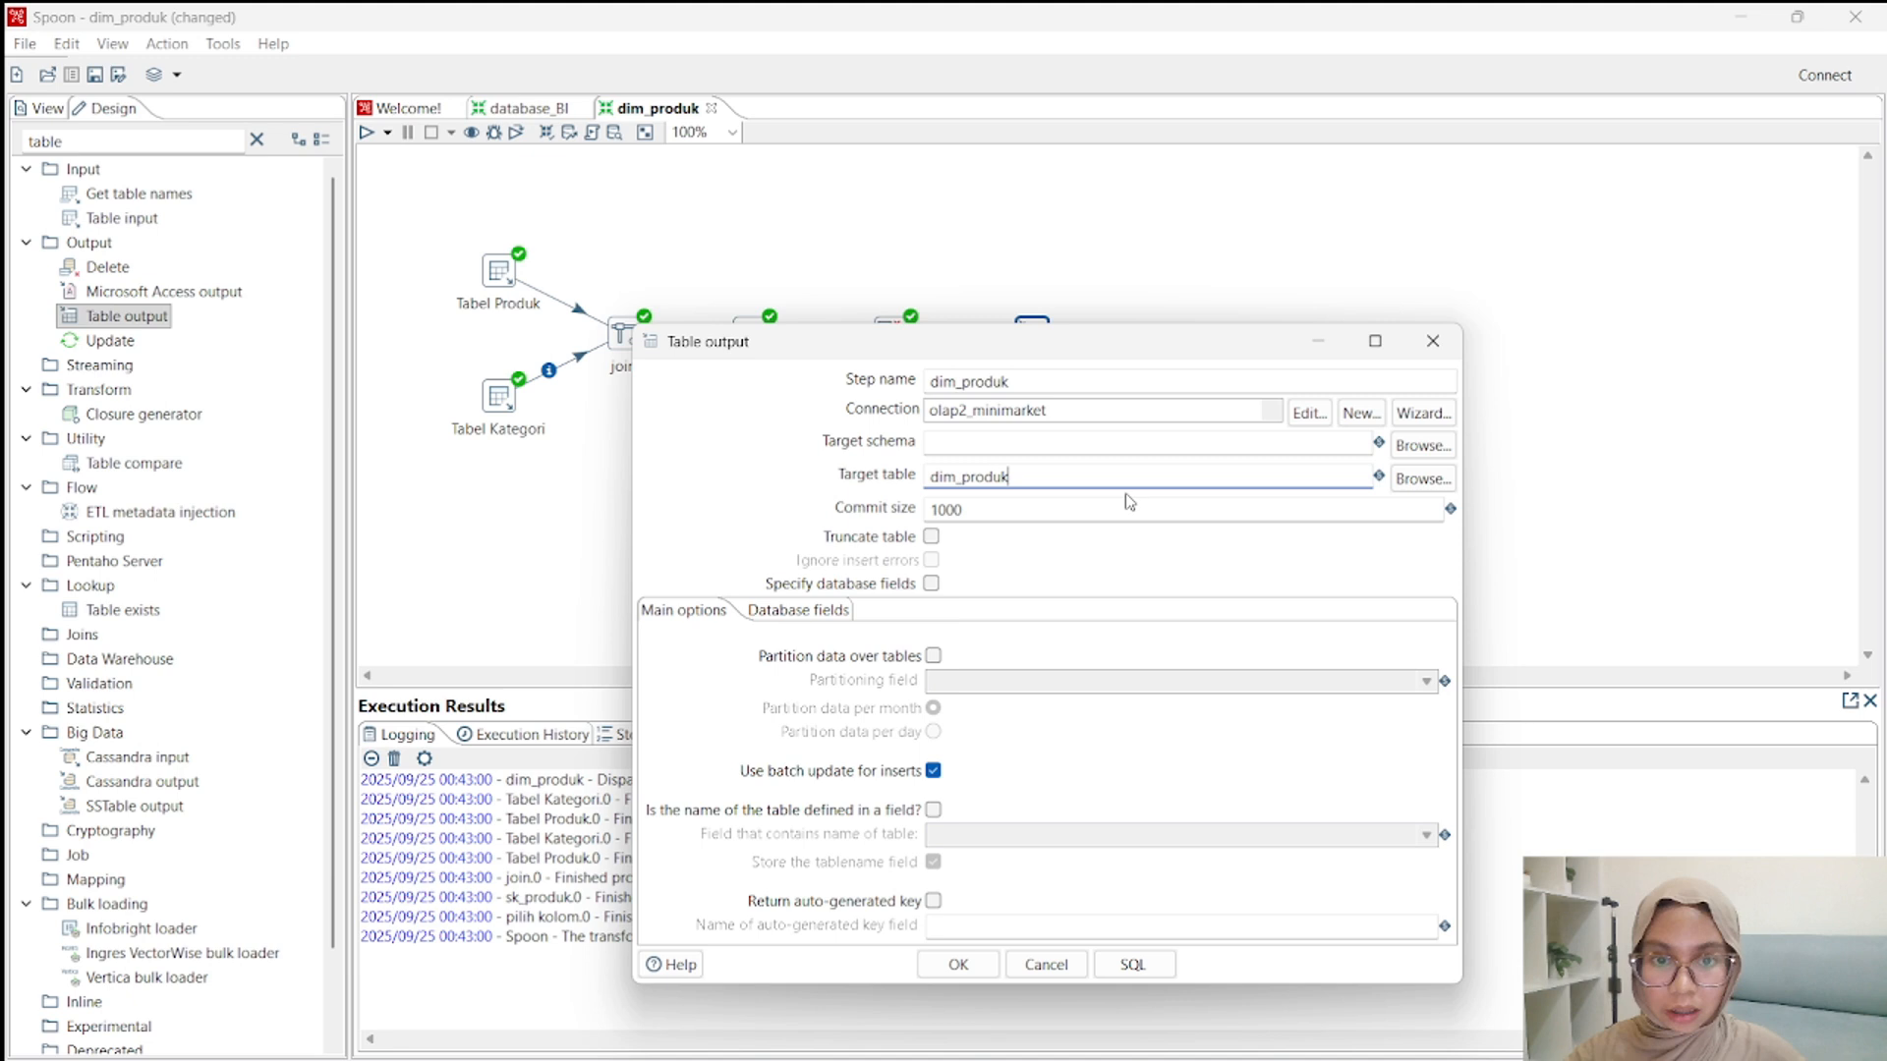
{"action": "left_click", "coordinate": [962, 483]}
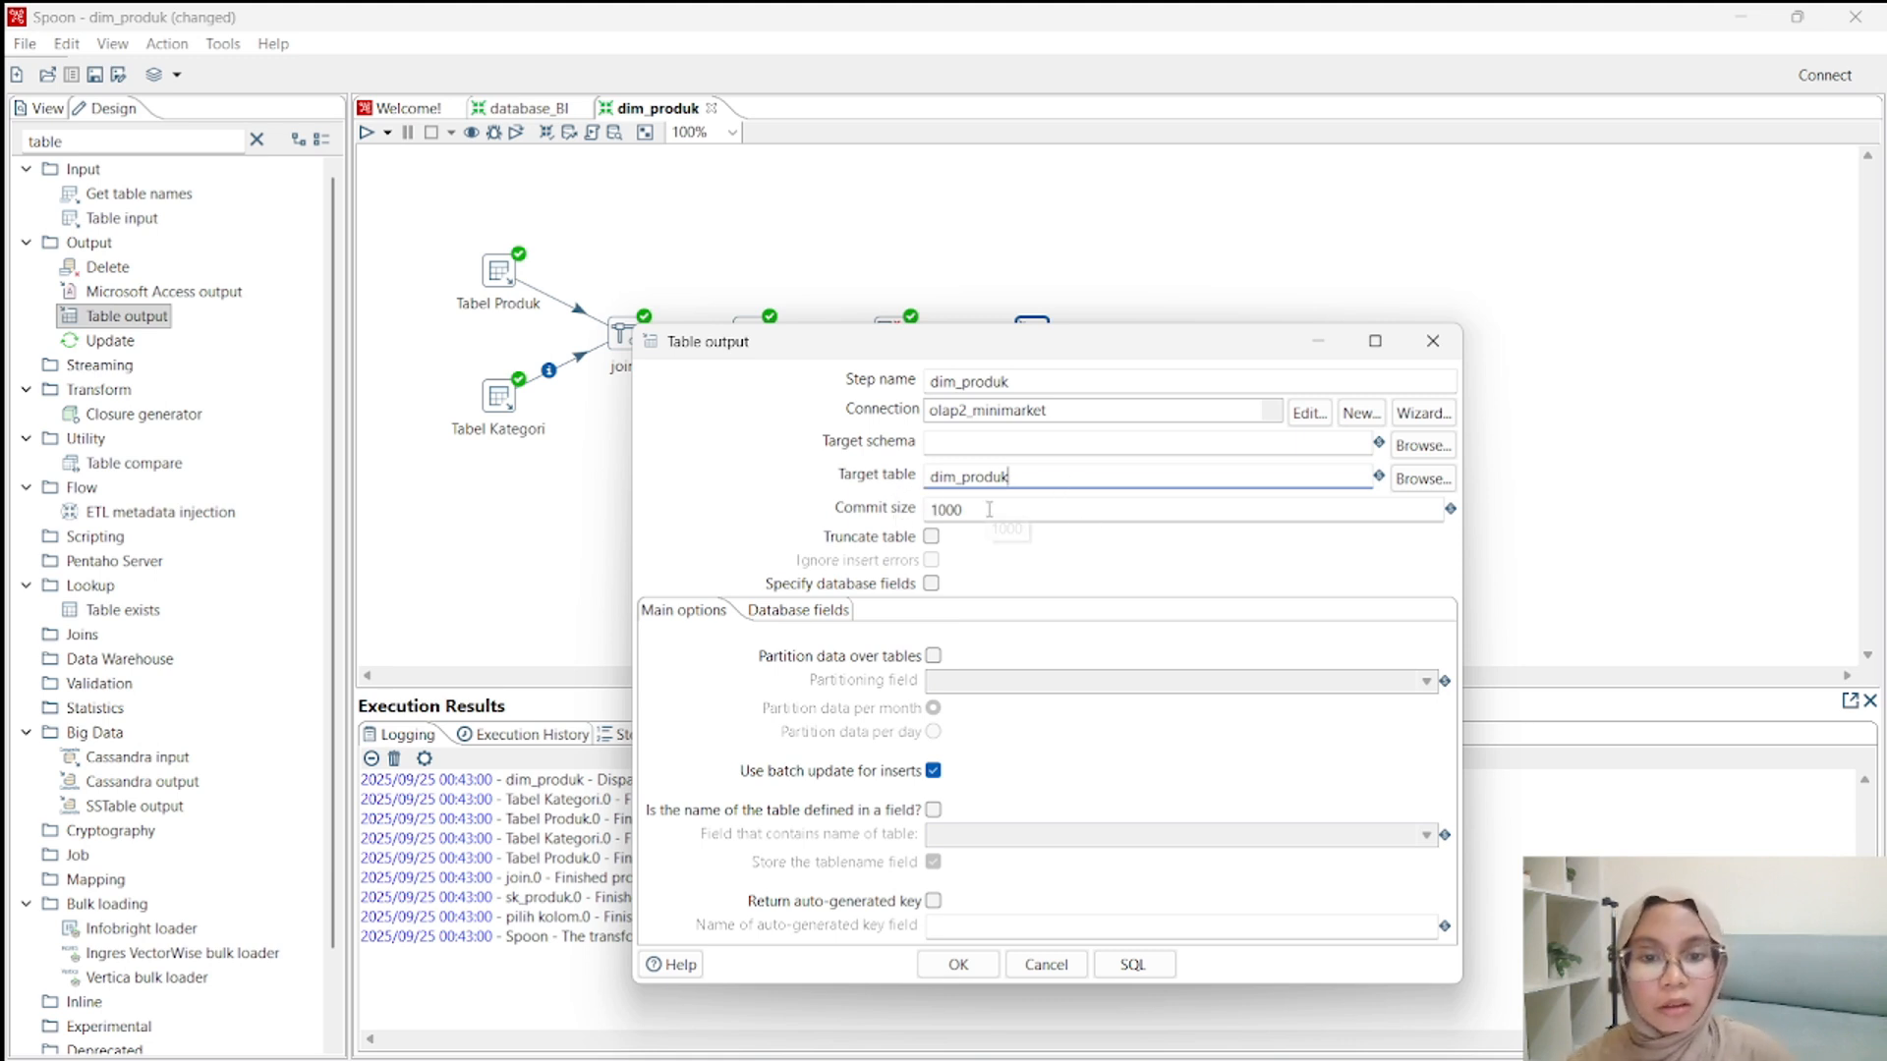
Enable Truncate table and Specify database fields, and get the incoming stream fields as the fields to insert.
{"action": "left_click", "coordinate": [930, 539]}
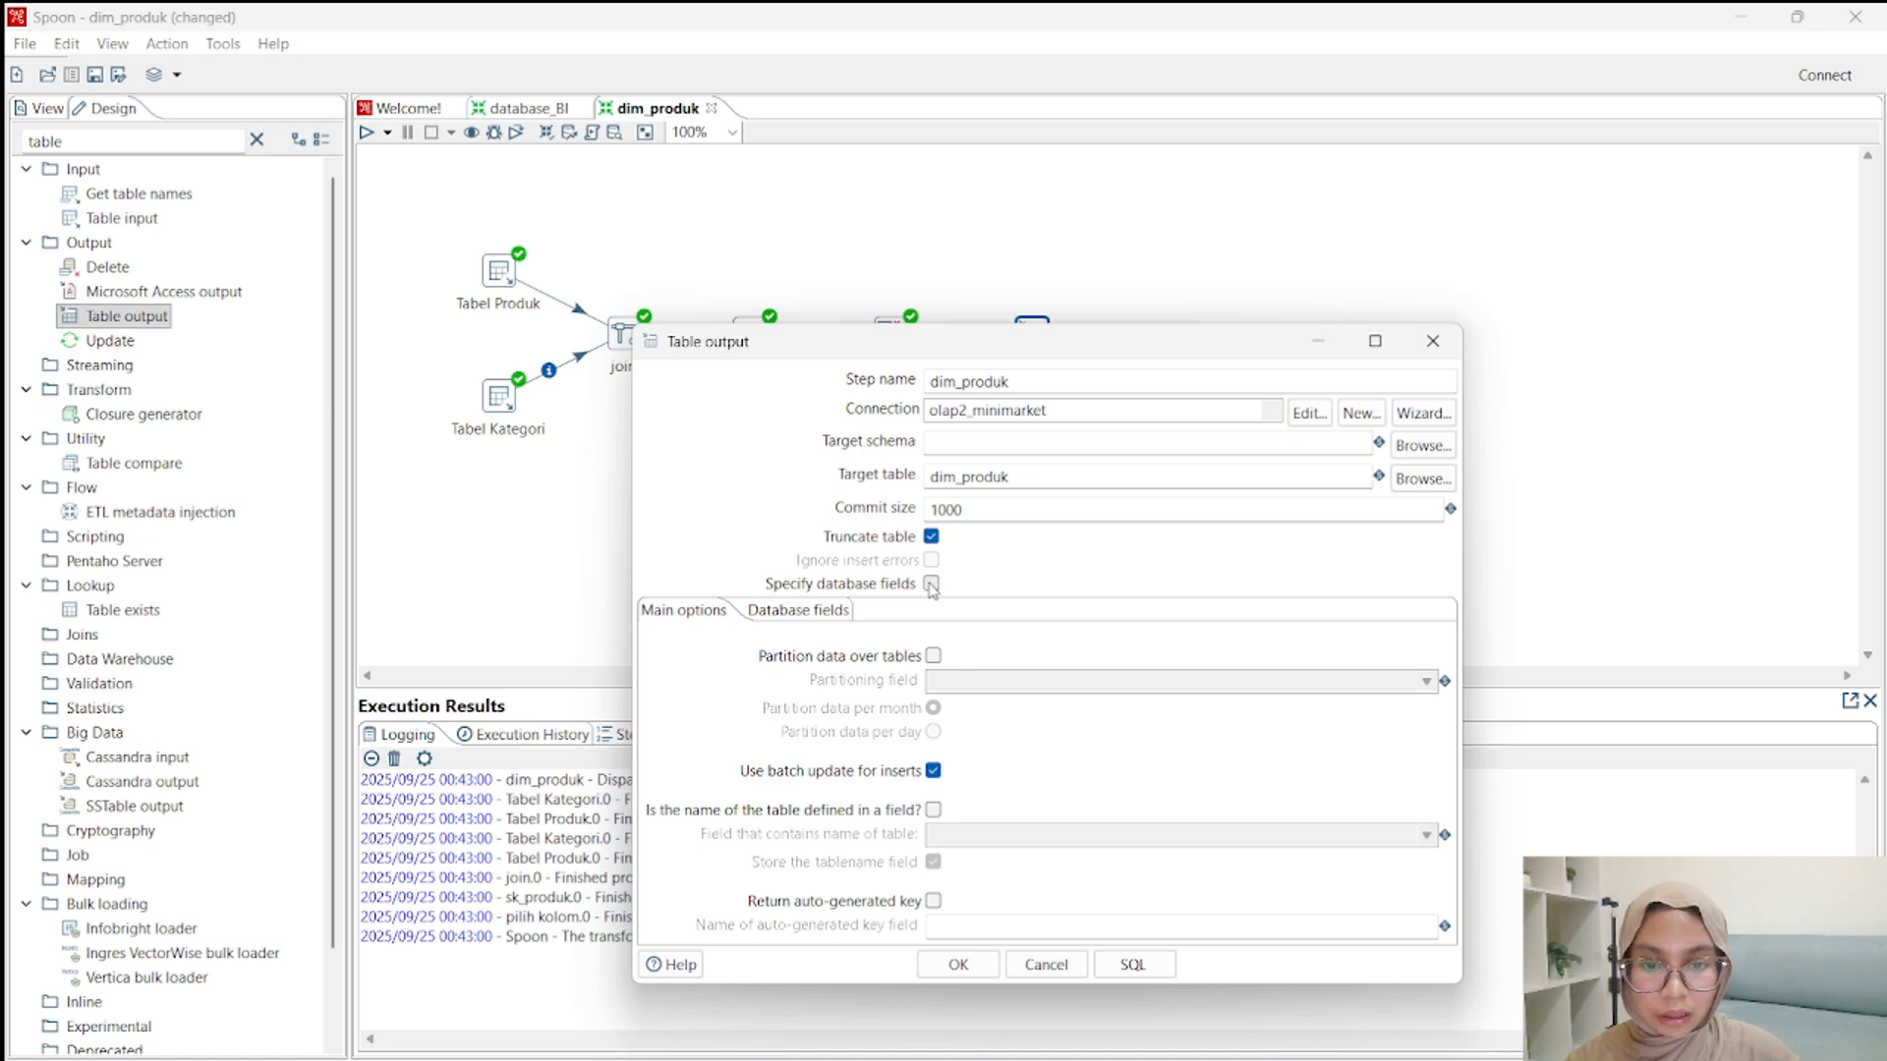
{"action": "left_click", "coordinate": [931, 585]}
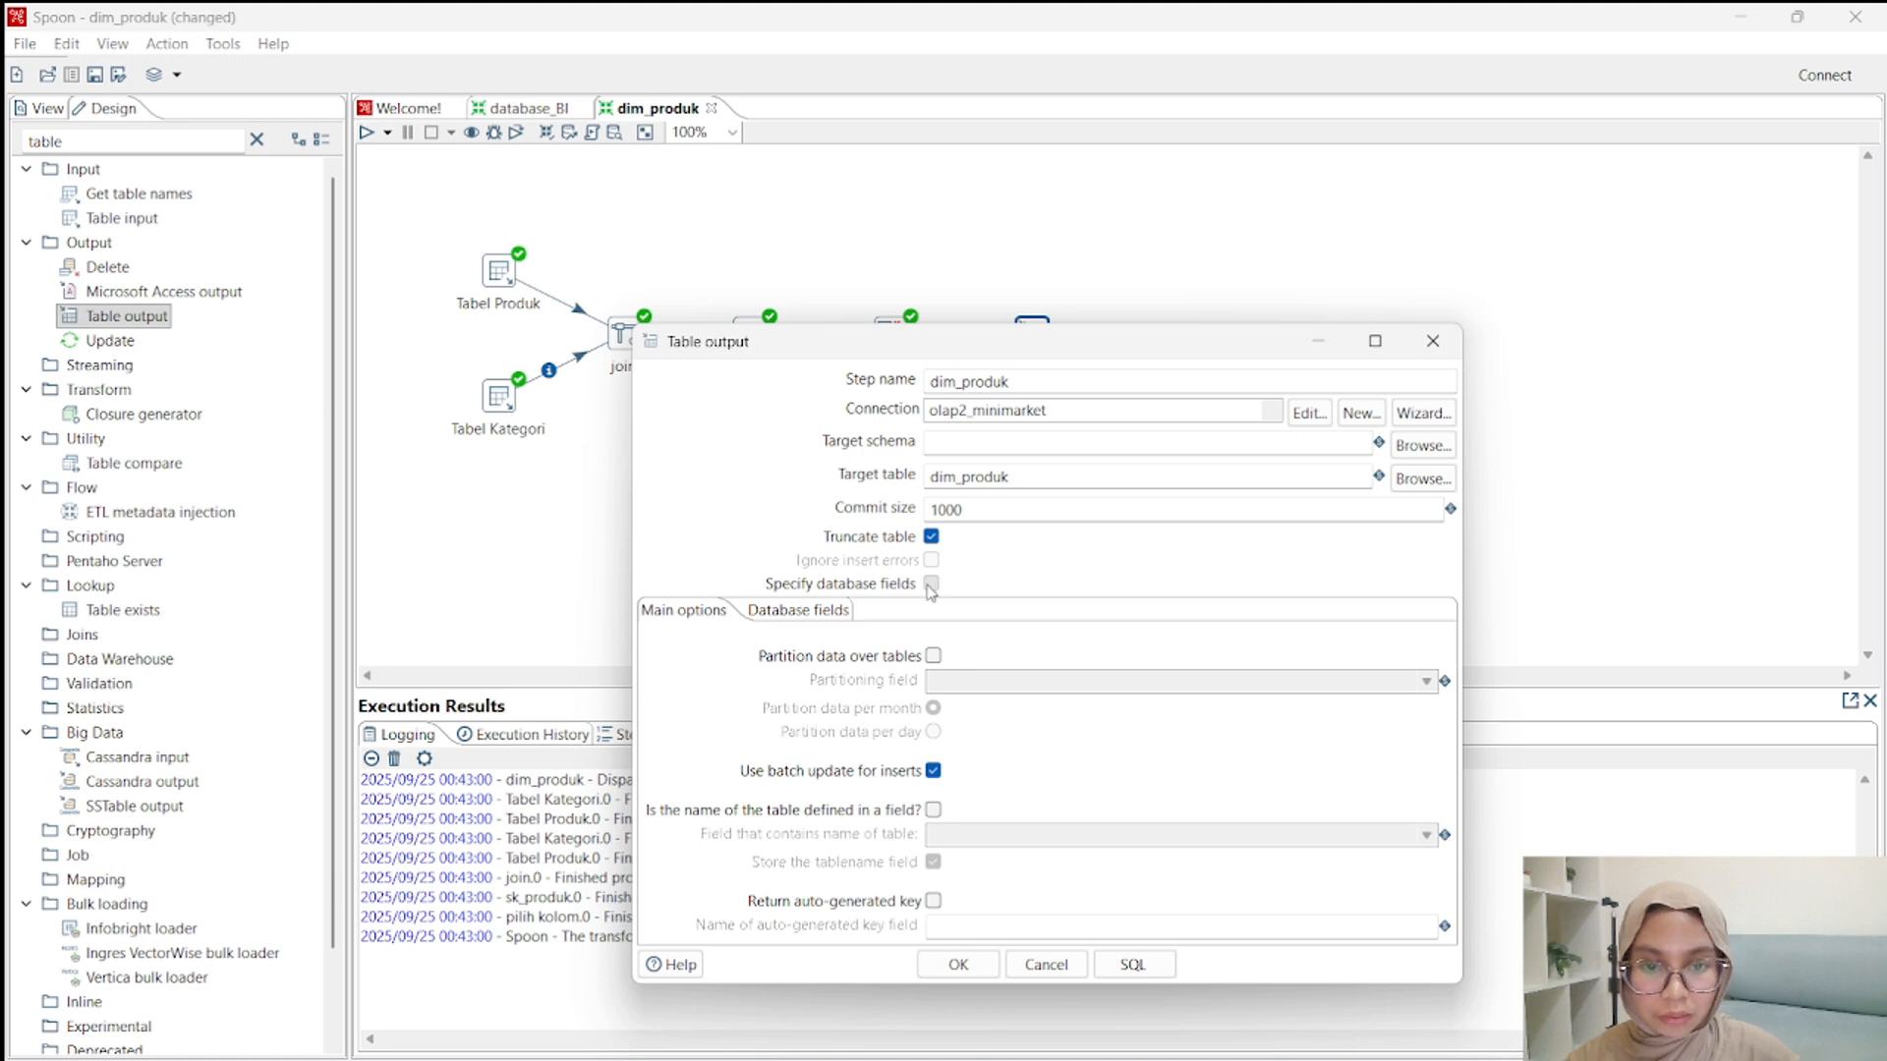
{"action": "left_click", "coordinate": [792, 611]}
{"action": "left_click", "coordinate": [1413, 670]}
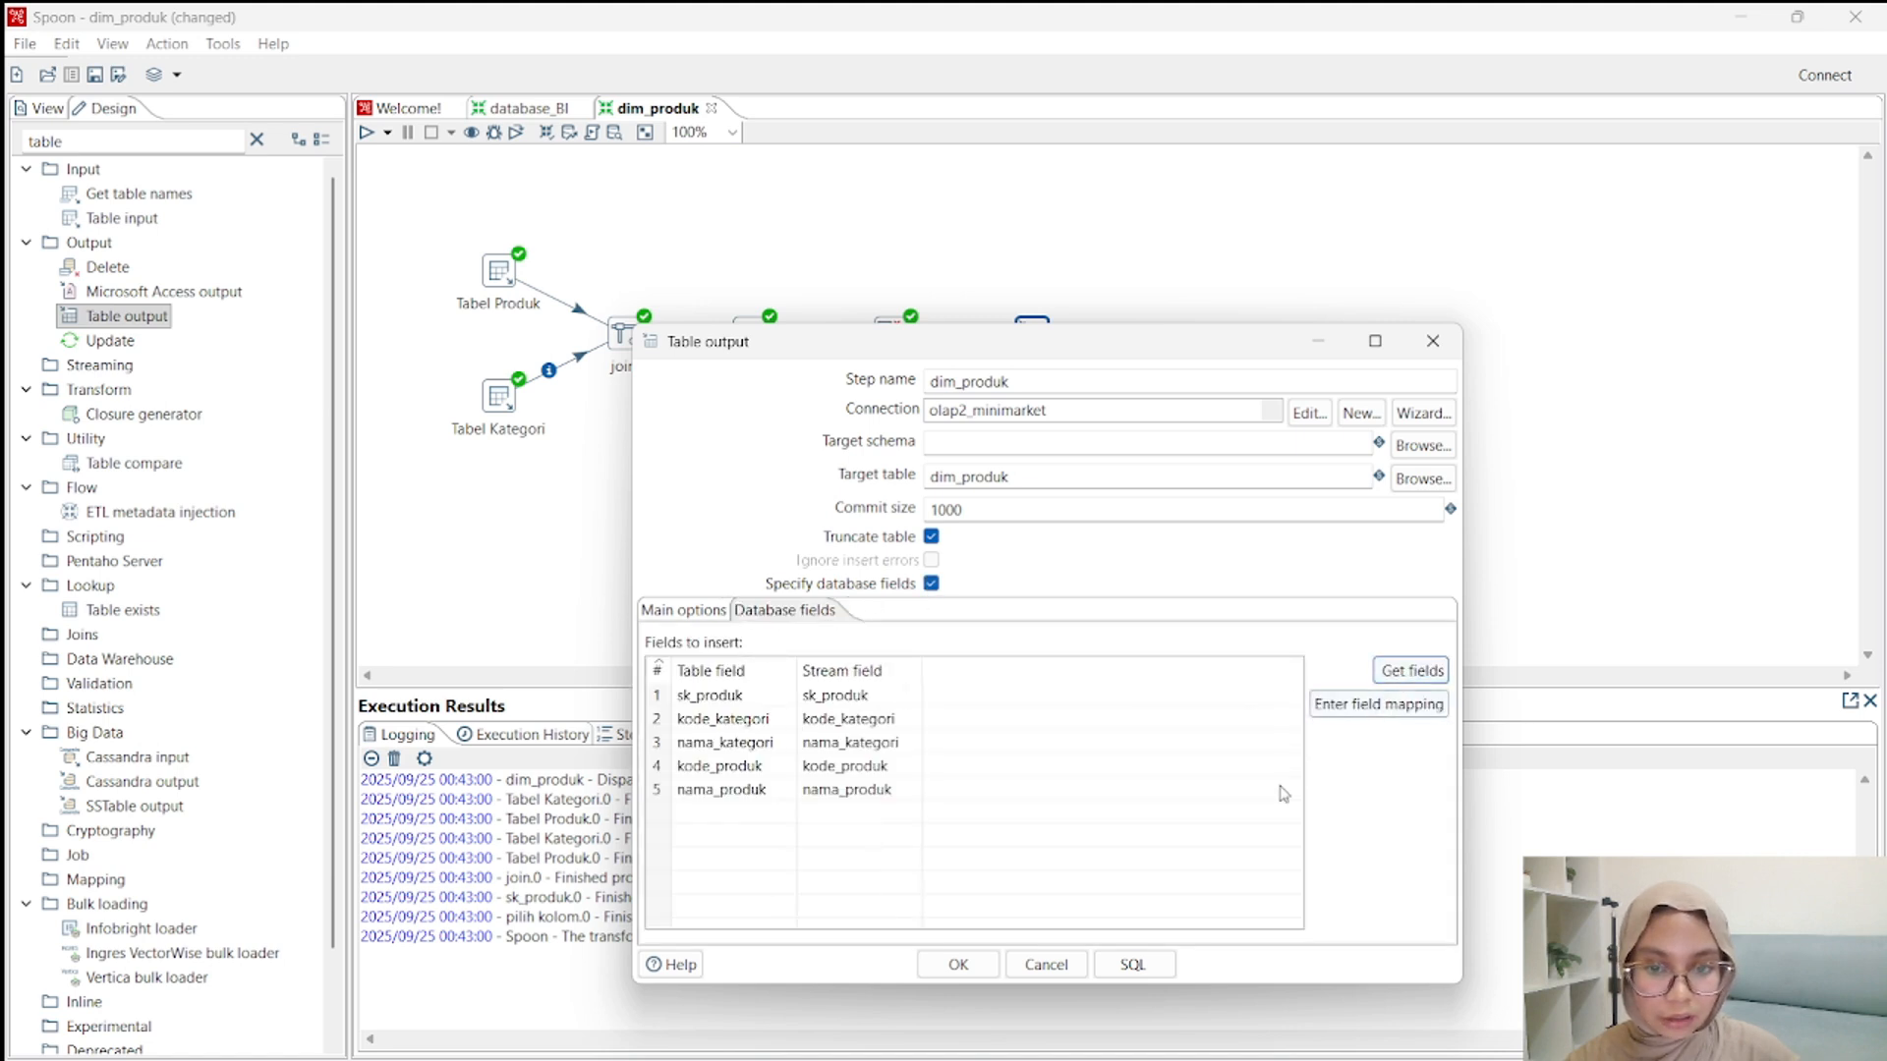
Generate and execute the SQL that creates the dim_produk table, and confirm the Table output settings.
{"action": "left_click", "coordinate": [1133, 964]}
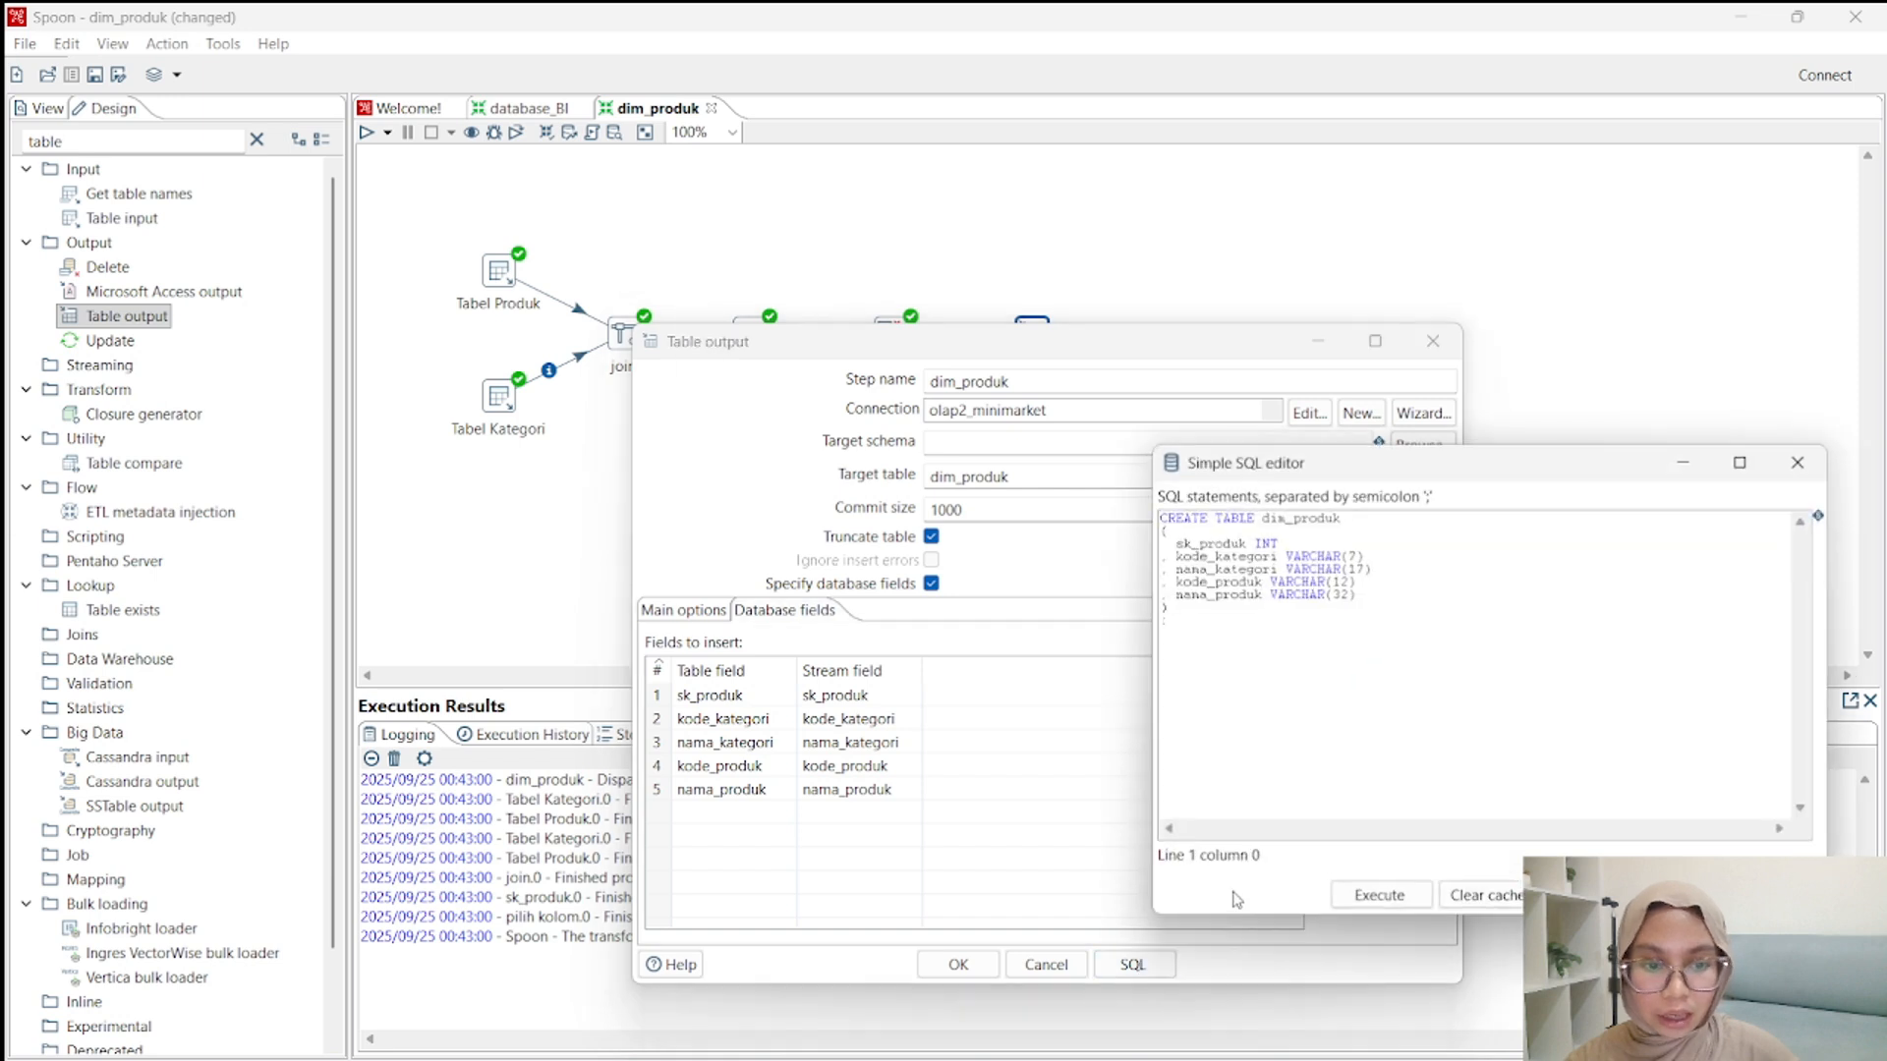
{"action": "left_click", "coordinate": [1338, 892]}
{"action": "left_click", "coordinate": [1223, 838]}
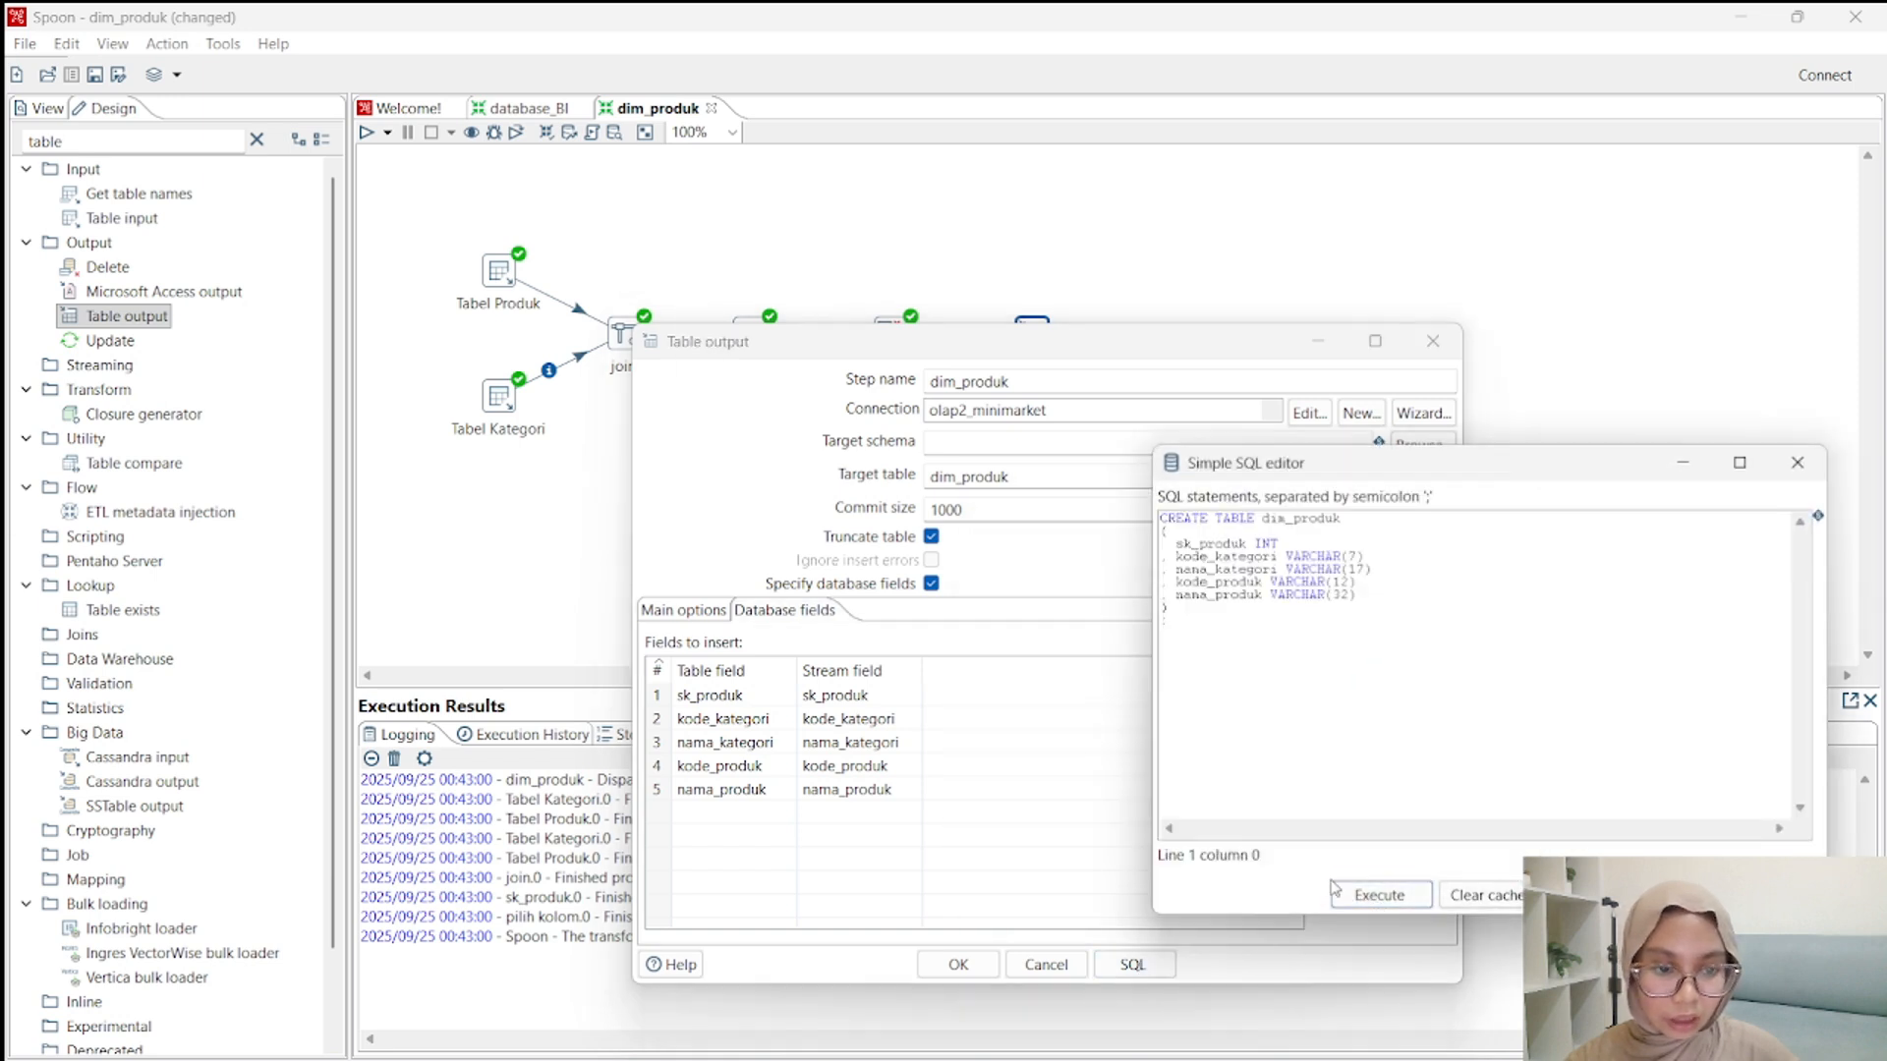
{"action": "left_click", "coordinate": [1596, 896]}
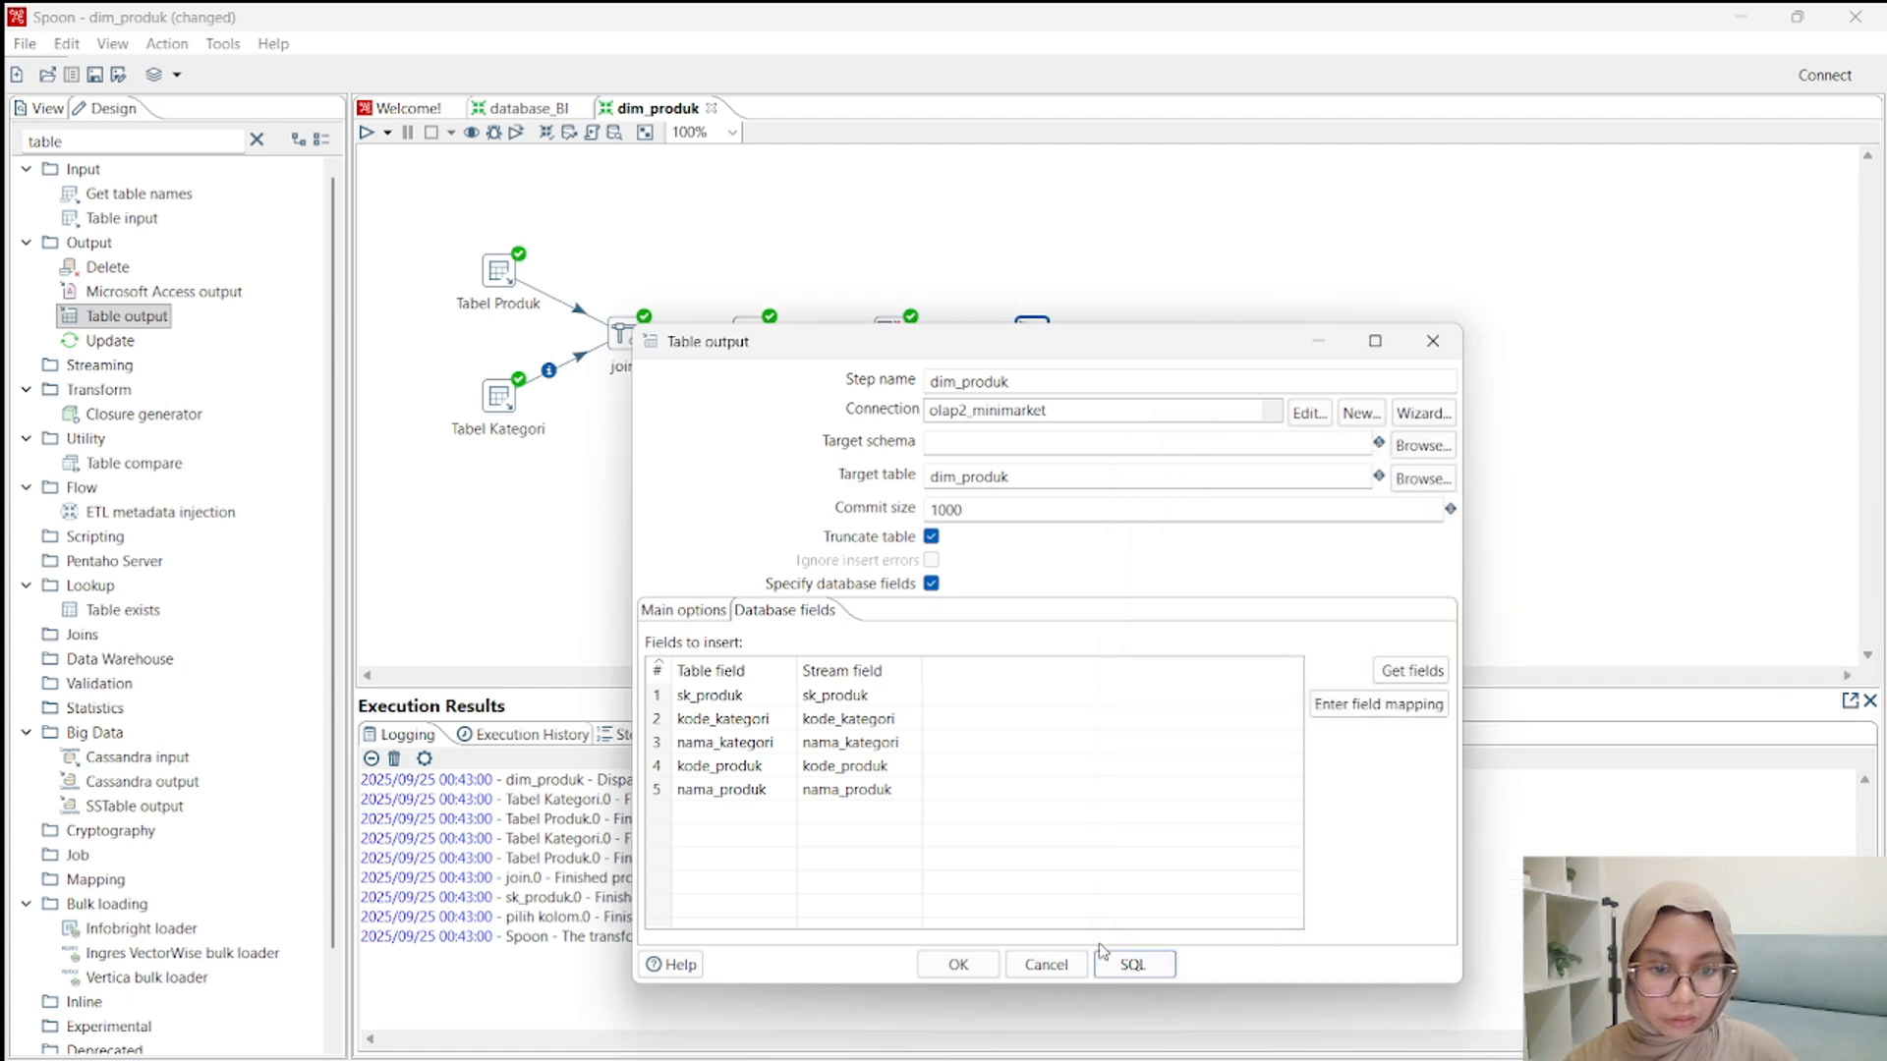
{"action": "left_click", "coordinate": [958, 964]}
Quick-launch a preview of the dim_produk step to load its rows, examine them, and close the preview.
{"action": "right_click", "coordinate": [1030, 335]}
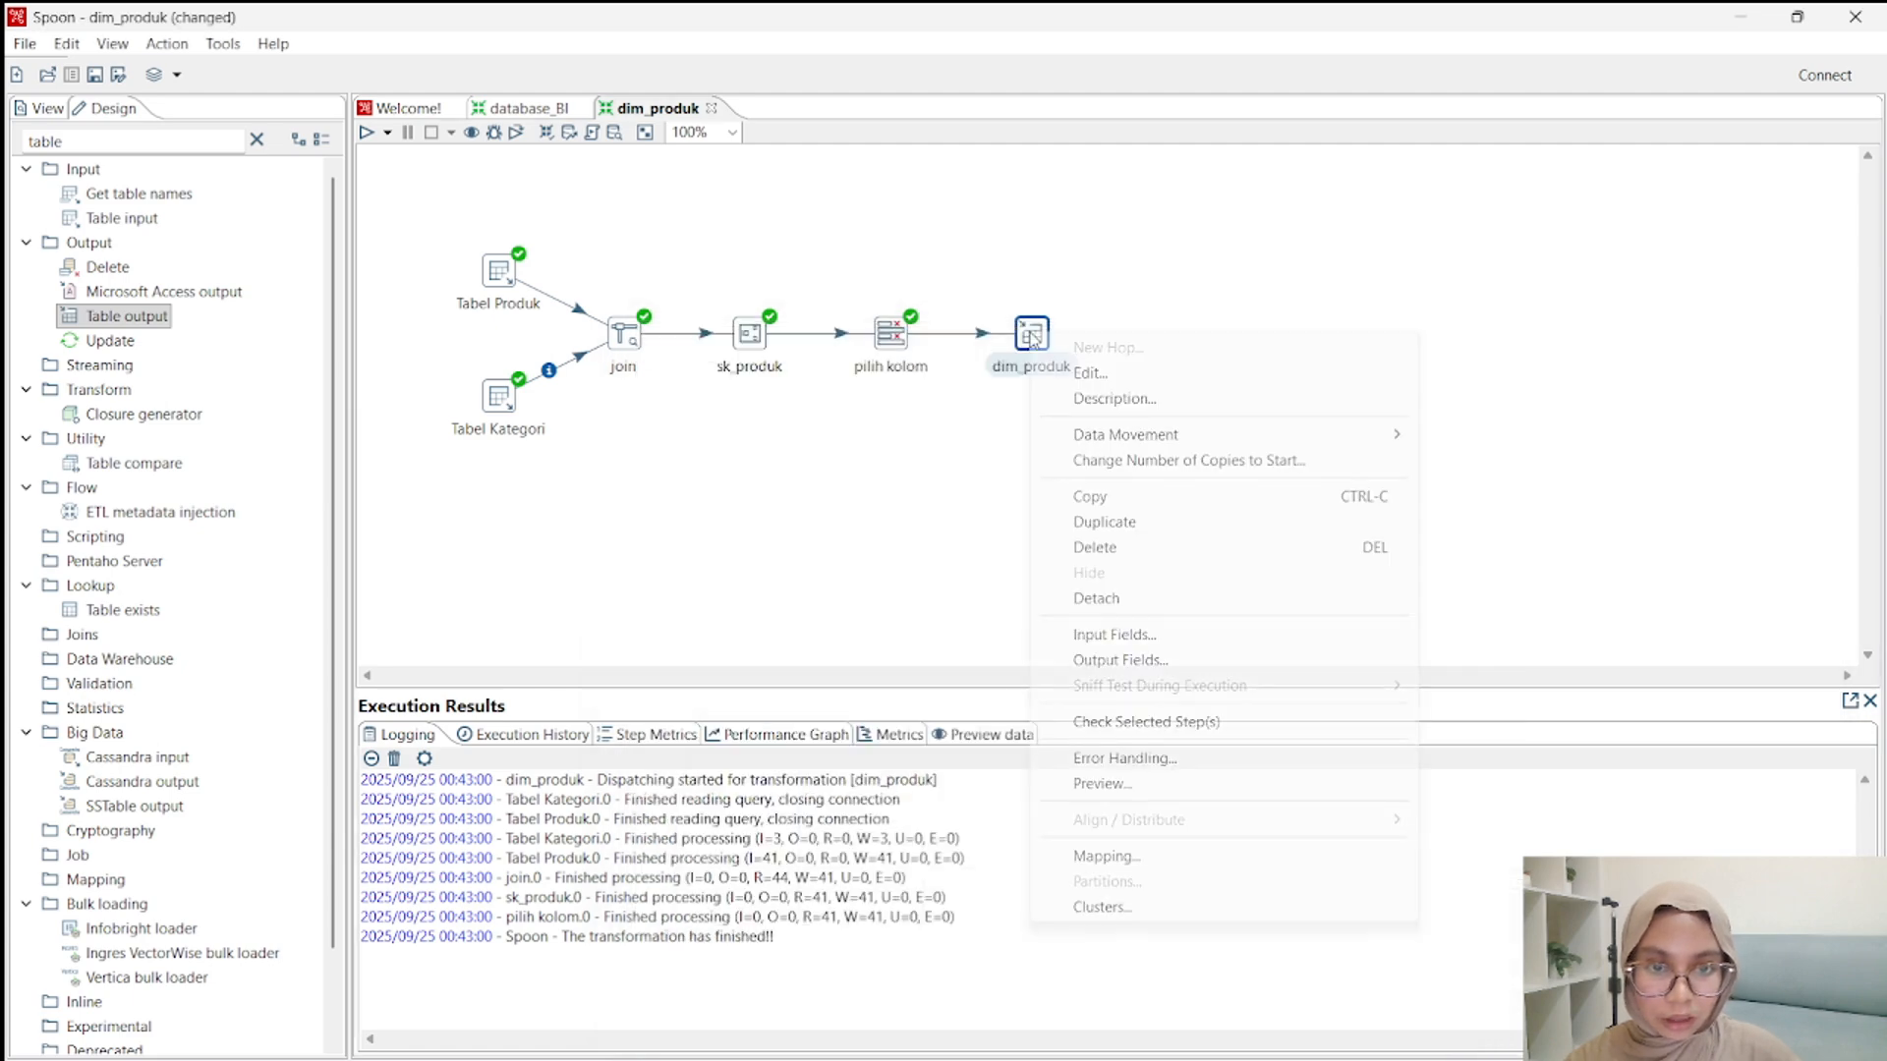
{"action": "left_click", "coordinate": [1124, 785]}
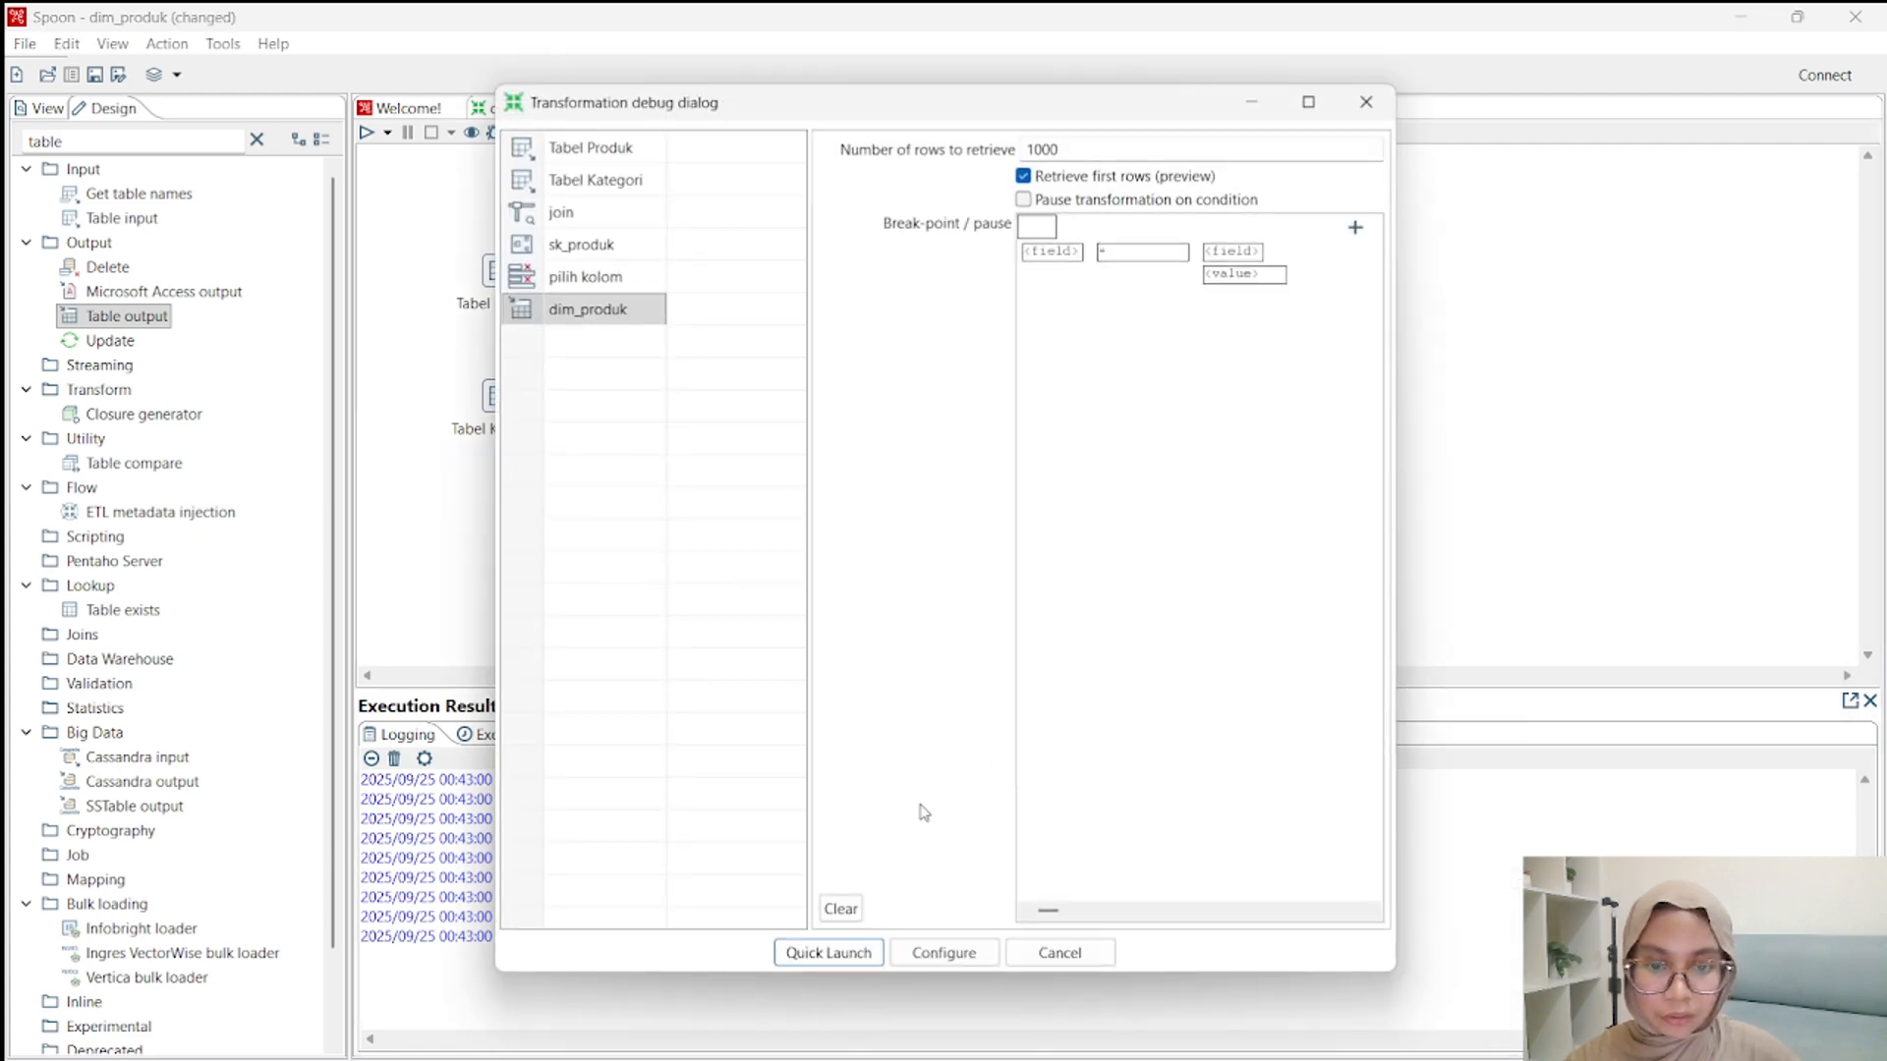
{"action": "left_click", "coordinate": [831, 953]}
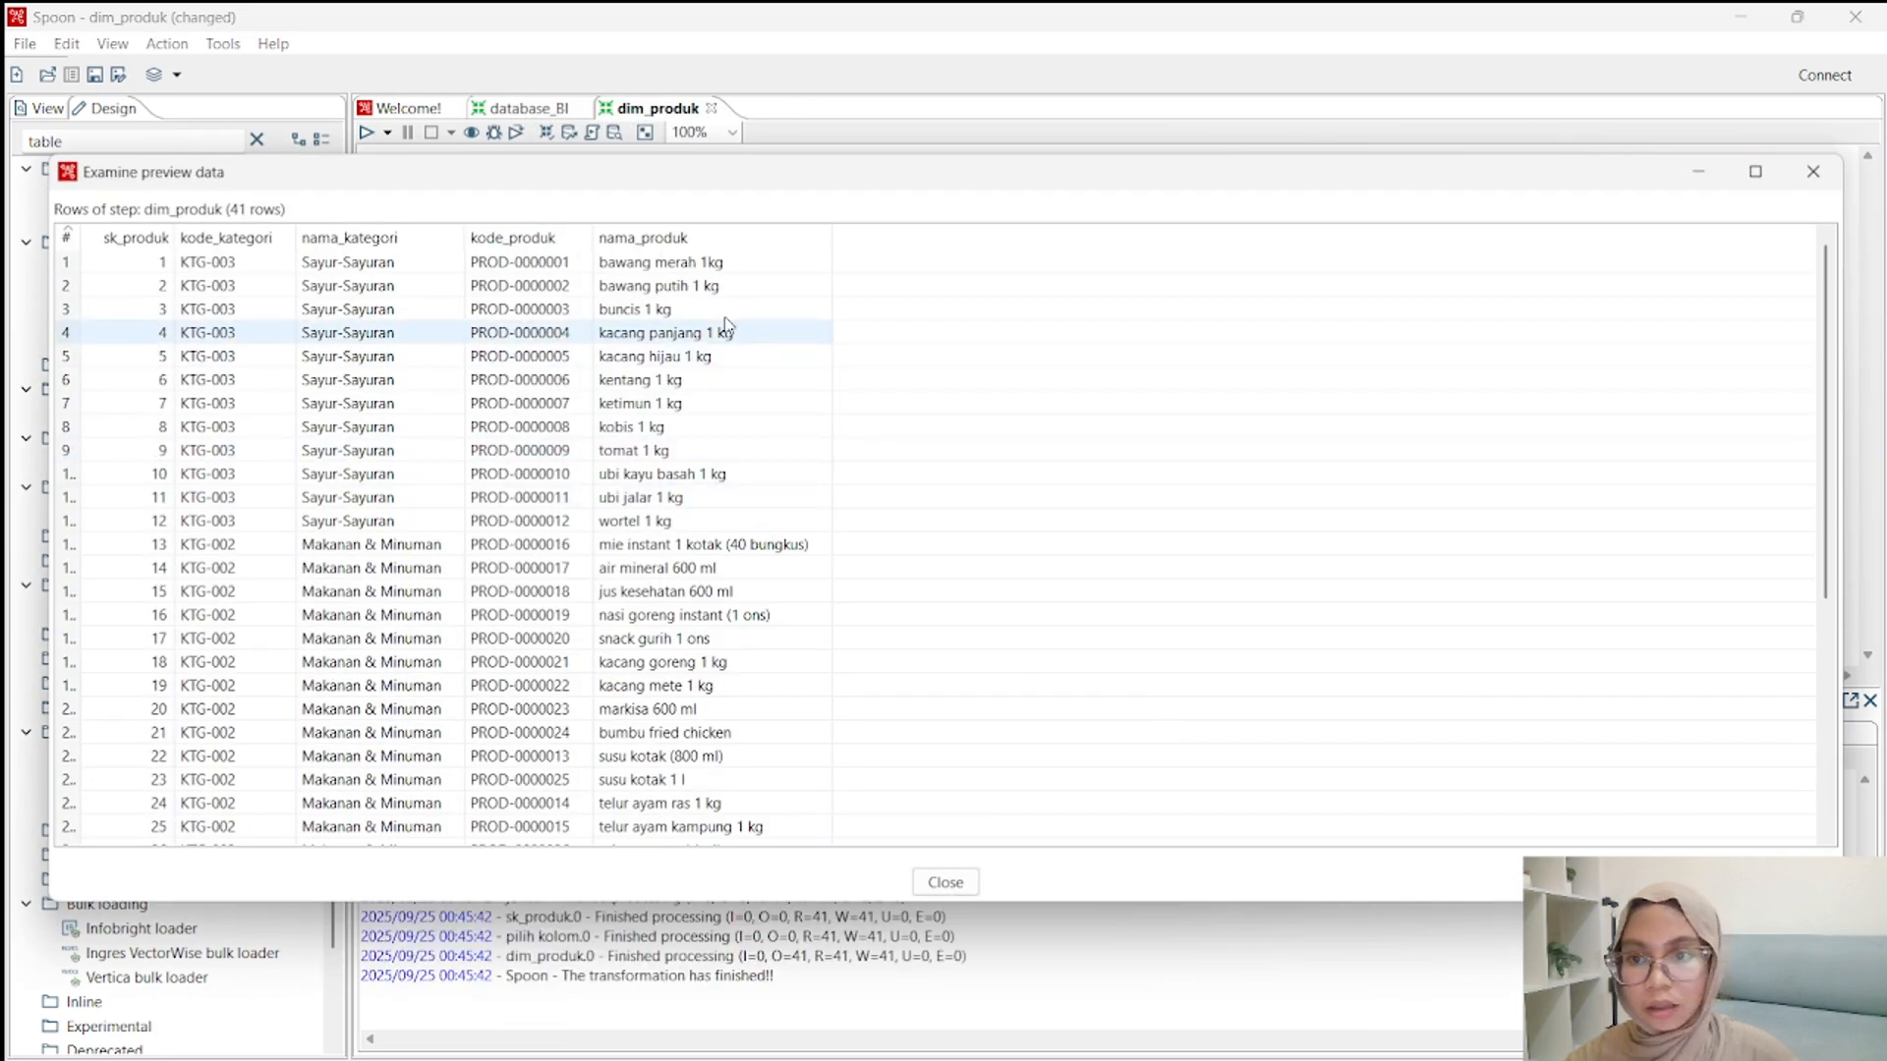
{"action": "left_click", "coordinate": [947, 883]}
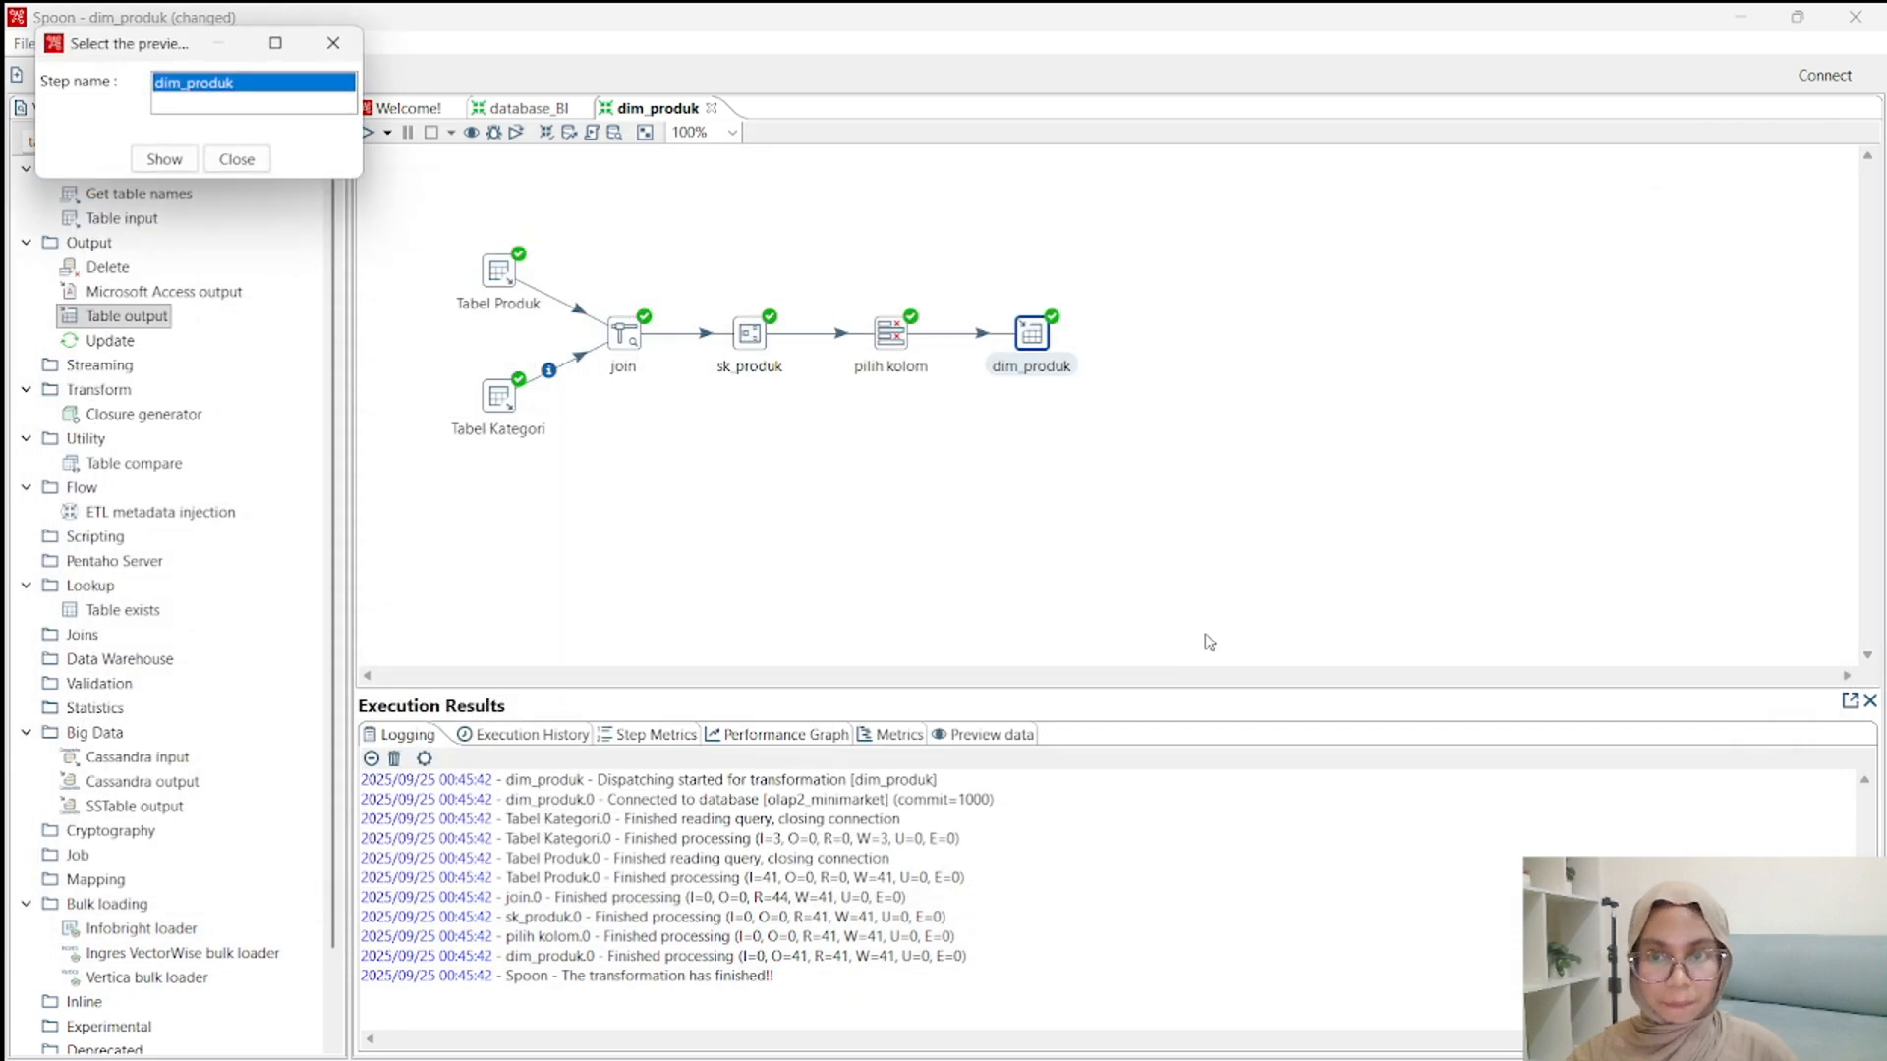
Switch to phpMyAdmin, refresh the olap2_minimarket database, and browse the rows loaded into the dim_produk table.
{"action": "key", "text": "alt+Tab"}
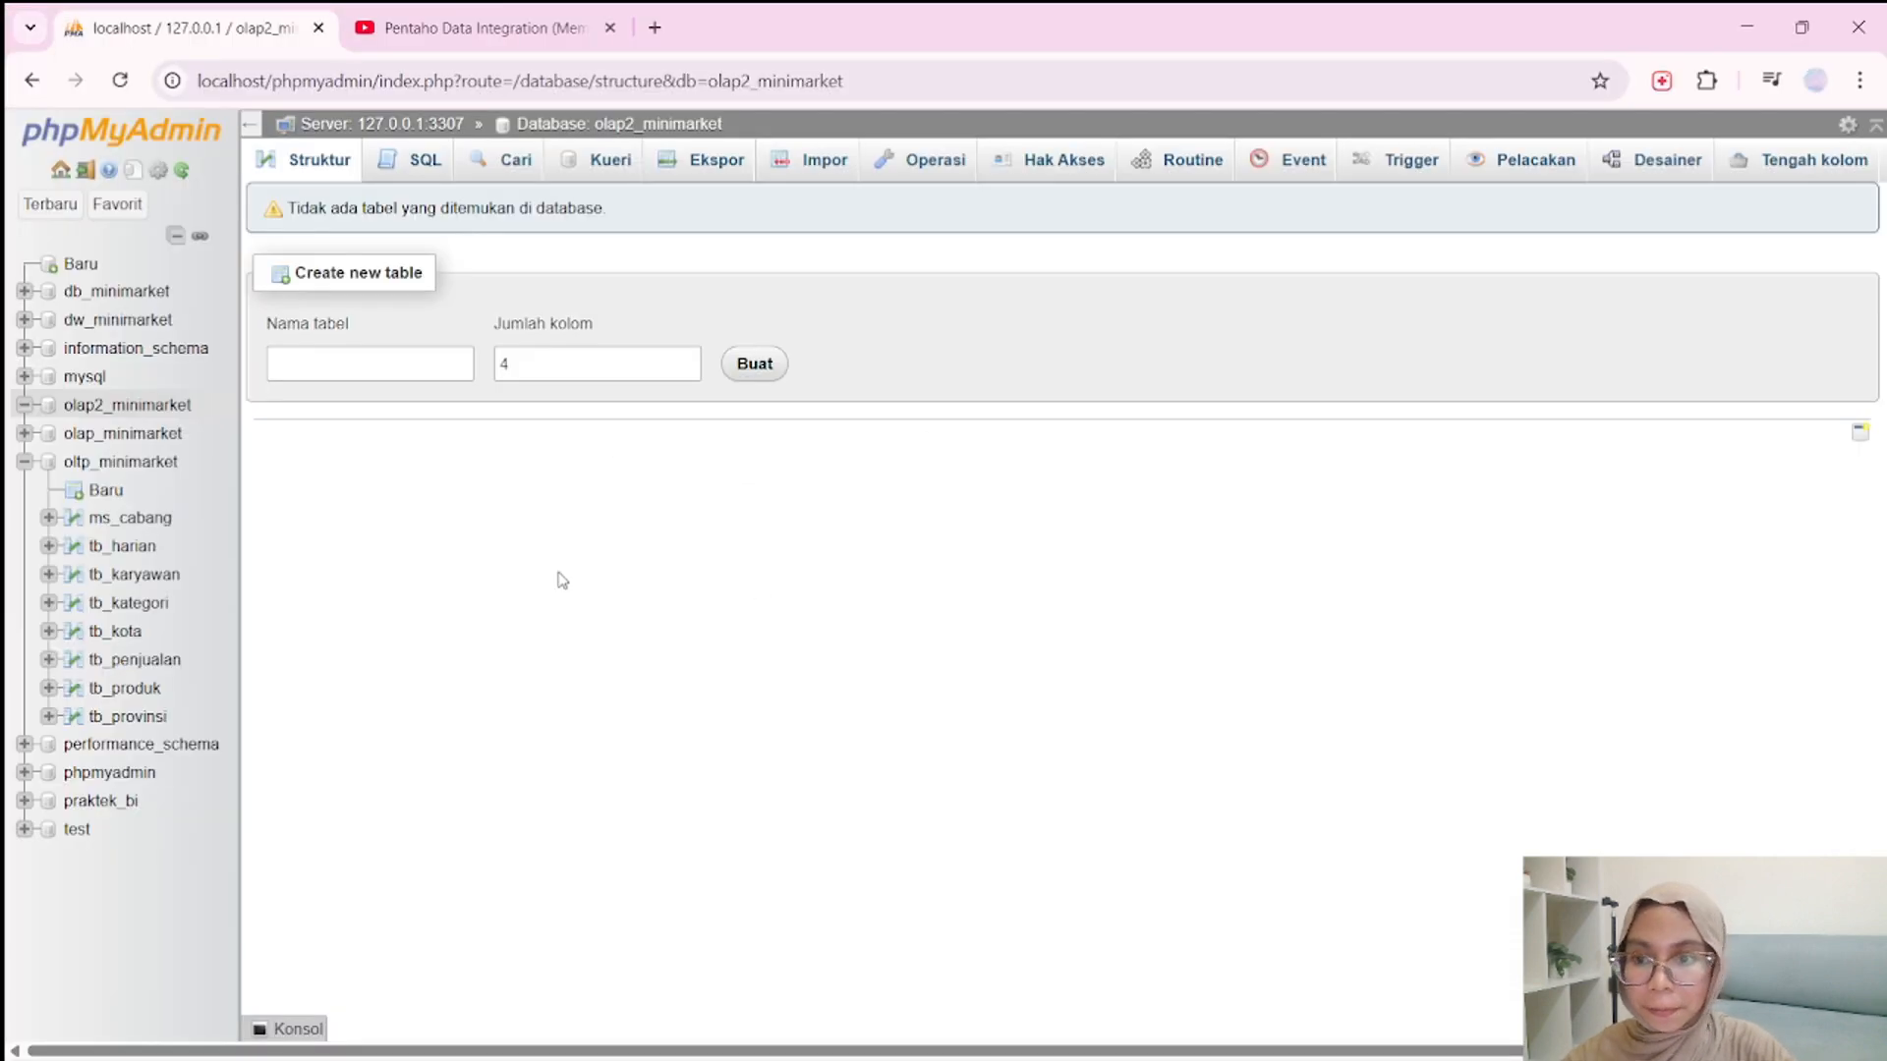
{"action": "left_click", "coordinate": [107, 413]}
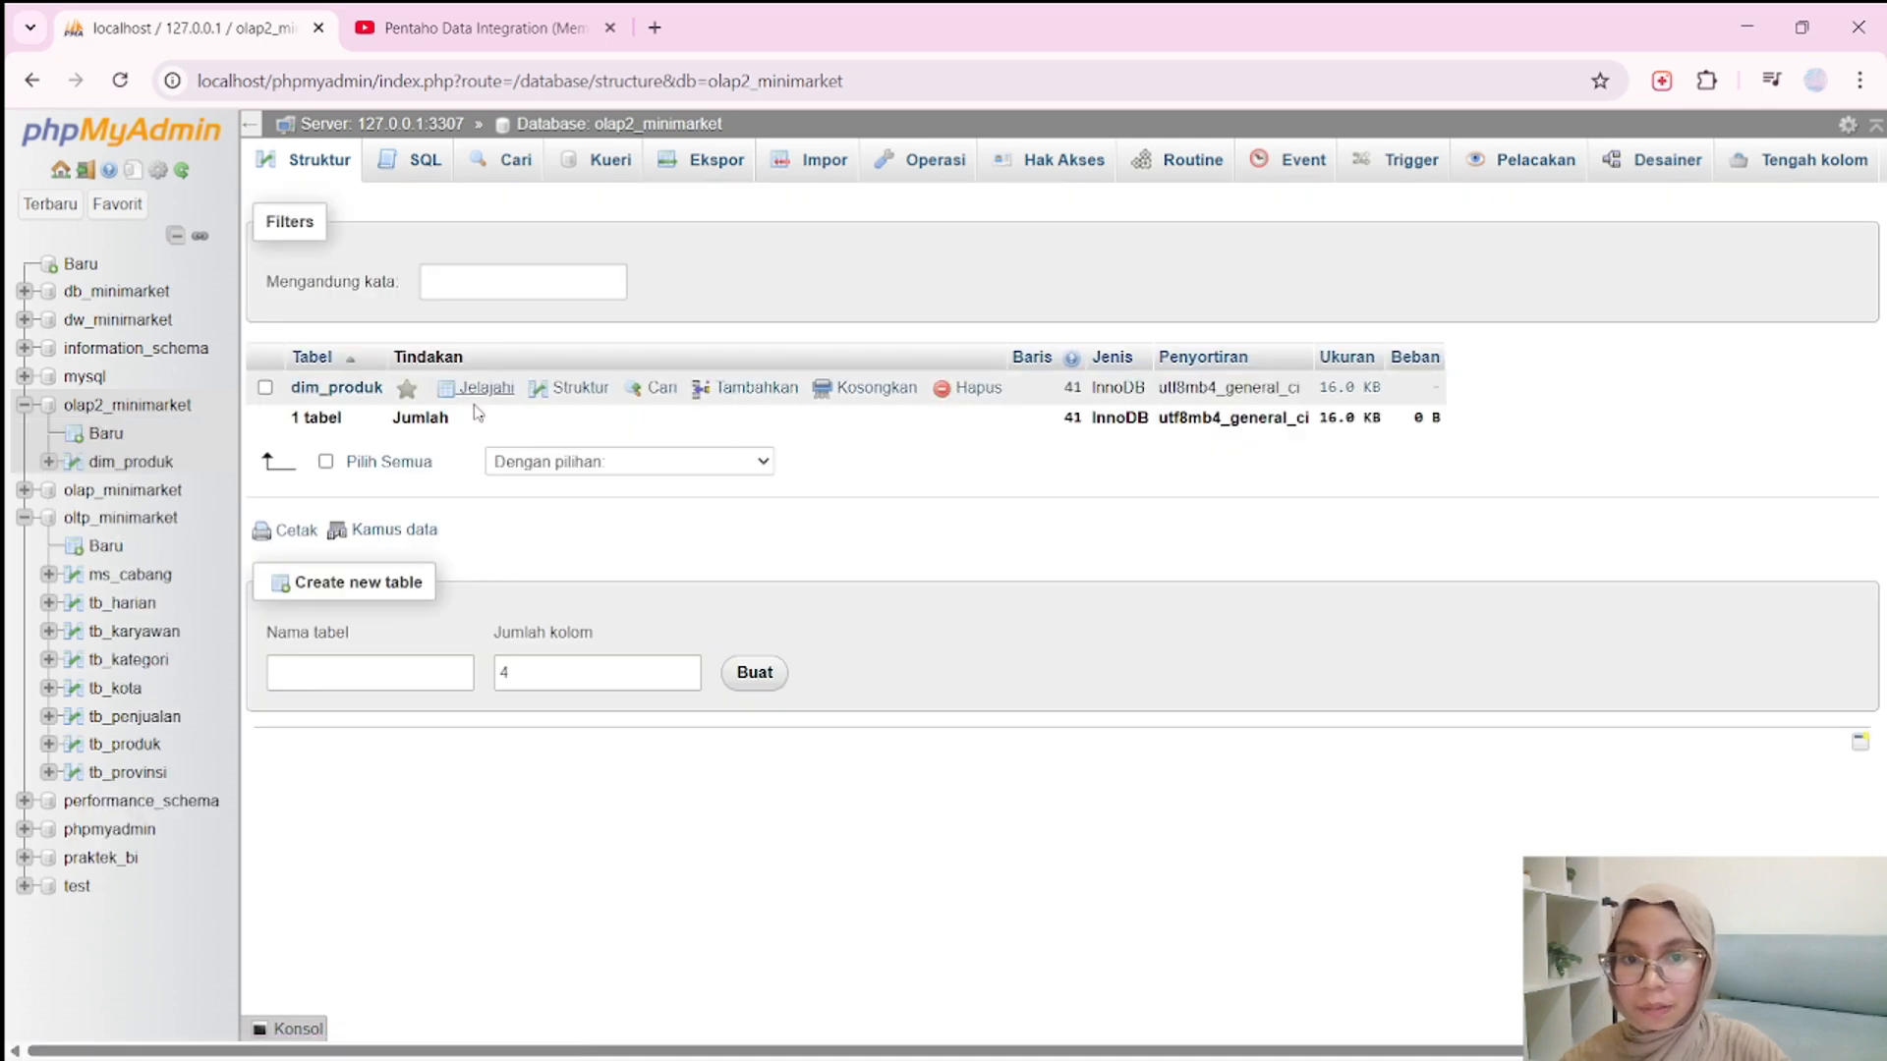
{"action": "left_click", "coordinate": [365, 389]}
{"action": "scroll", "coordinate": [573, 654], "scroll_direction": "down", "scroll_amount": 5}
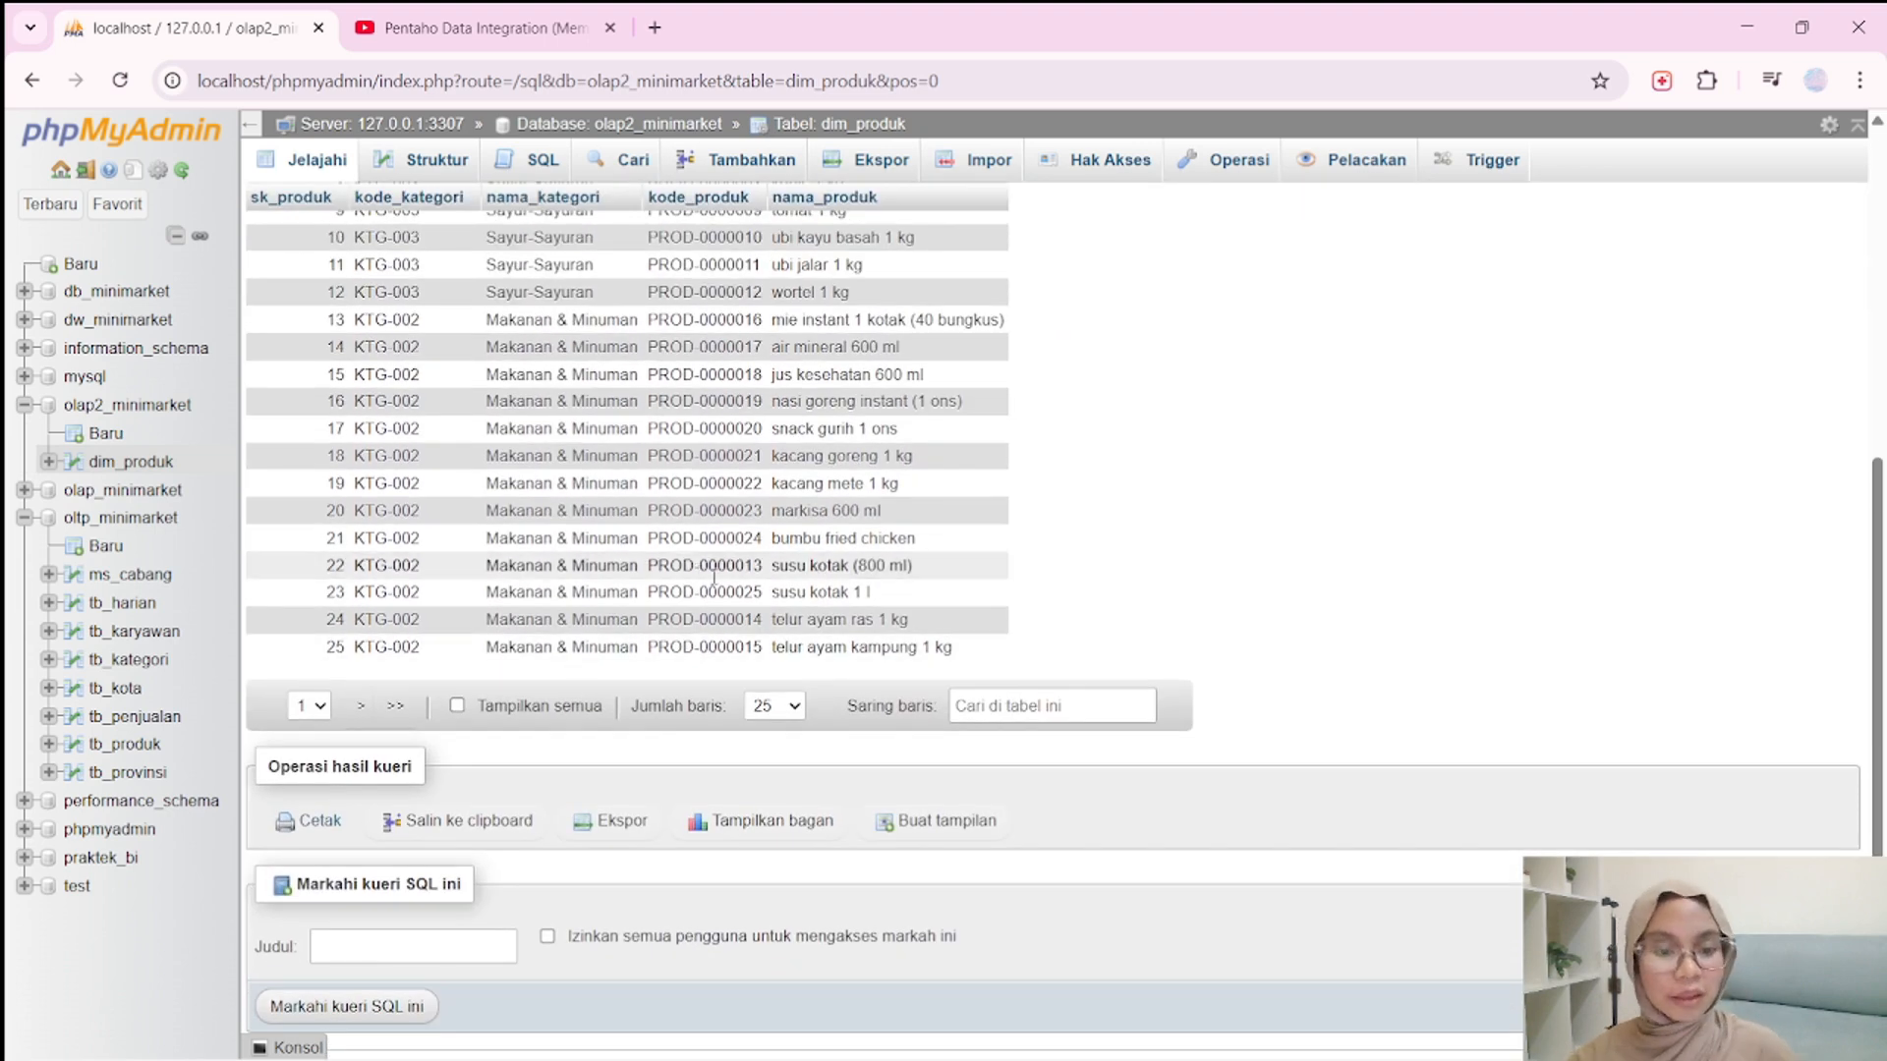
{"action": "mouse_move", "coordinate": [1249, 1040]}
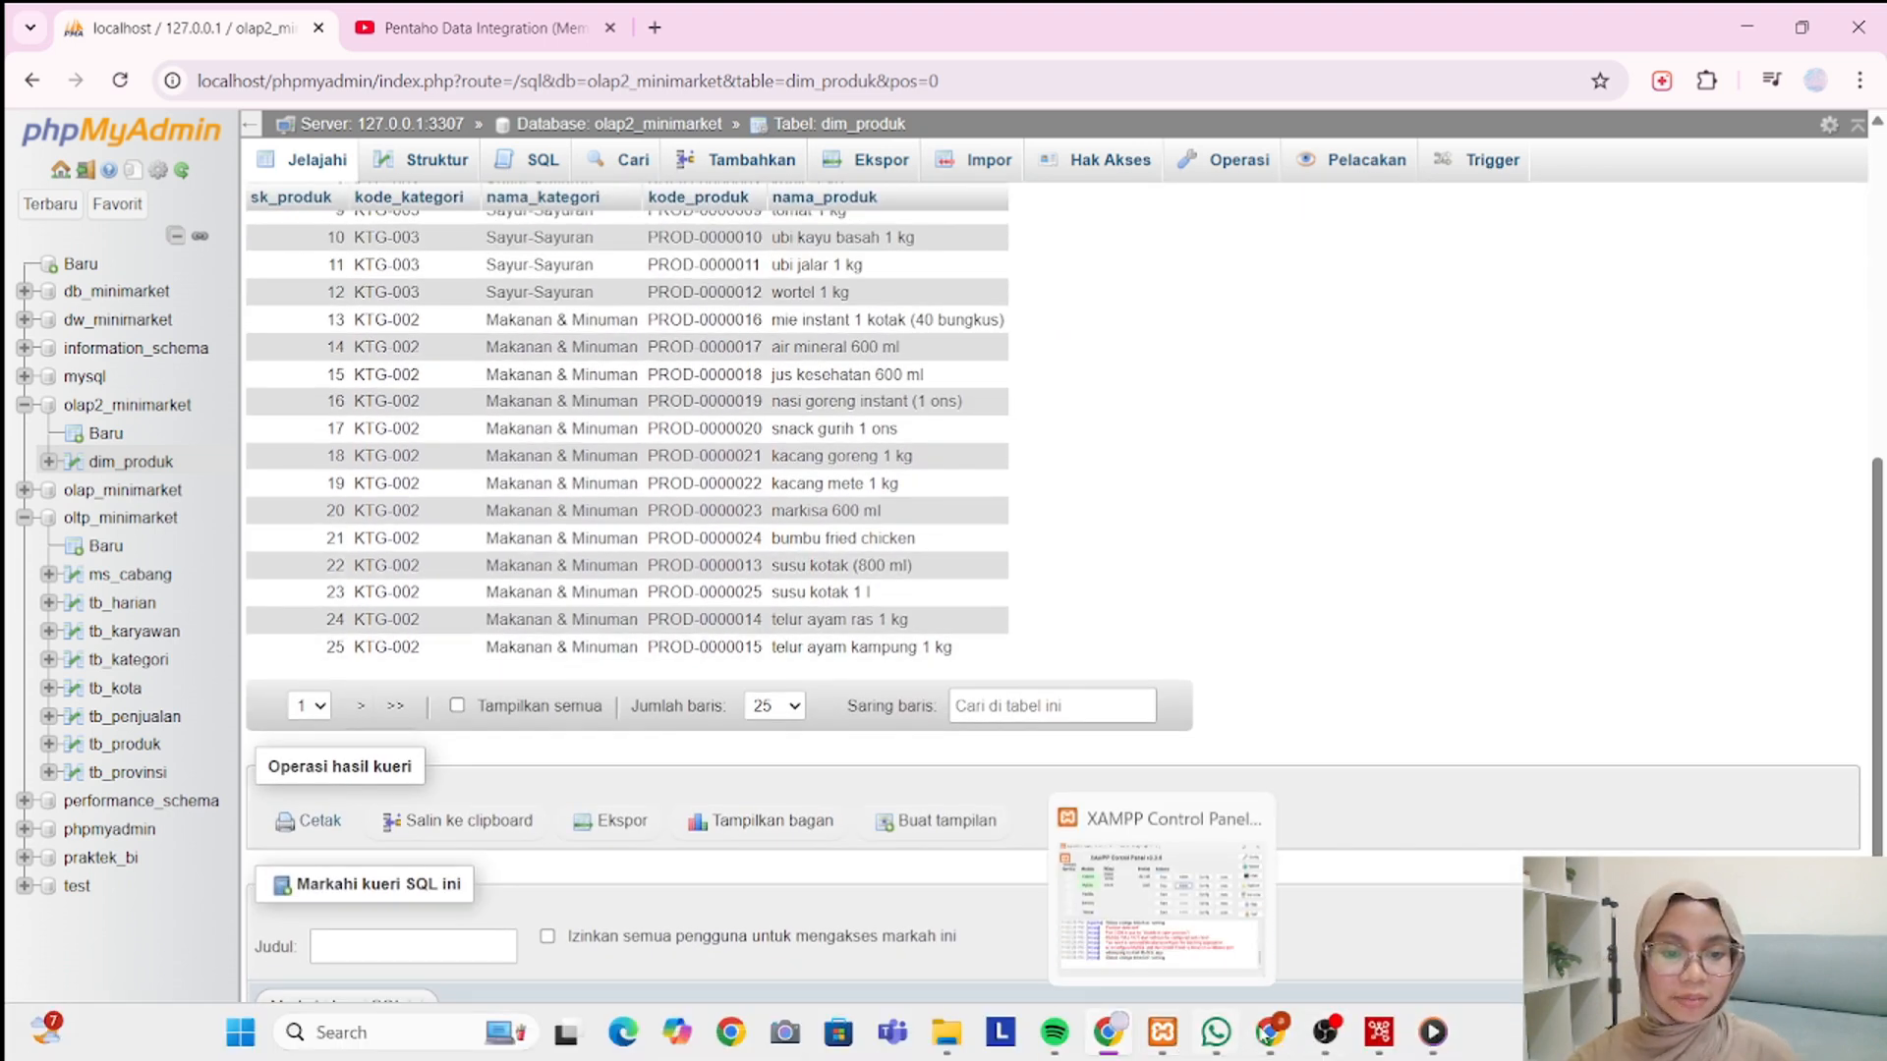